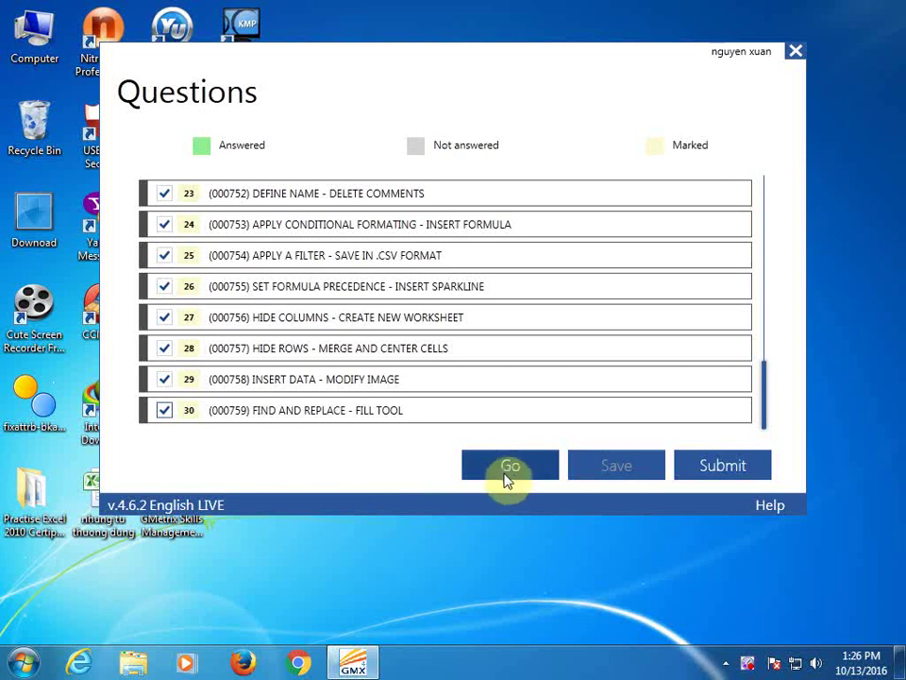
Start the GMetrix practice test at task 1 of 30.
click(506, 479)
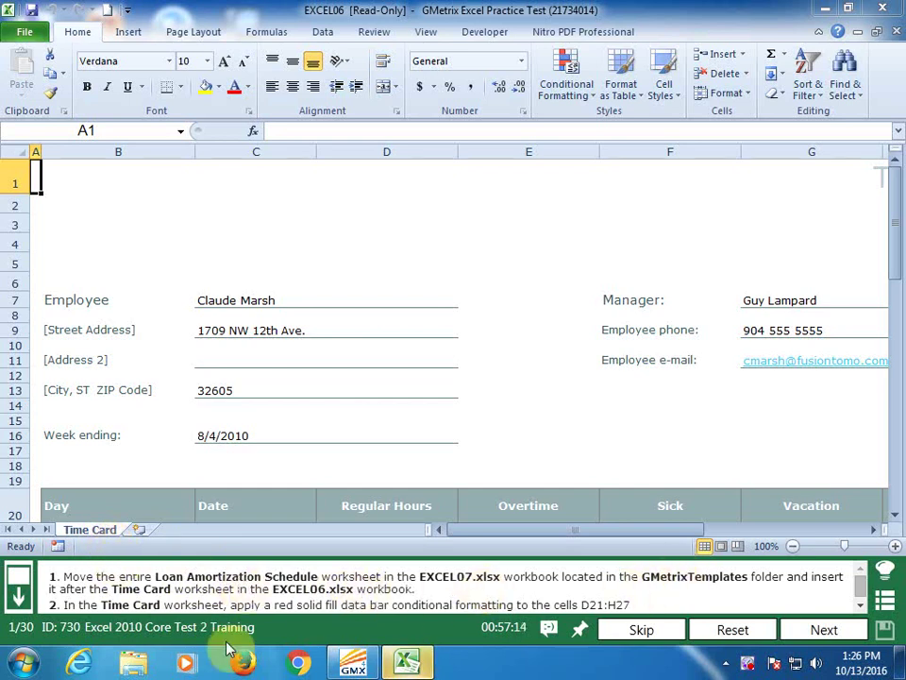
Open the EXCEL07 workbook from Documents > GMetrixTemplates in Windows Explorer.
click(133, 664)
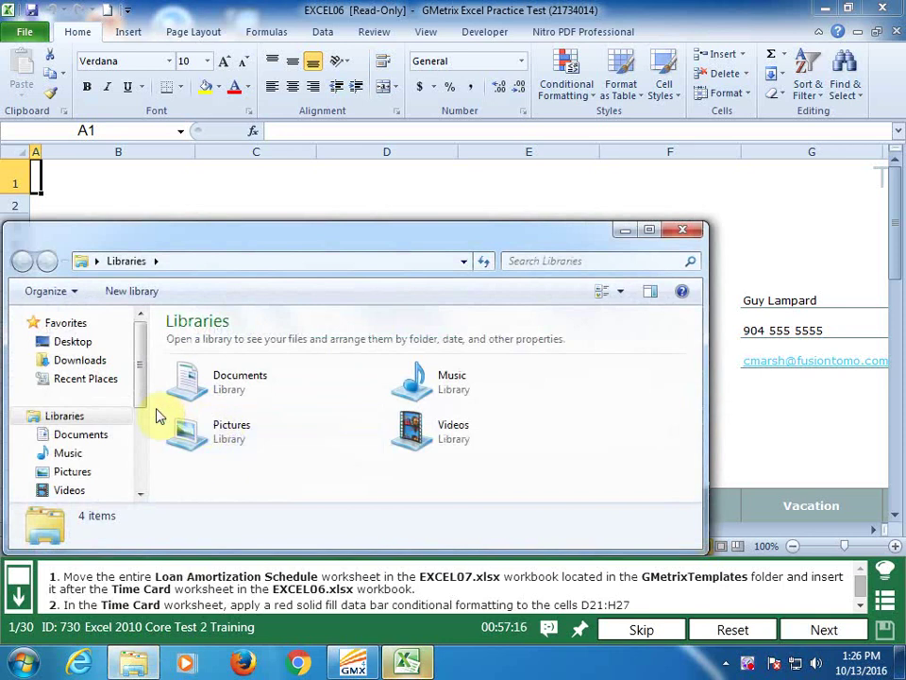
double_click(209, 379)
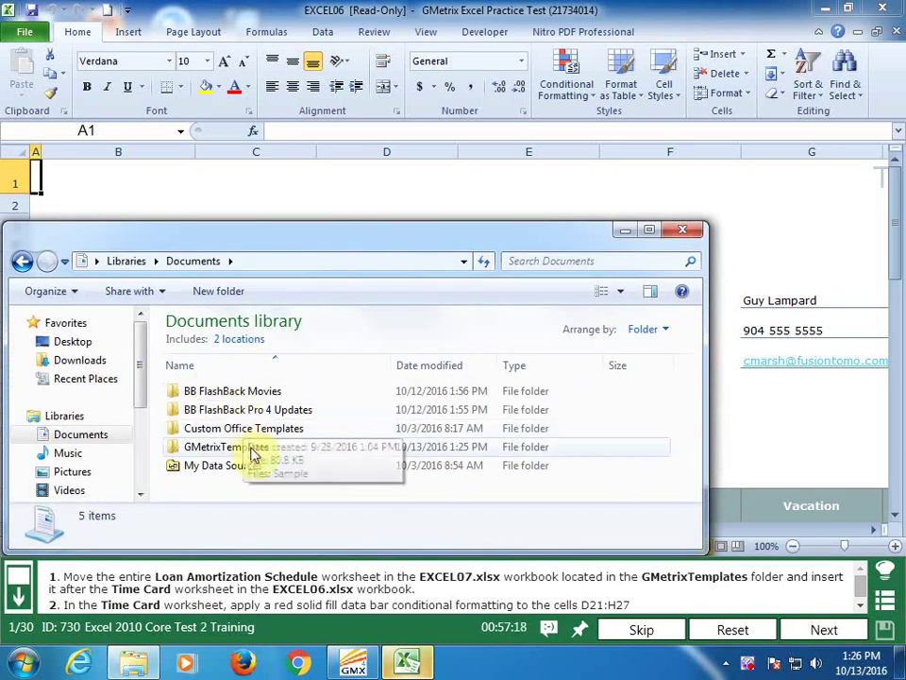
double_click(257, 450)
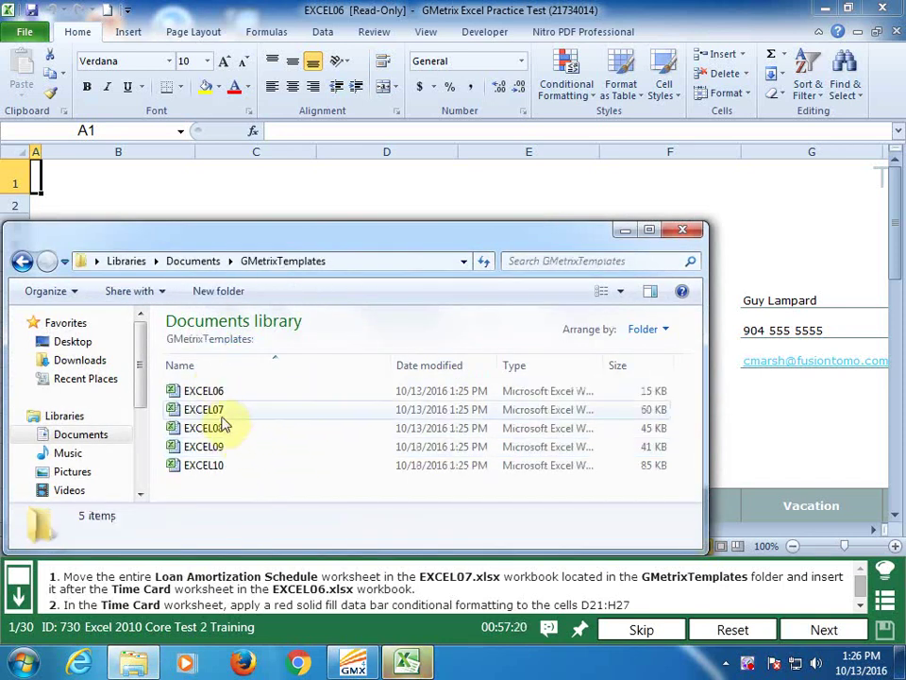
click(209, 409)
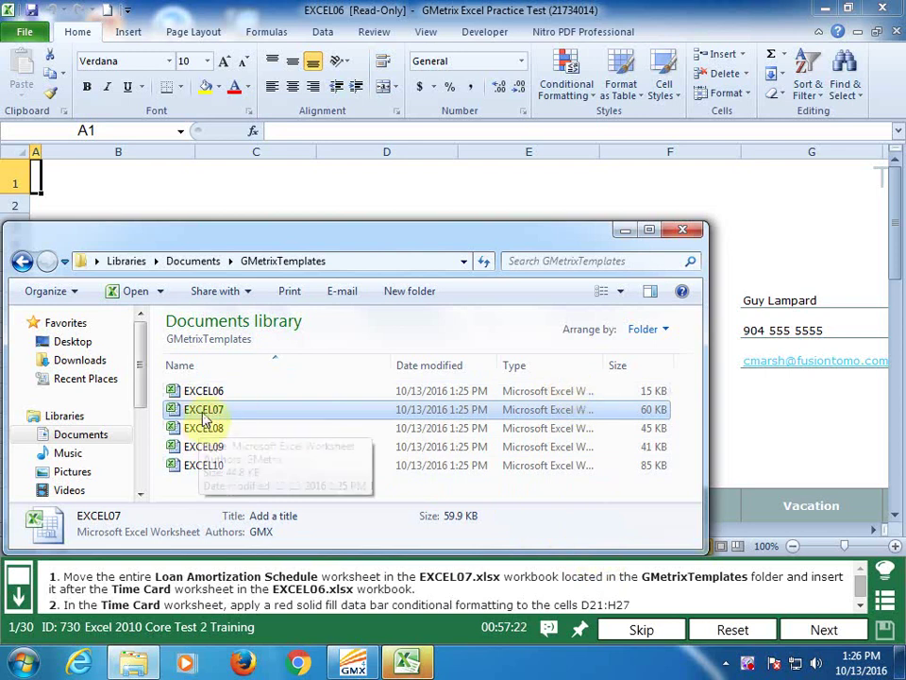
double_click(201, 413)
Move the Loan Amortization Schedule sheet to the end of EXCEL06.xlsx.
right_click(152, 531)
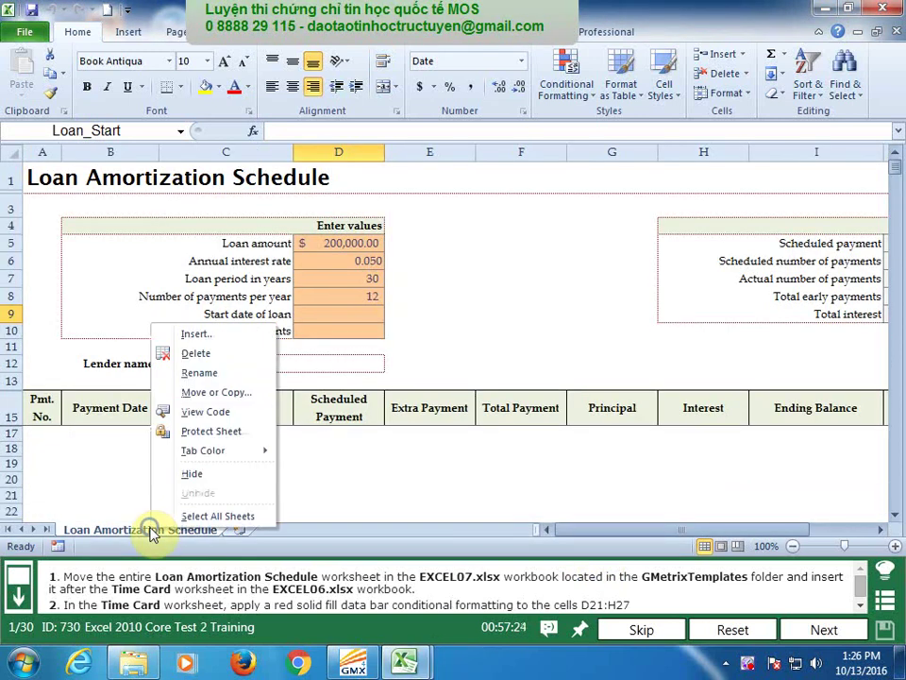
click(236, 392)
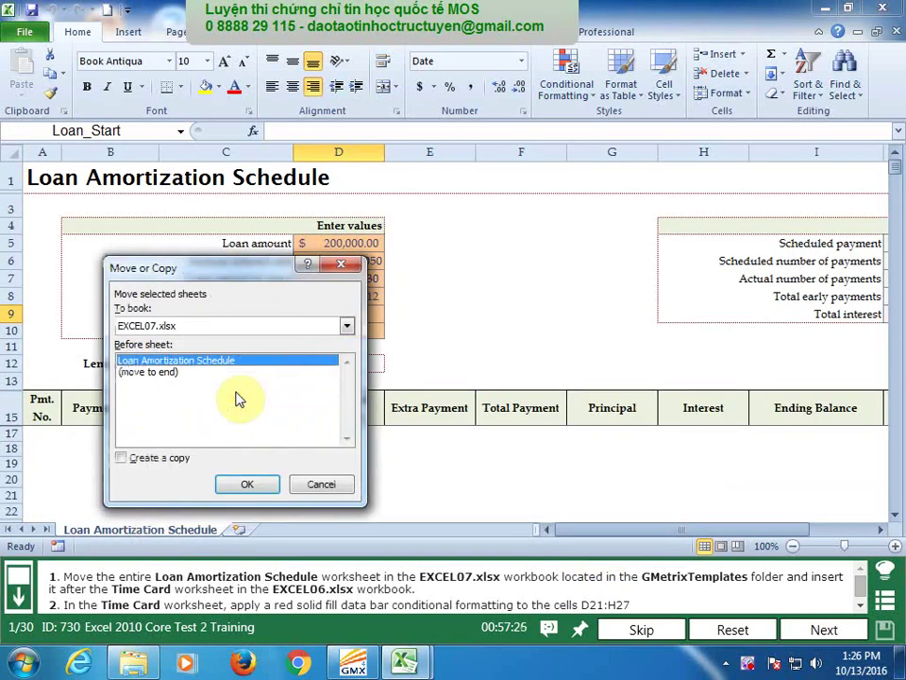
click(227, 326)
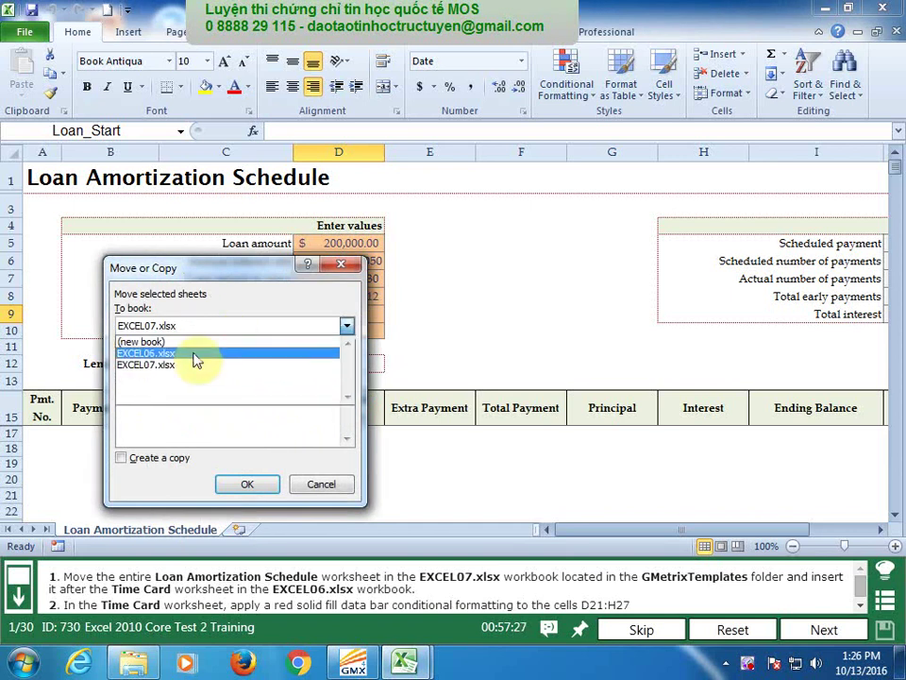
click(195, 355)
click(172, 372)
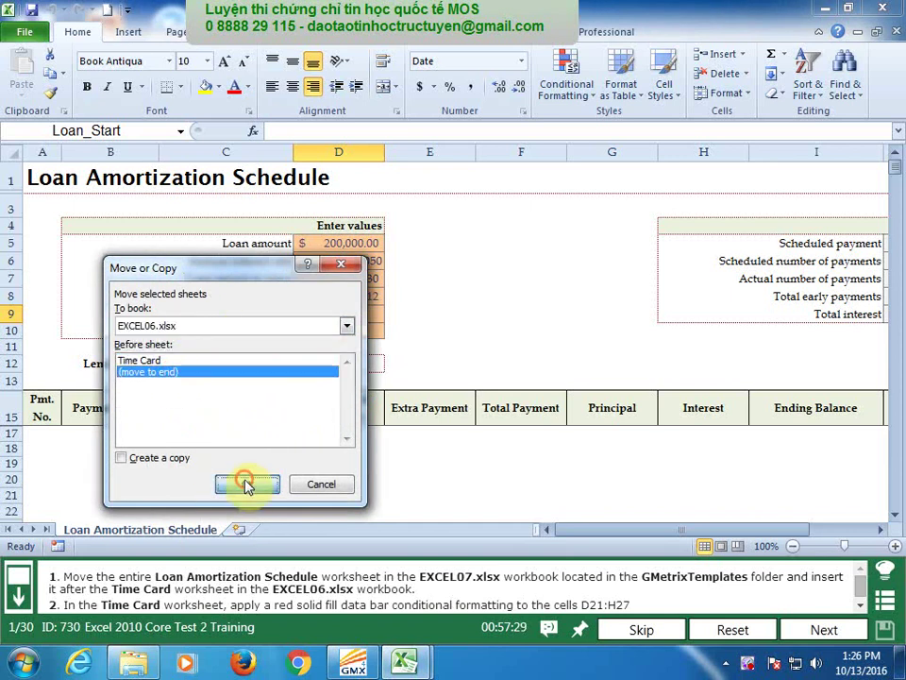
click(248, 485)
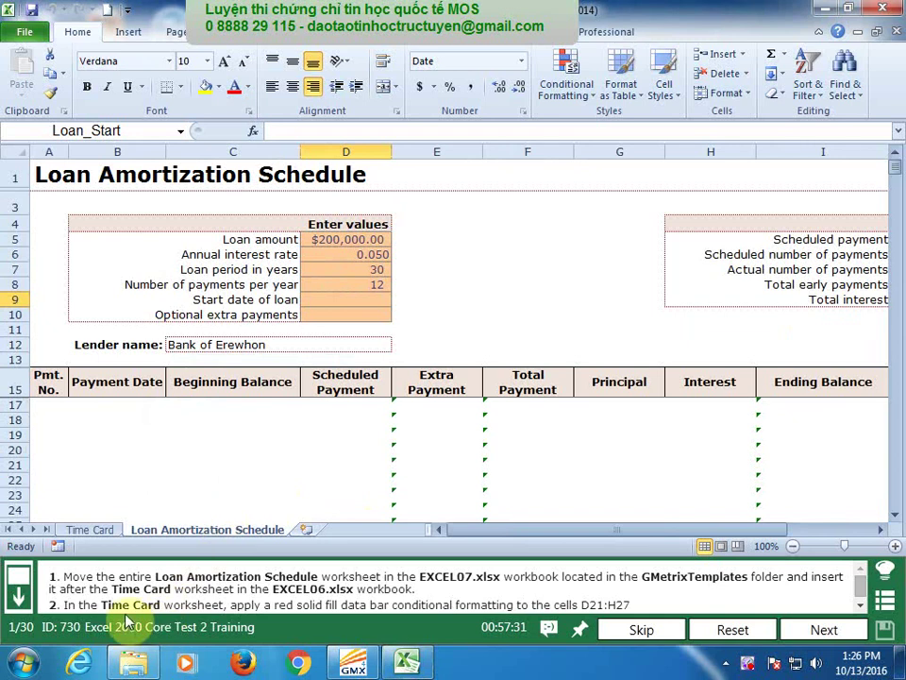
Select cells D21:H27 on the Time Card sheet.
click(83, 528)
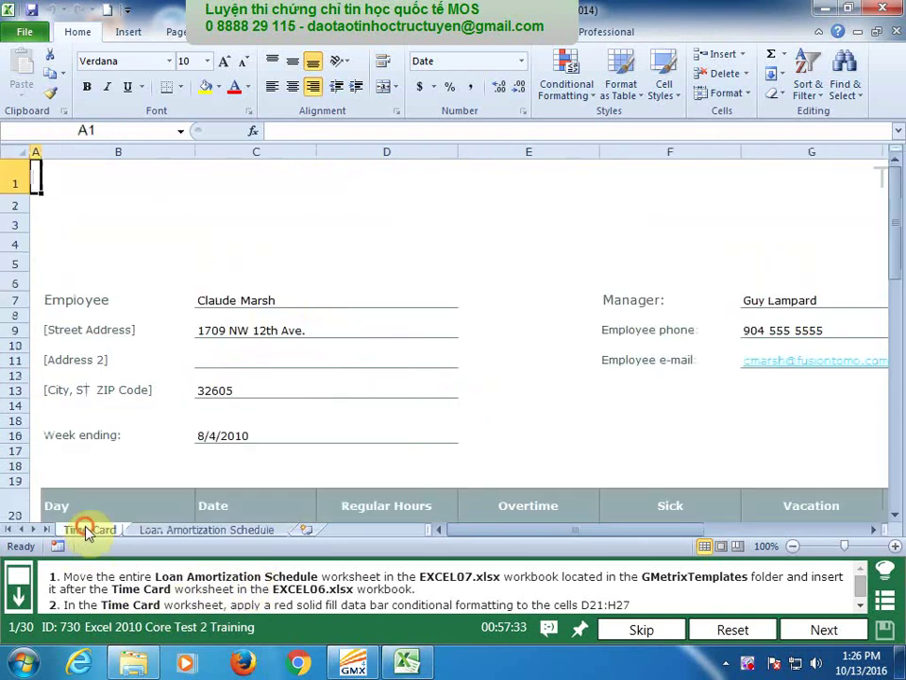
drag(897, 279, 902, 387)
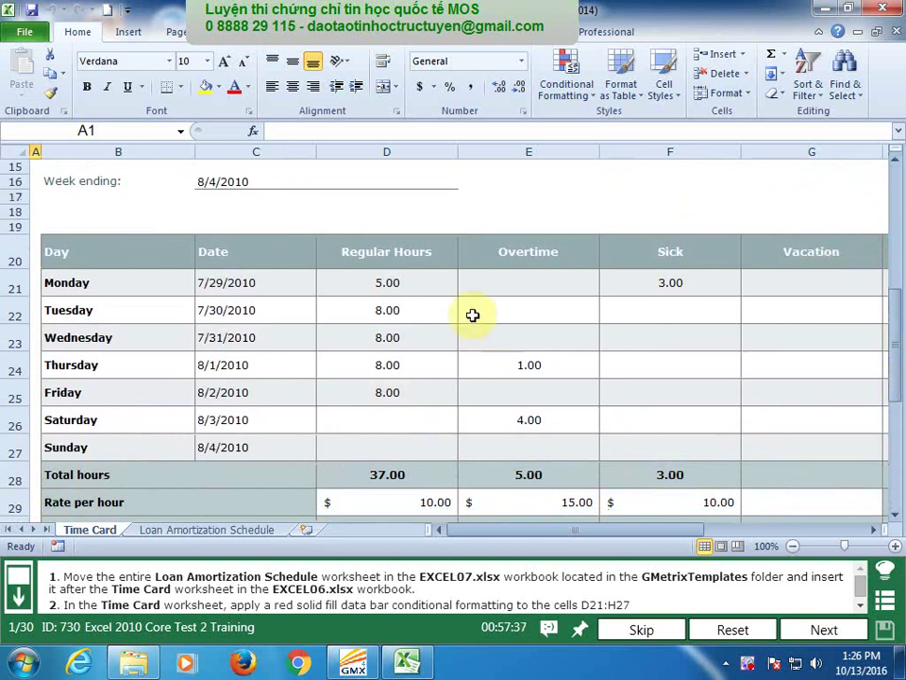
click(427, 281)
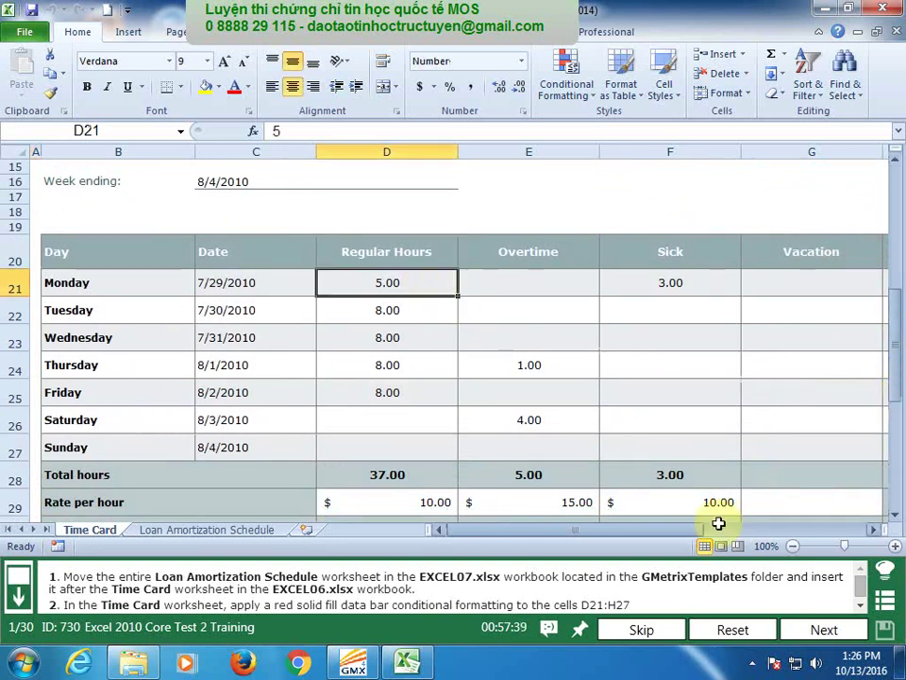
drag(684, 530, 748, 534)
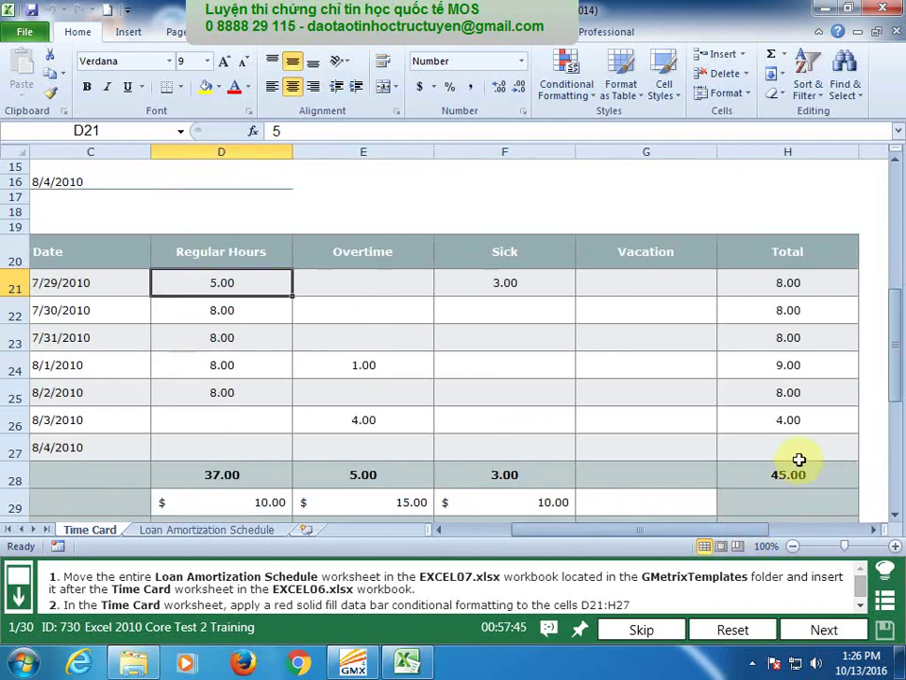
shift+click(796, 448)
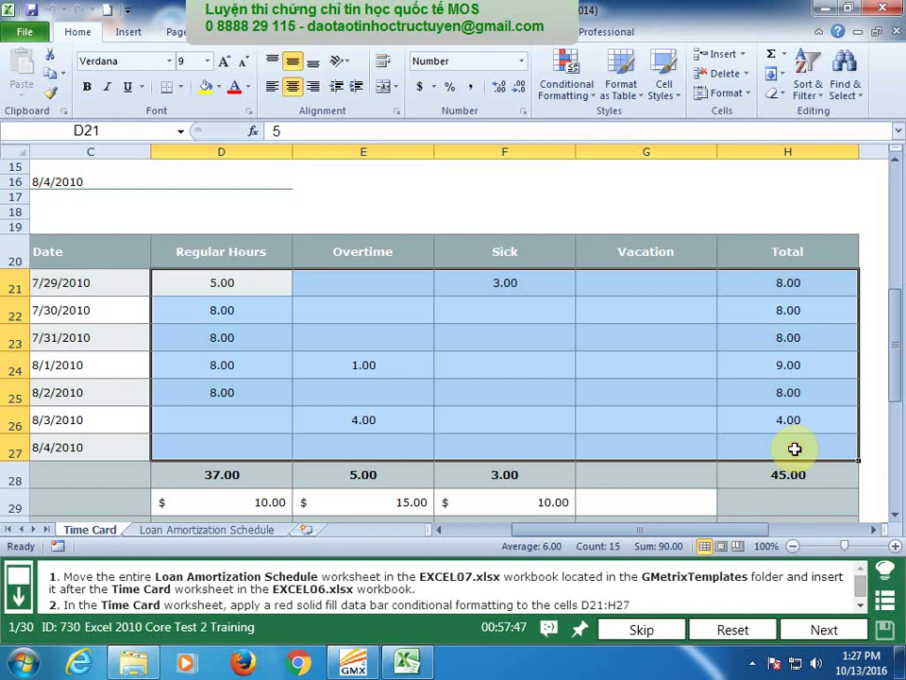
Apply red solid-fill data bars to D21:H27 and go to the next task.
click(589, 98)
mouse_move(651, 210)
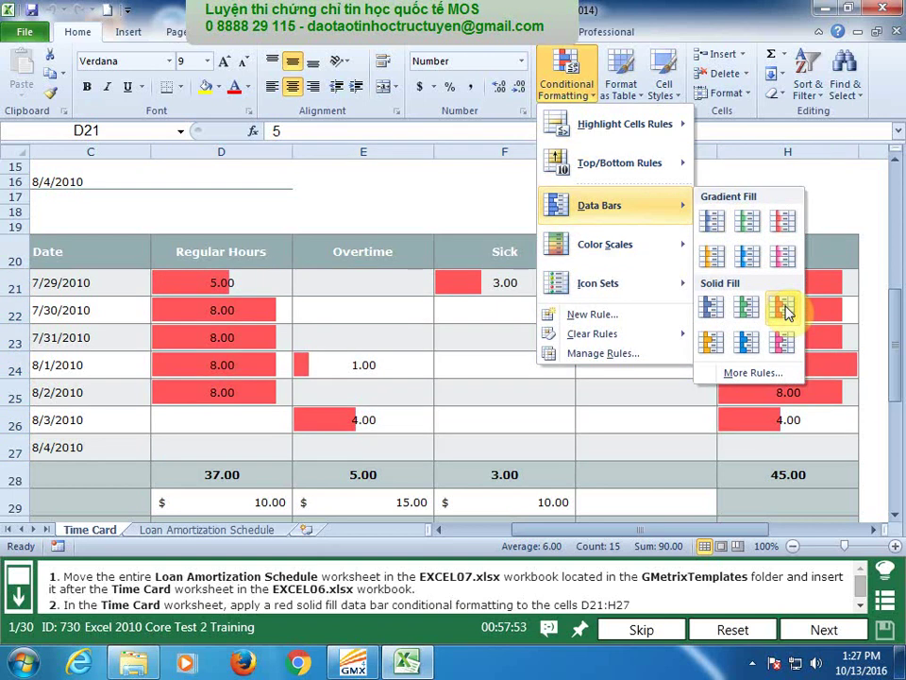
click(785, 312)
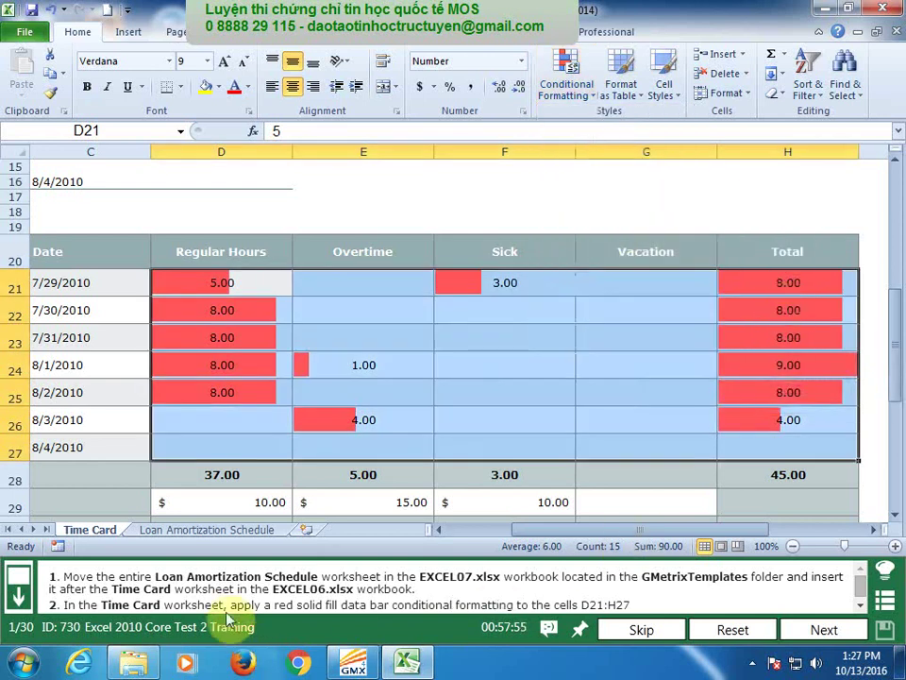
click(825, 630)
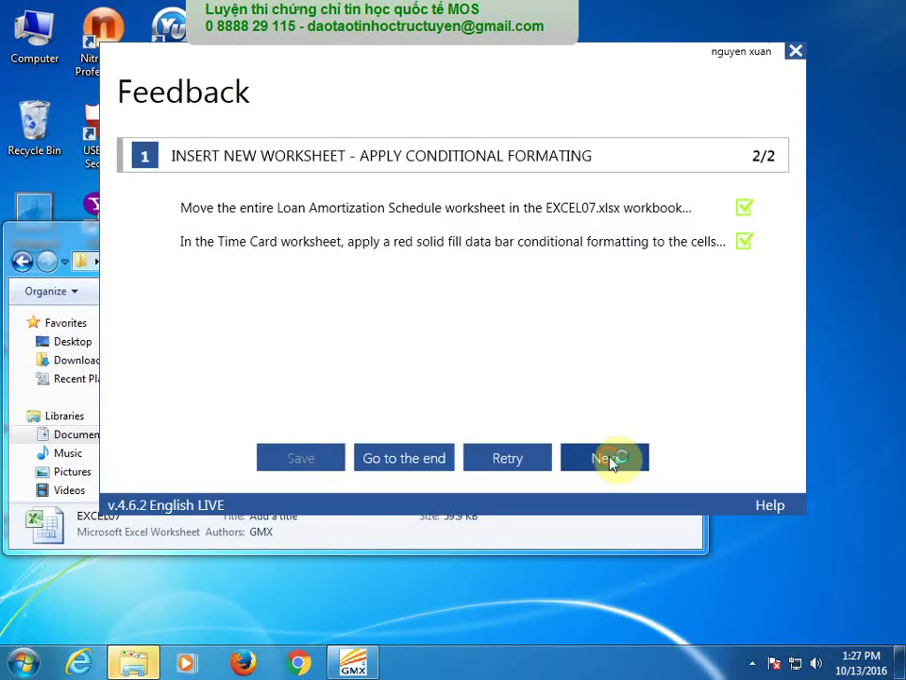
Load task 2 and add a header with the current date left and page number right.
click(611, 458)
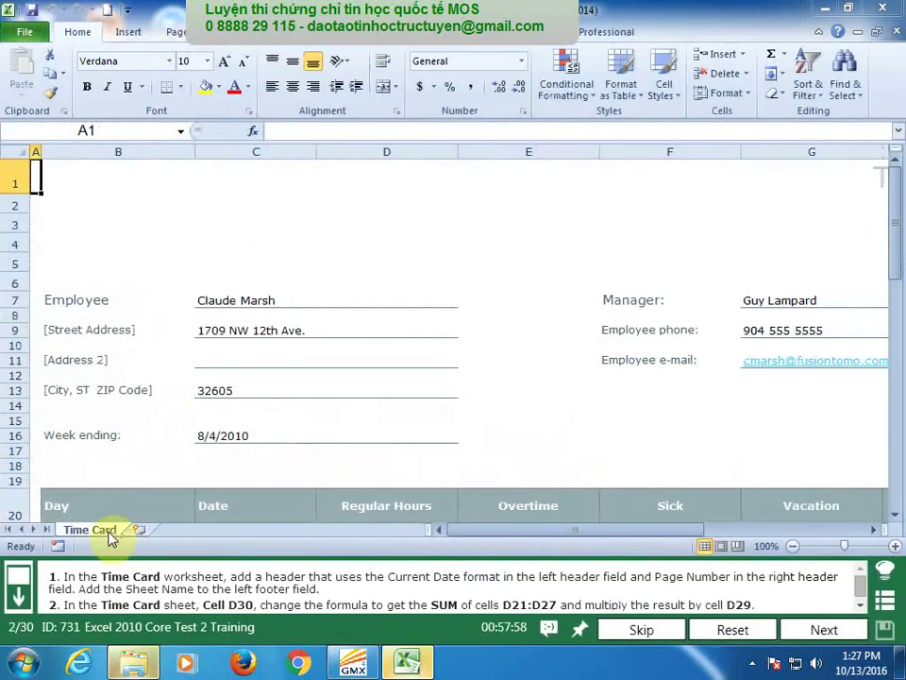
click(132, 33)
click(681, 83)
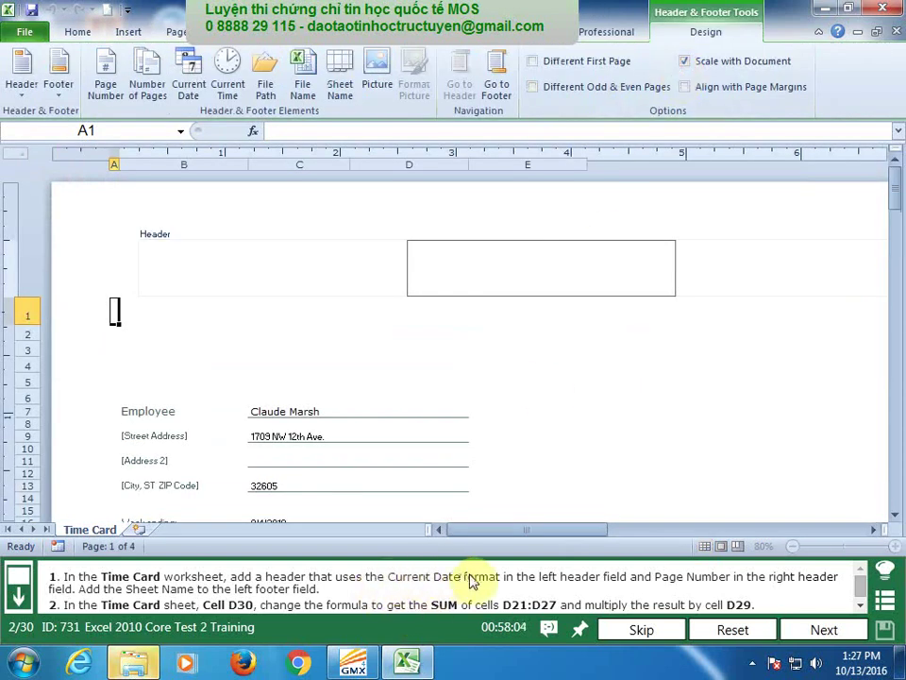
click(311, 270)
text(&[Date])
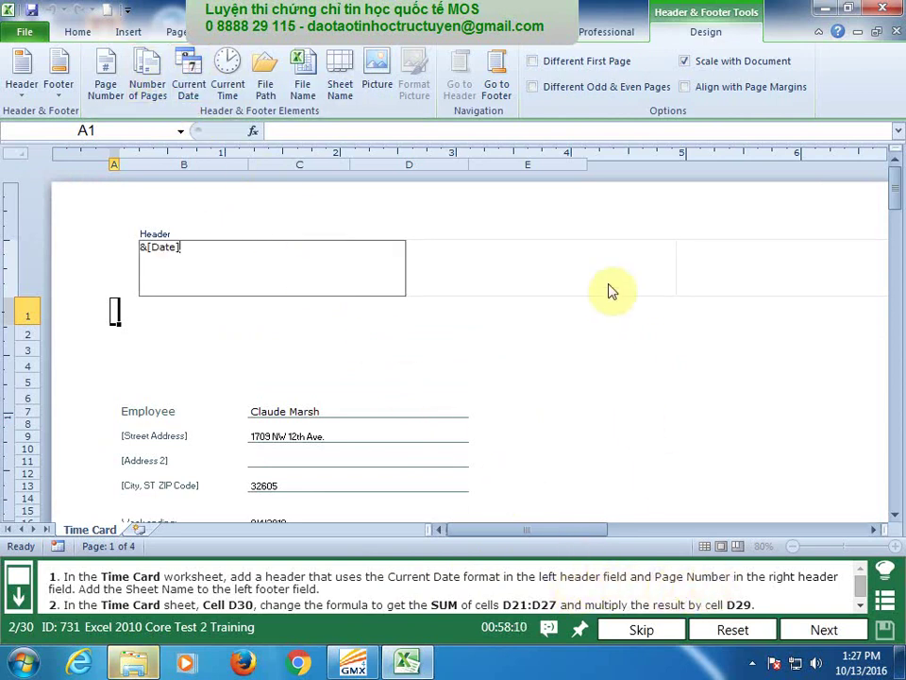
click(660, 258)
click(692, 265)
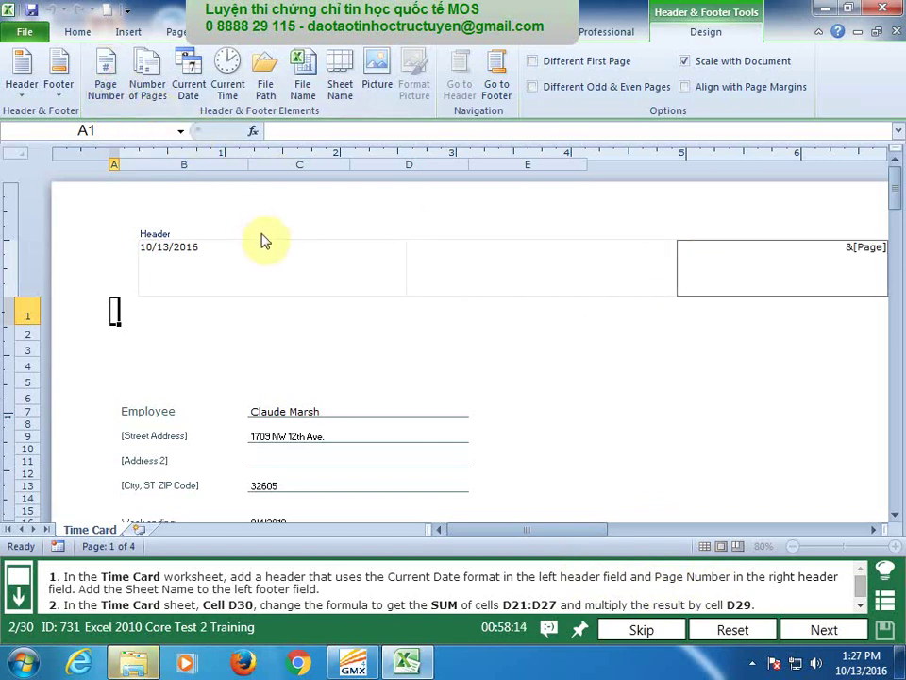
Move down to the page footer and select its left section.
click(505, 87)
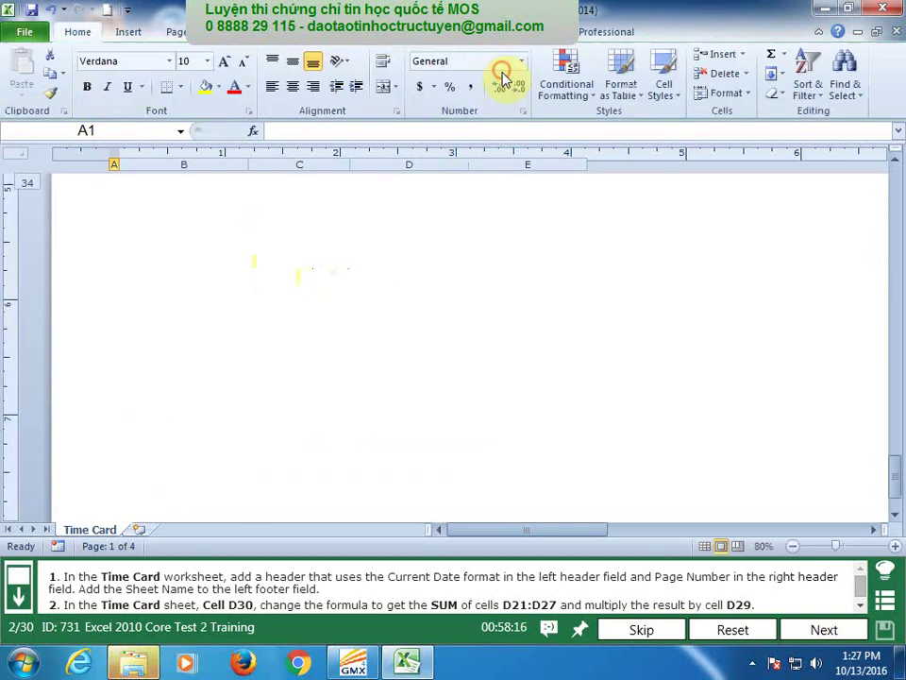
scroll(274, 429, down, 3)
scroll(277, 424, down, 1)
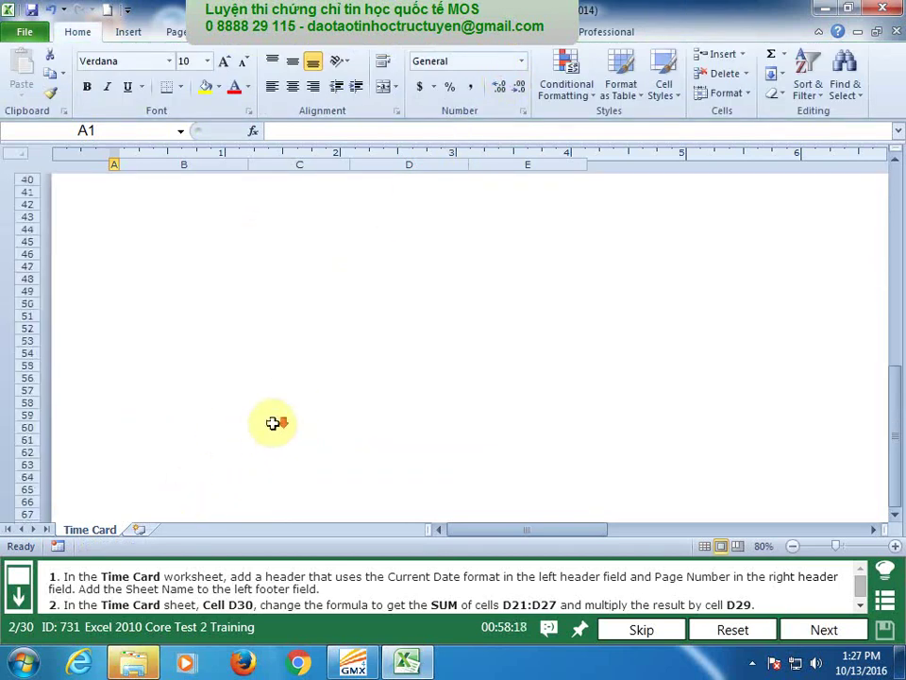
click(233, 449)
click(136, 496)
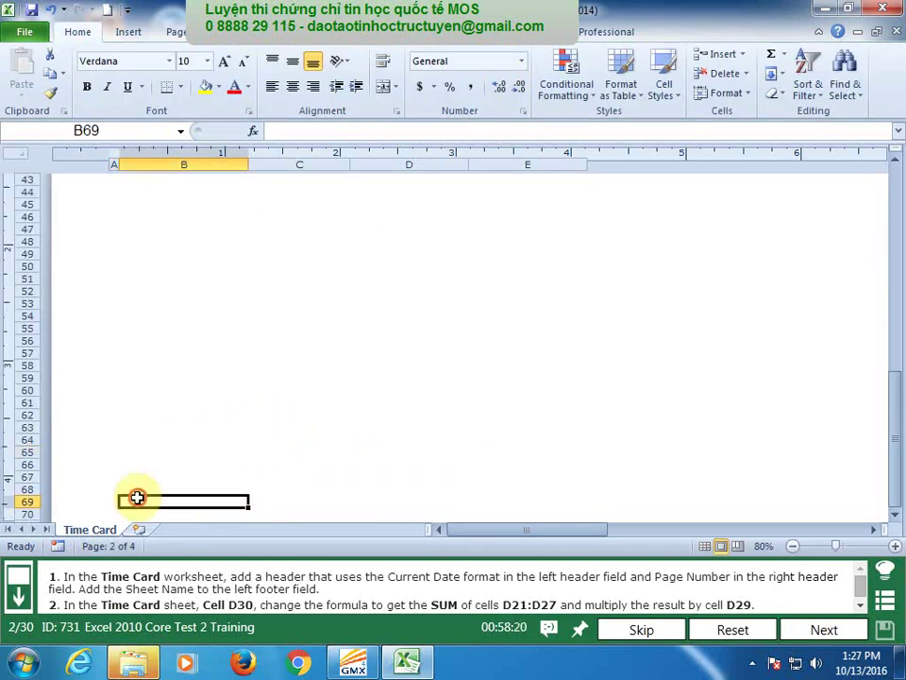
scroll(218, 414, down, 2)
click(215, 420)
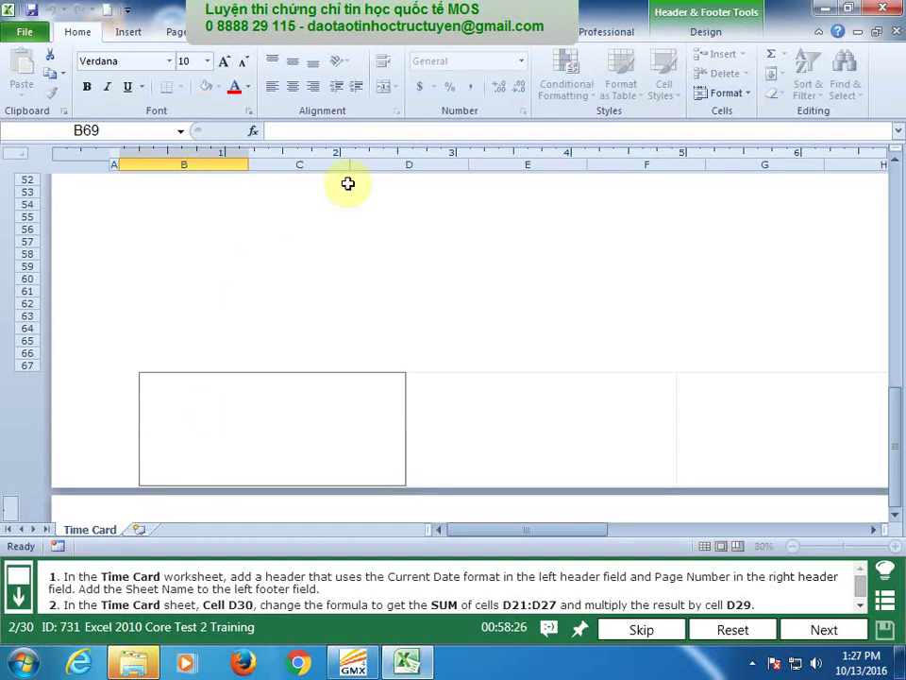
Insert the sheet name into the left footer and return to Normal view.
click(703, 33)
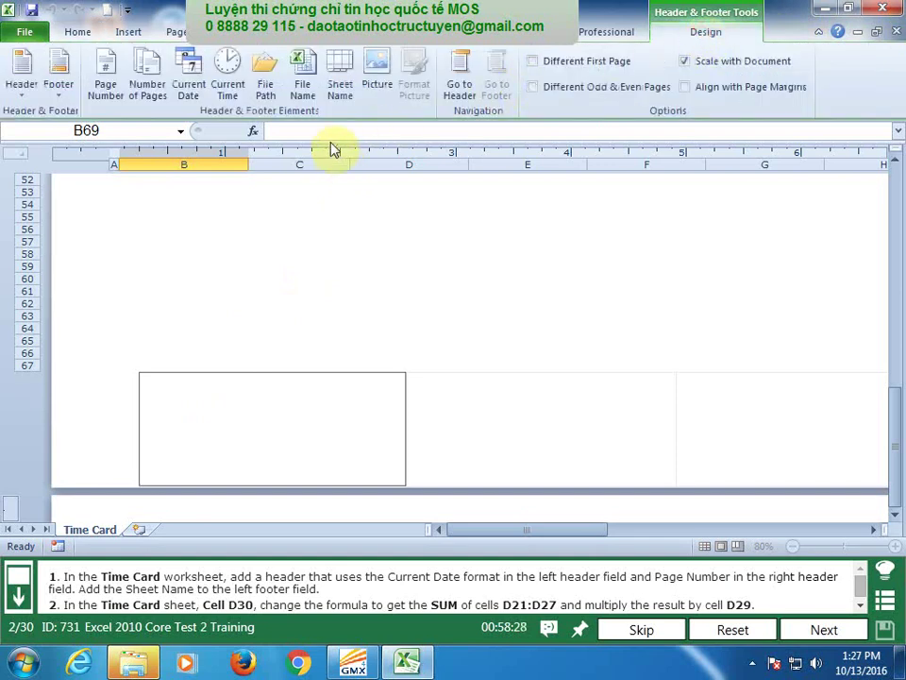
click(347, 63)
click(532, 406)
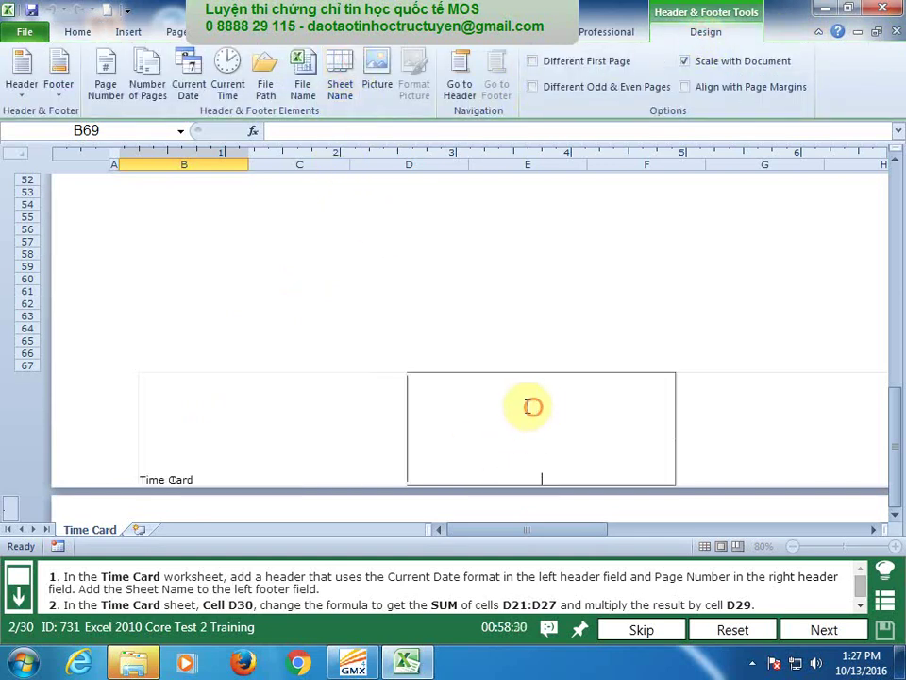
click(716, 547)
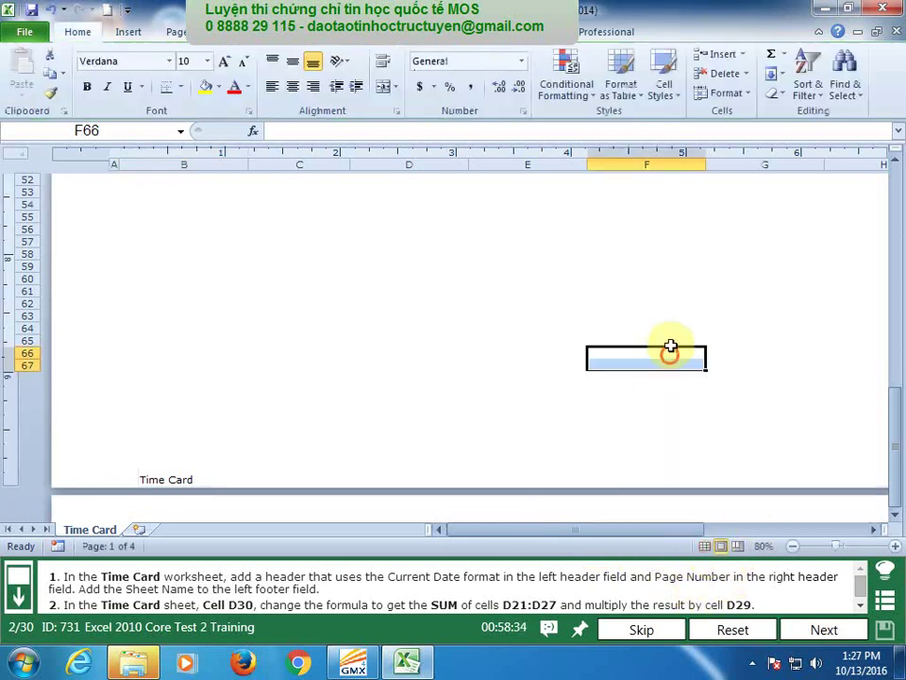
click(705, 546)
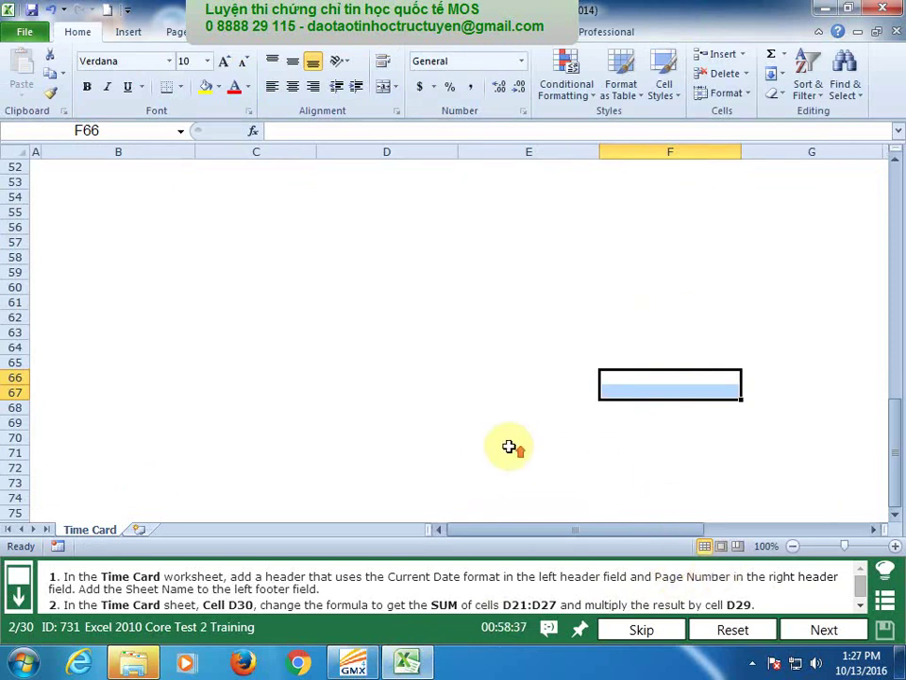
Enter =SUM(D21:D27)*D29 in D30 for a $370.00 Total pay and submit the task.
scroll(505, 434, up, 6)
scroll(501, 425, up, 4)
text(d30)
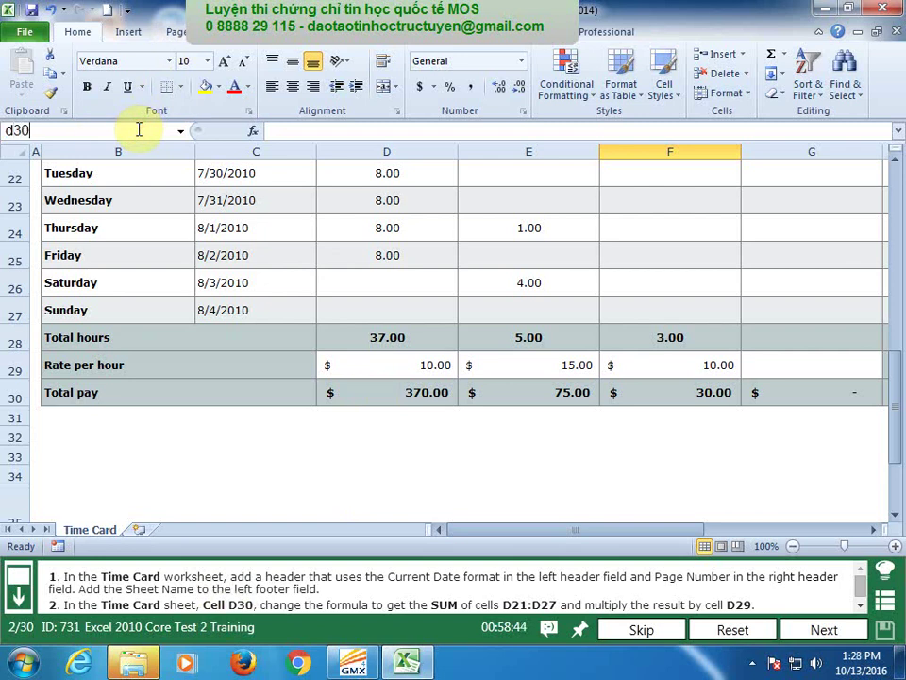
key(Return)
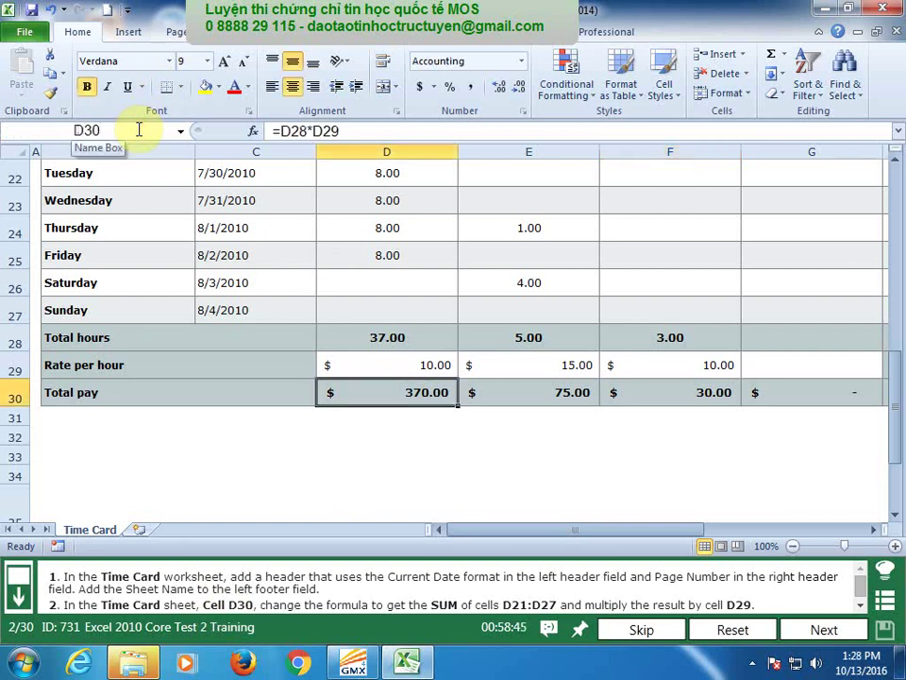
text(=)
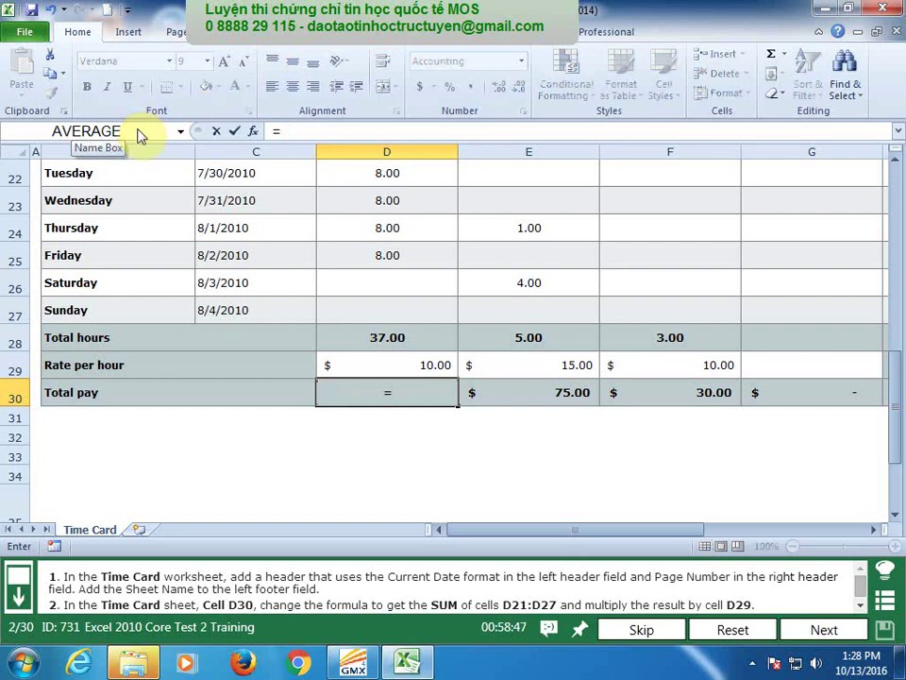
text(sum()
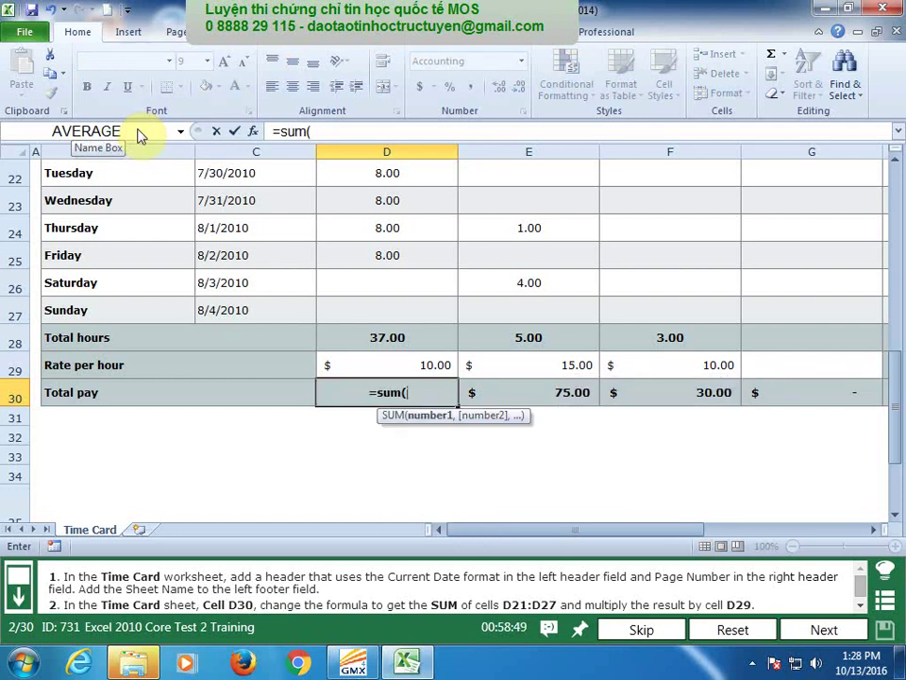
text(d21)
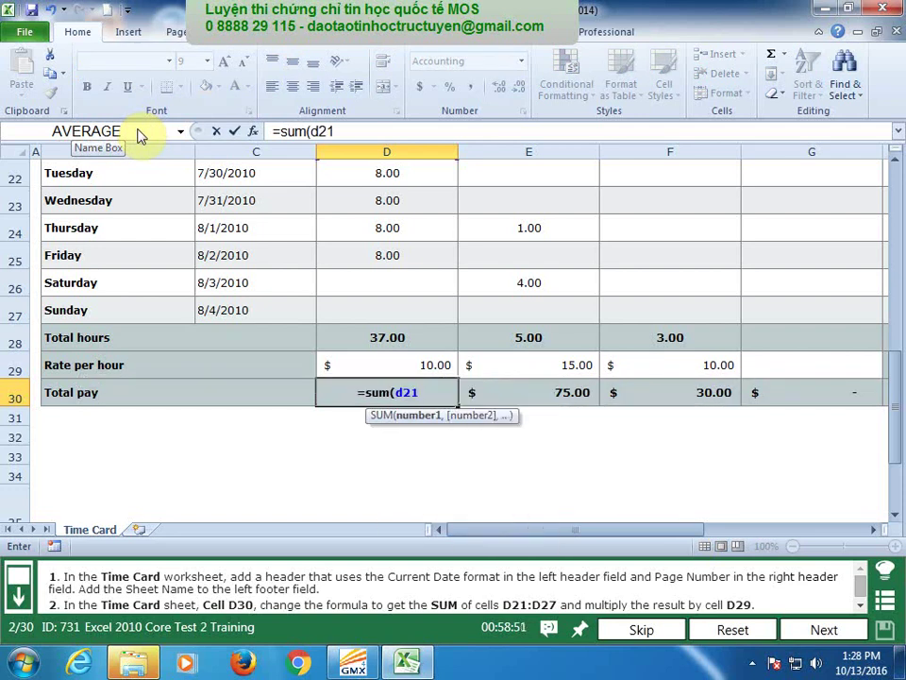
text(:d27)*)
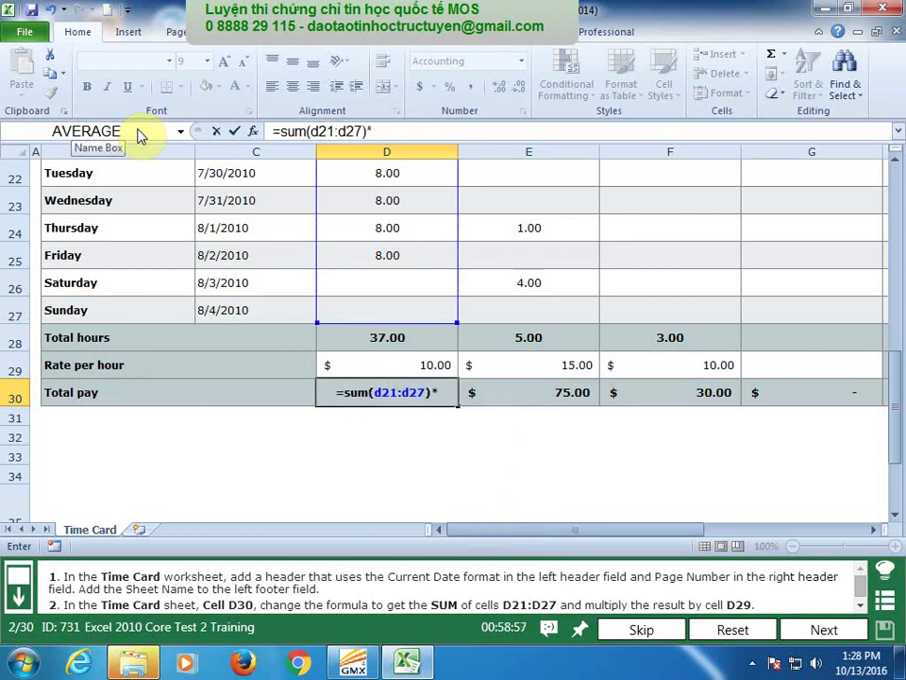
text(d29)
key(Return)
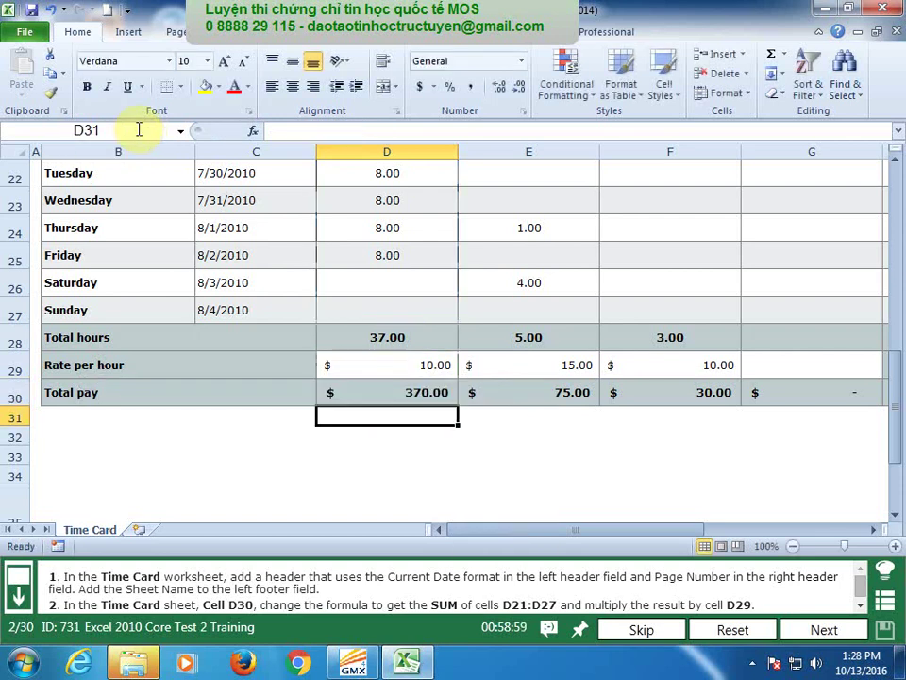
click(854, 634)
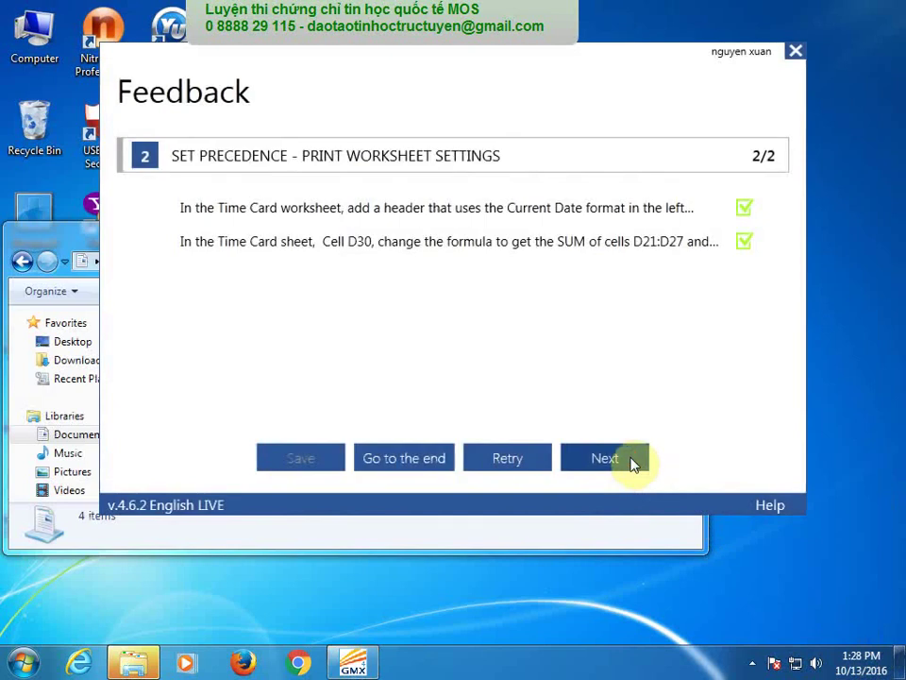
Go to task 3 and uncheck Enable background error checking in the Formulas options.
click(631, 463)
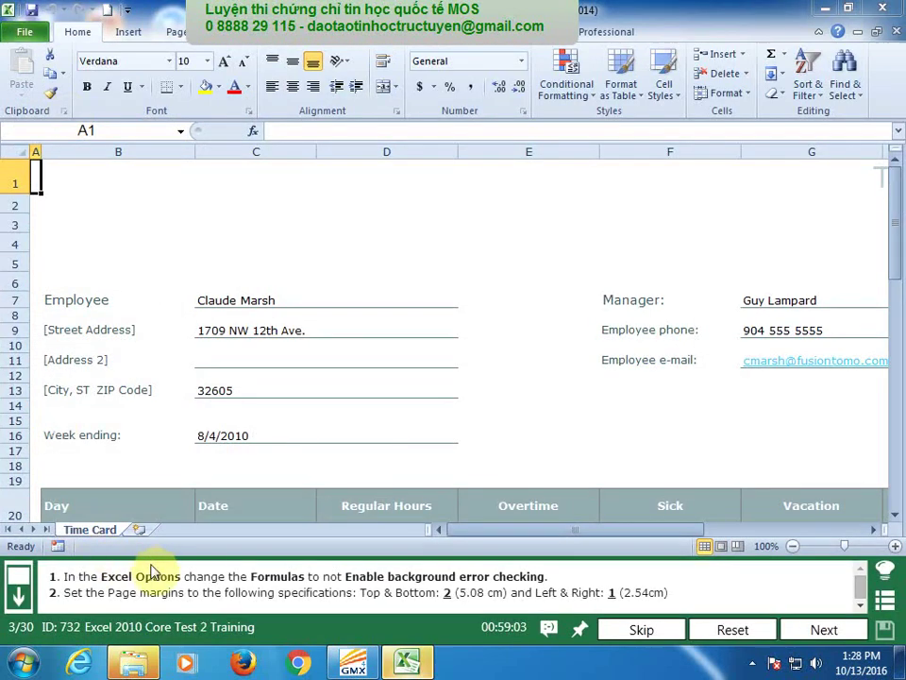
click(26, 34)
click(58, 362)
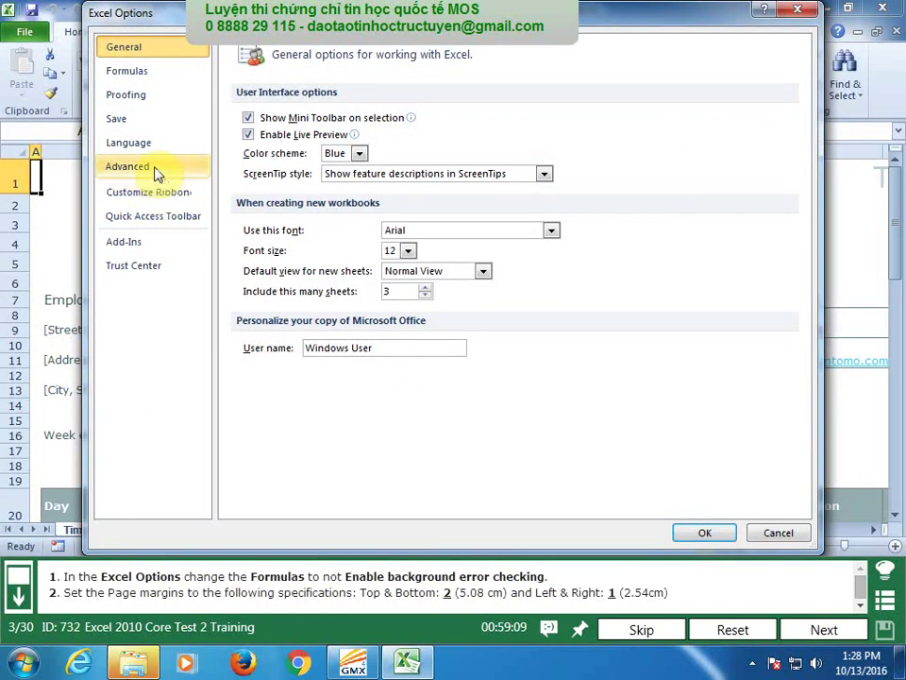
click(144, 79)
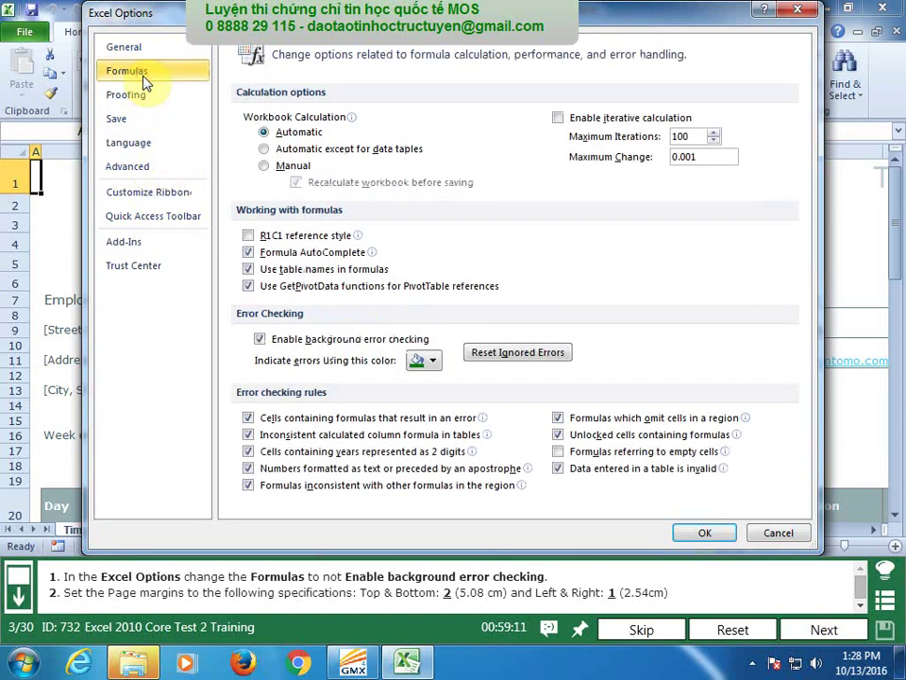
click(349, 338)
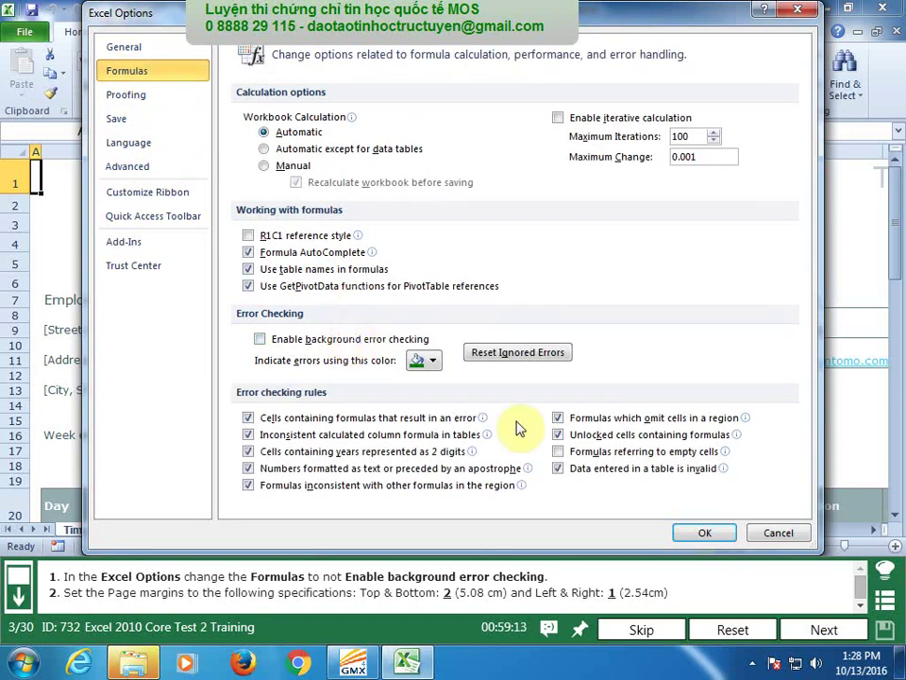
Apply the options change and open Custom Margins on the Page Layout tab.
click(704, 532)
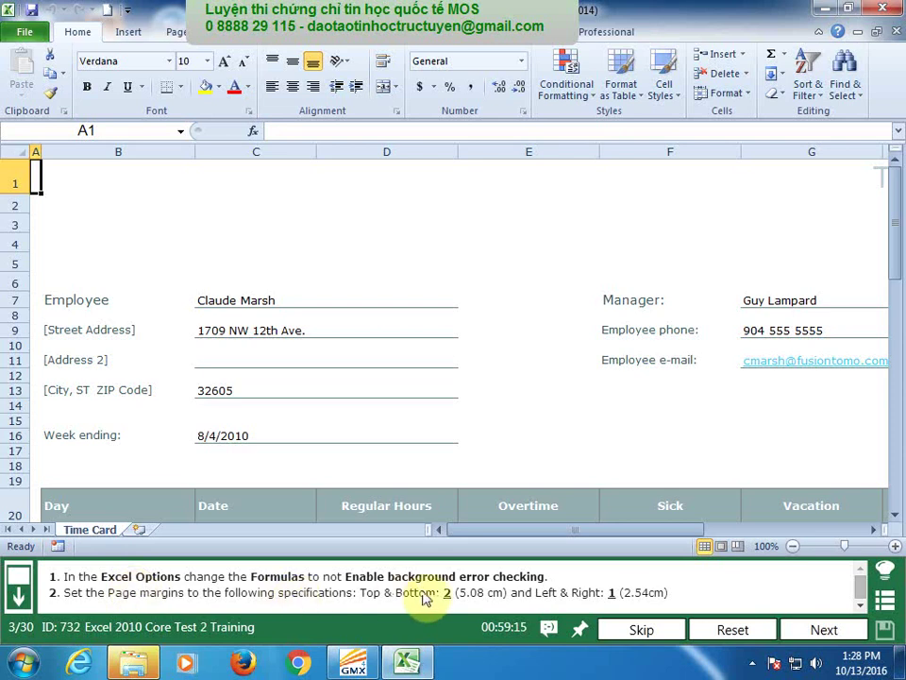
click(189, 34)
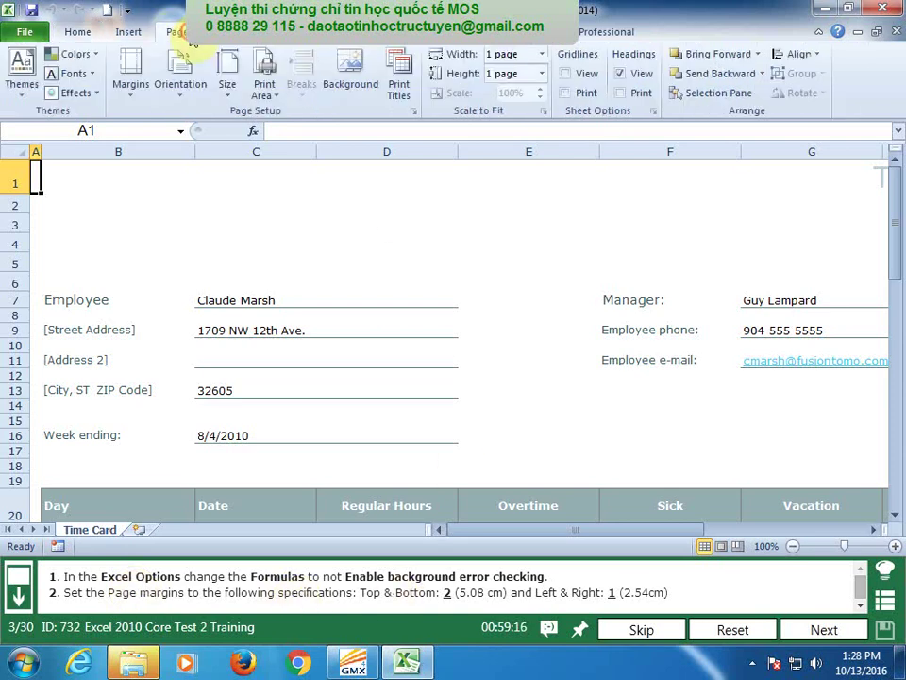
click(184, 95)
click(128, 80)
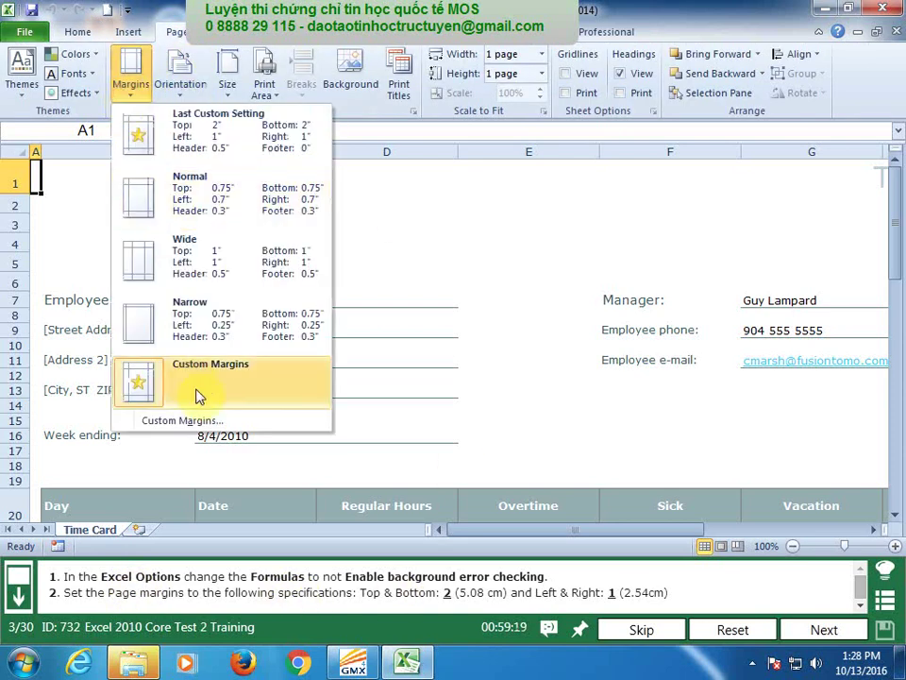
click(206, 421)
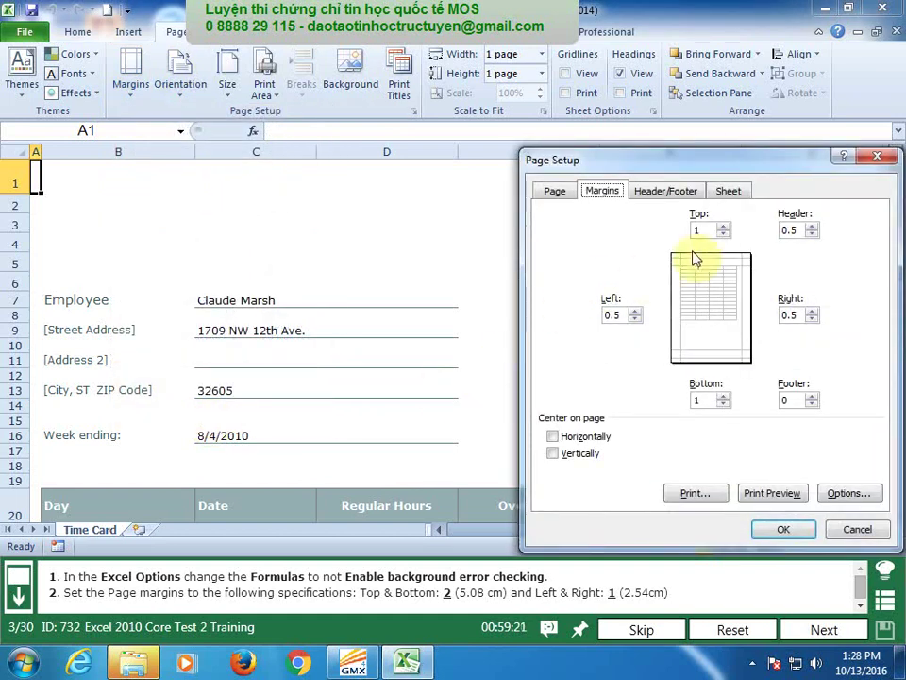
Set margins to 2 top/bottom and 1 left/right, then submit and advance to task 4.
double_click(709, 228)
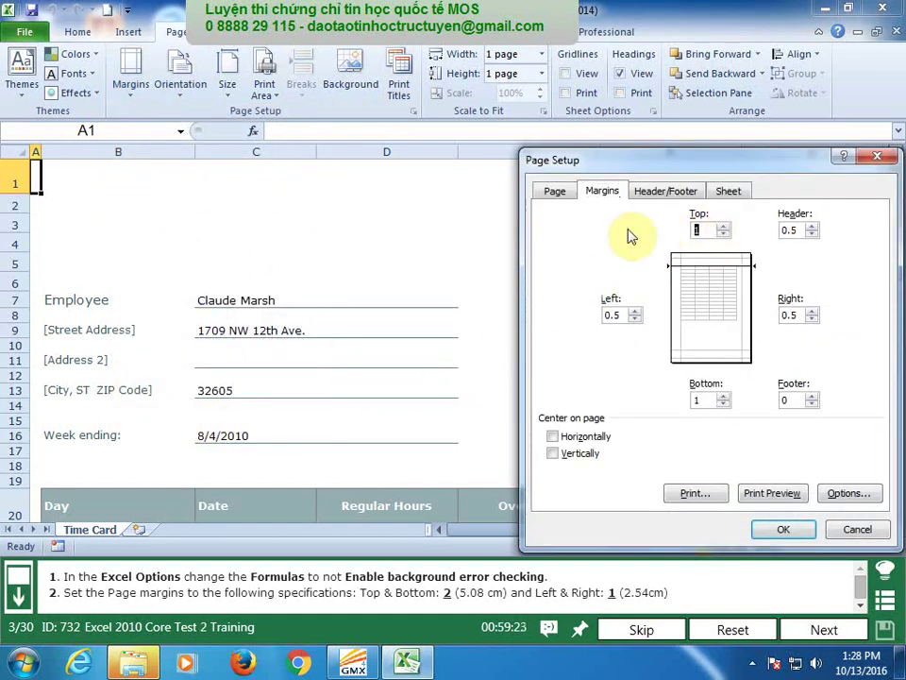
text(2)
double_click(698, 399)
text(2)
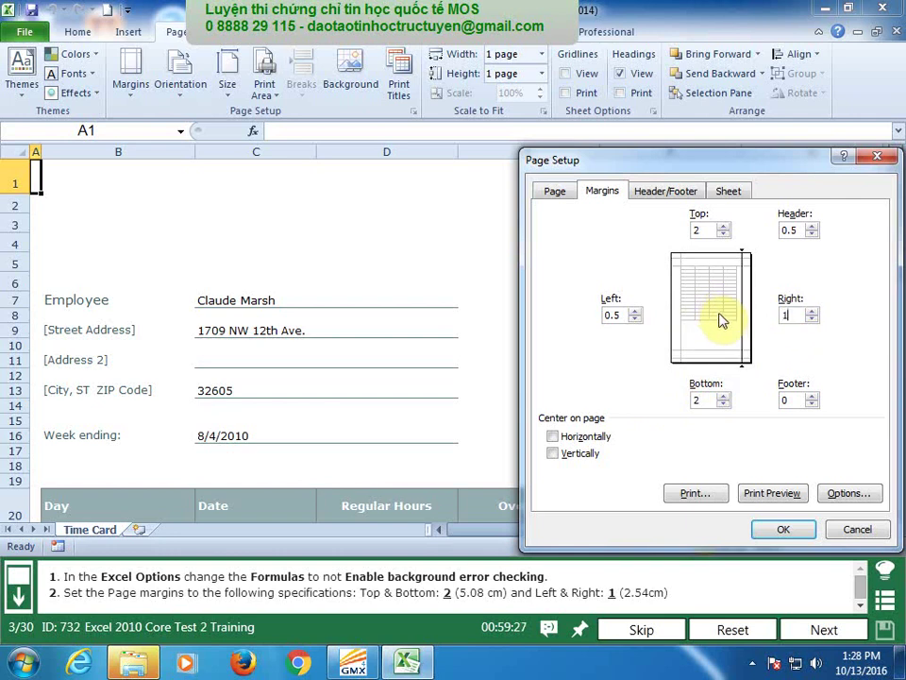
double_click(616, 314)
text(1)
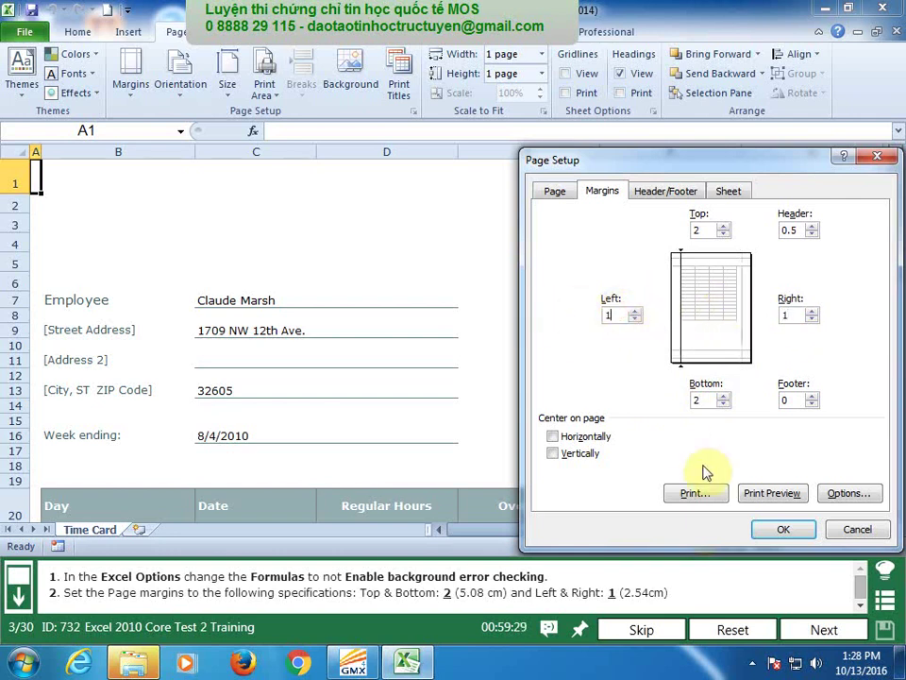
click(782, 529)
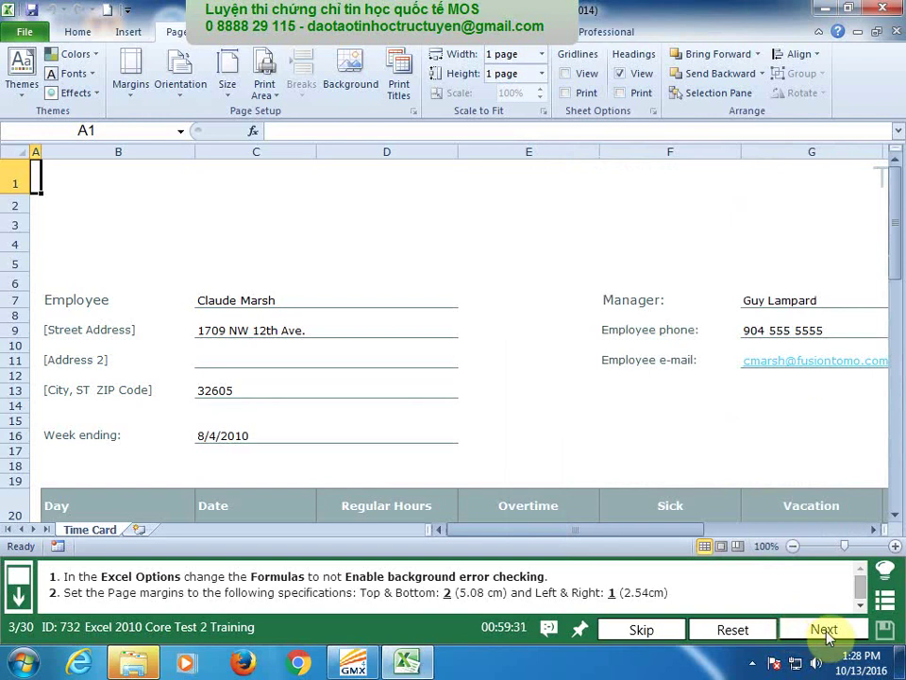
click(823, 630)
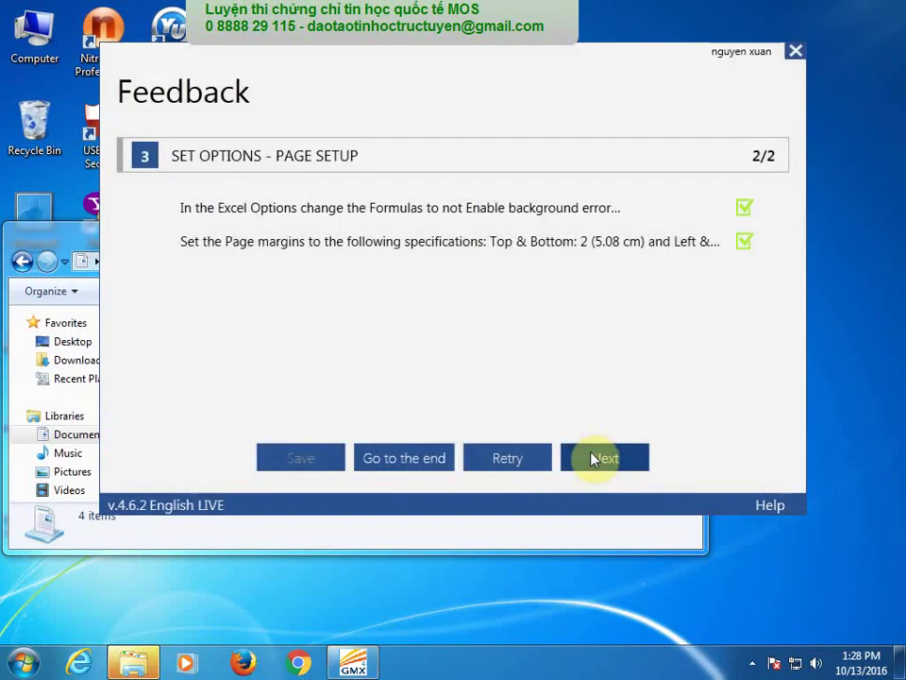
click(593, 459)
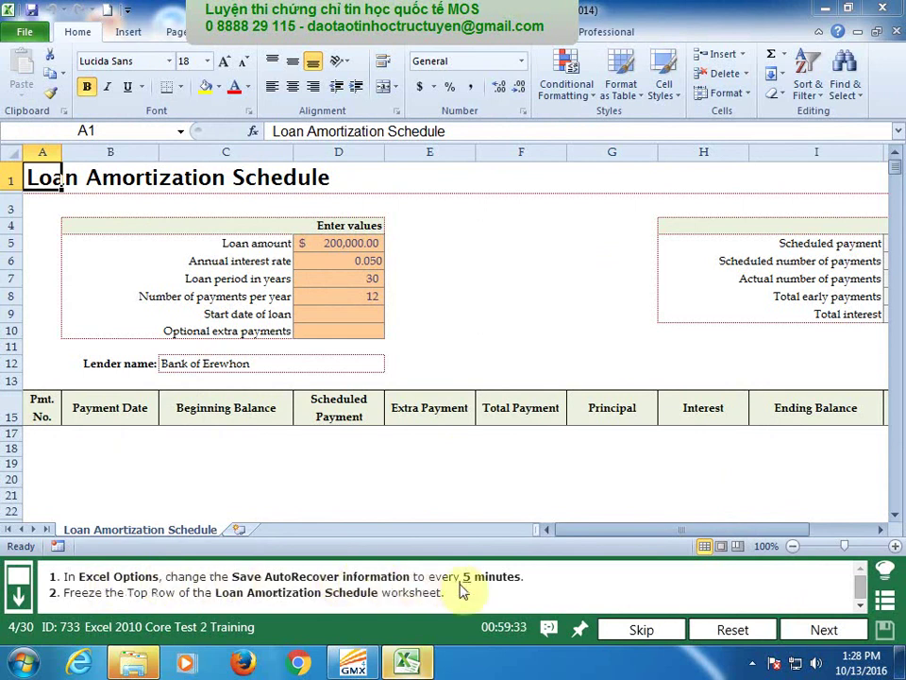
Set the AutoRecover save interval to 5 minutes in Excel Options.
click(21, 32)
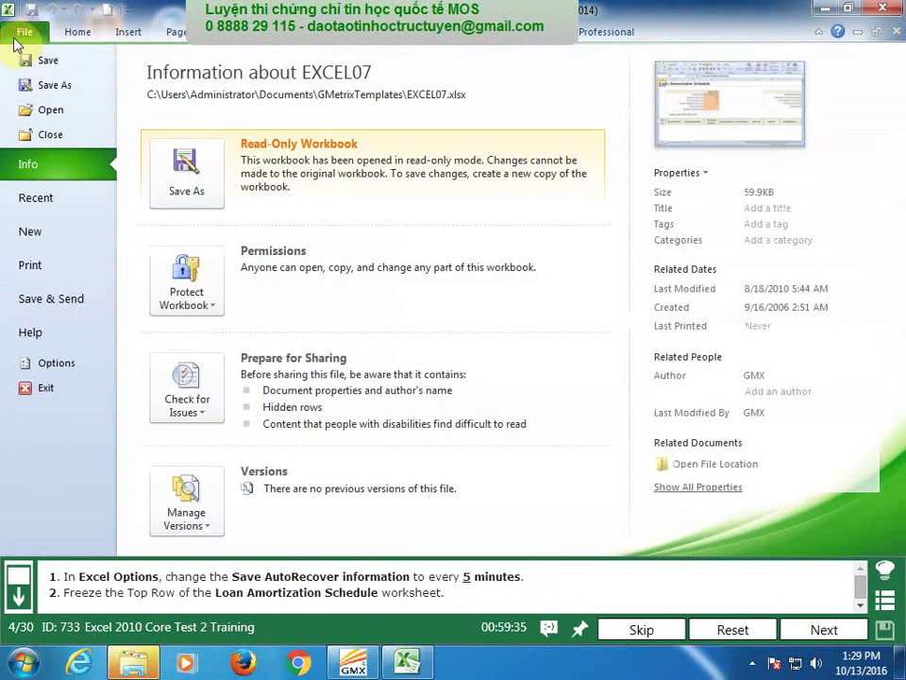
click(55, 363)
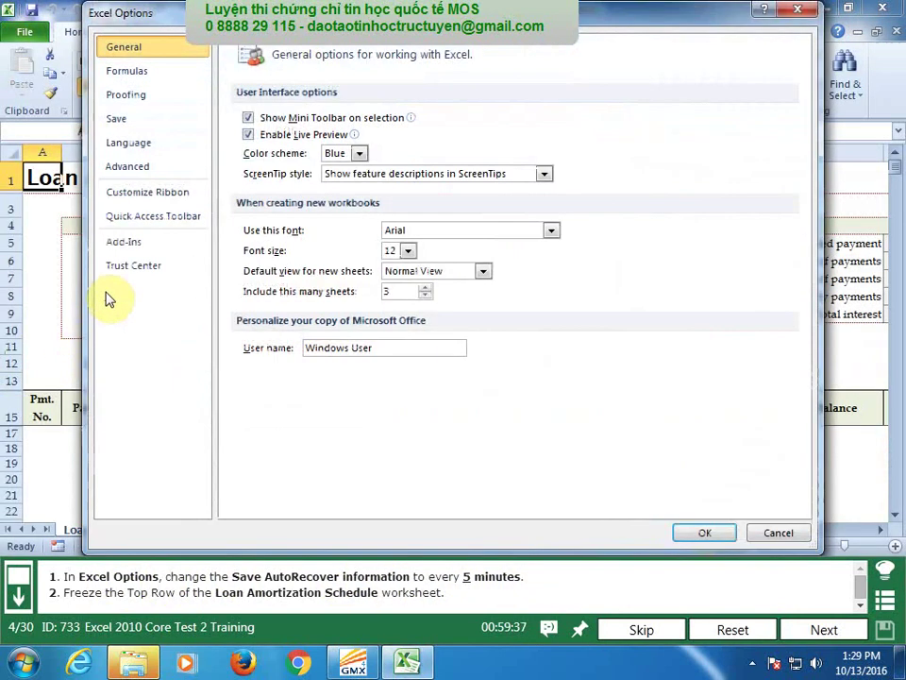
click(121, 118)
drag(450, 140, 331, 147)
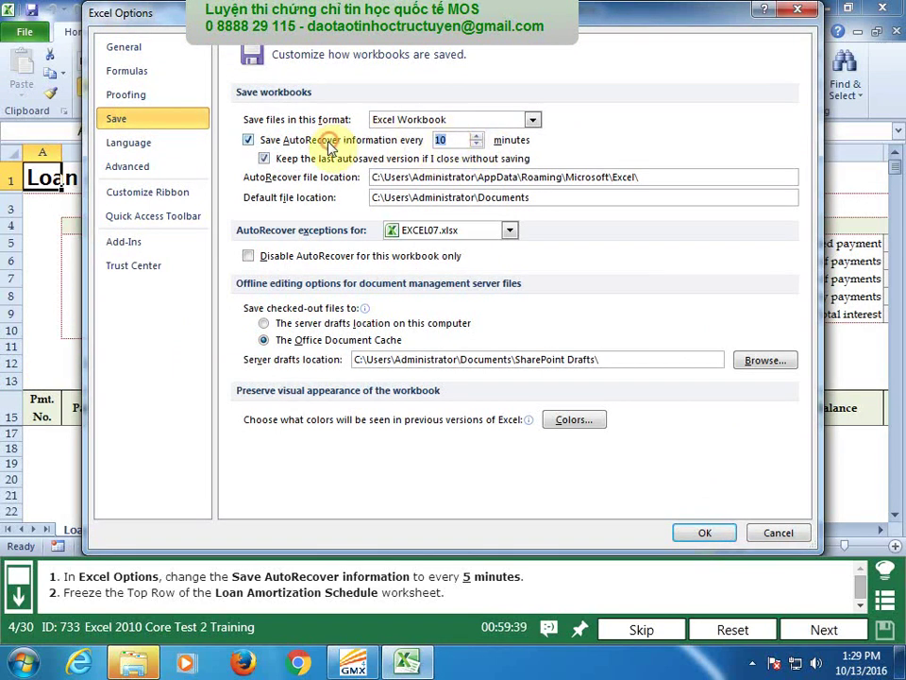
text(5)
click(703, 532)
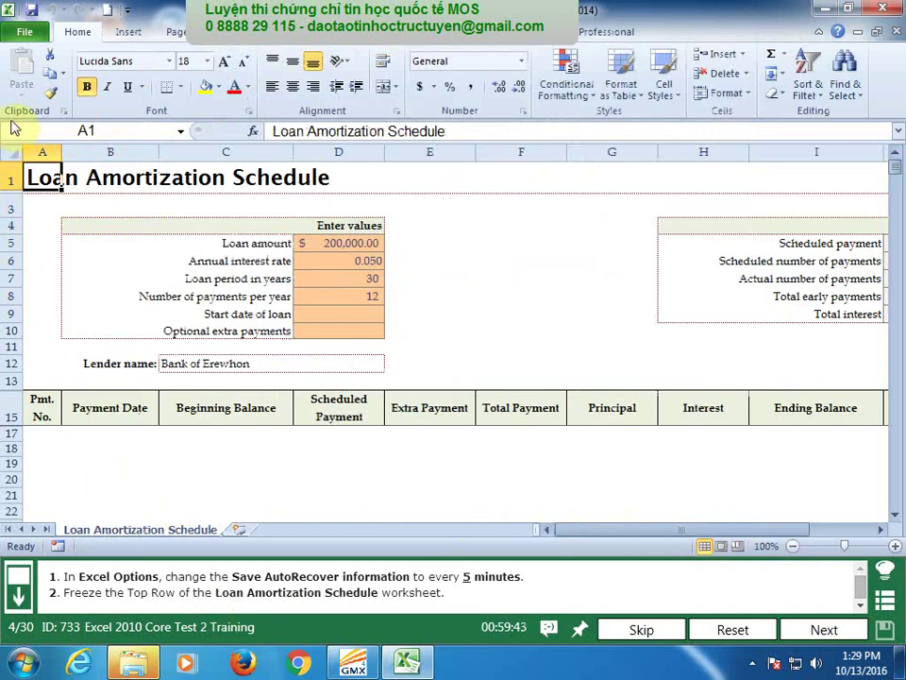
Freeze the top row of the Loan Amortization Schedule and submit task 4.
click(13, 181)
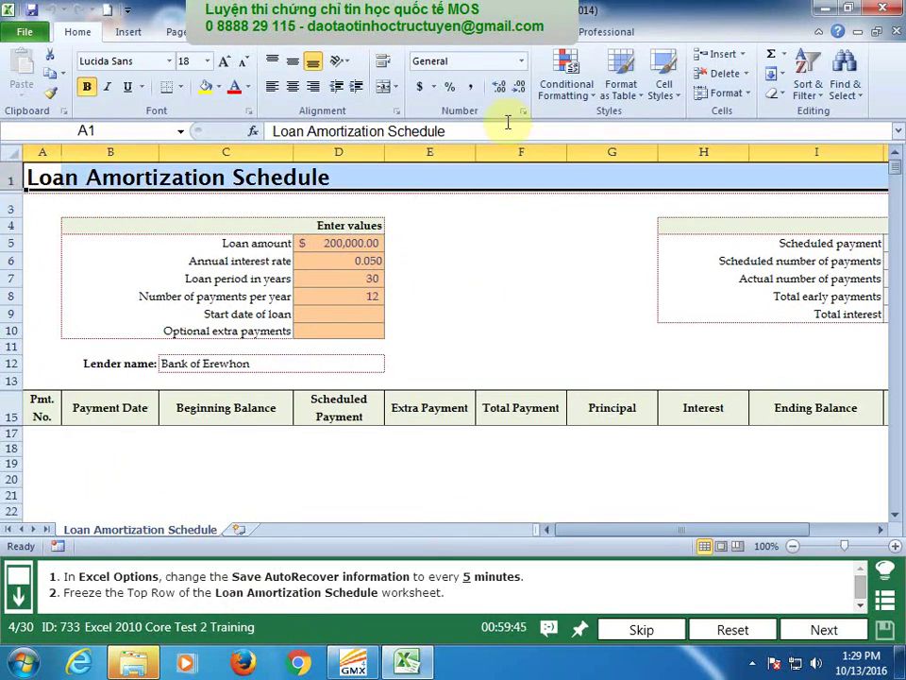
click(432, 38)
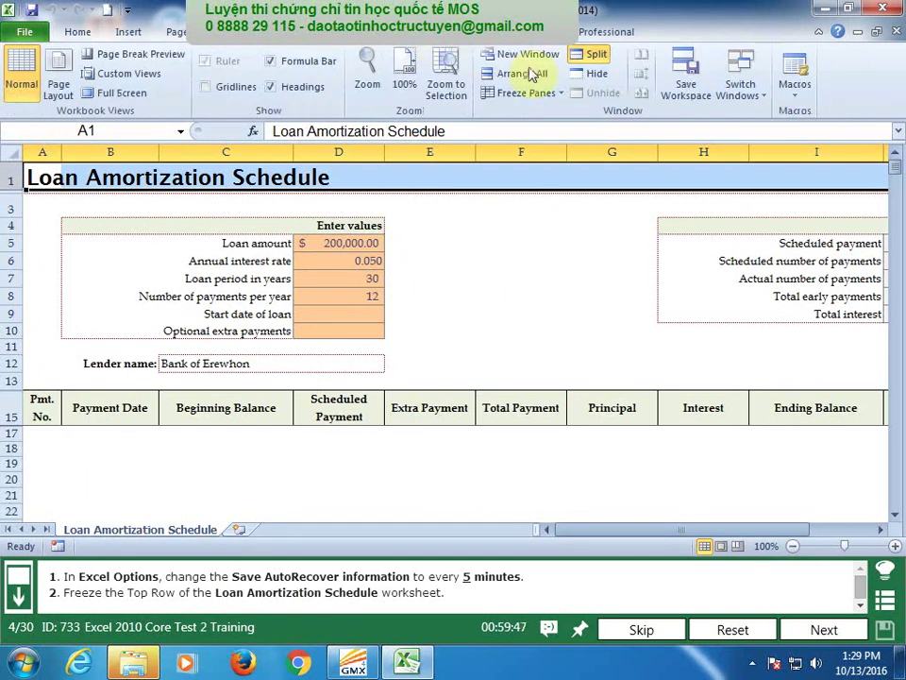
click(552, 94)
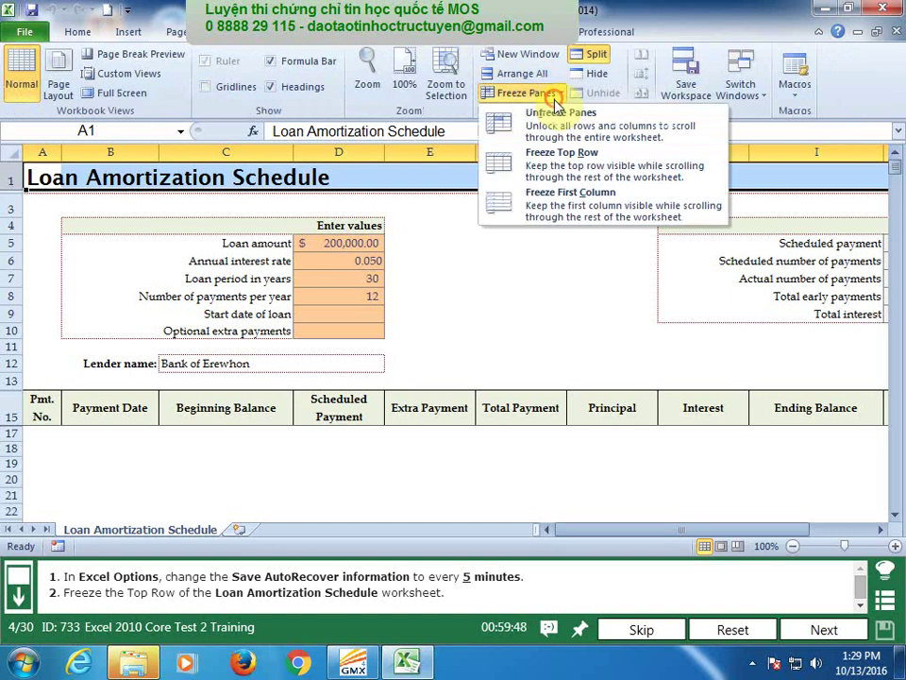
click(571, 154)
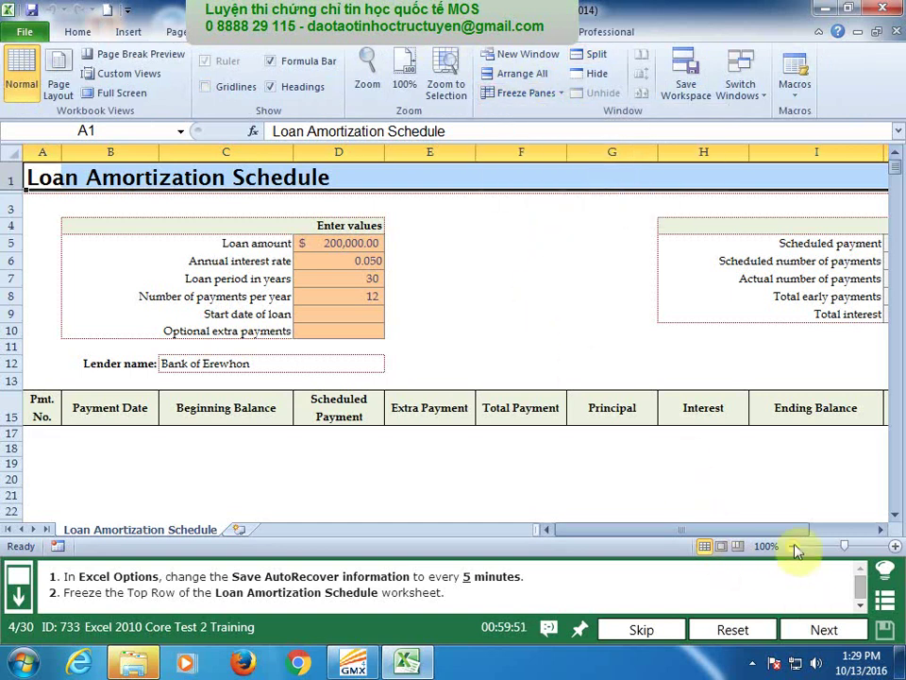
click(829, 629)
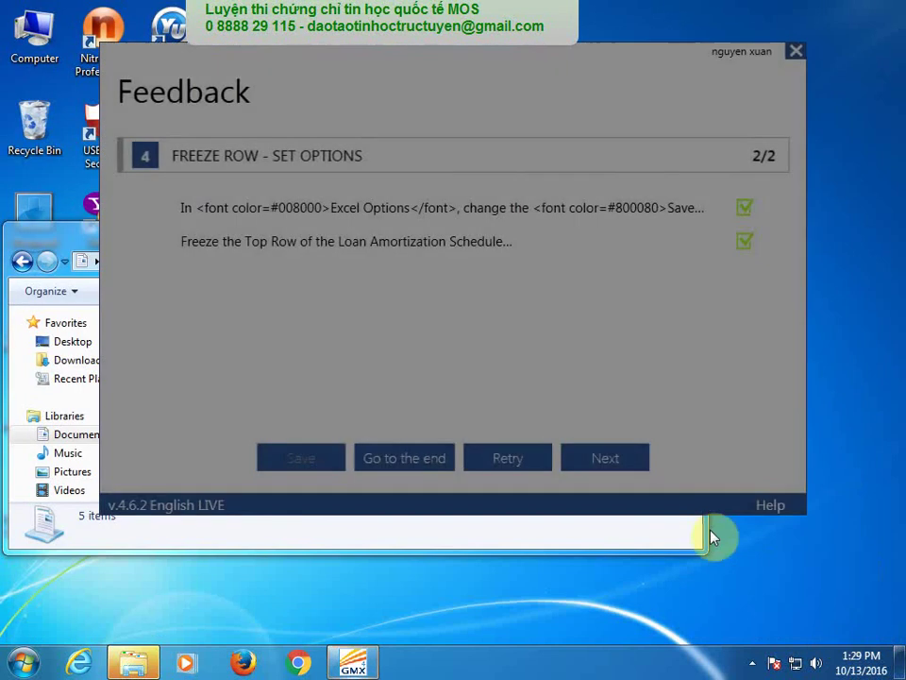
Advance to the next task and define cells A1:J13 as the sheet's print area.
click(628, 455)
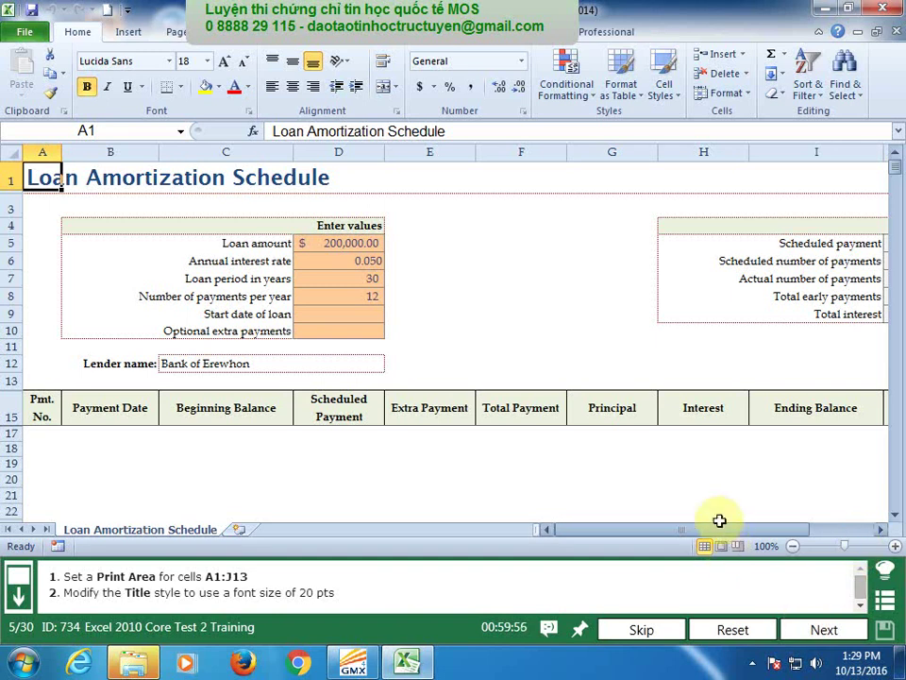
drag(728, 532, 883, 532)
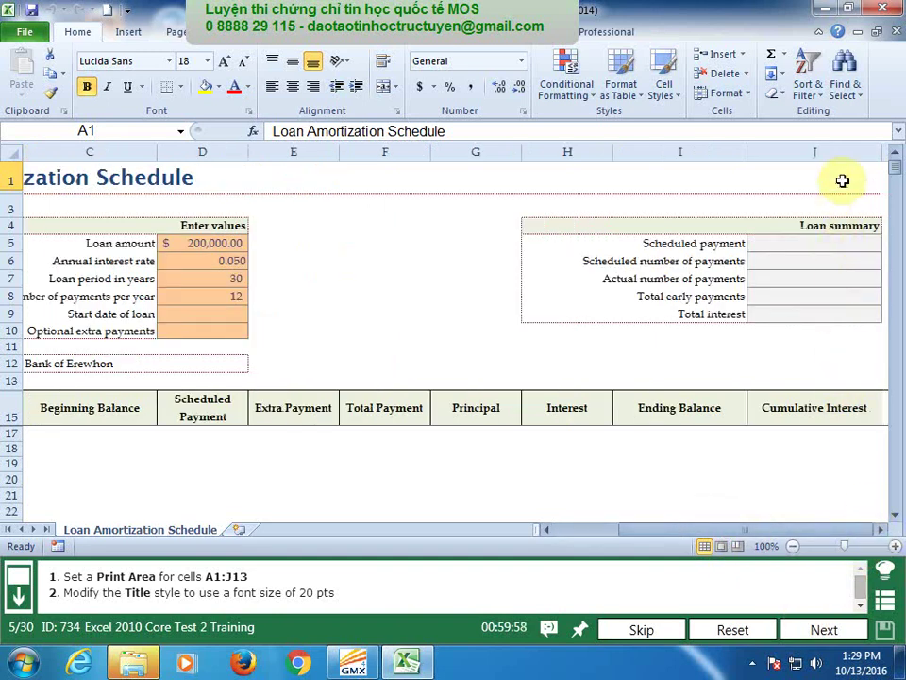
shift+click(846, 383)
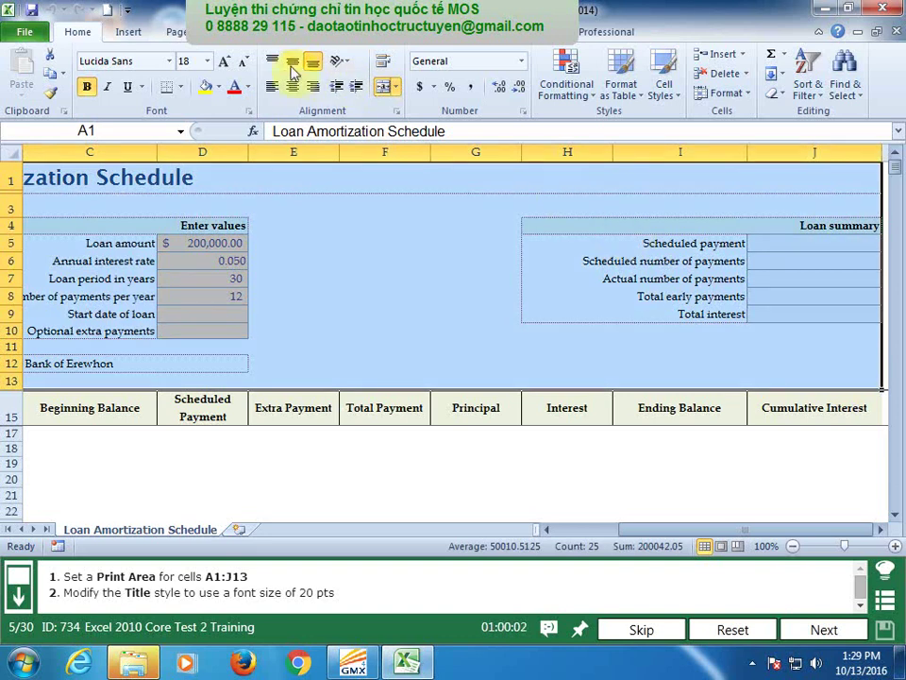
click(177, 31)
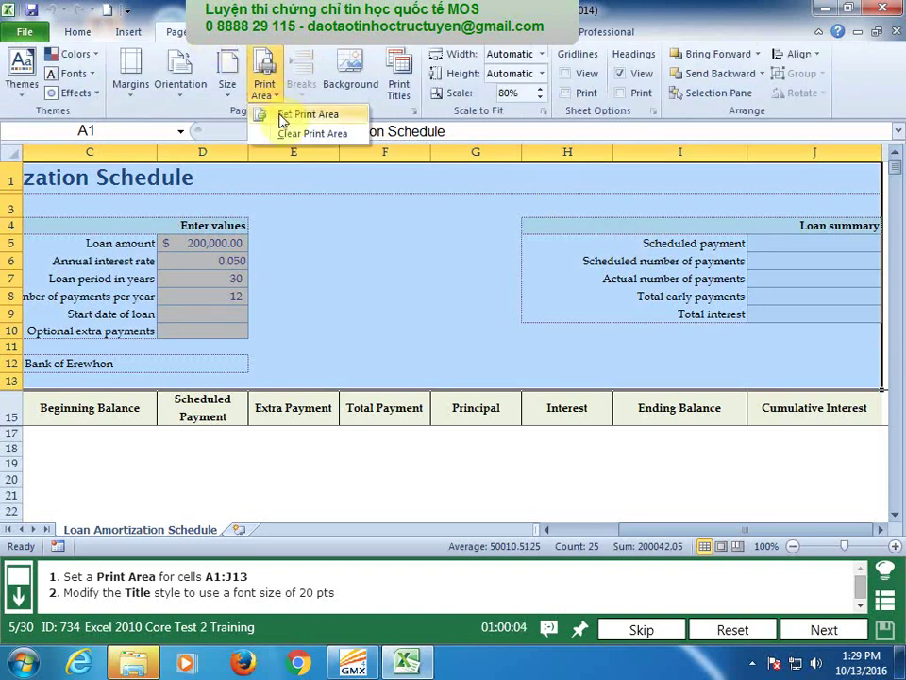
click(284, 114)
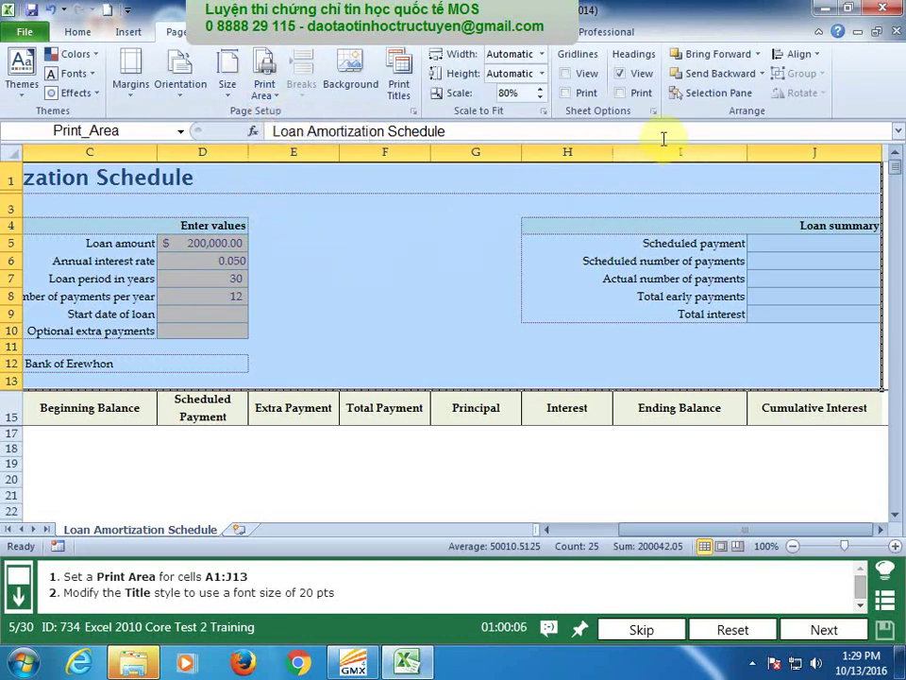
click(78, 31)
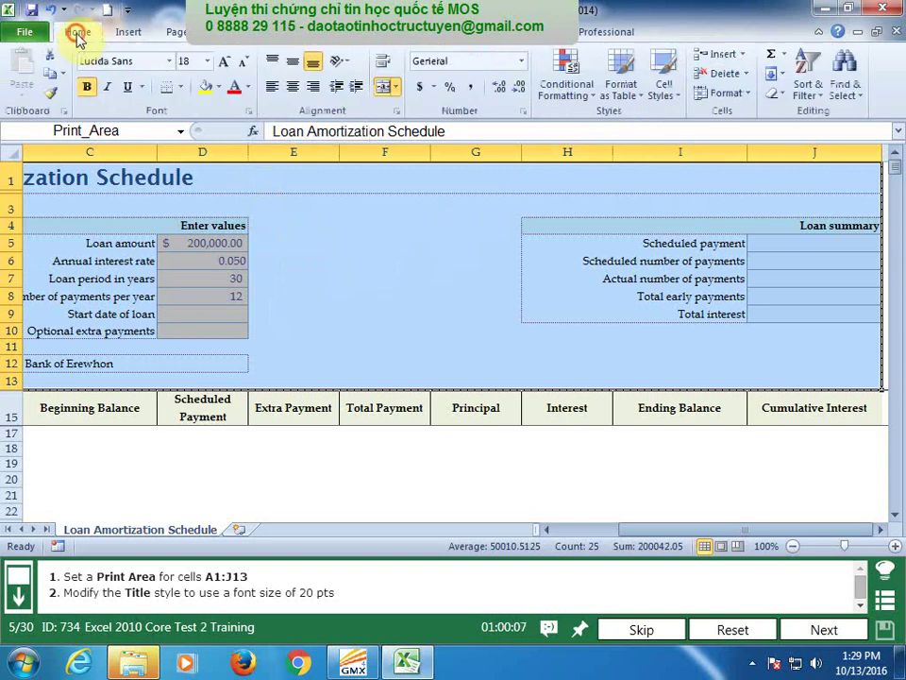
Change the Title cell style's font size to 20 pt and submit the task.
click(664, 90)
right_click(756, 247)
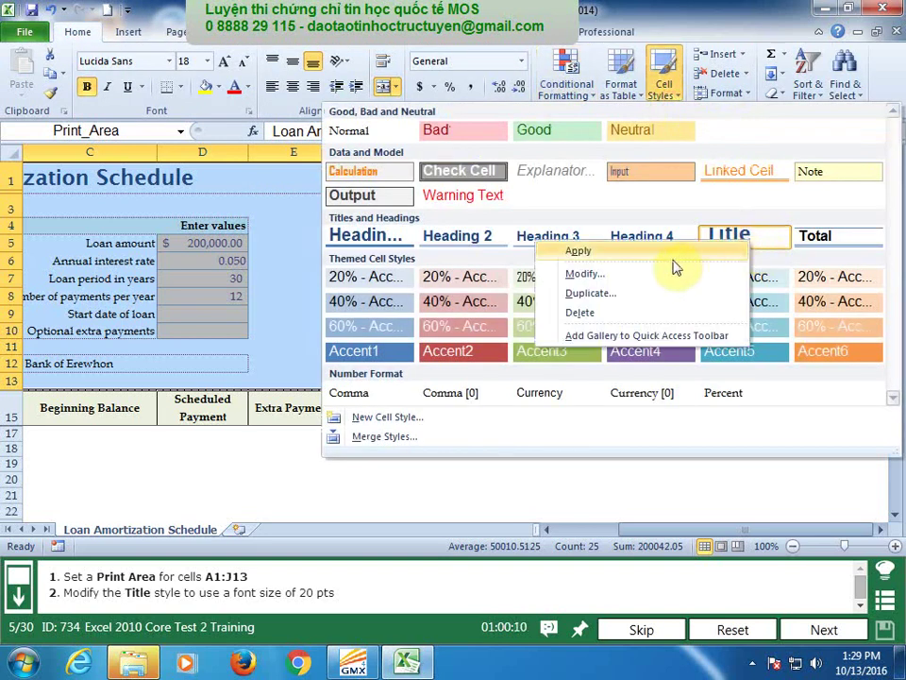
click(638, 272)
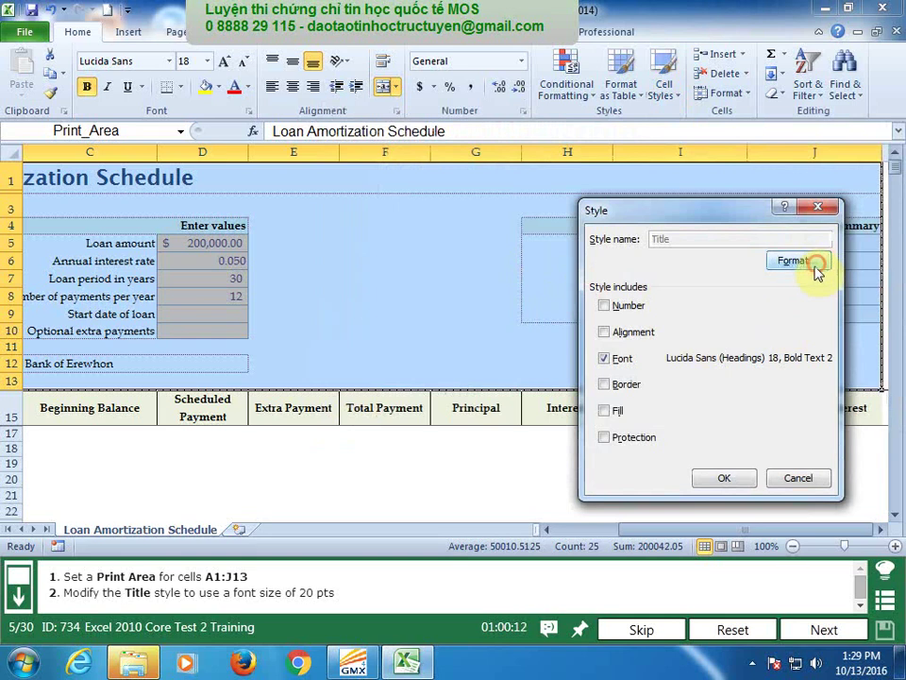
click(814, 265)
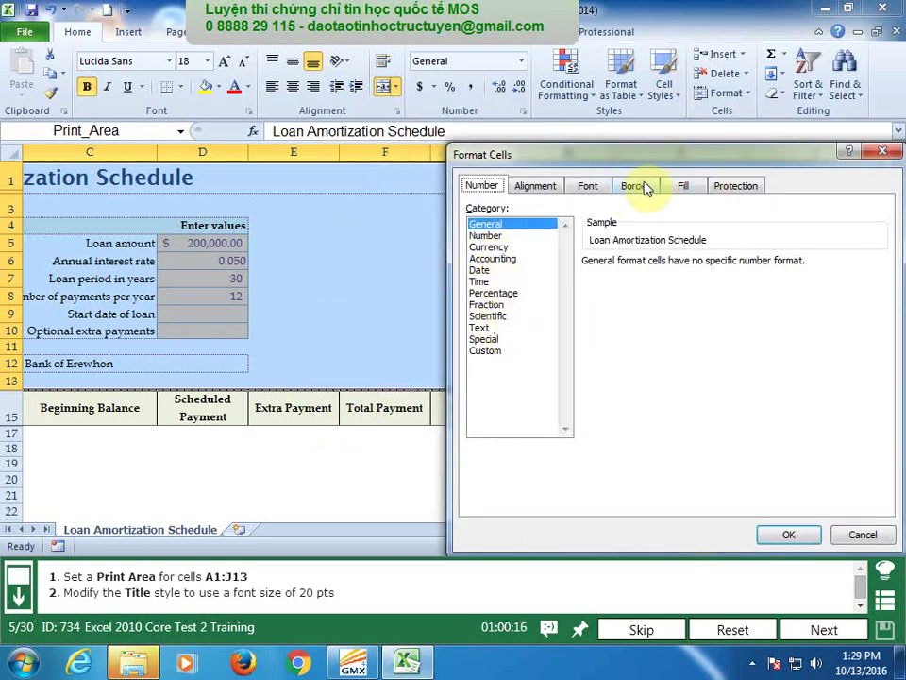
click(593, 187)
click(880, 298)
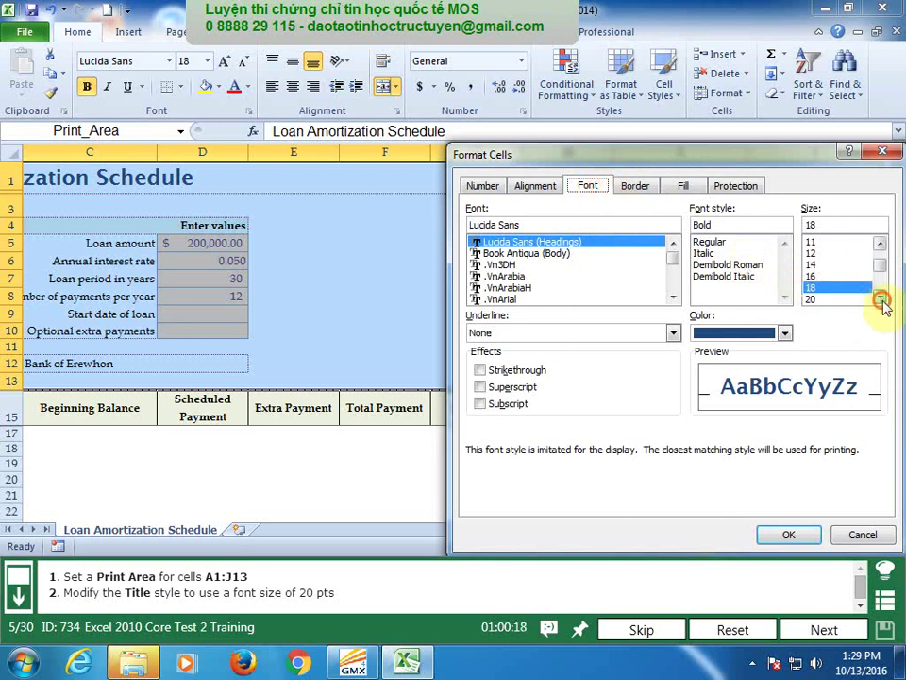
click(838, 299)
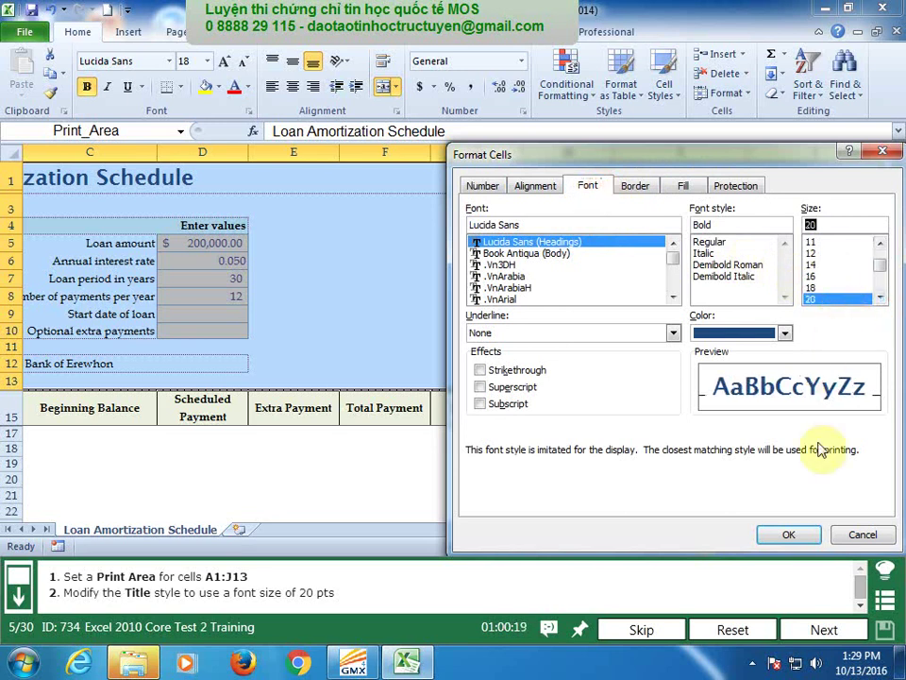
click(781, 534)
click(742, 484)
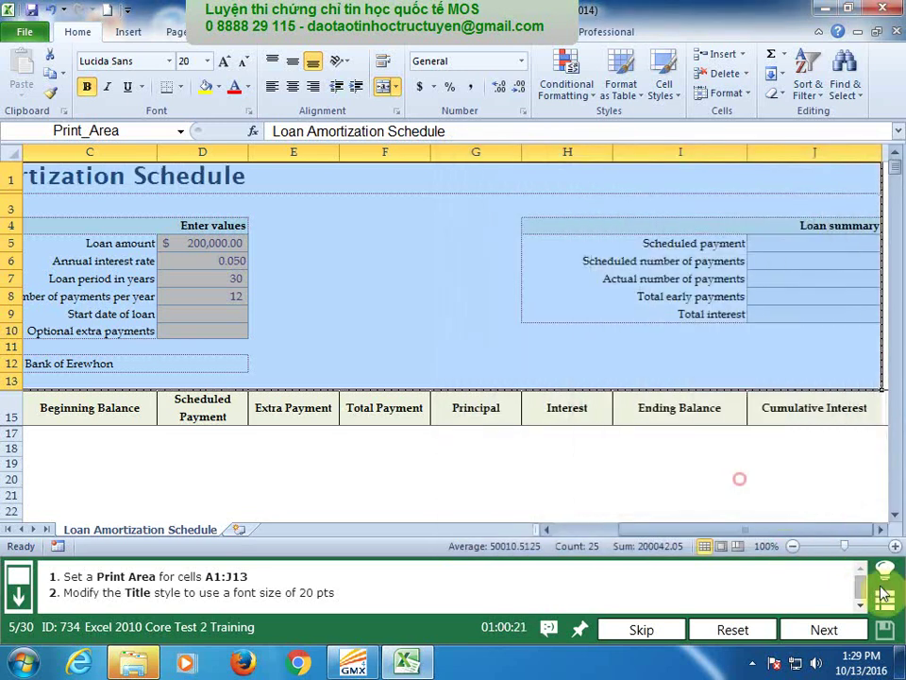
click(797, 483)
click(851, 630)
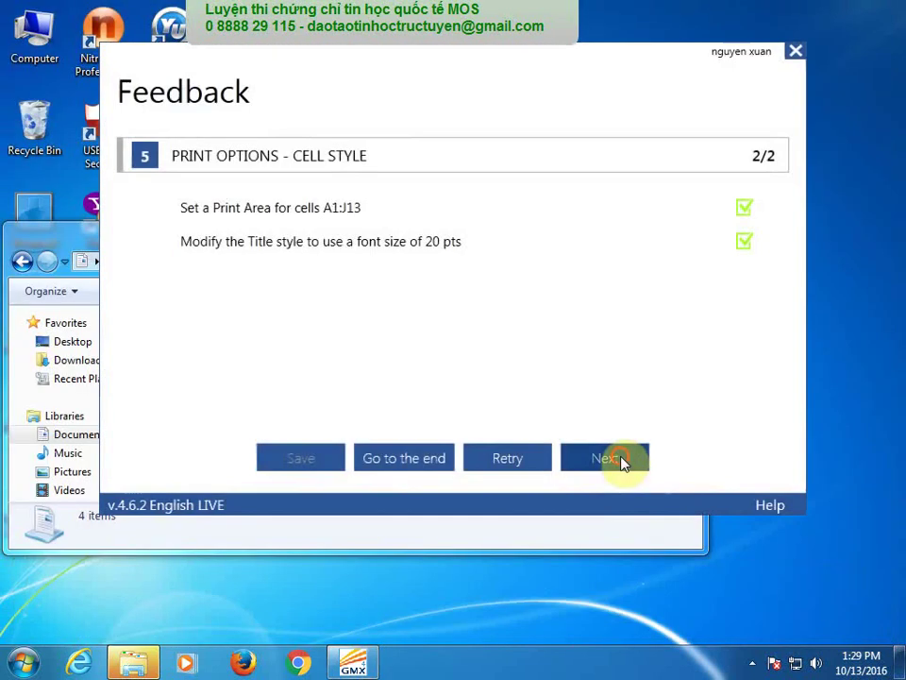
Colour the Expenses tab orange, the Income tab red, and Profit - Loss Summary a third colour.
click(619, 458)
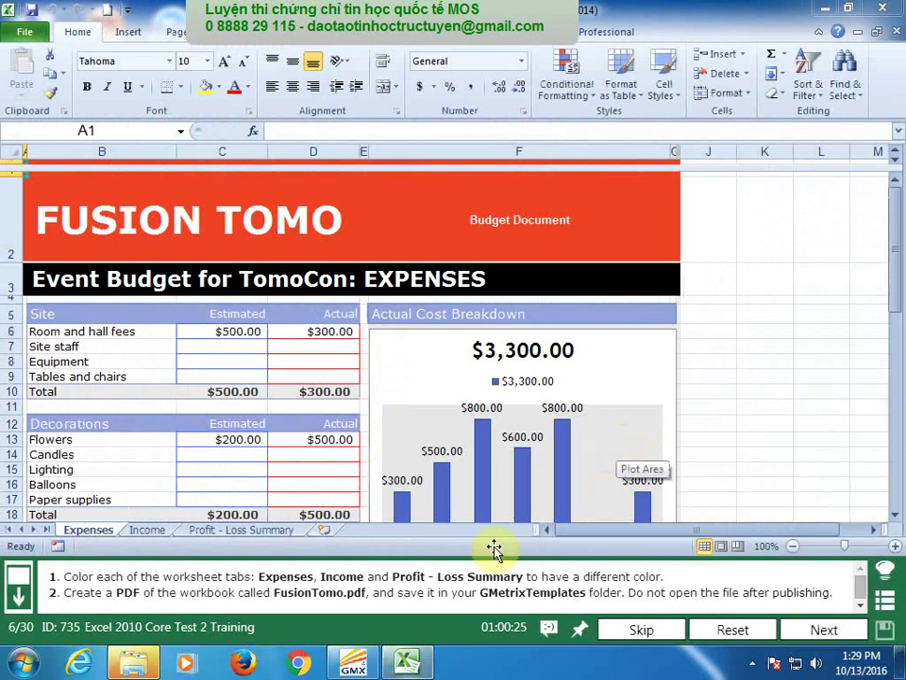
right_click(90, 529)
click(160, 453)
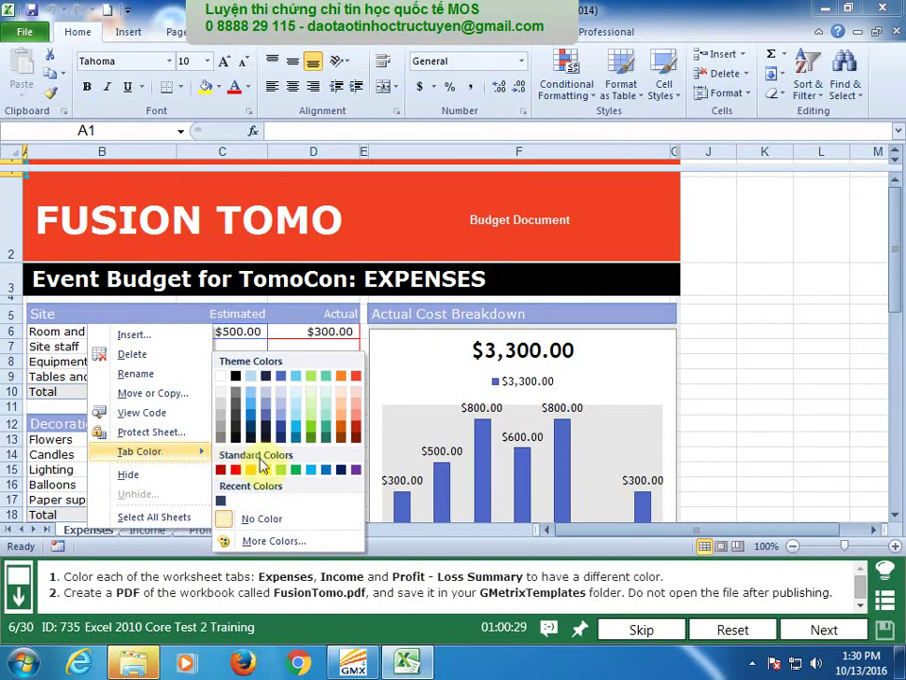
click(247, 470)
right_click(144, 531)
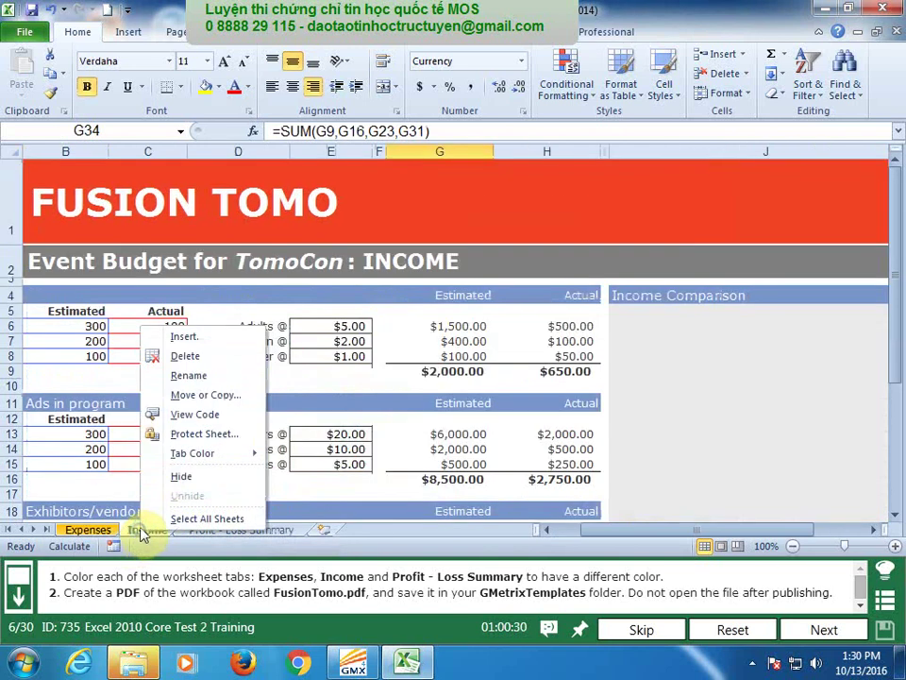
click(243, 454)
click(276, 469)
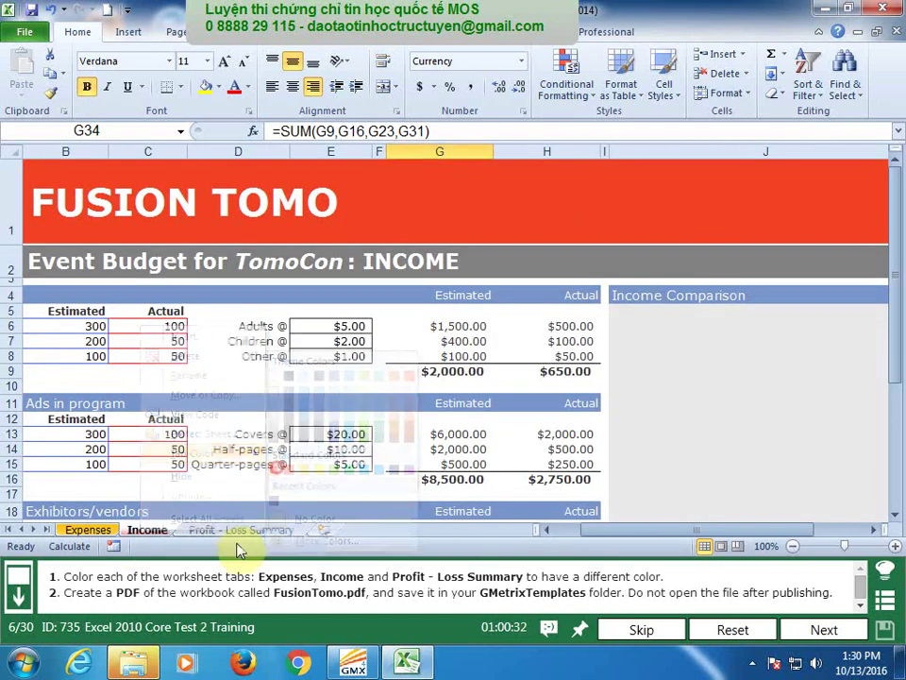
right_click(229, 530)
click(303, 455)
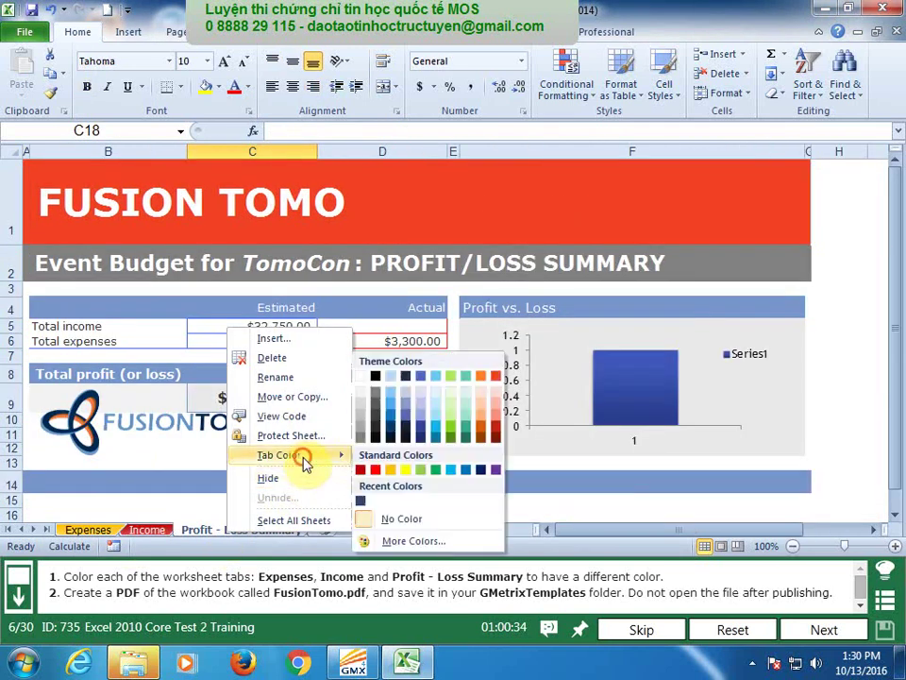
click(434, 469)
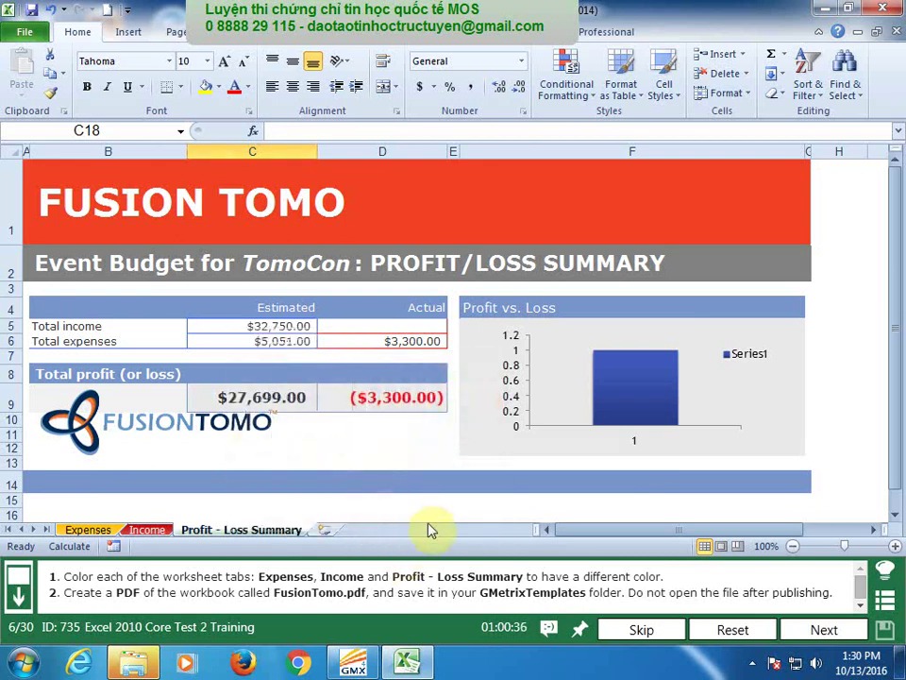
click(427, 518)
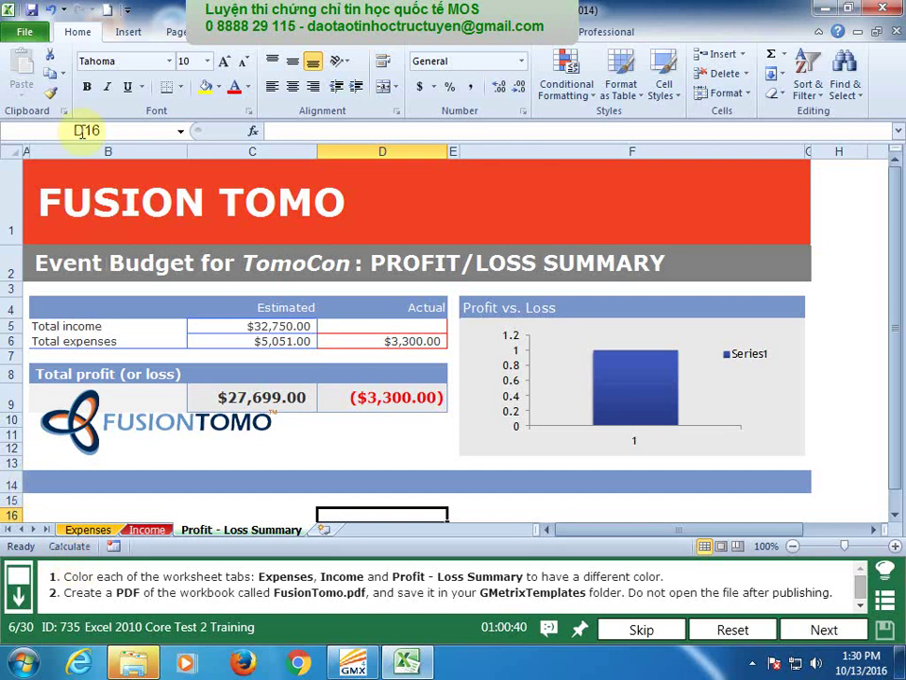
Publish the workbook as FusionTomo.pdf, then submit and advance to the Marketing Budget Plan task.
click(22, 36)
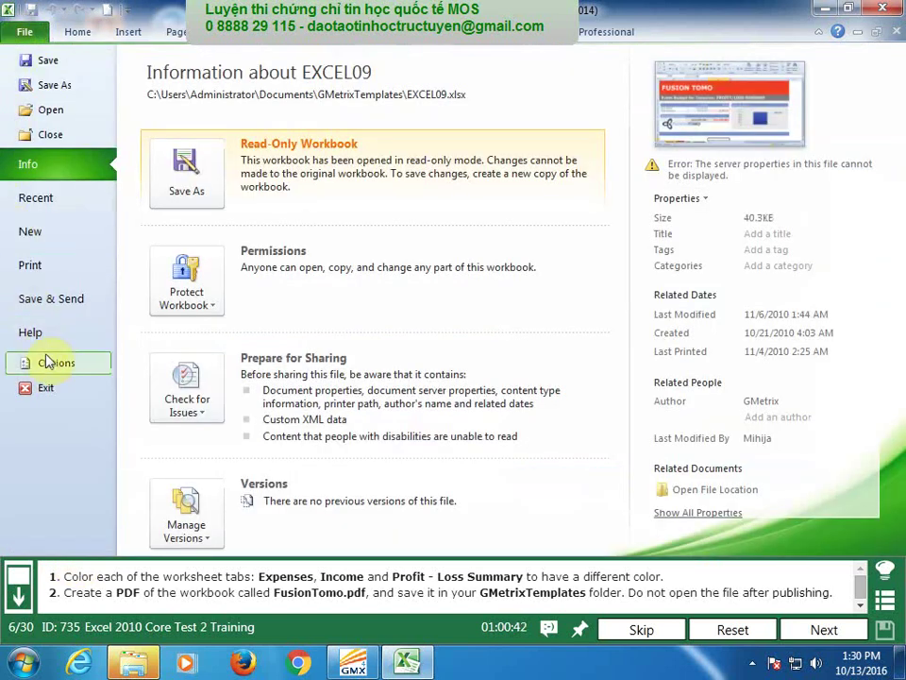
click(62, 299)
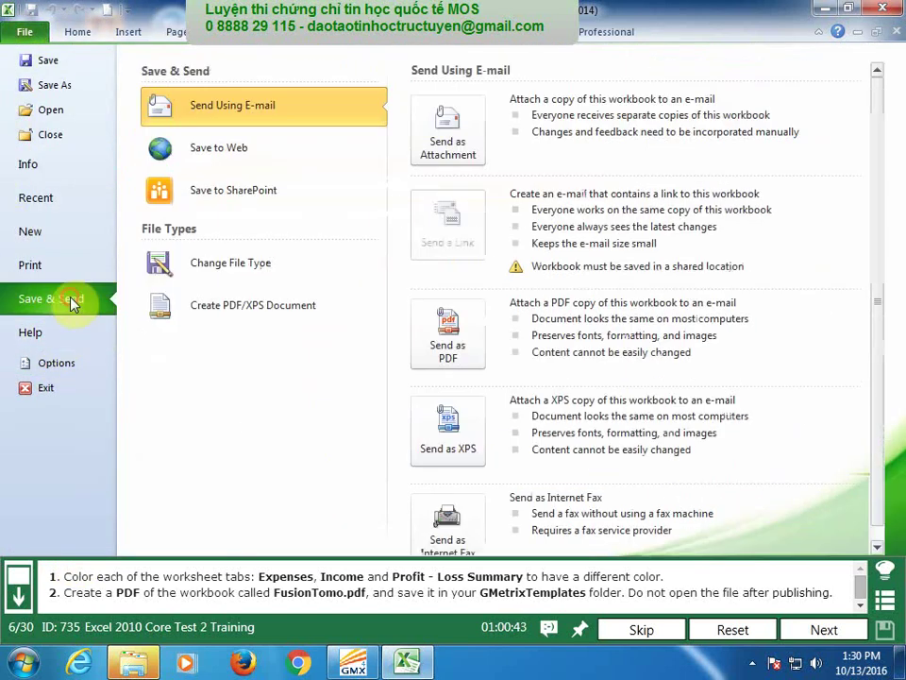
click(242, 307)
click(472, 234)
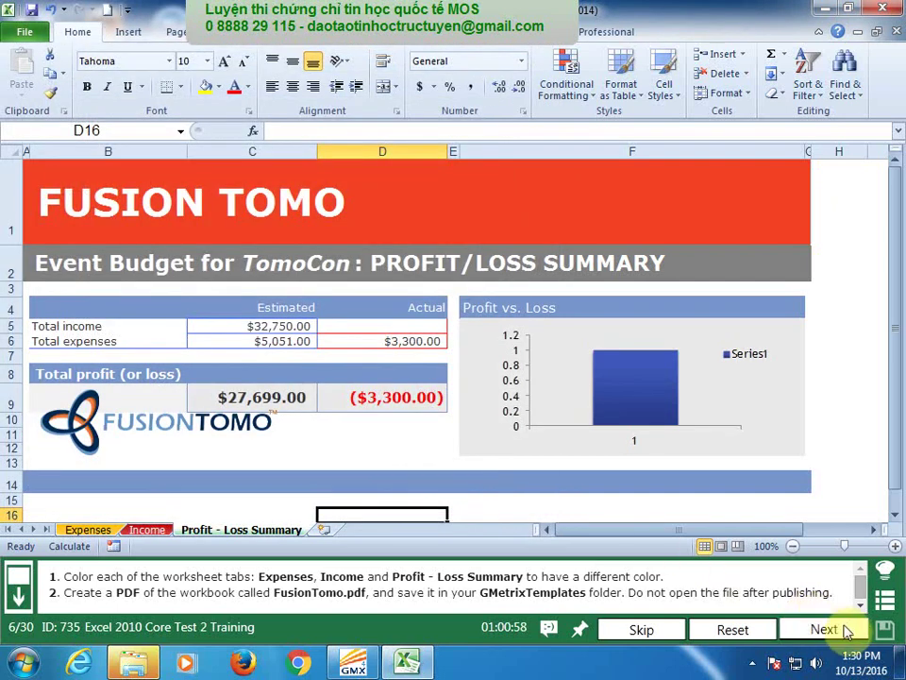
click(840, 632)
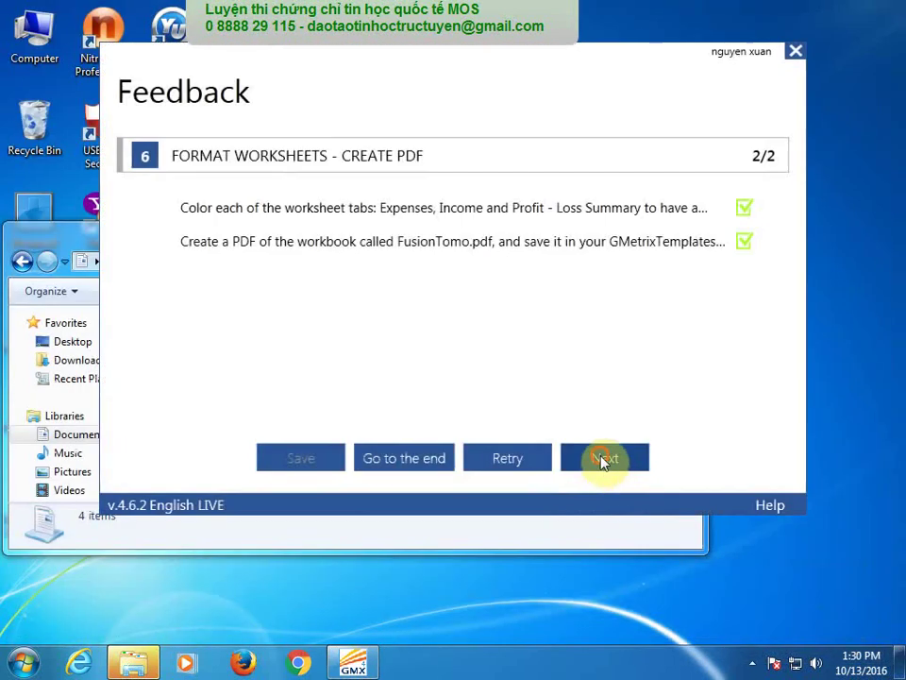
click(605, 460)
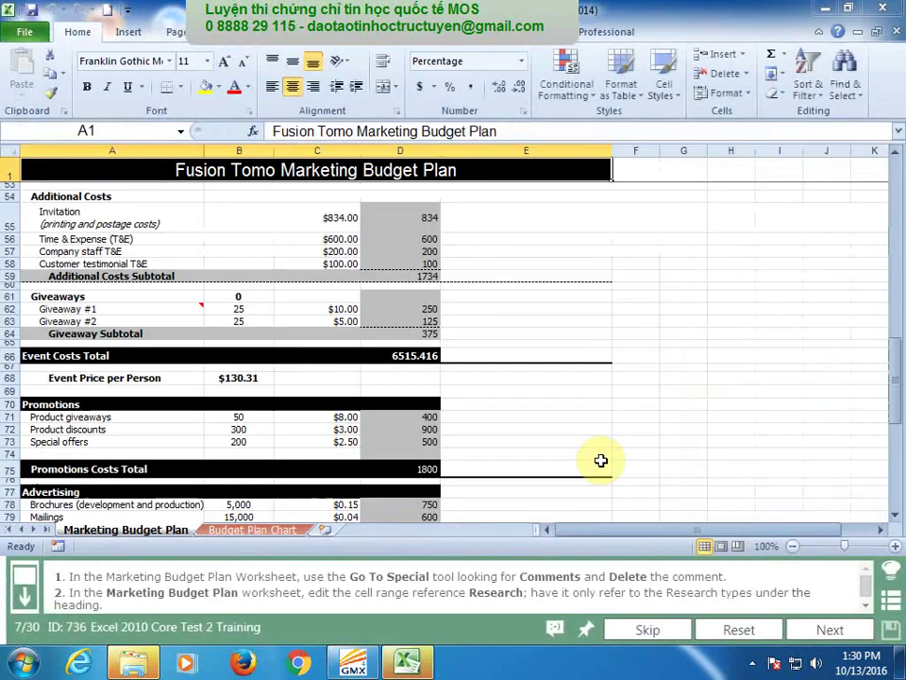
Use Go To Special to locate the commented cell A62 and delete its comment.
click(140, 531)
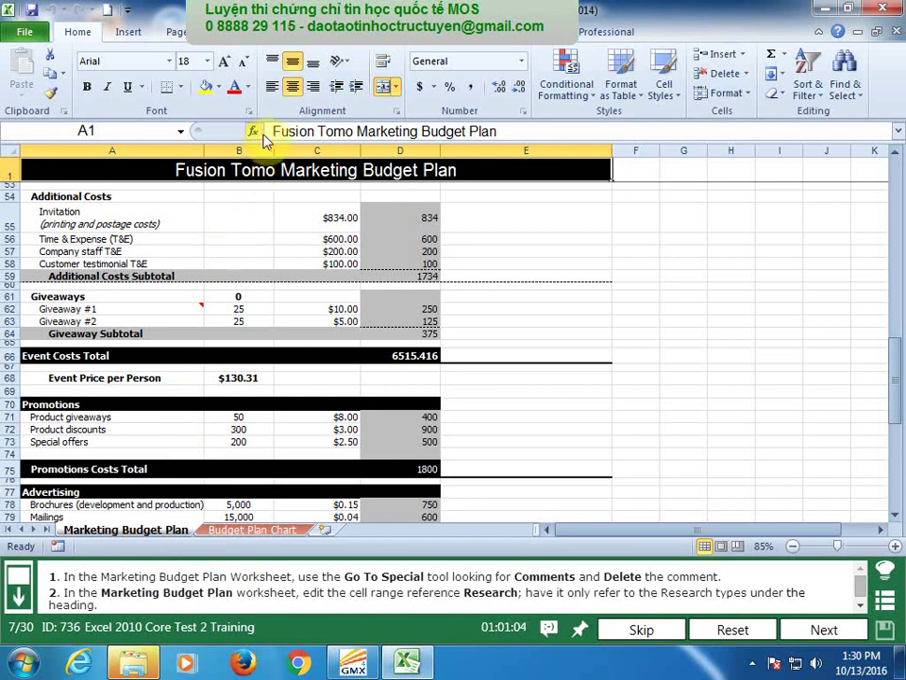
click(148, 192)
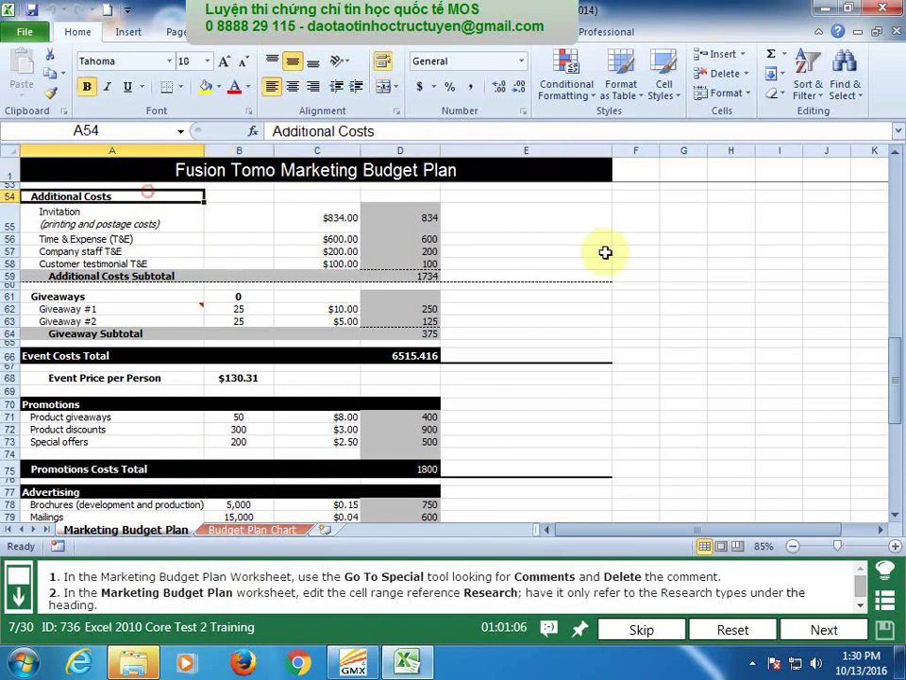
click(845, 89)
click(819, 173)
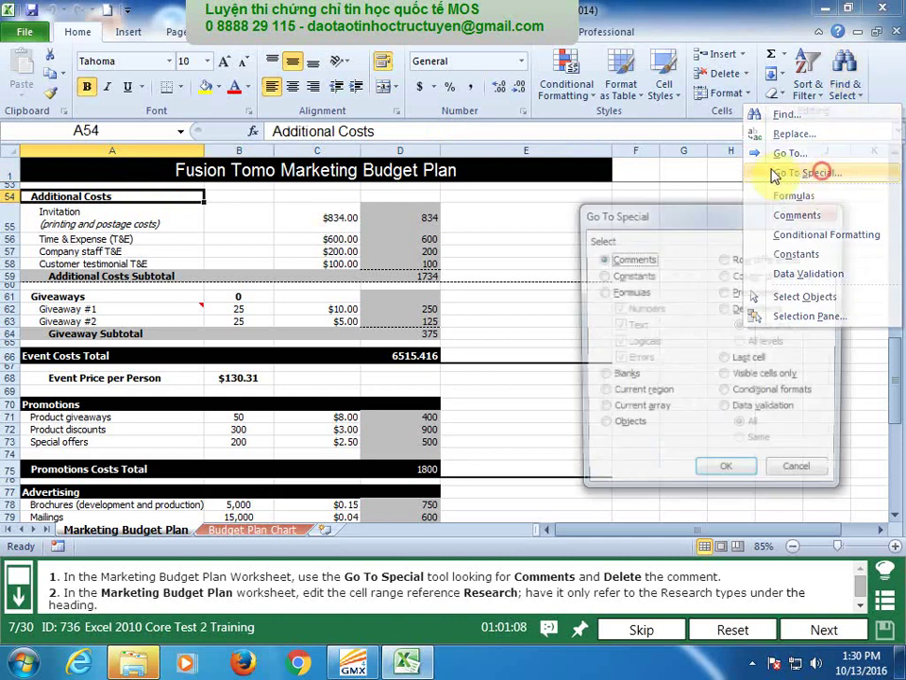
click(723, 473)
click(340, 33)
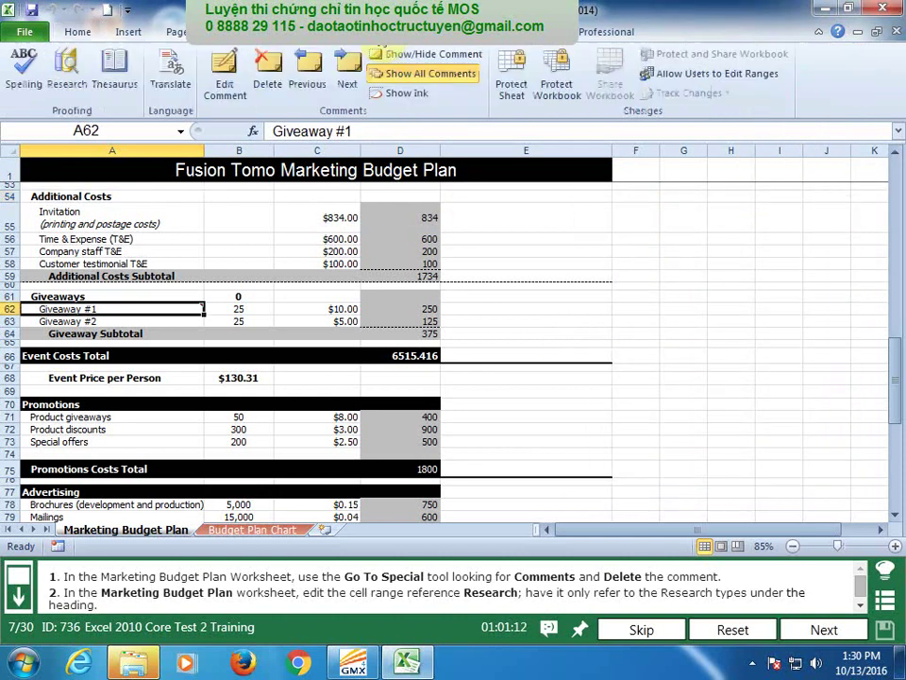
click(268, 73)
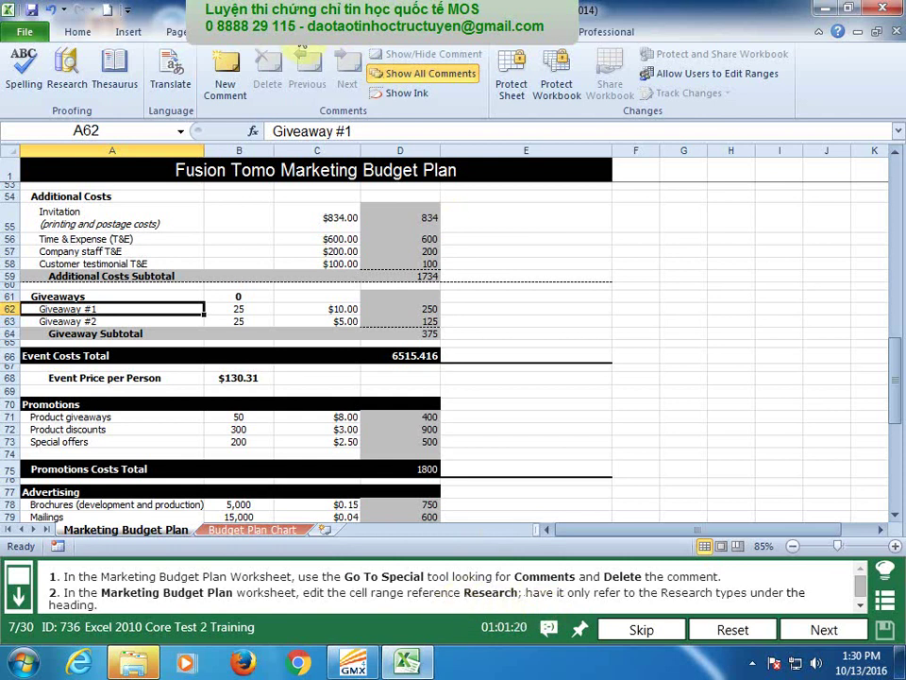
Redefine the Research name to refer to $A$5:$A$8 and submit the task.
click(236, 31)
click(383, 75)
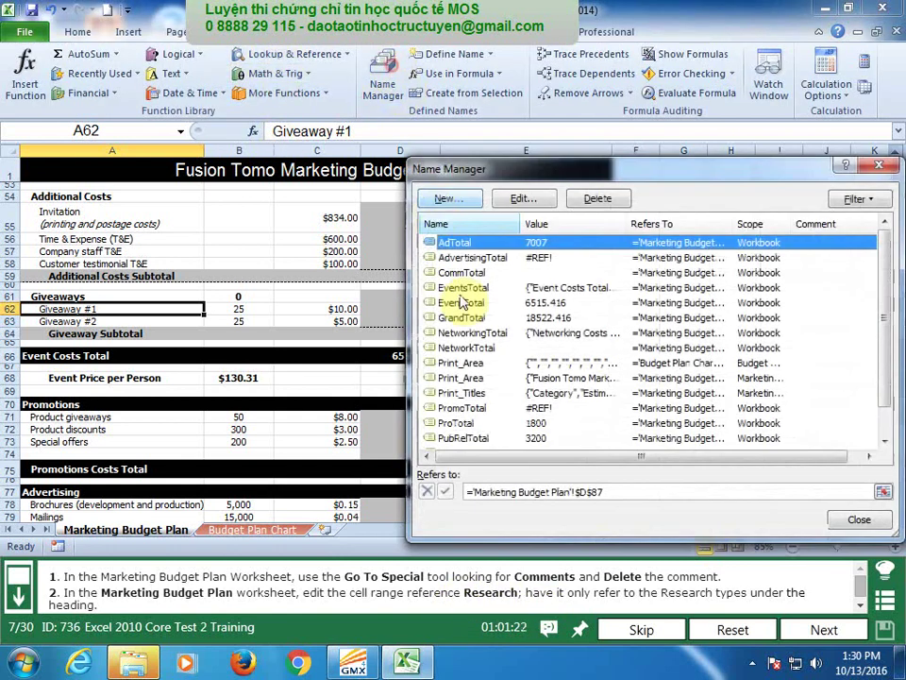
drag(884, 343, 485, 456)
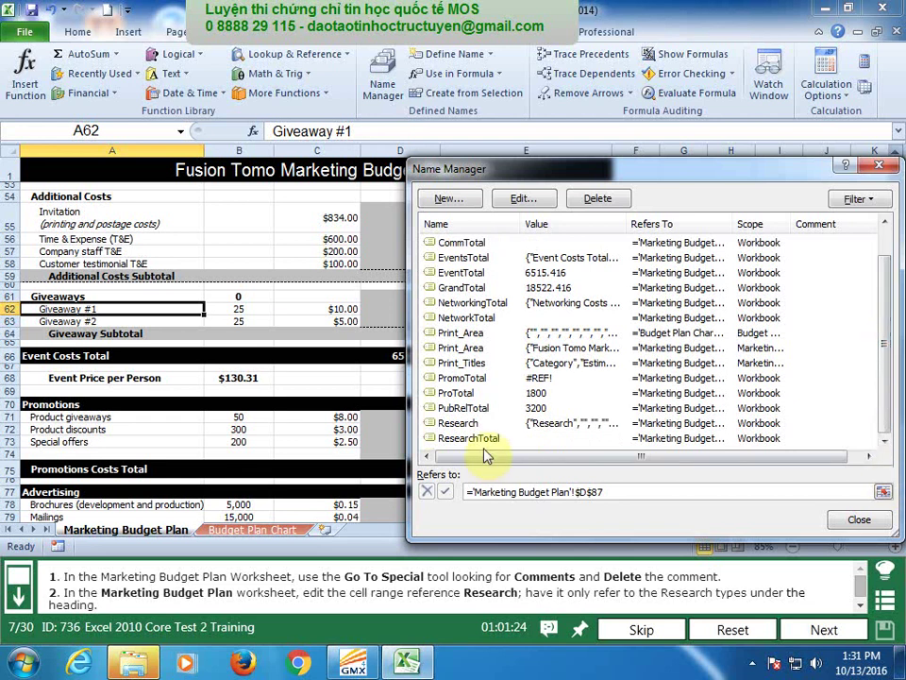
click(460, 423)
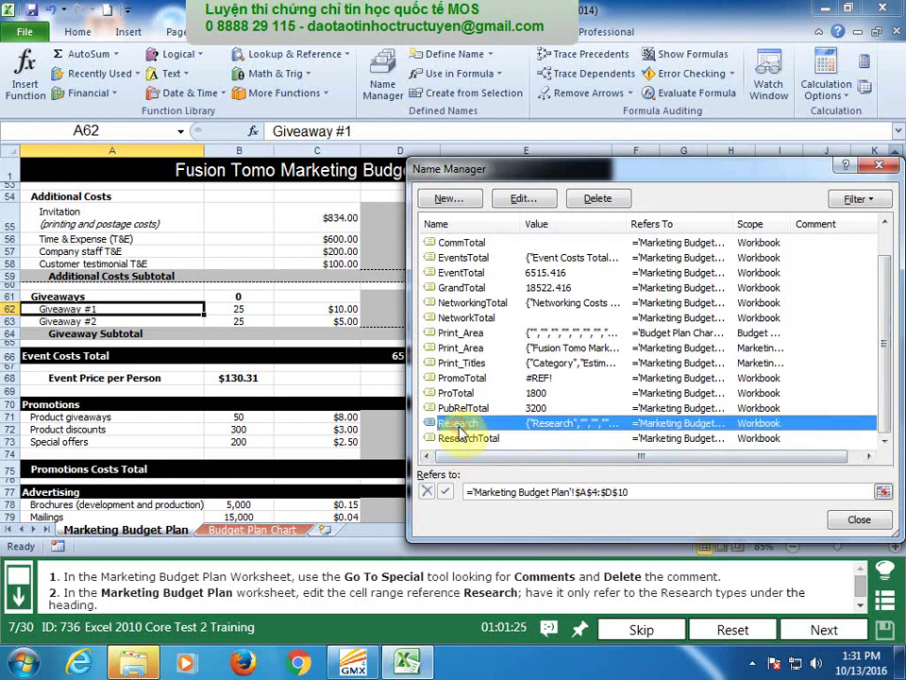
click(524, 199)
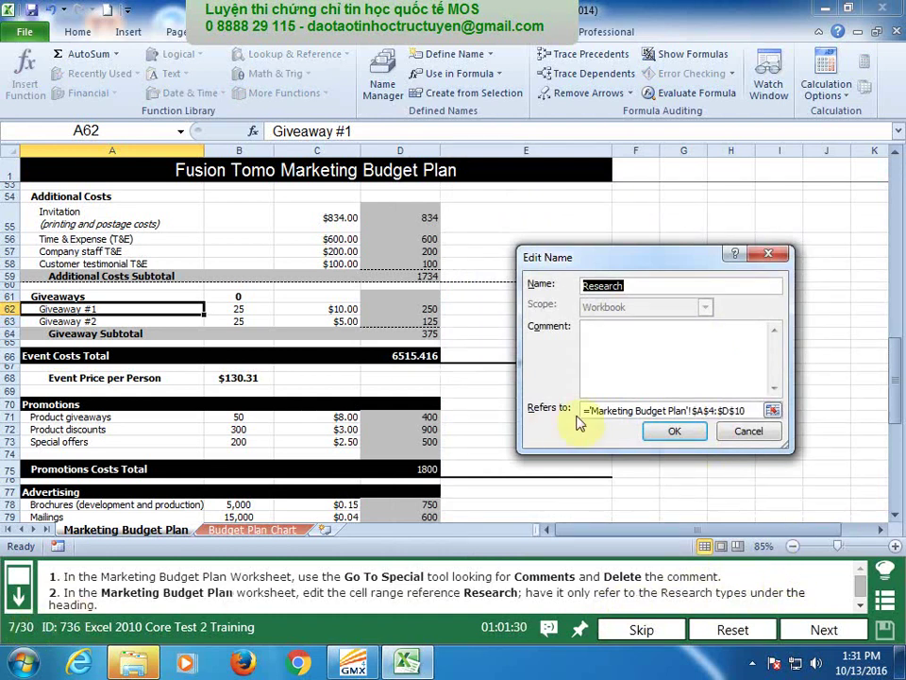
click(774, 413)
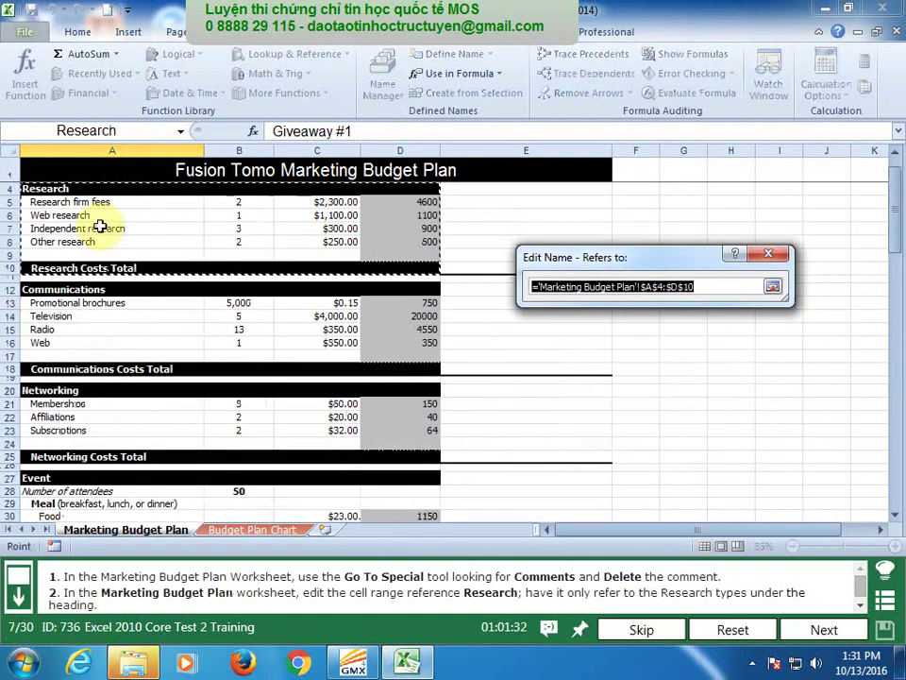
drag(97, 202, 94, 241)
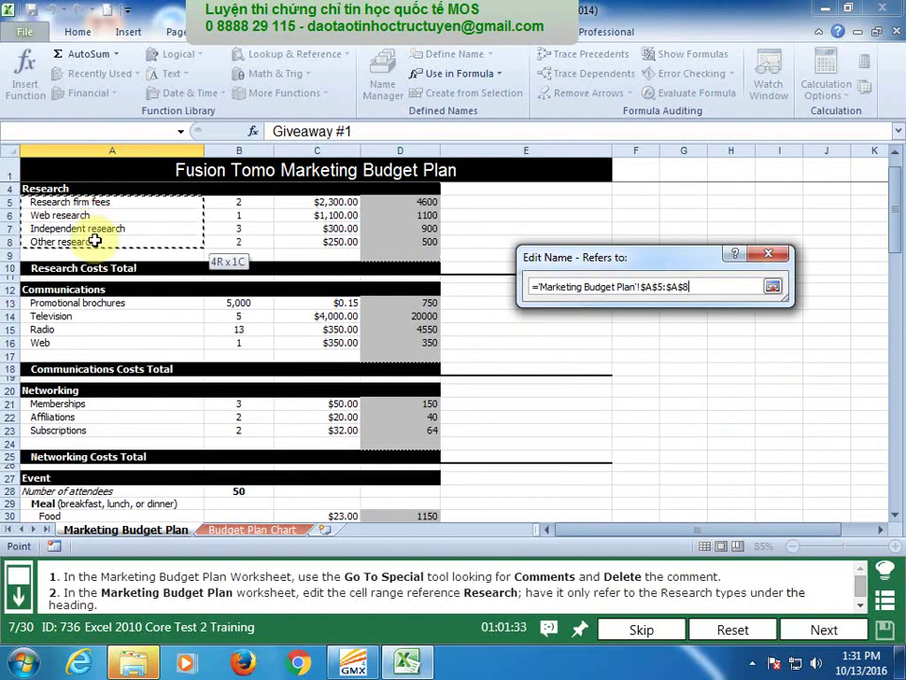
click(772, 286)
click(692, 436)
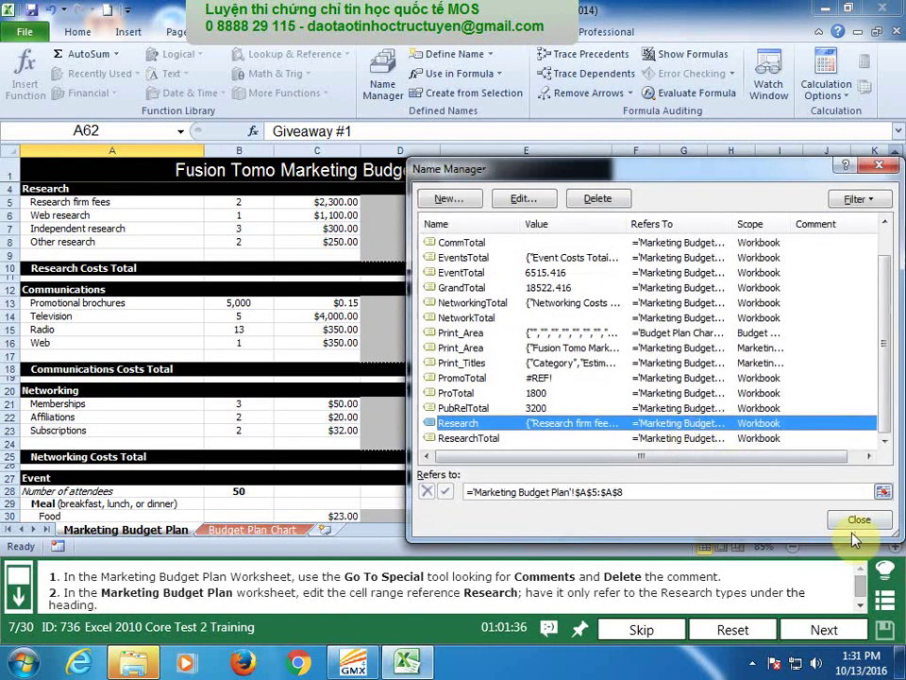
click(857, 520)
click(846, 629)
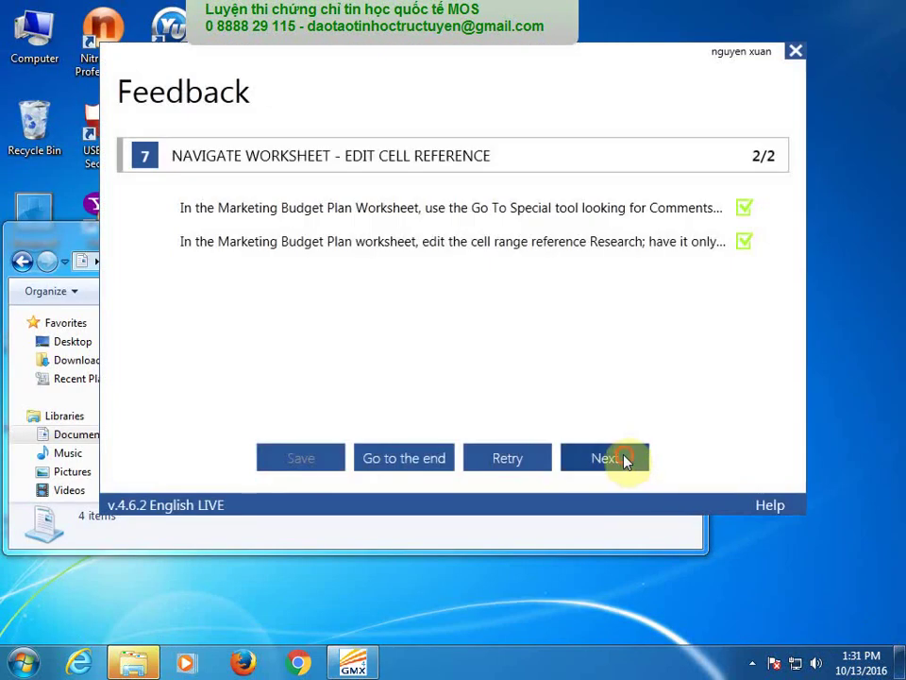
click(623, 460)
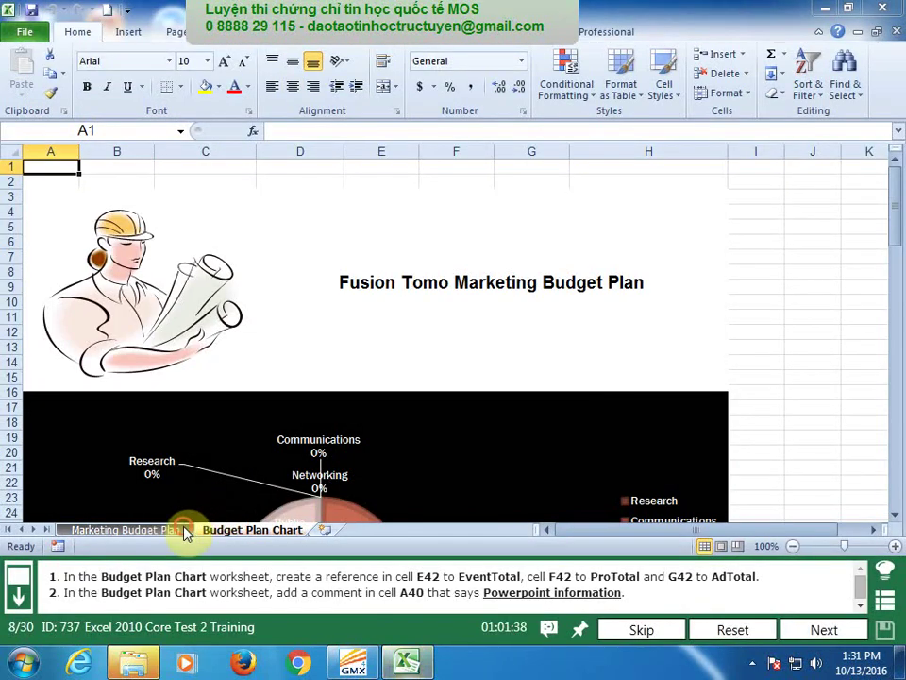
On the Budget Plan Chart sheet, enter =EventTotal in cell E42.
click(183, 531)
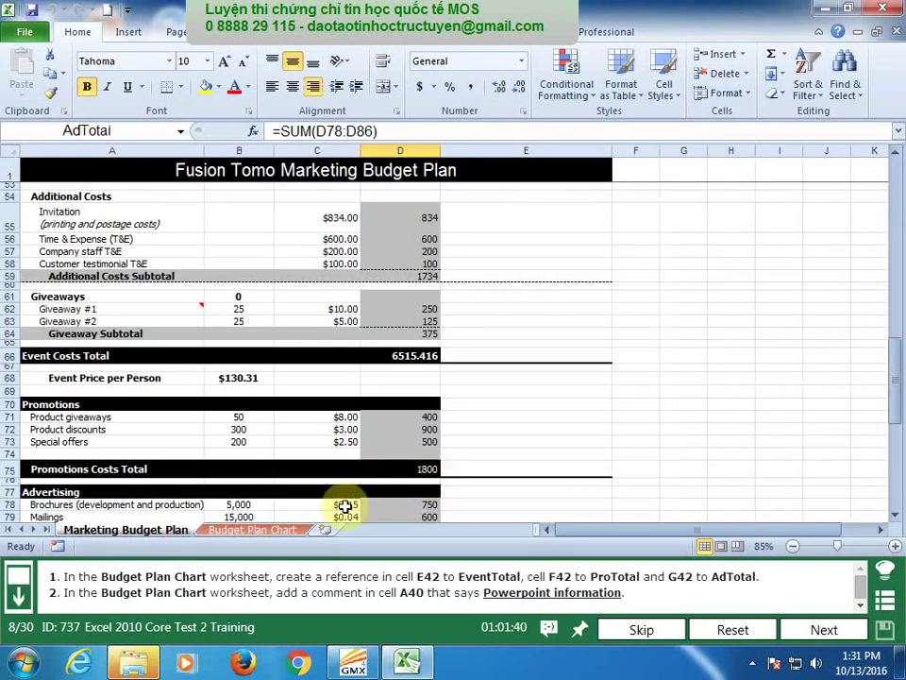
click(257, 530)
scroll(621, 514, down, 2)
scroll(599, 477, down, 3)
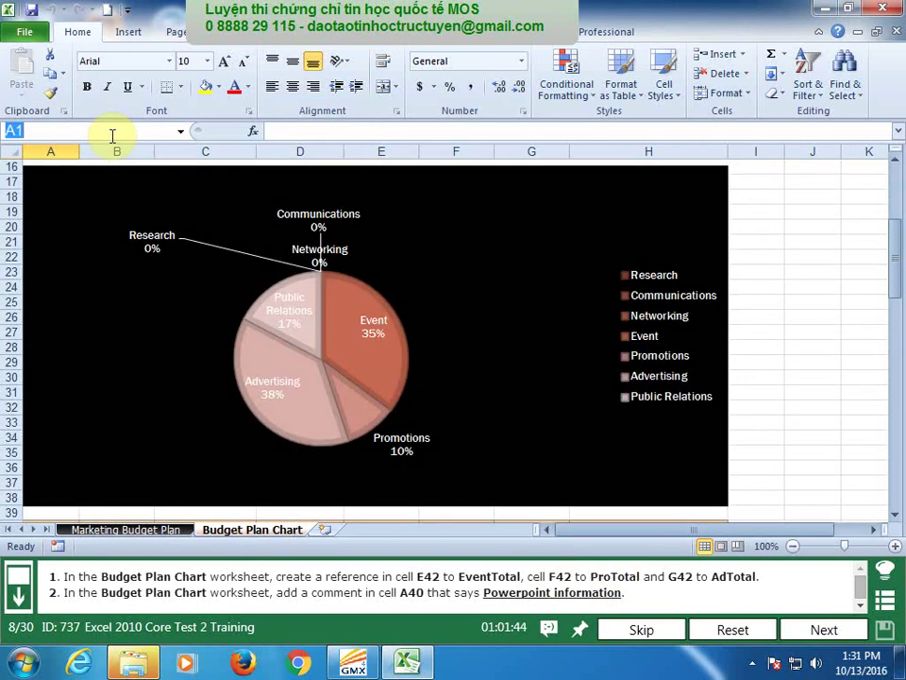
text(2)
key(Return)
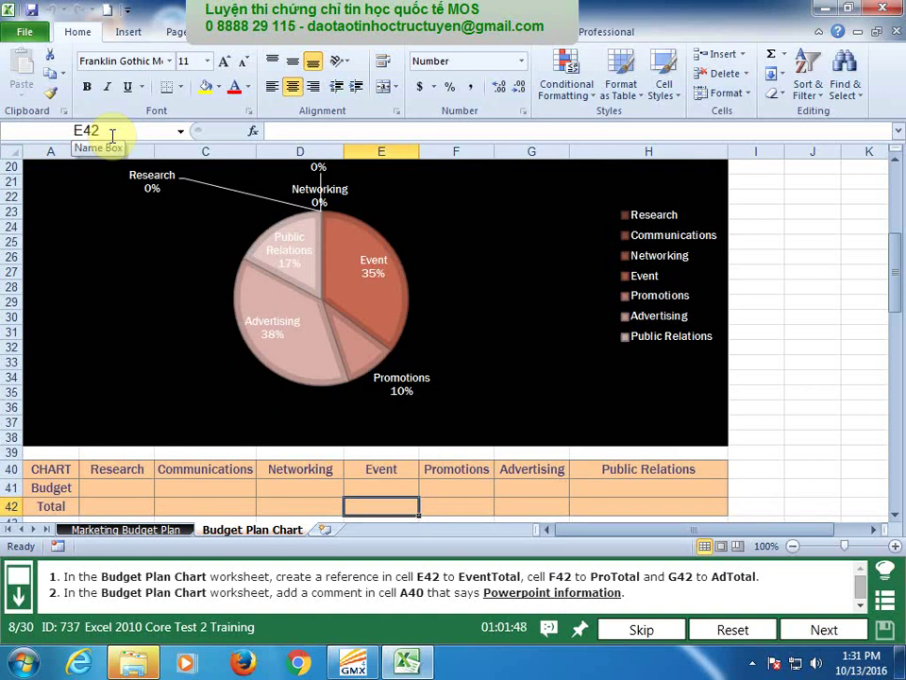
text(=)
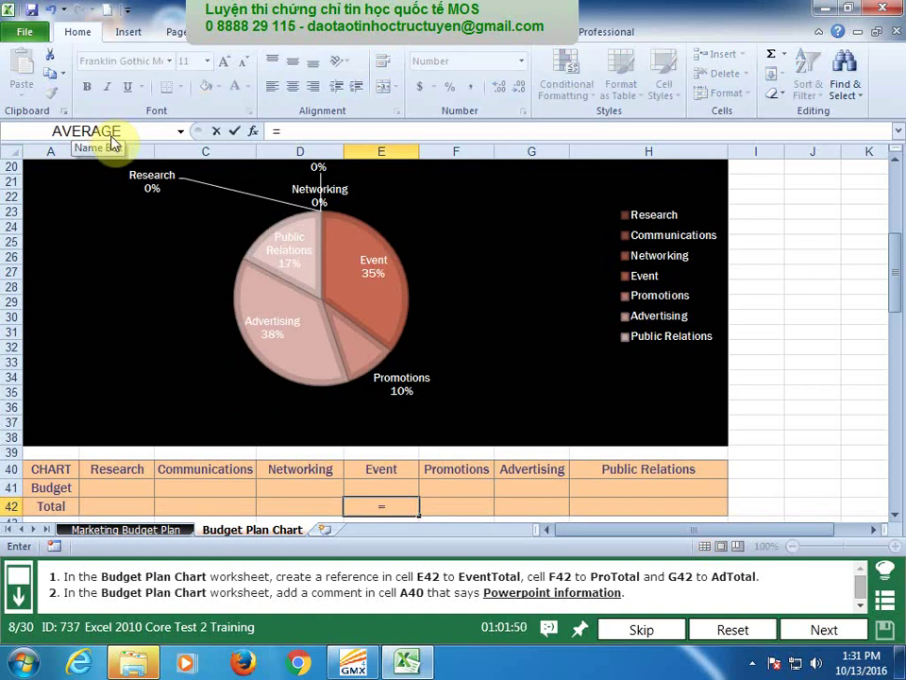
text(Ev)
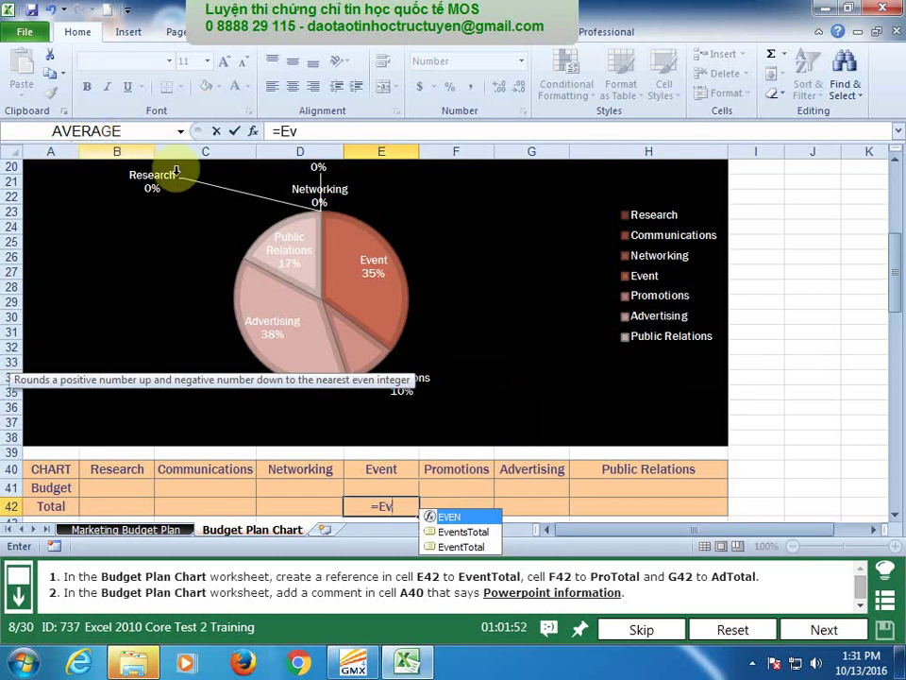
double_click(460, 547)
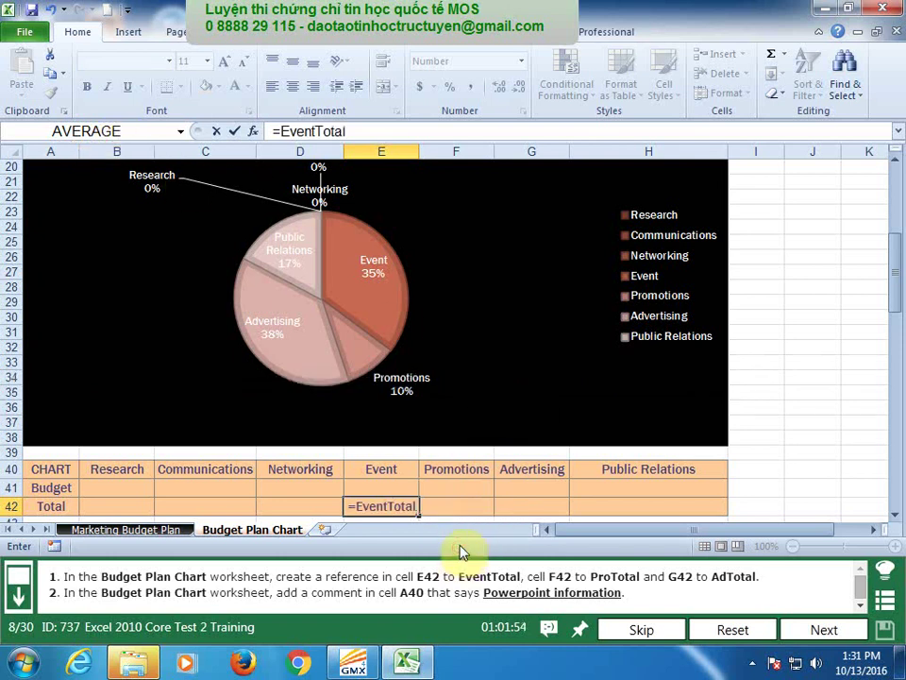
key(Return)
Enter =ProTotal in F42 and =AdTotal in G42.
click(462, 491)
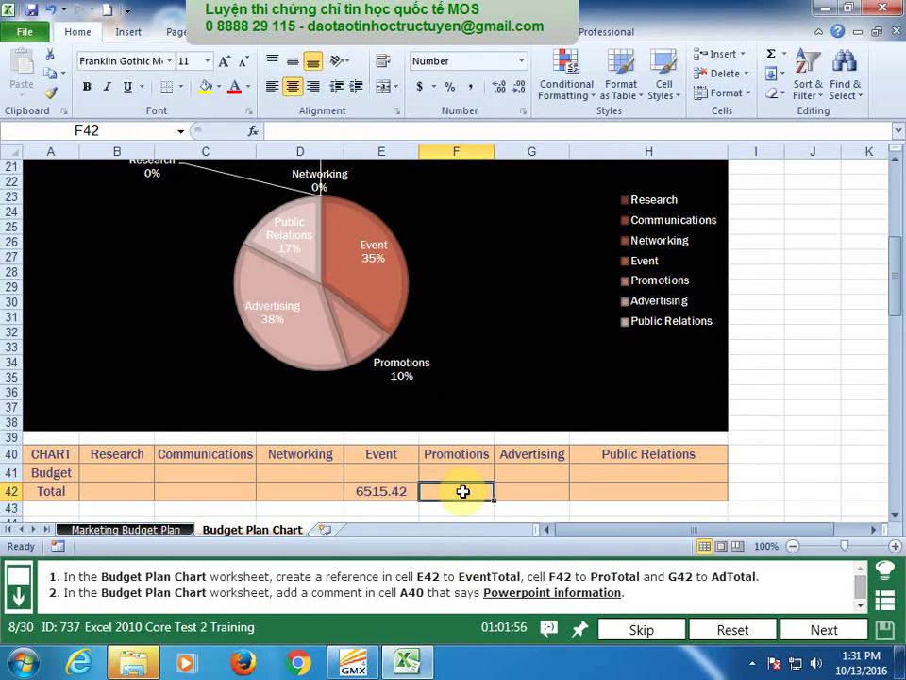
text(=)
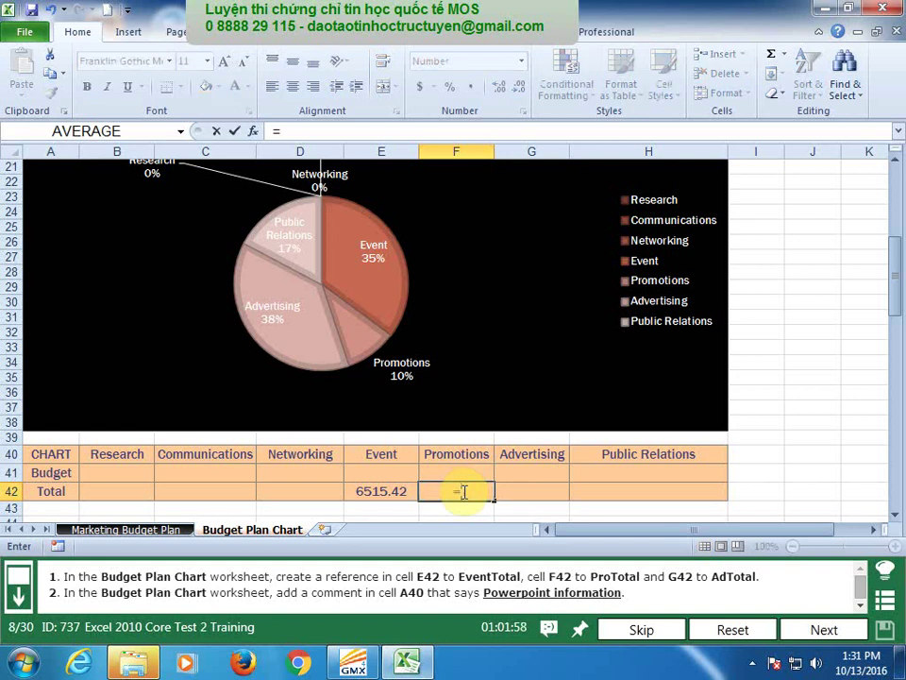
text(pro)
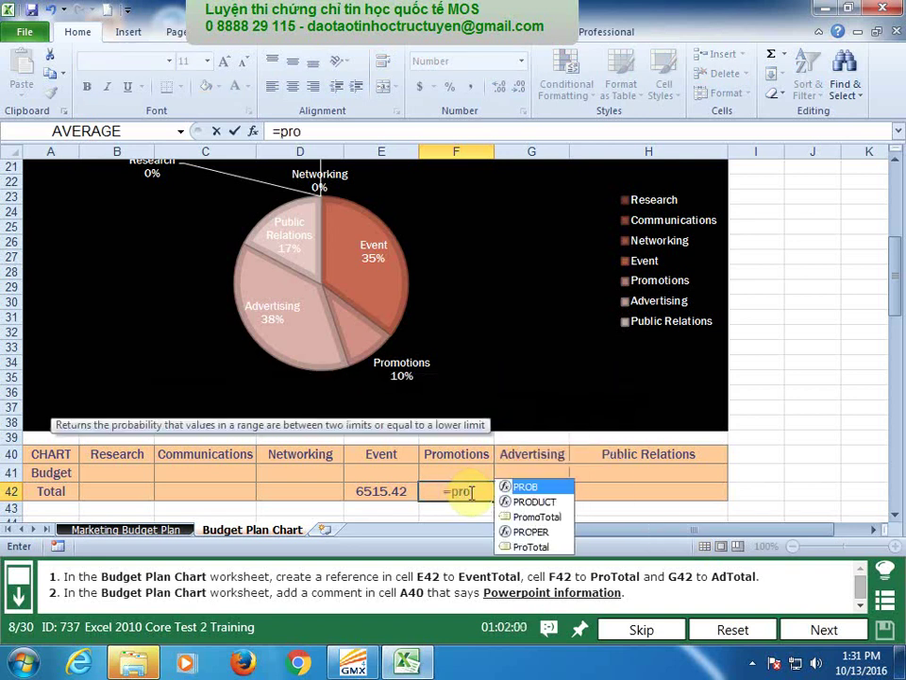
double_click(545, 547)
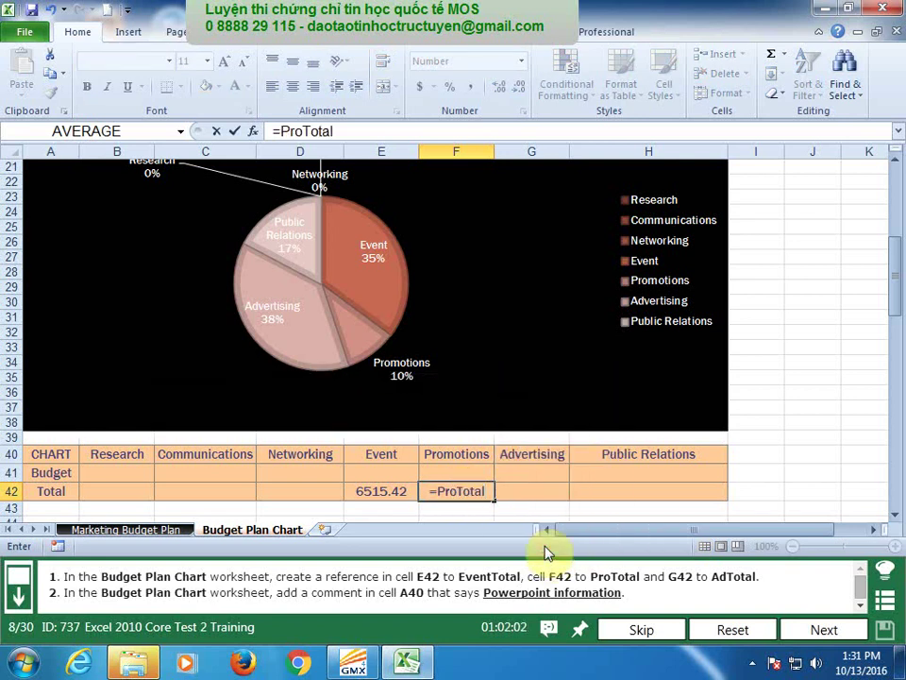
key(Return)
click(557, 494)
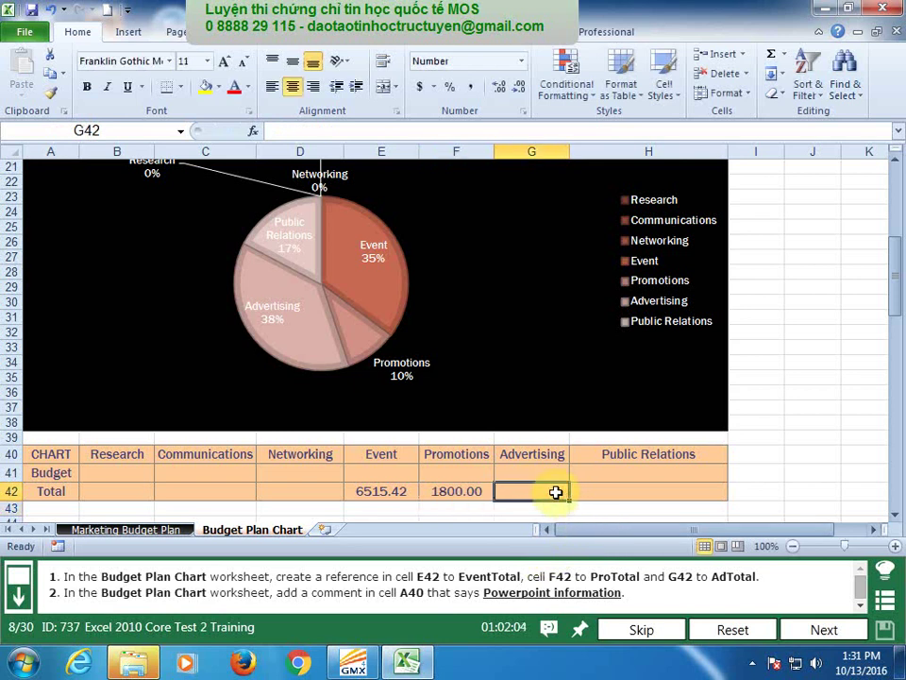
text(=a)
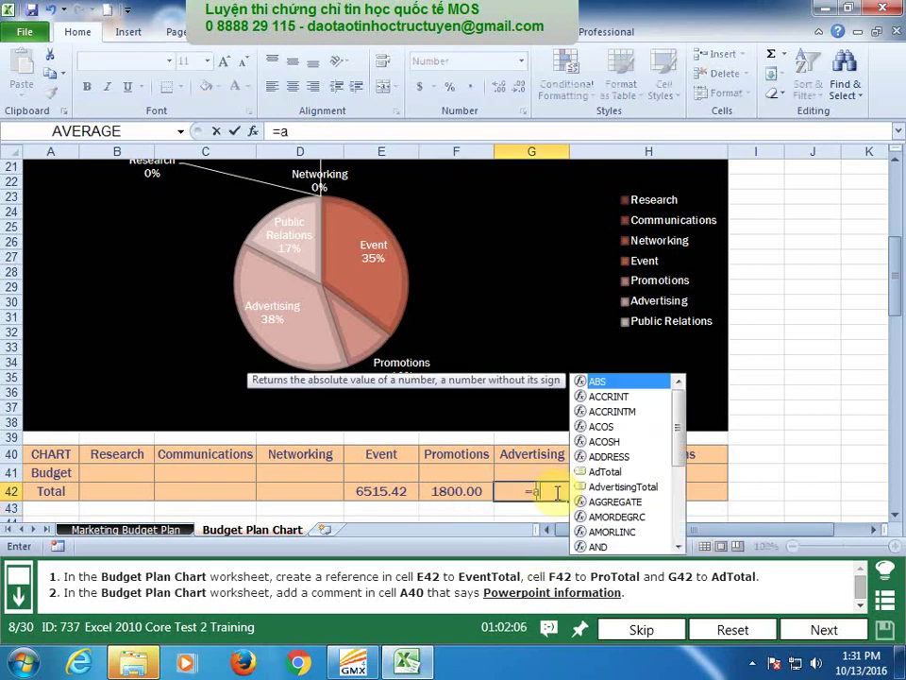
text(d)
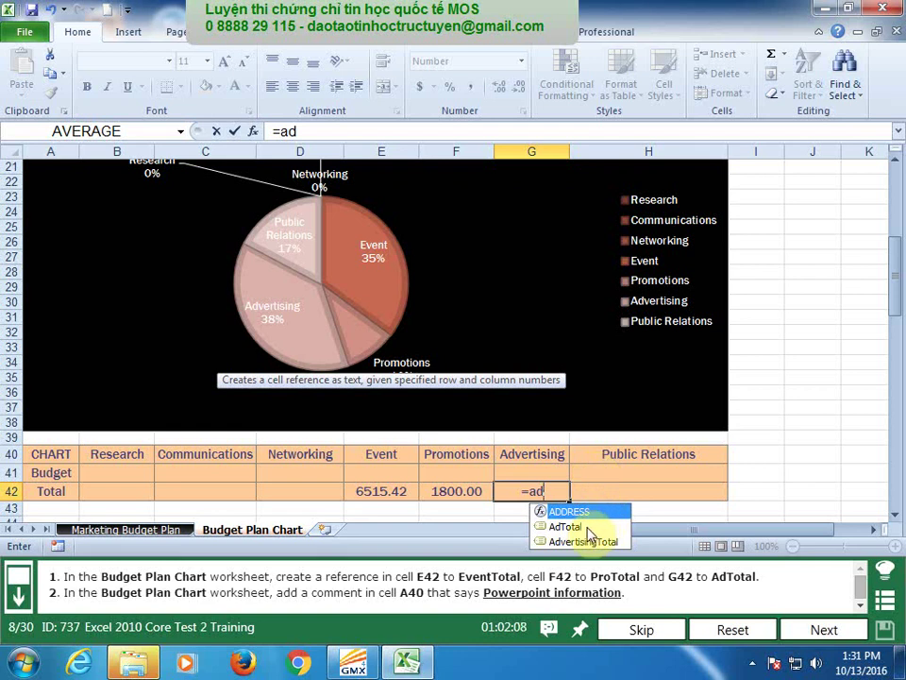
double_click(586, 527)
key(Return)
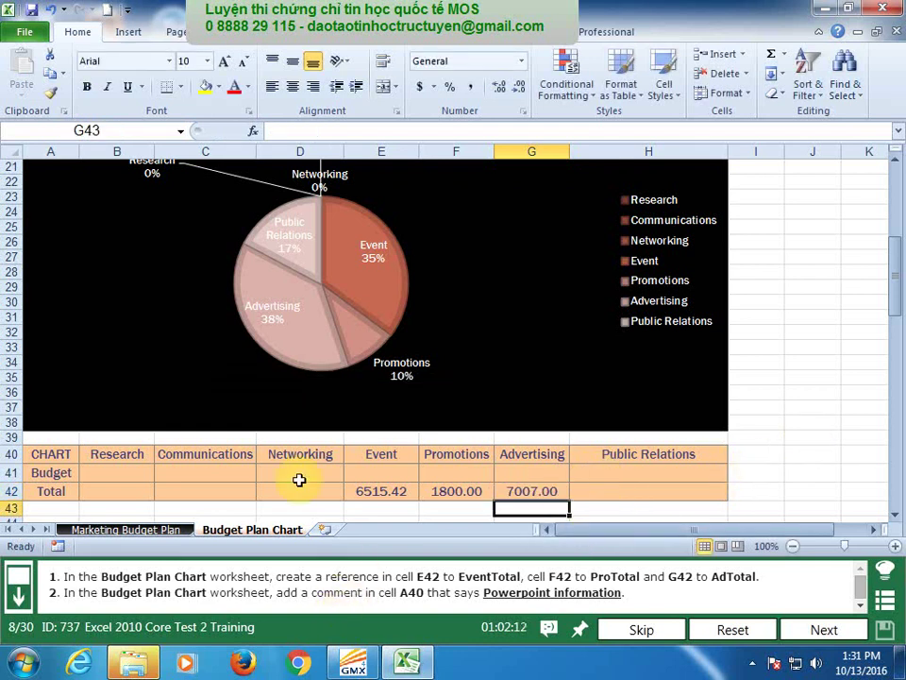
click(63, 454)
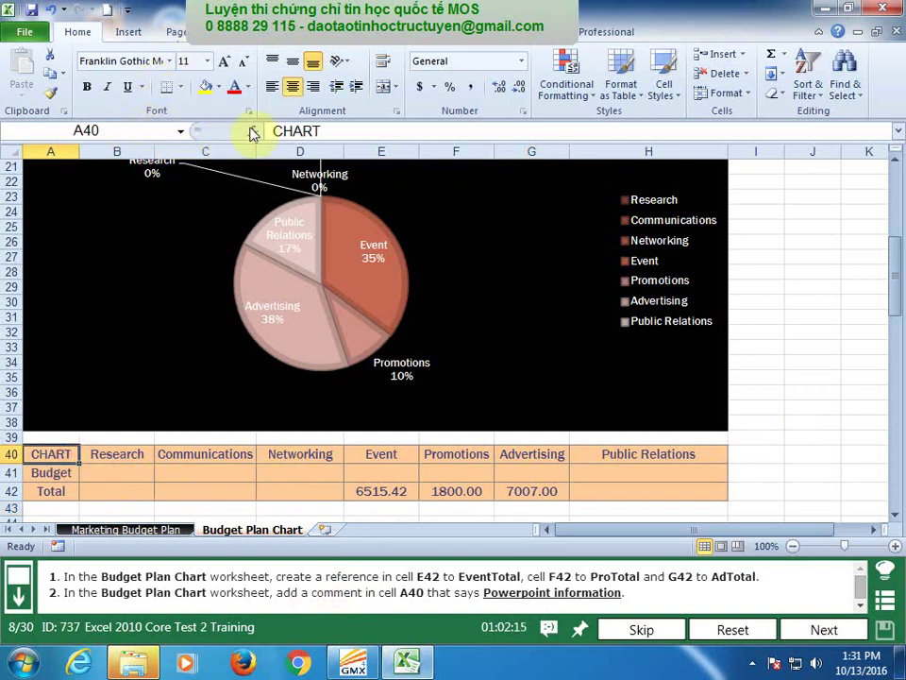
Add the comment 'Powerpoint information' to cell A40 and submit the task.
click(344, 31)
click(225, 71)
text(Powerpoint information)
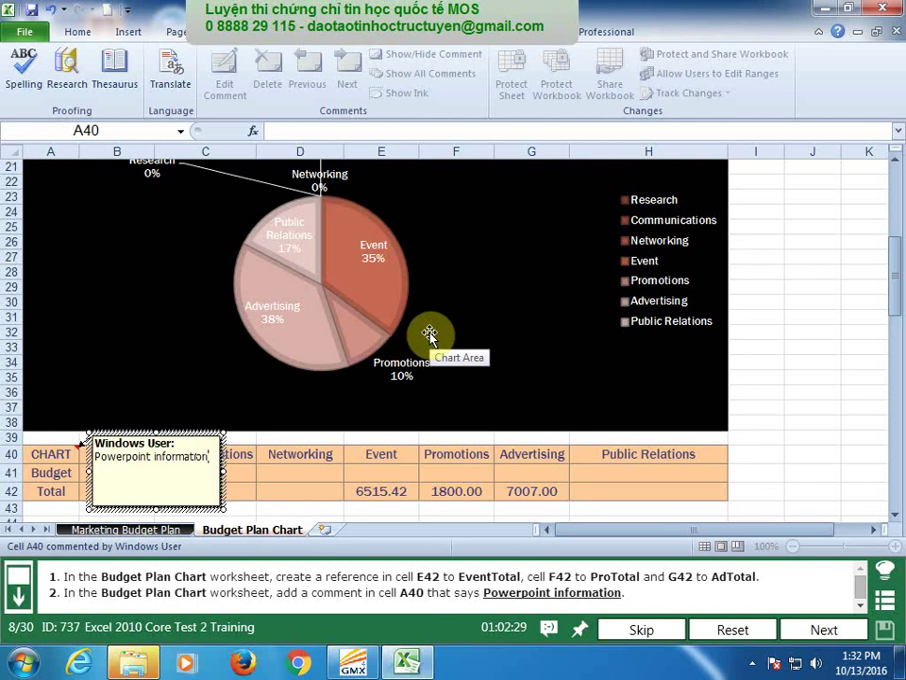
click(812, 437)
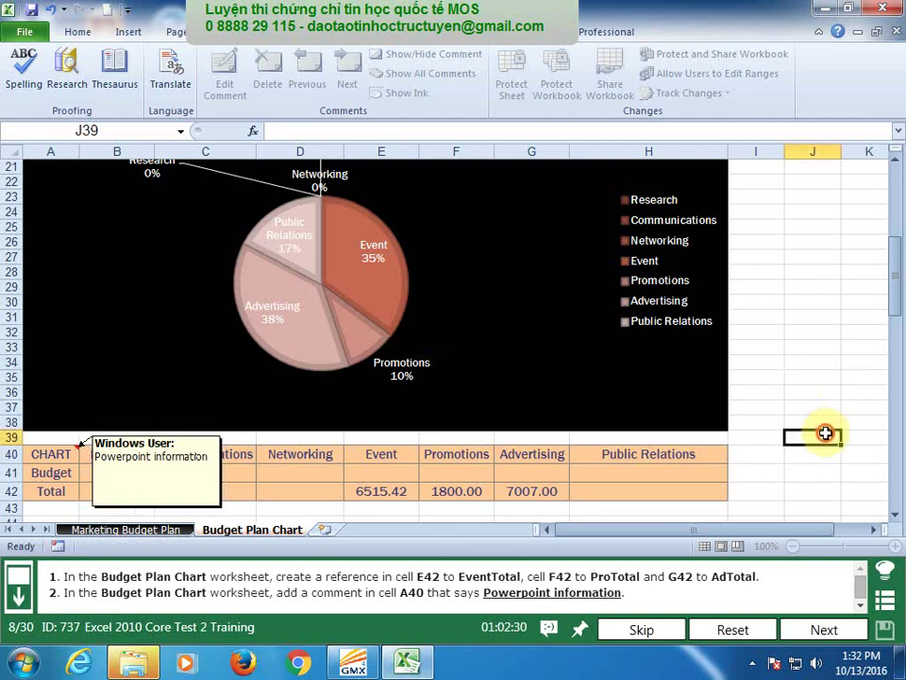
click(855, 625)
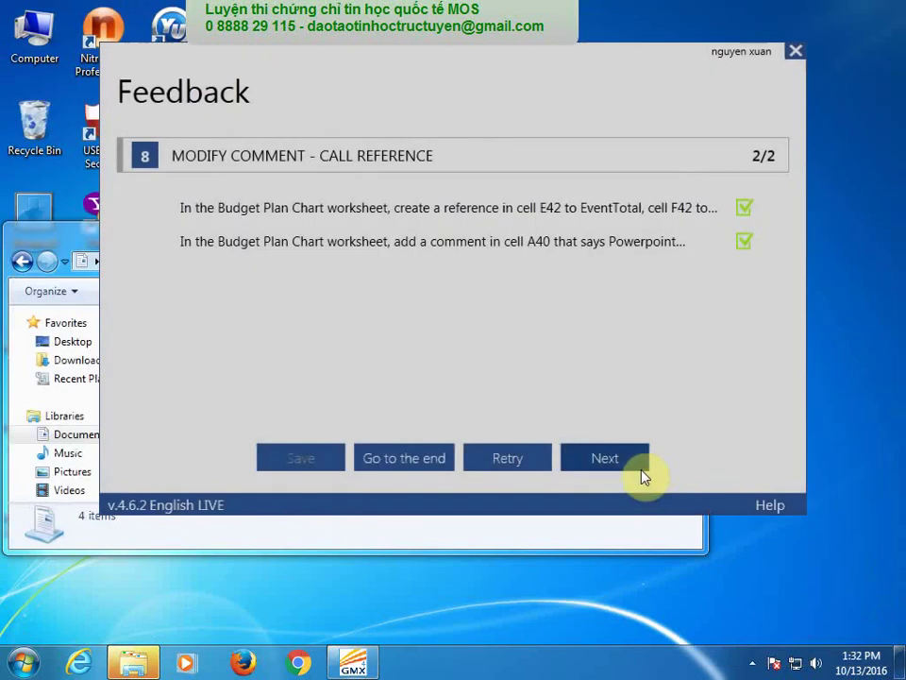
click(627, 461)
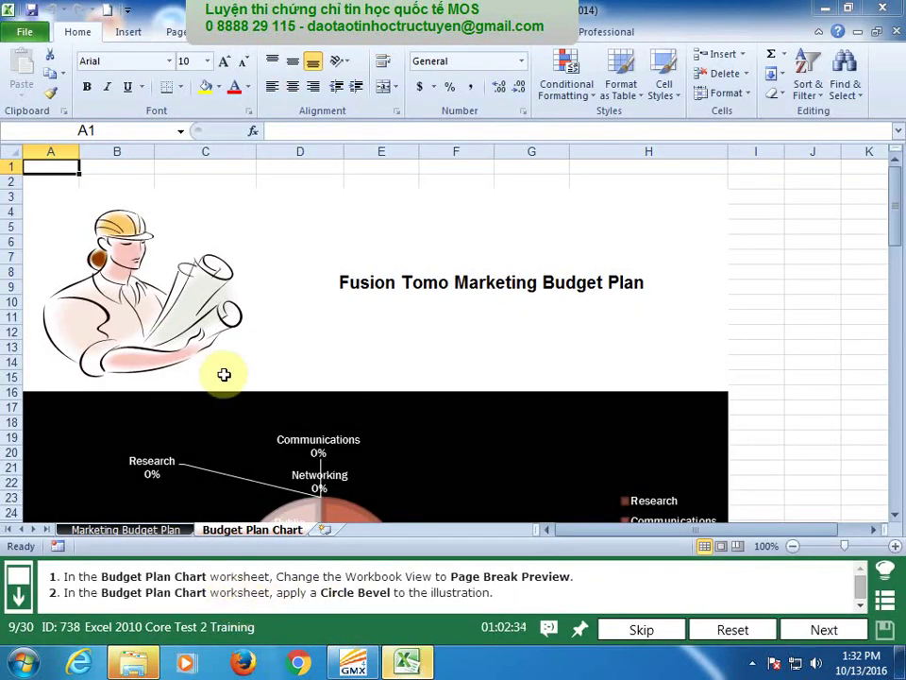
Switch the Budget Plan Chart sheet to Page Break Preview.
click(246, 531)
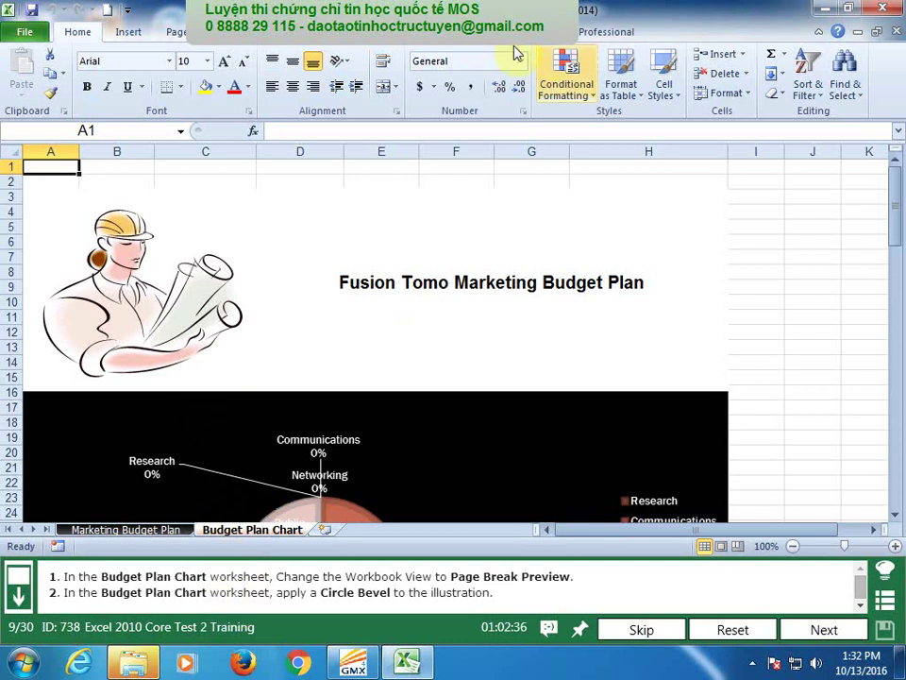
click(423, 32)
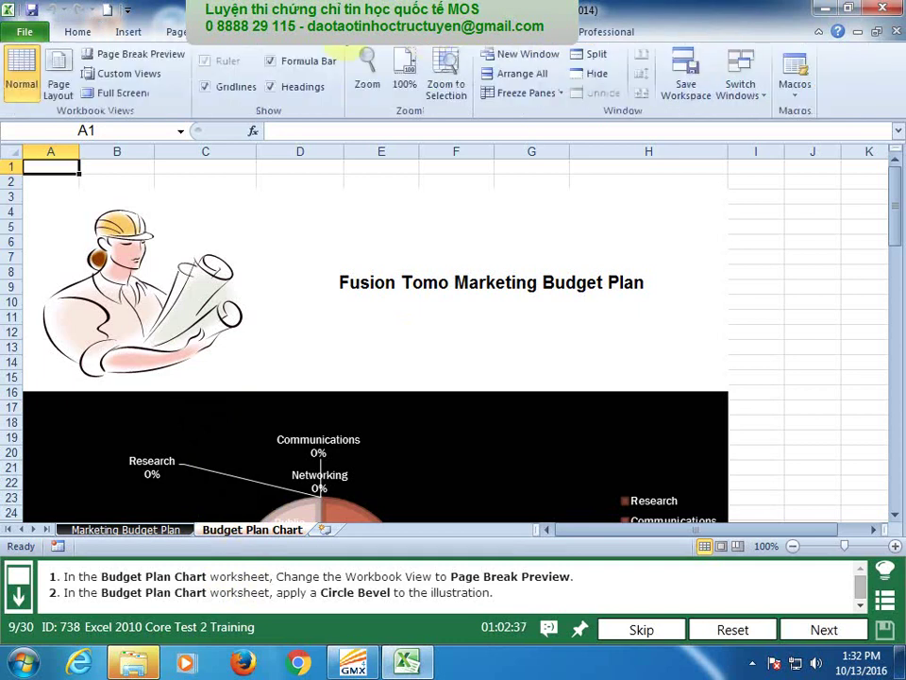
click(141, 55)
click(721, 386)
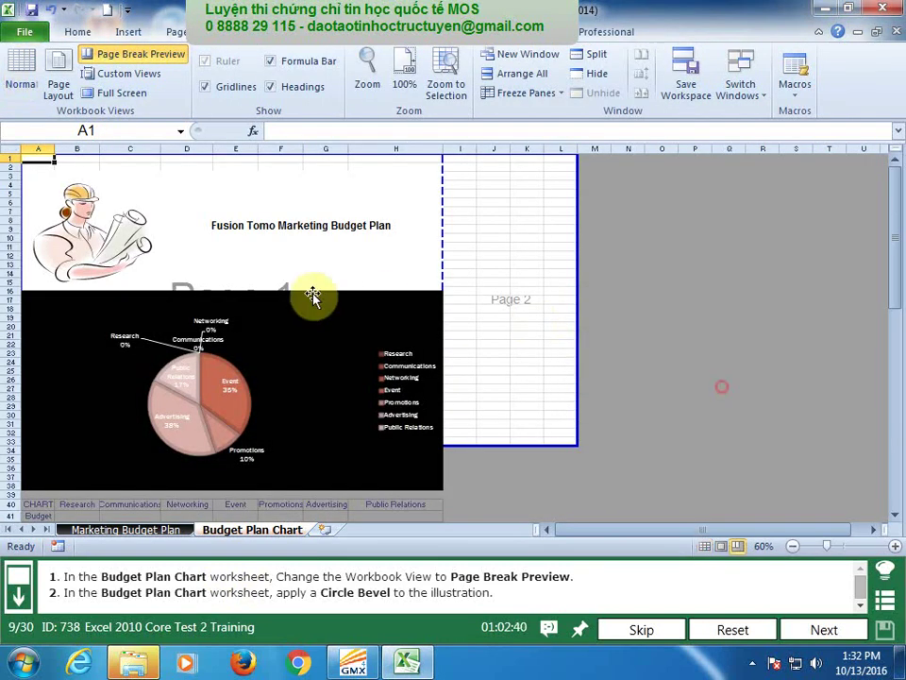
Apply a Circle bevel to the clip-art illustration and submit the task.
click(83, 184)
click(684, 32)
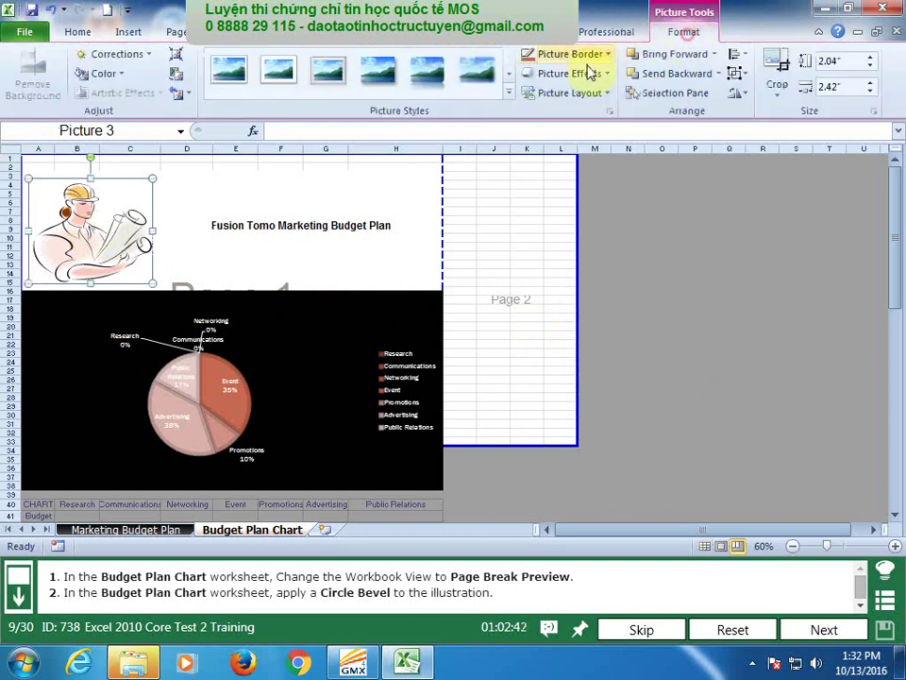
click(593, 74)
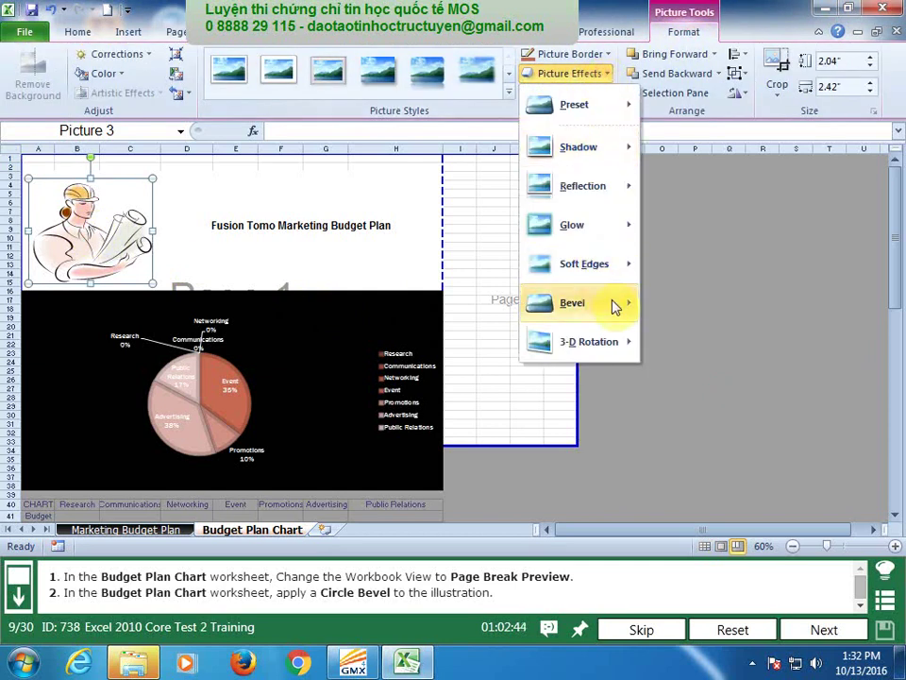
mouse_move(615, 307)
click(674, 391)
click(703, 307)
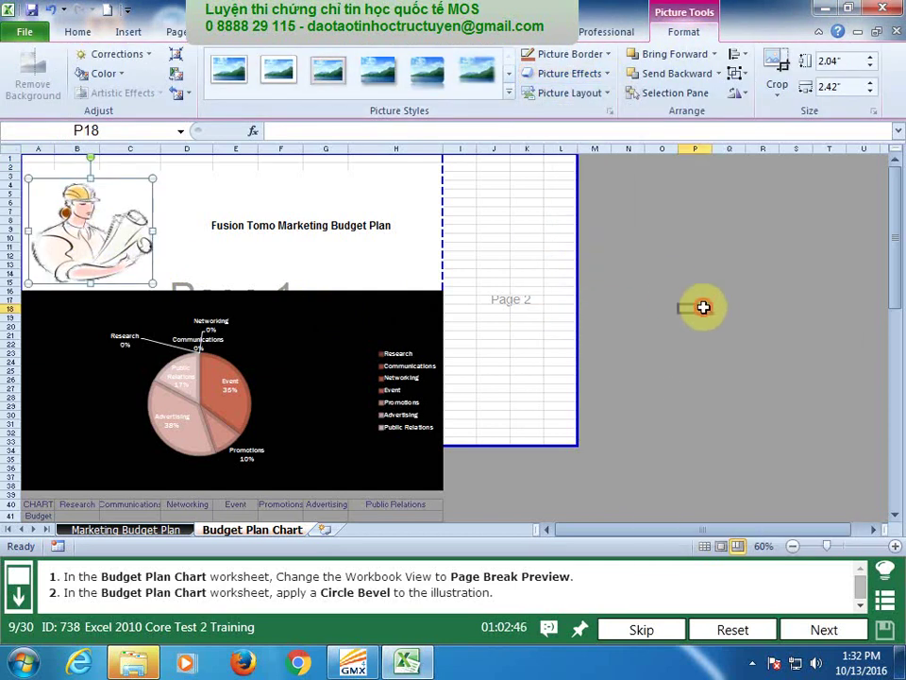
click(830, 633)
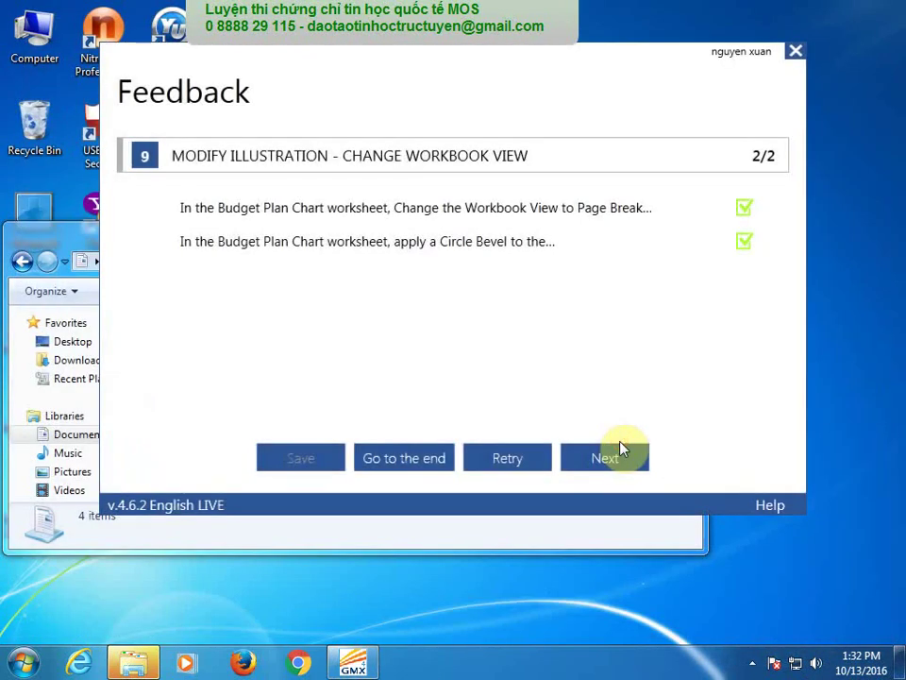
click(620, 452)
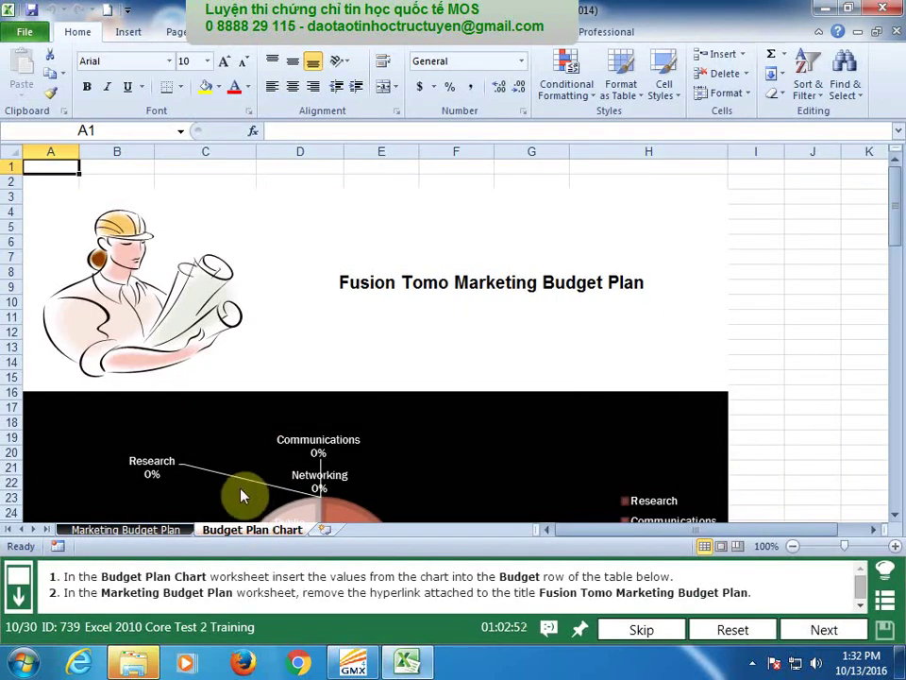
Starting at B41, enter 0%, 0%, 0% and 35% in the Budget row.
click(855, 408)
scroll(840, 420, down, 5)
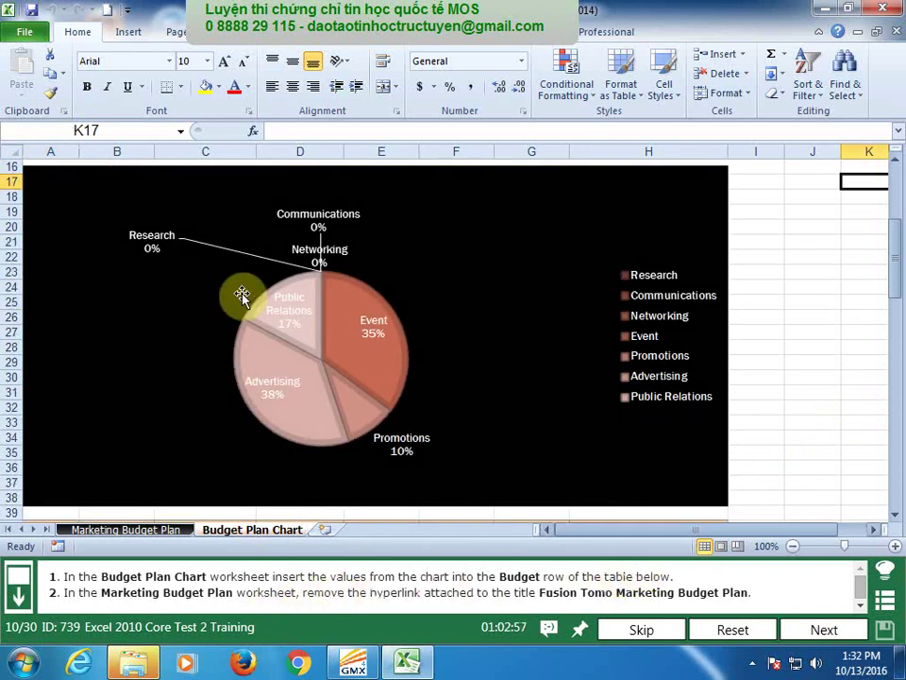
scroll(447, 405, down, 2)
scroll(263, 398, down, 1)
scroll(262, 401, up, 1)
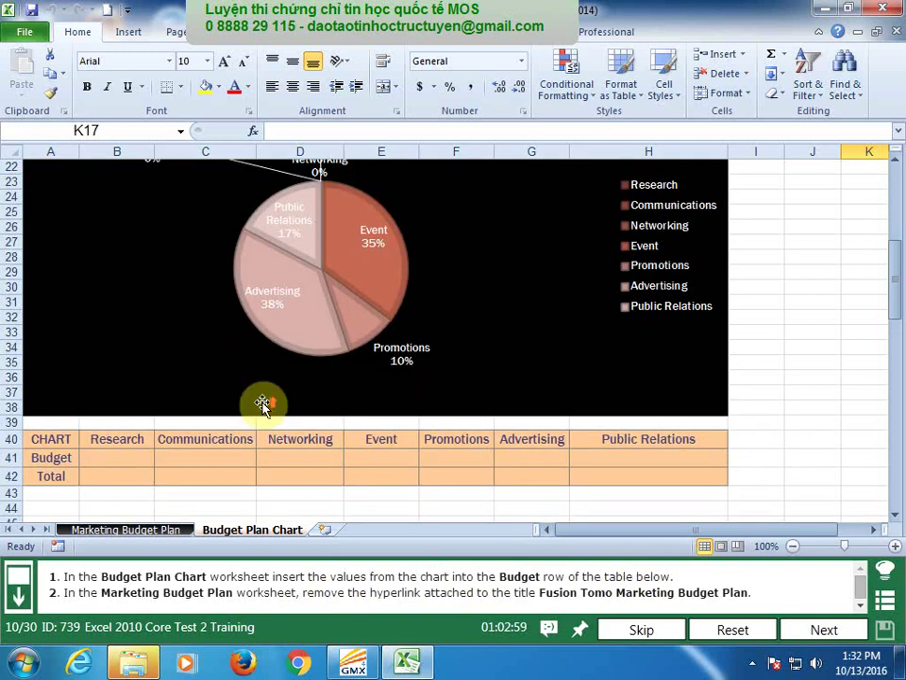
scroll(263, 404, up, 1)
click(142, 502)
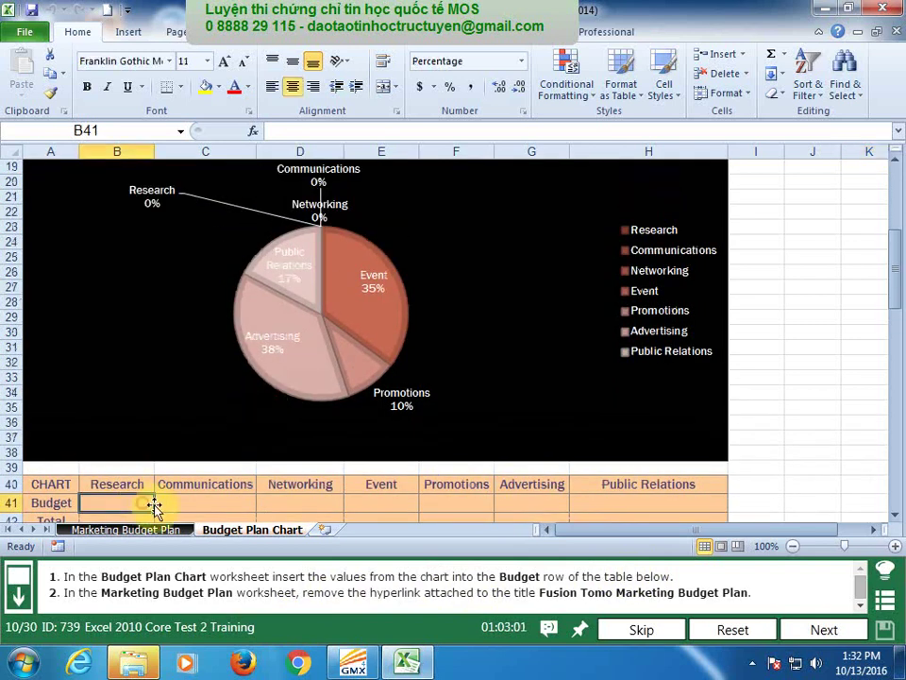
text(0)
text(0%)
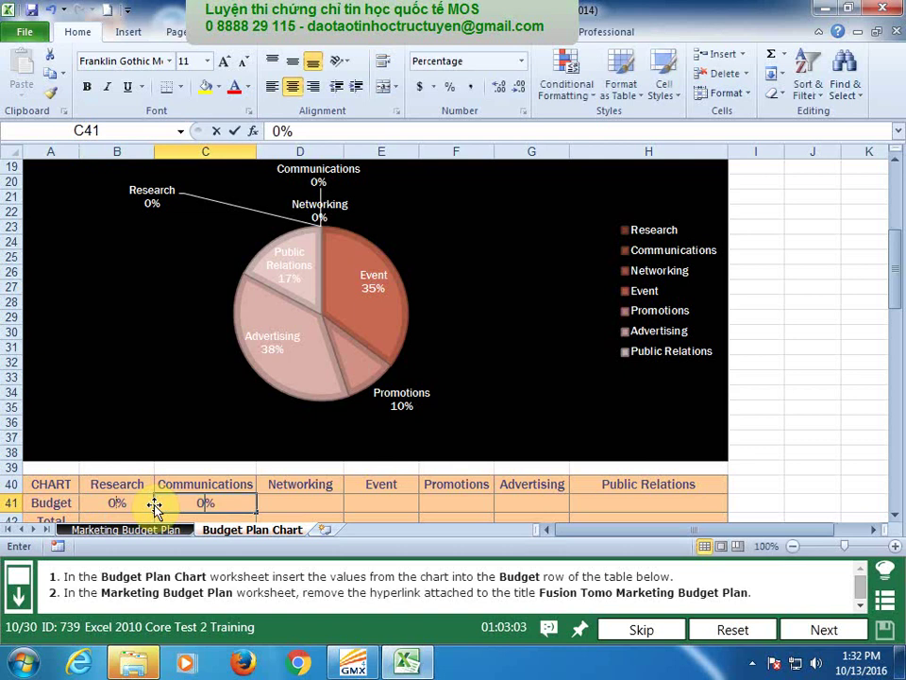
key(Tab)
text(0%)
key(Tab)
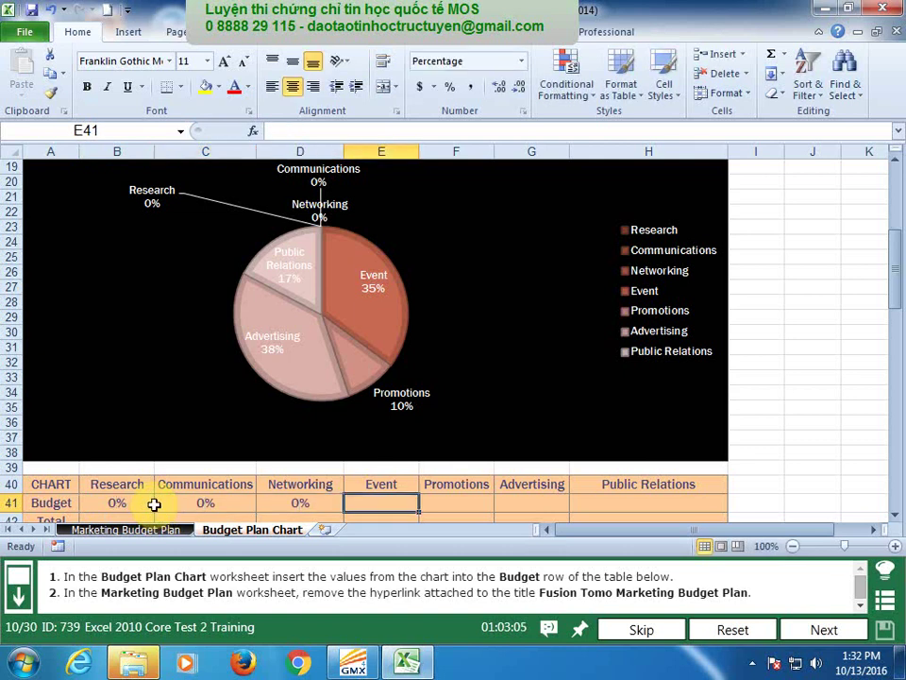
text(35%)
key(Tab)
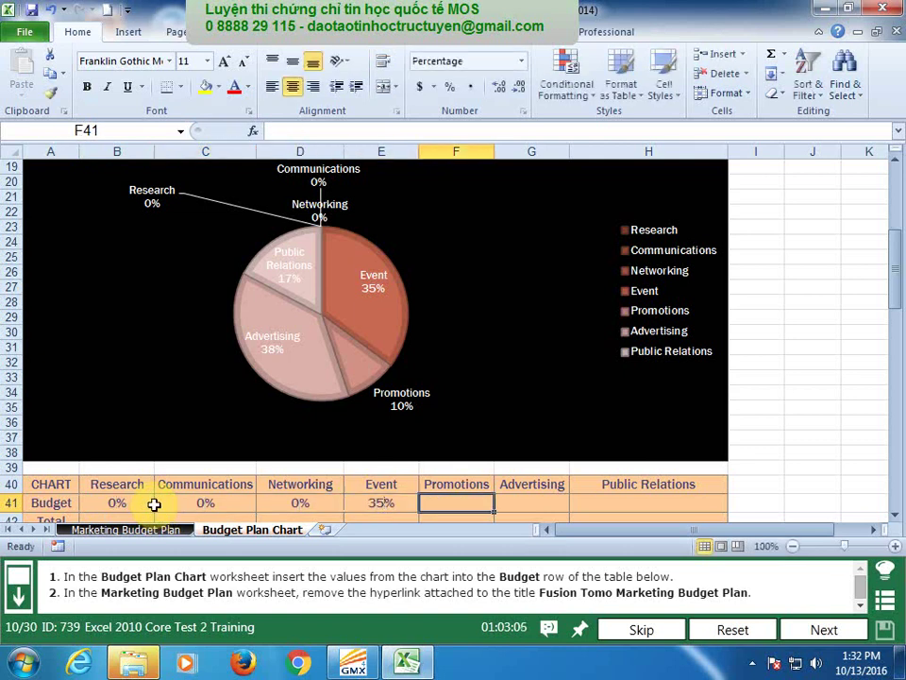
Enter 10%, 38% and 17% for Promotions, Advertising and Public Relations.
text(1%)
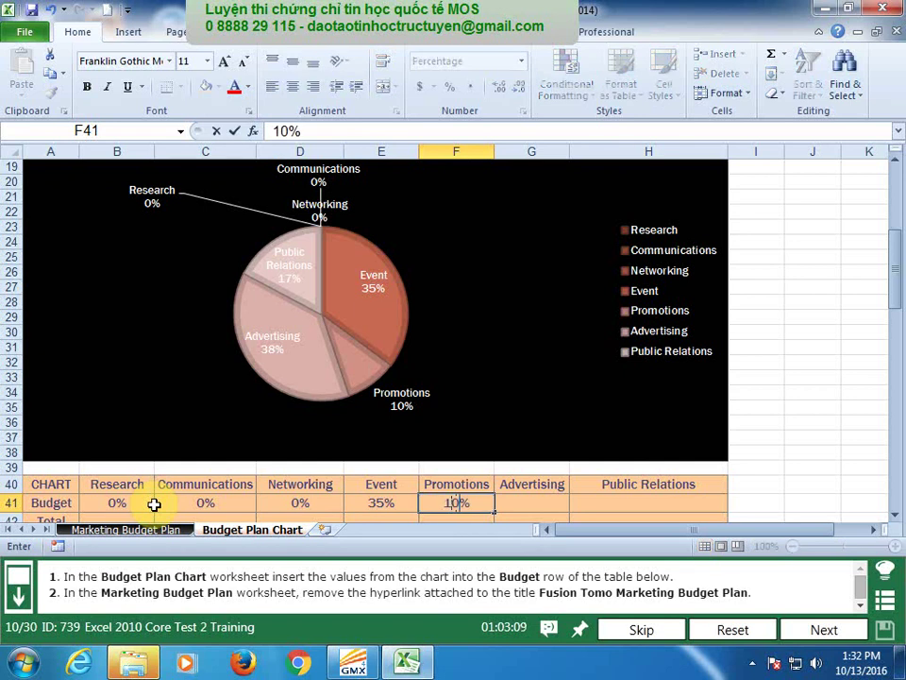
key(Tab)
text(38)
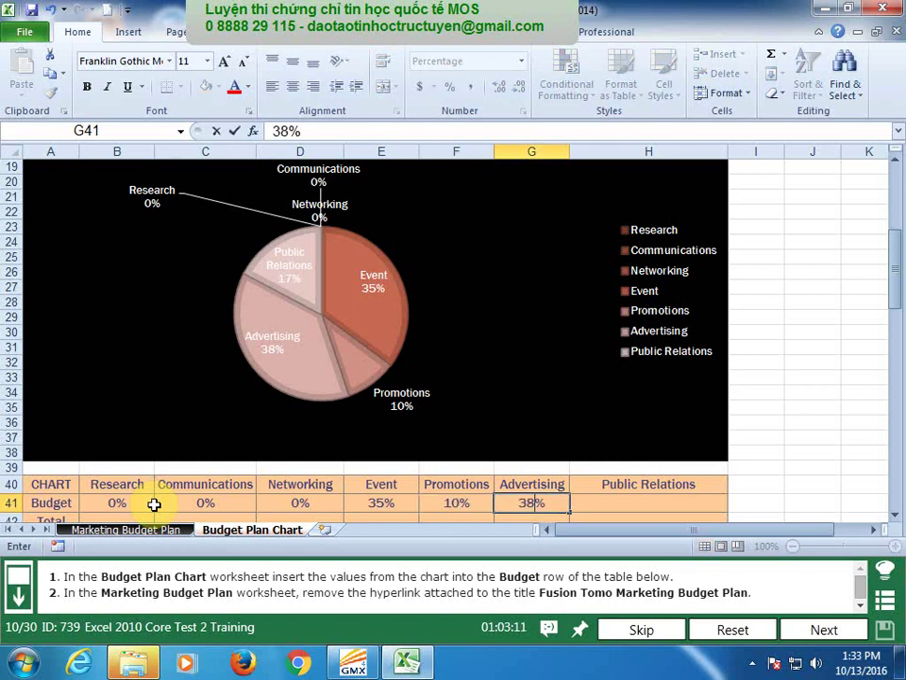
key(Tab)
text(17)
key(Return)
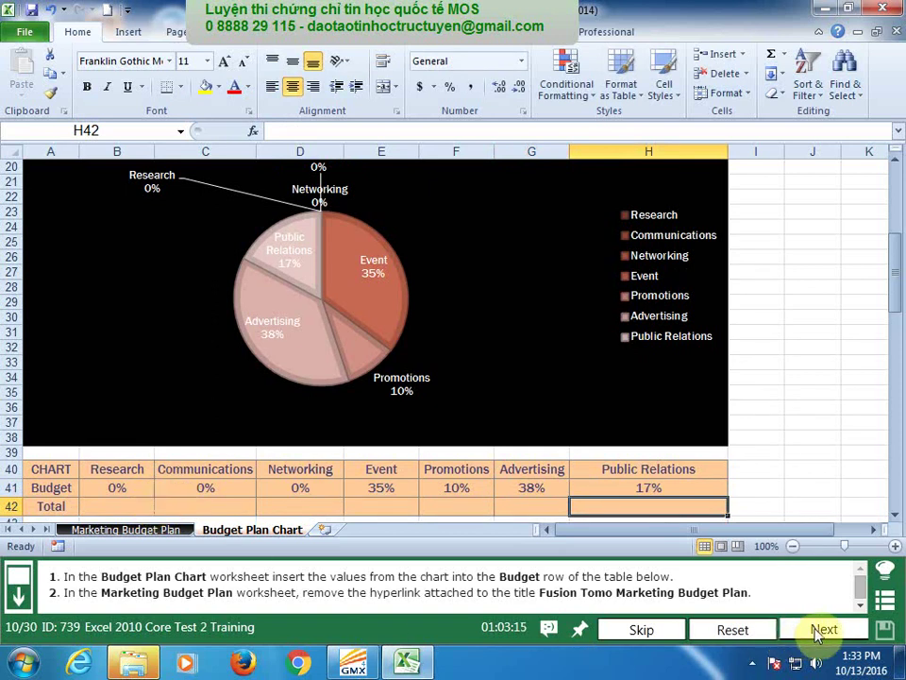
Remove the hyperlink from the A1 title on Marketing Budget Plan, then submit task 10.
click(174, 529)
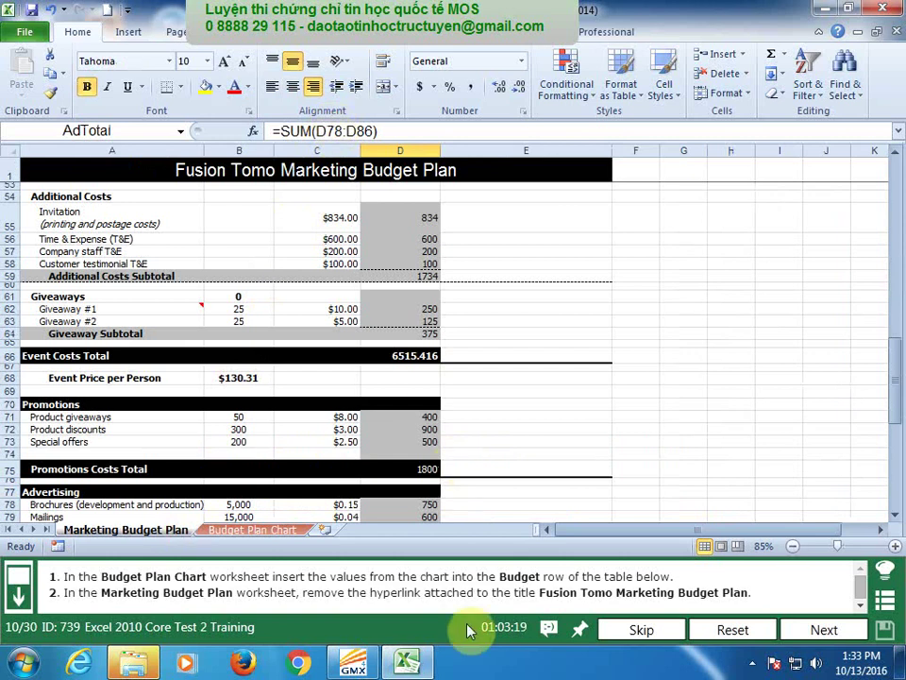
right_click(315, 170)
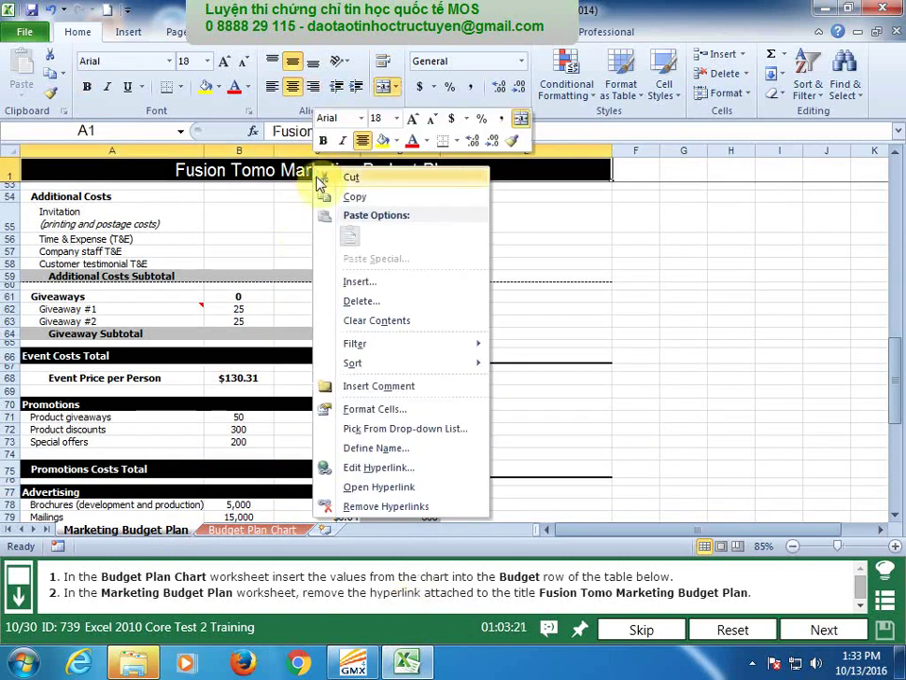
click(408, 505)
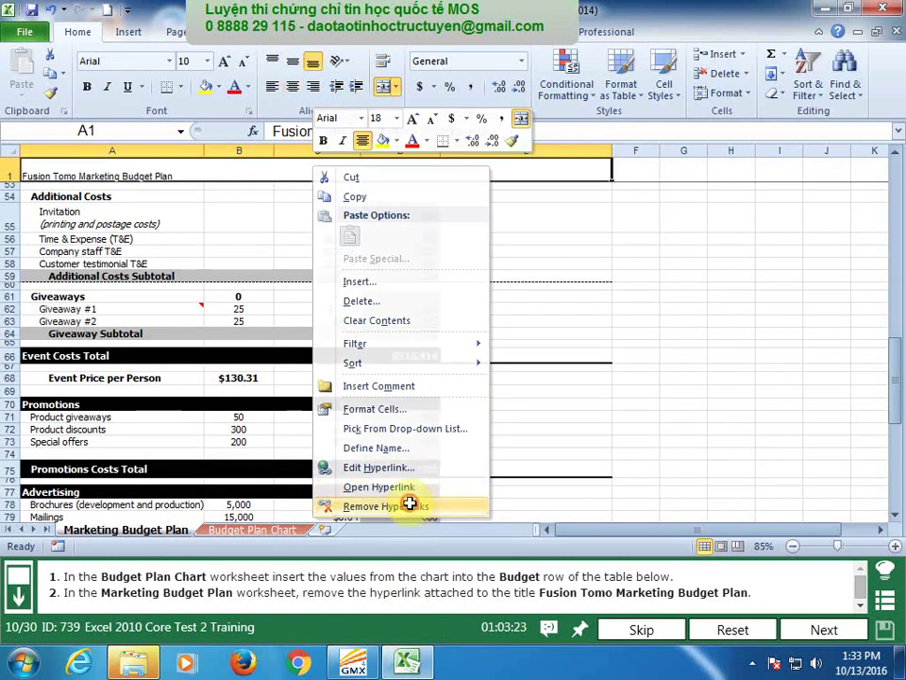
click(663, 354)
click(823, 628)
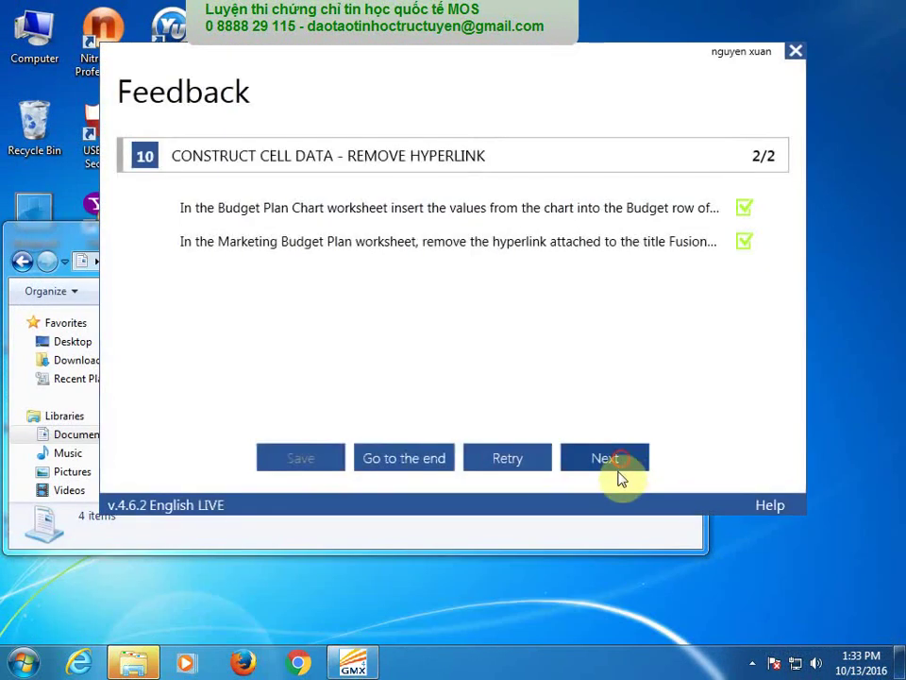
click(621, 461)
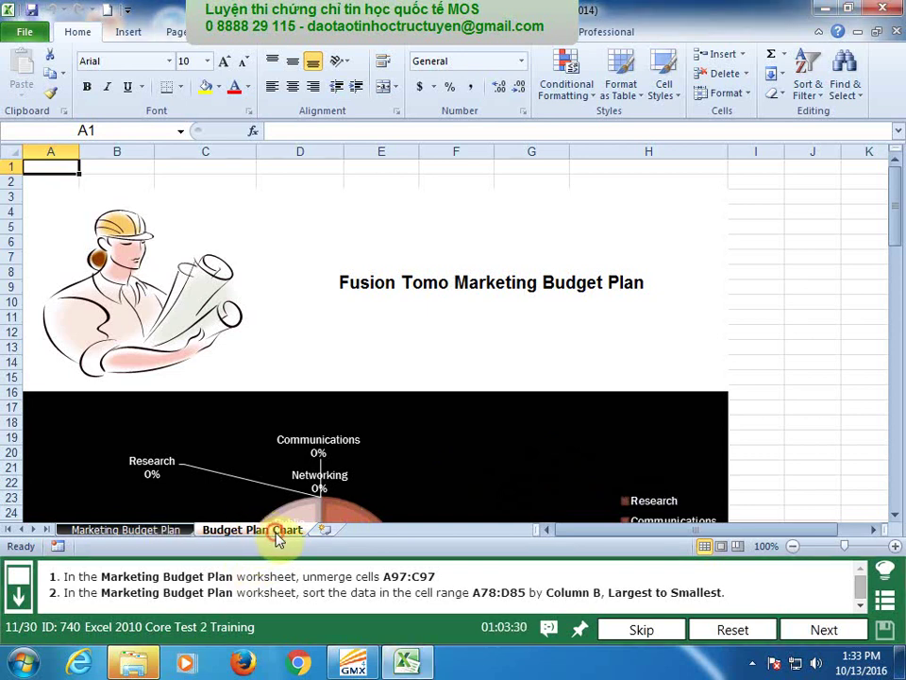
Unmerge cells A97:C97 on the Marketing Budget Plan sheet.
click(142, 529)
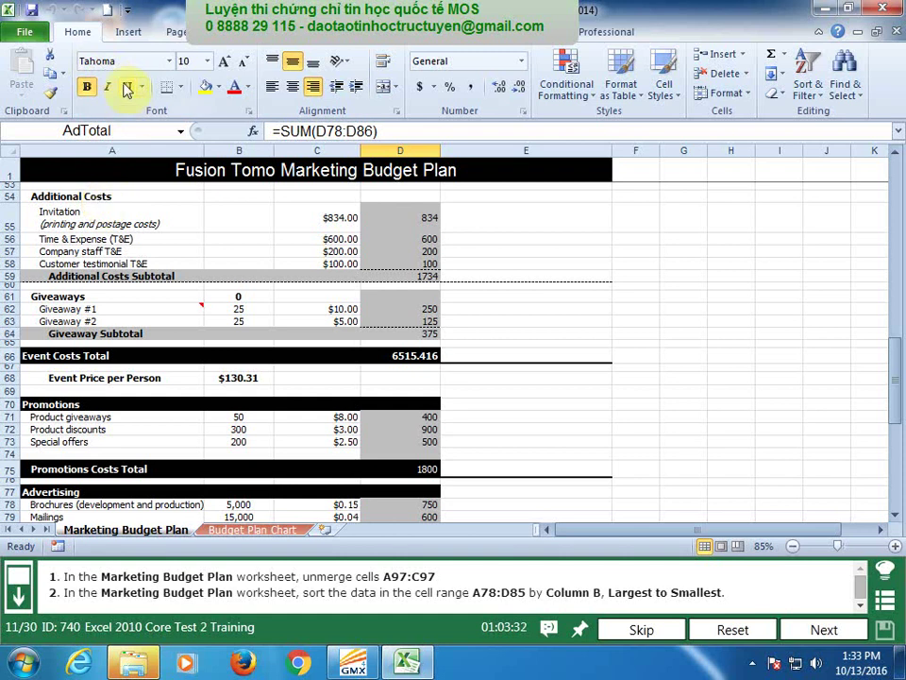
click(136, 133)
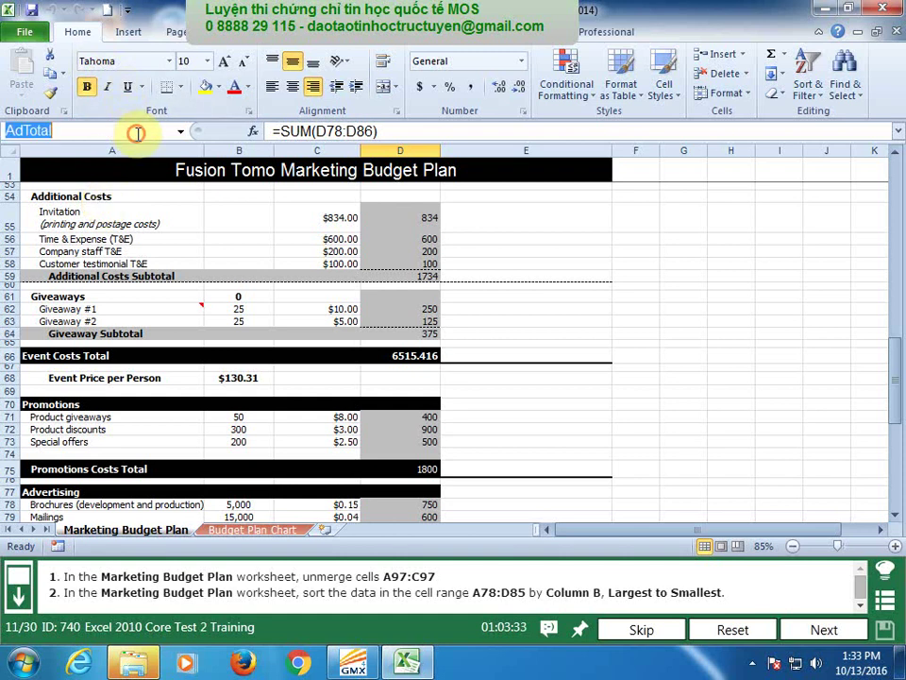
text(a97)
key(Return)
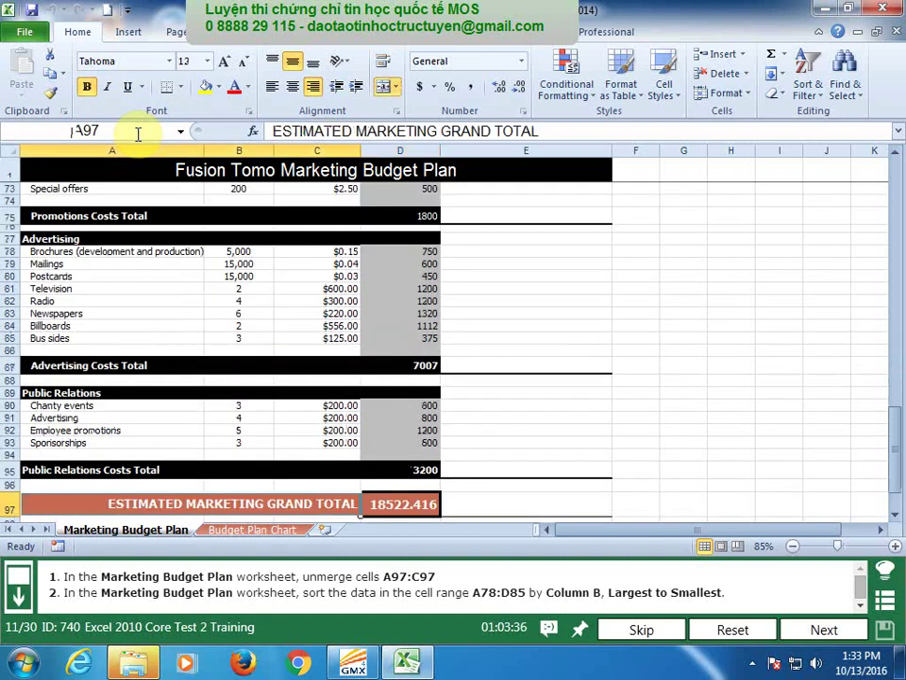
click(396, 87)
click(437, 168)
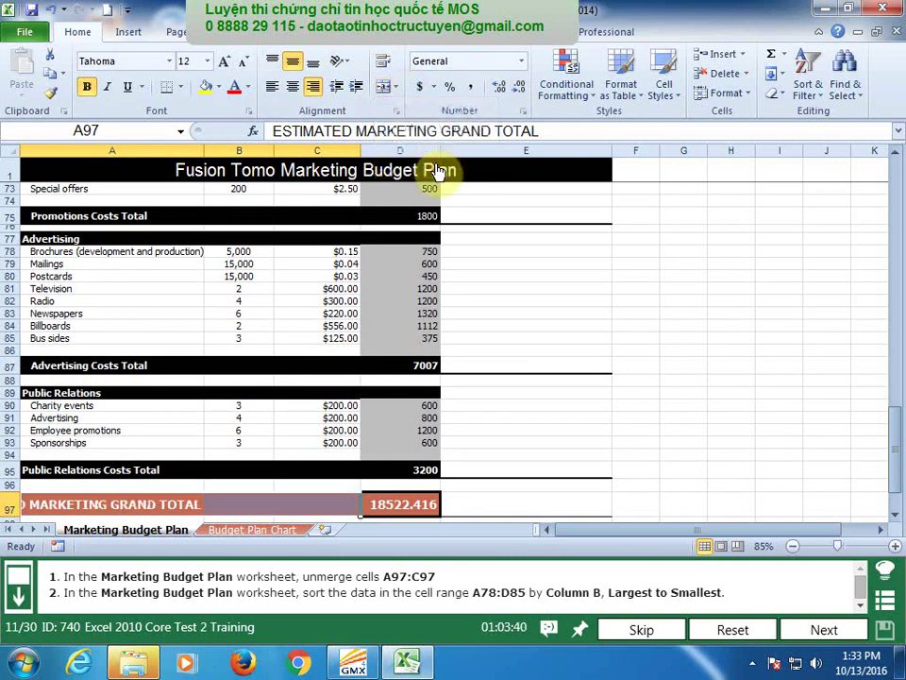
click(559, 475)
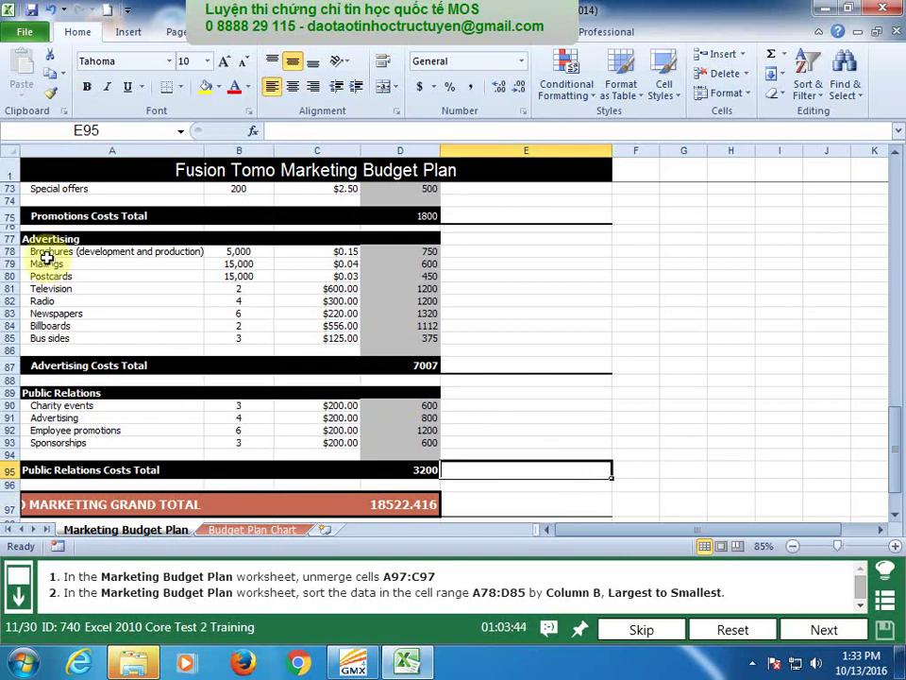
Sort A78:D85 by Column B from largest to smallest, then submit the task.
drag(53, 251, 427, 338)
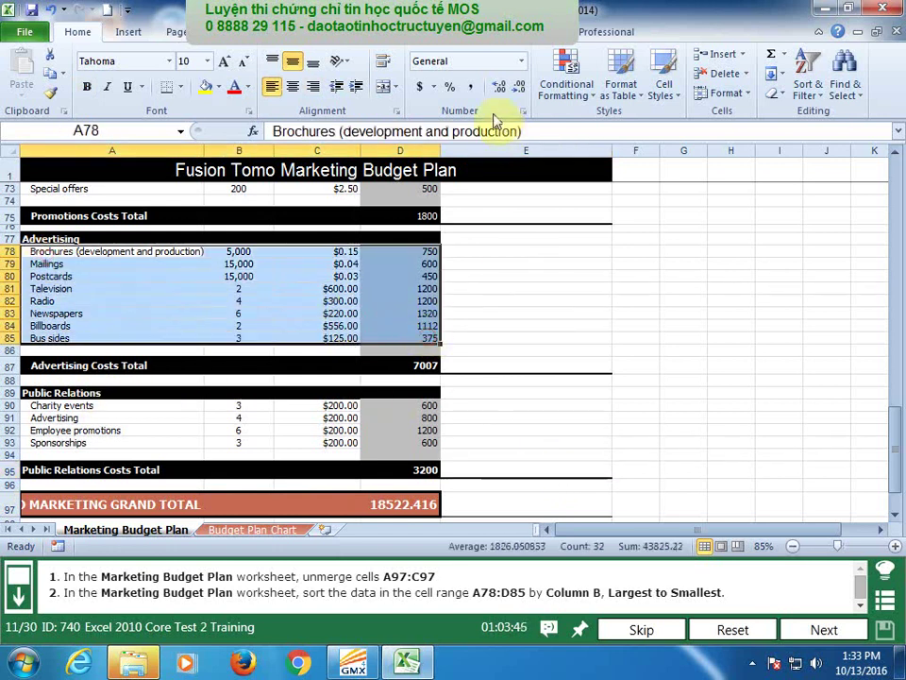
click(300, 34)
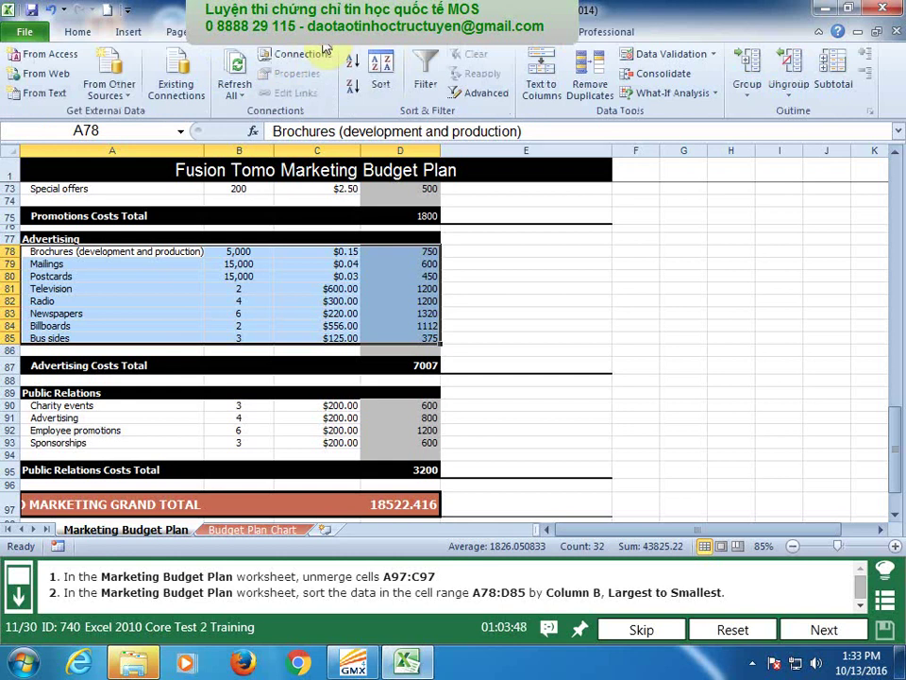
click(378, 74)
click(508, 327)
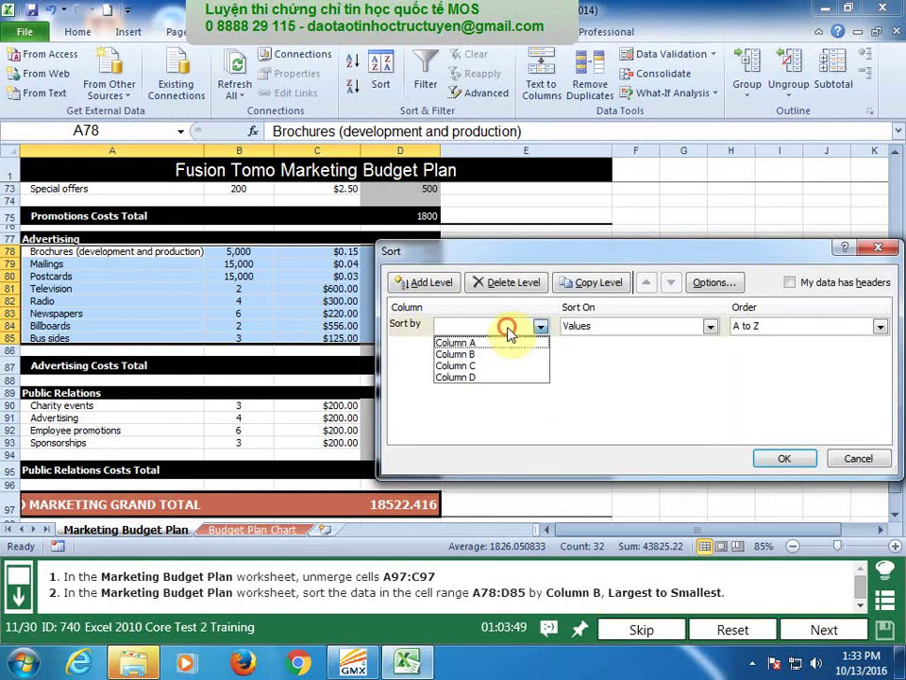
click(492, 356)
click(798, 328)
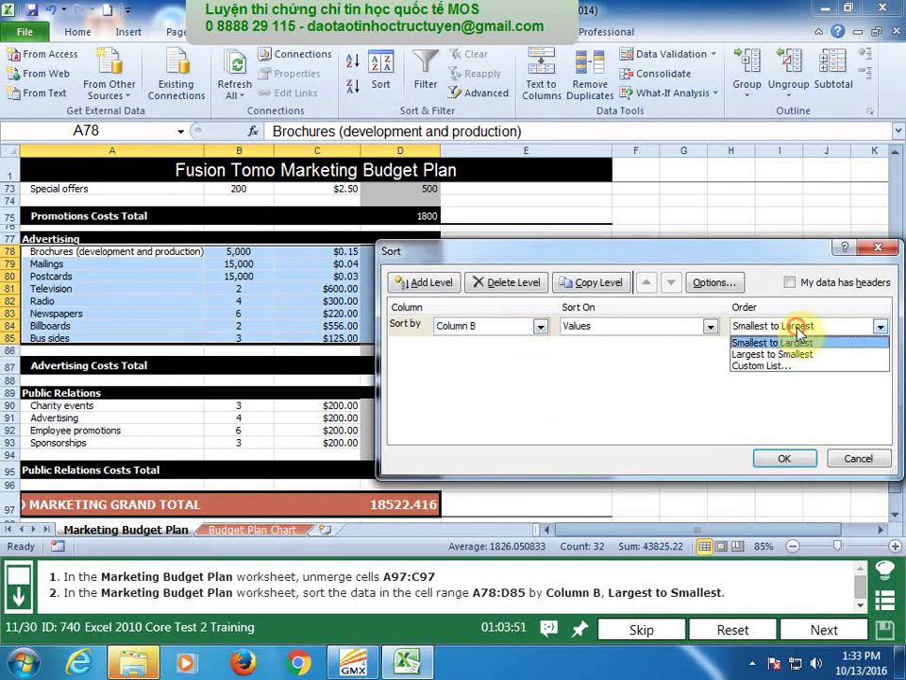
click(783, 354)
click(798, 457)
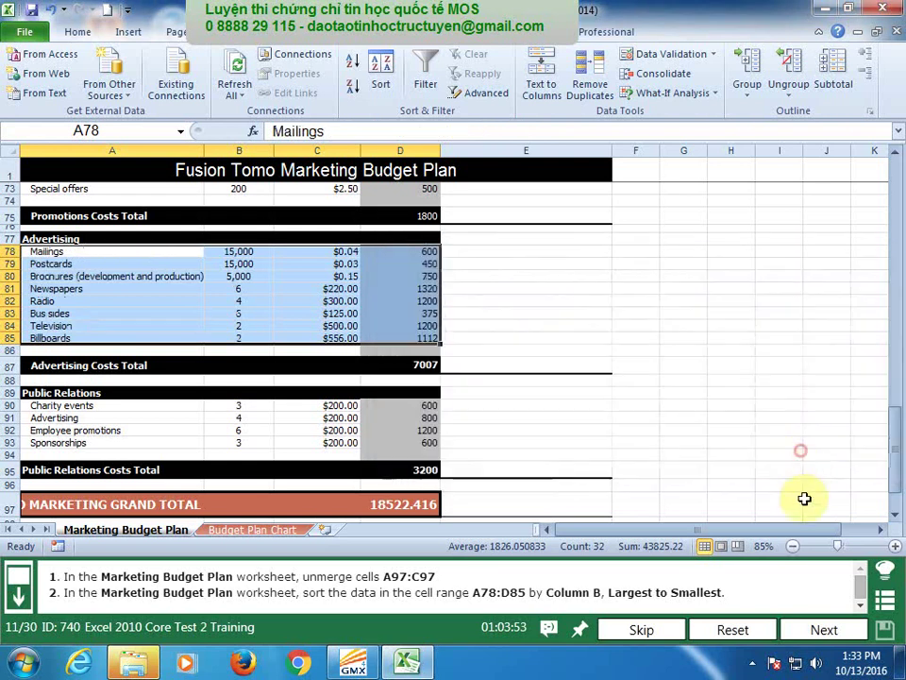
click(821, 630)
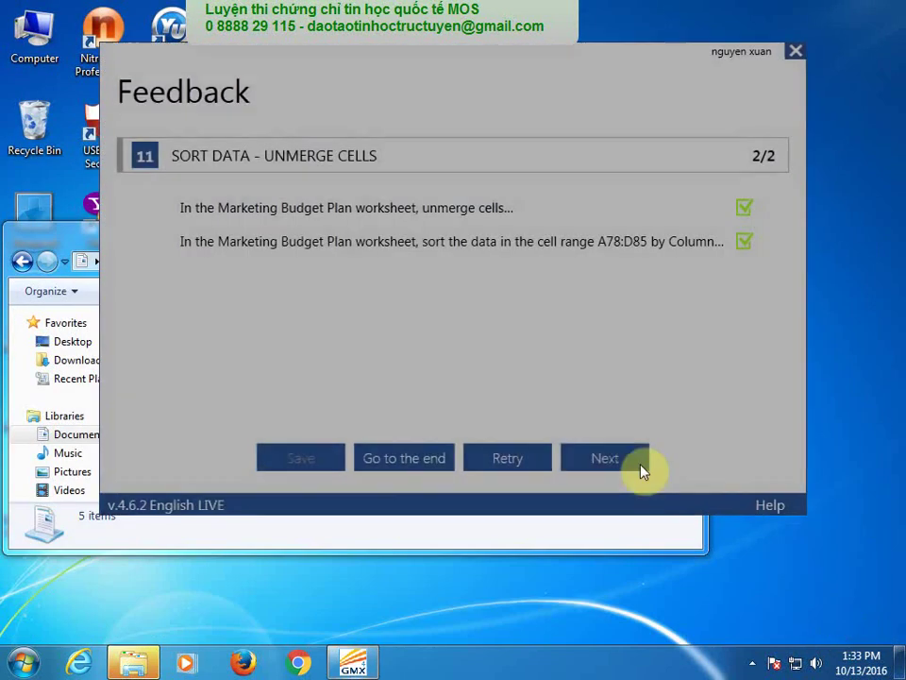
Enter =COUNTIF(D43:D51,">0") in cell E51 on Marketing Budget Plan so it returns 4.
click(640, 471)
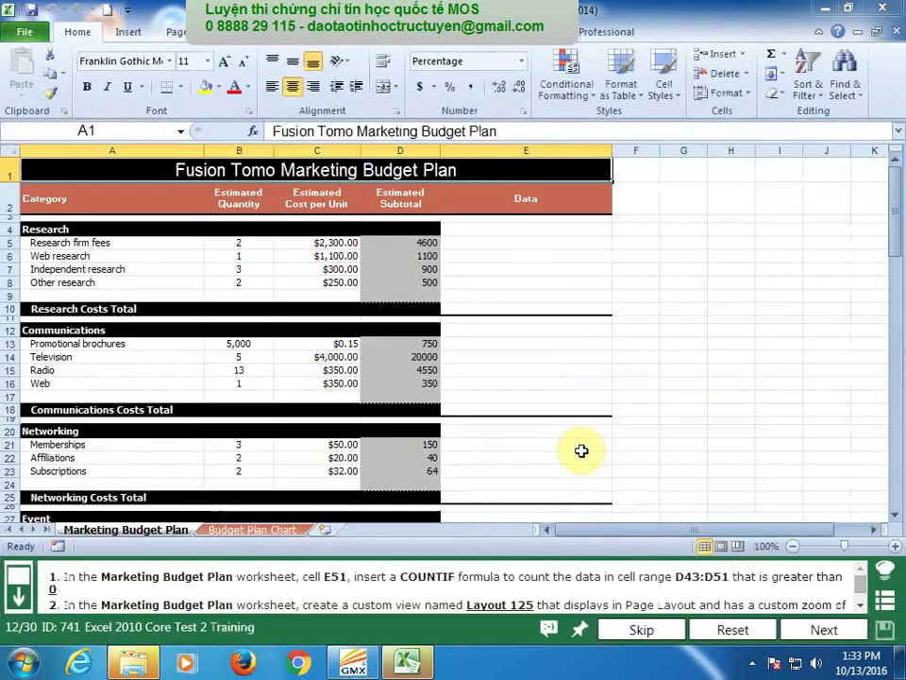
click(151, 534)
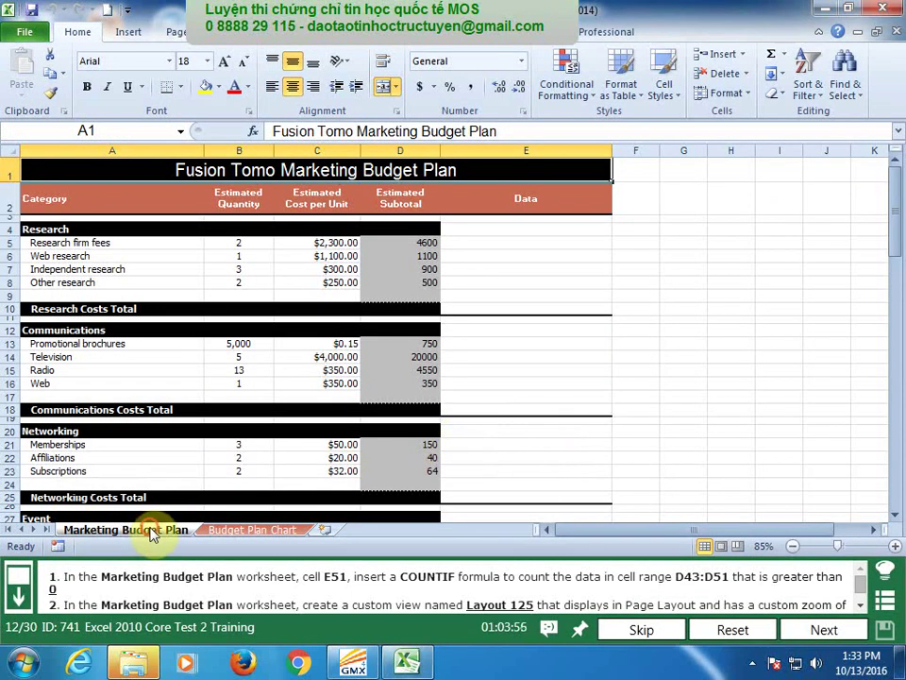
click(129, 130)
text(e5)
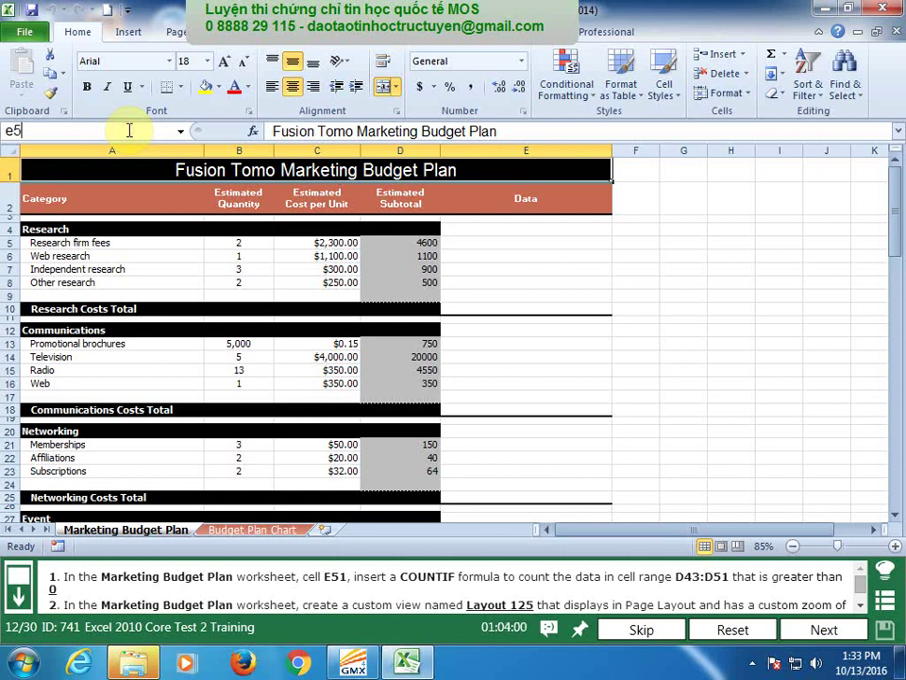
text(1)
key(Return)
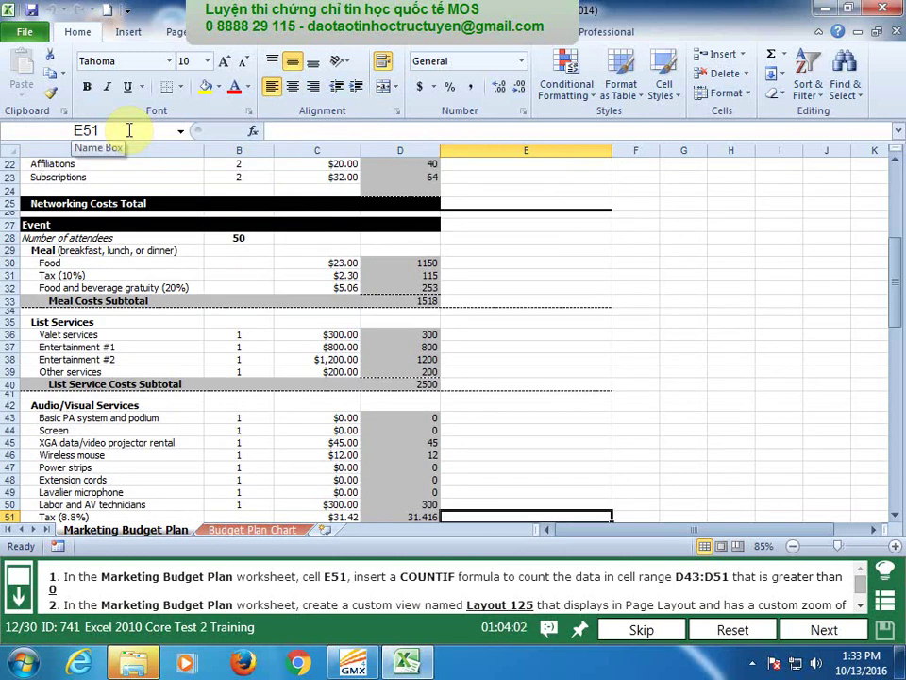
text(=)
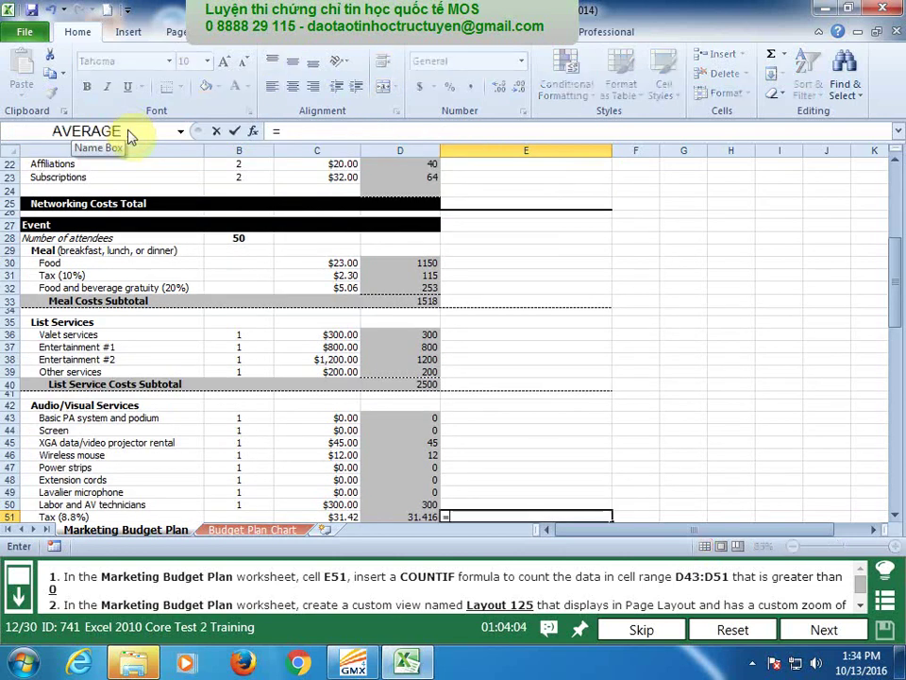
text(countif)
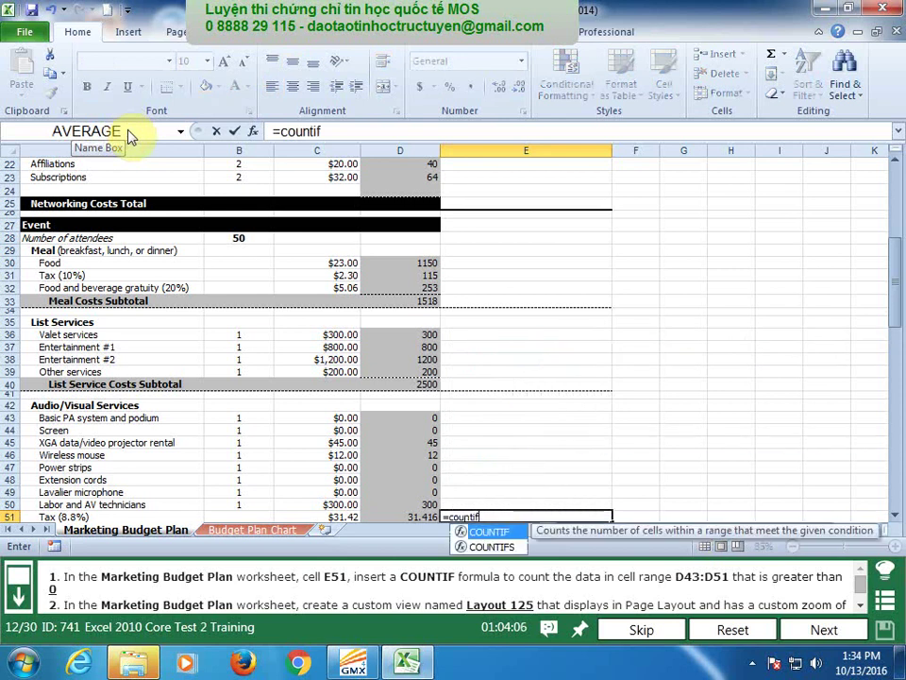
text(()
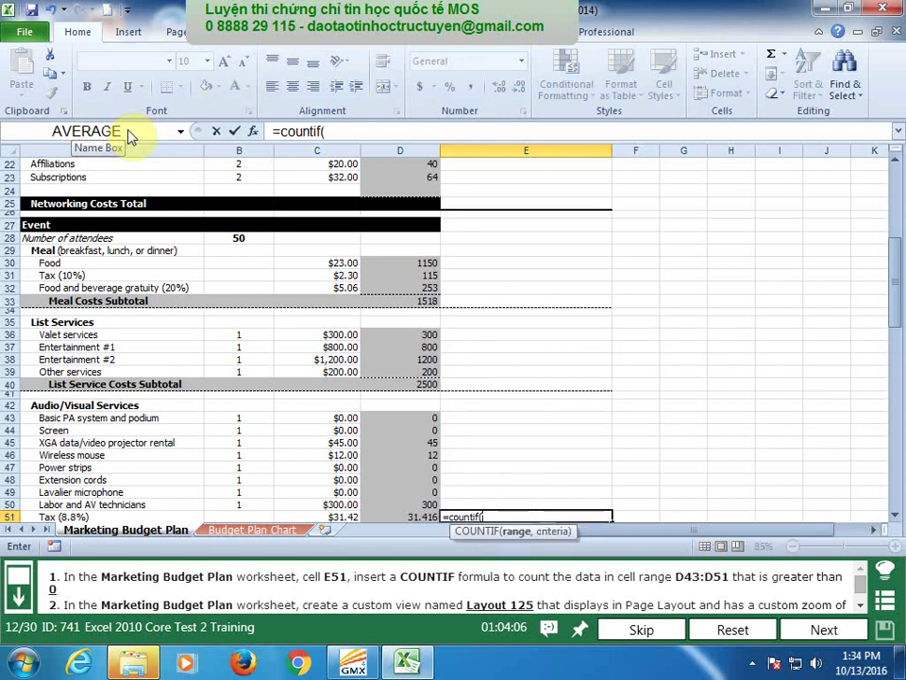
text(d)
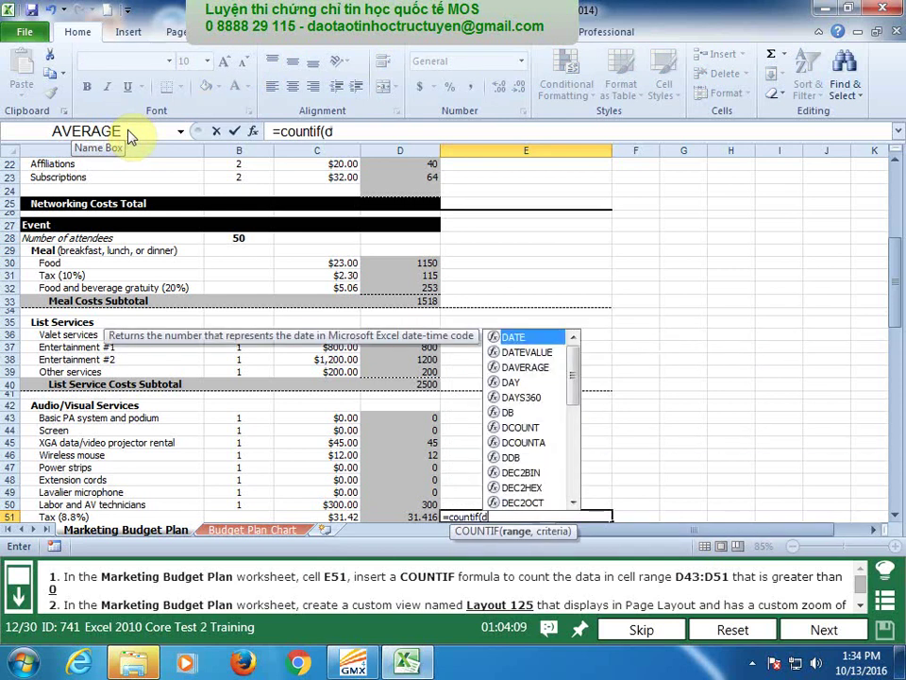
text(43:)
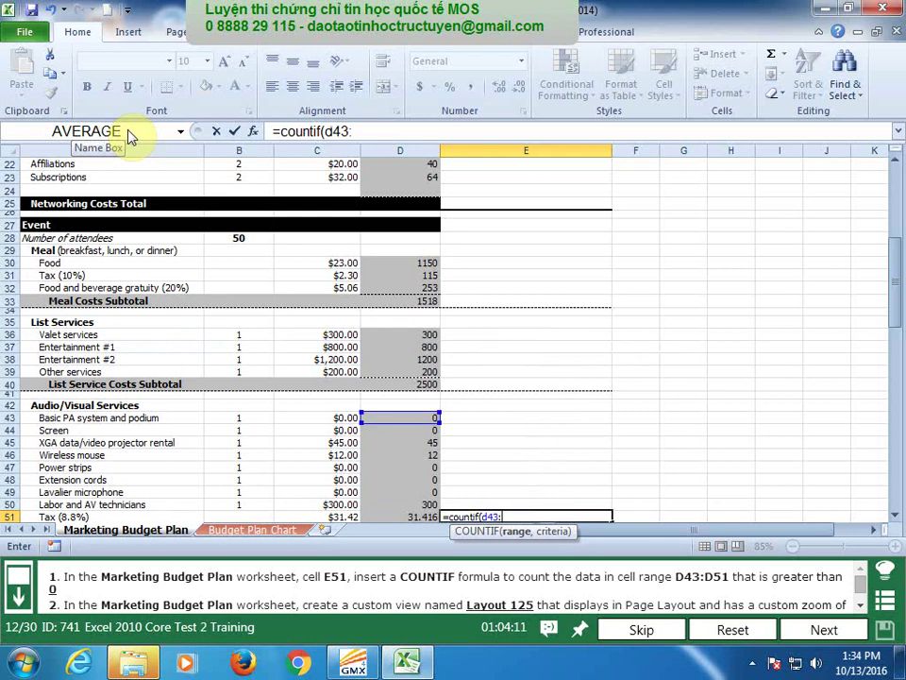
text(d51)
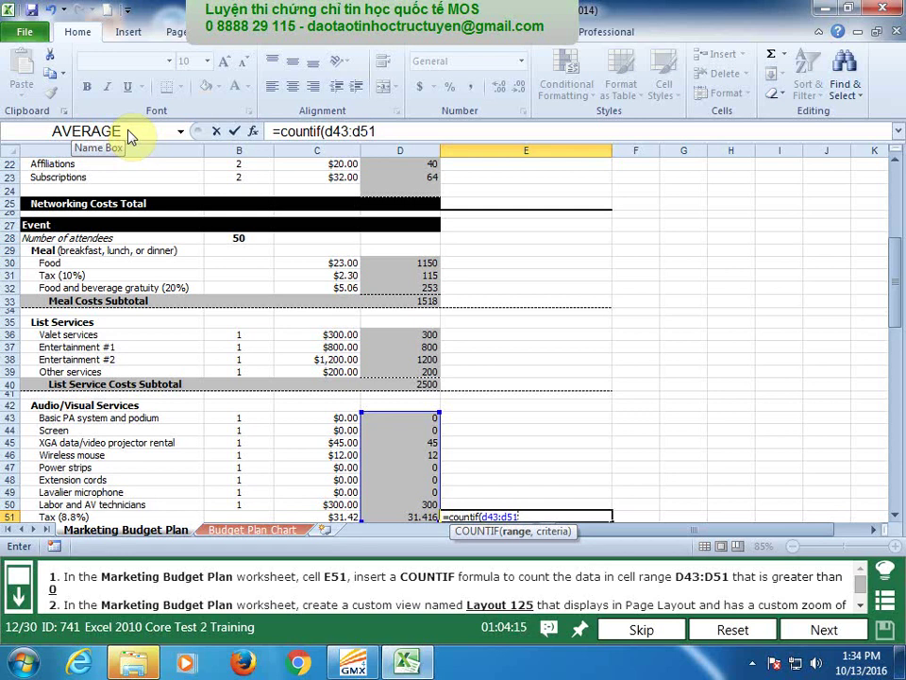
text(,">0)
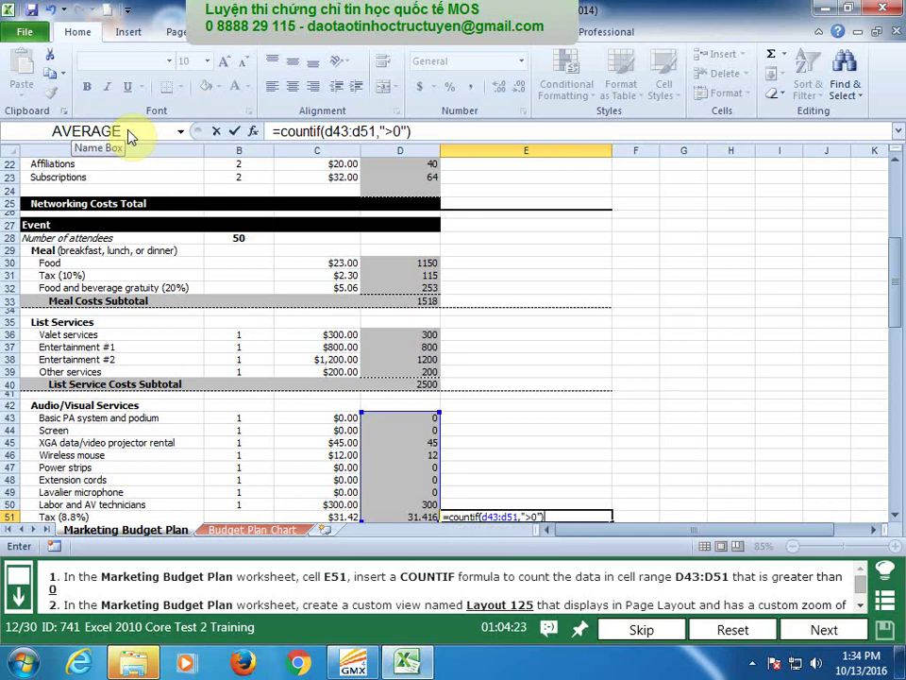
key(Return)
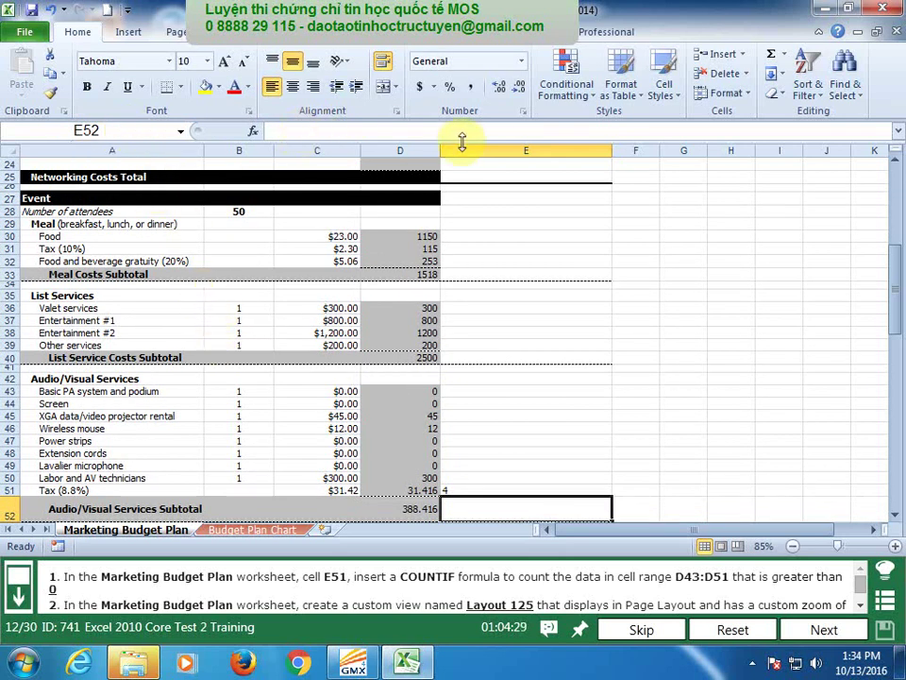
Switch the sheet to Page Layout view with a custom 125% zoom.
click(860, 604)
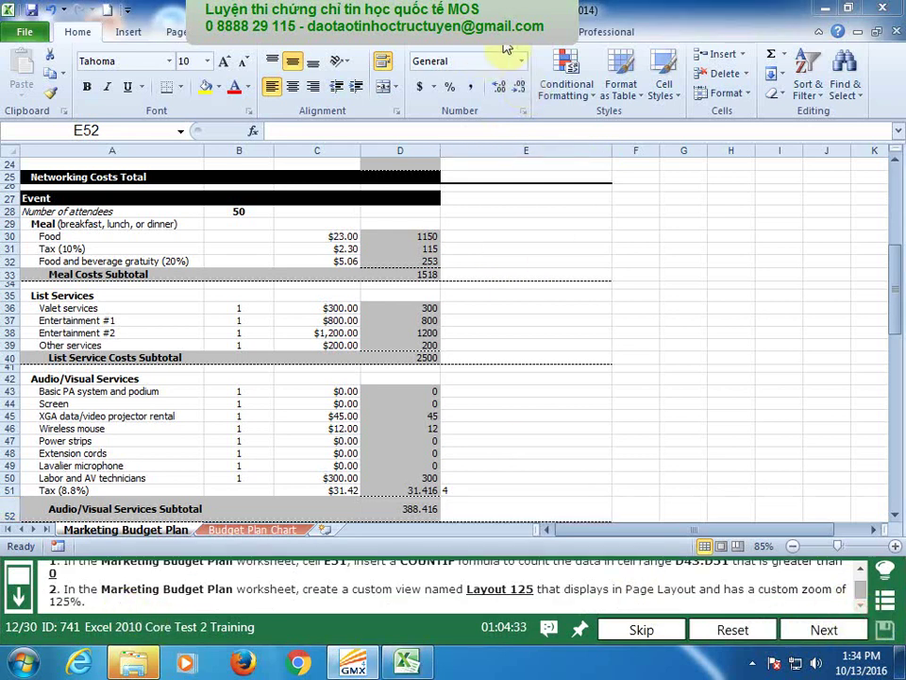
click(326, 38)
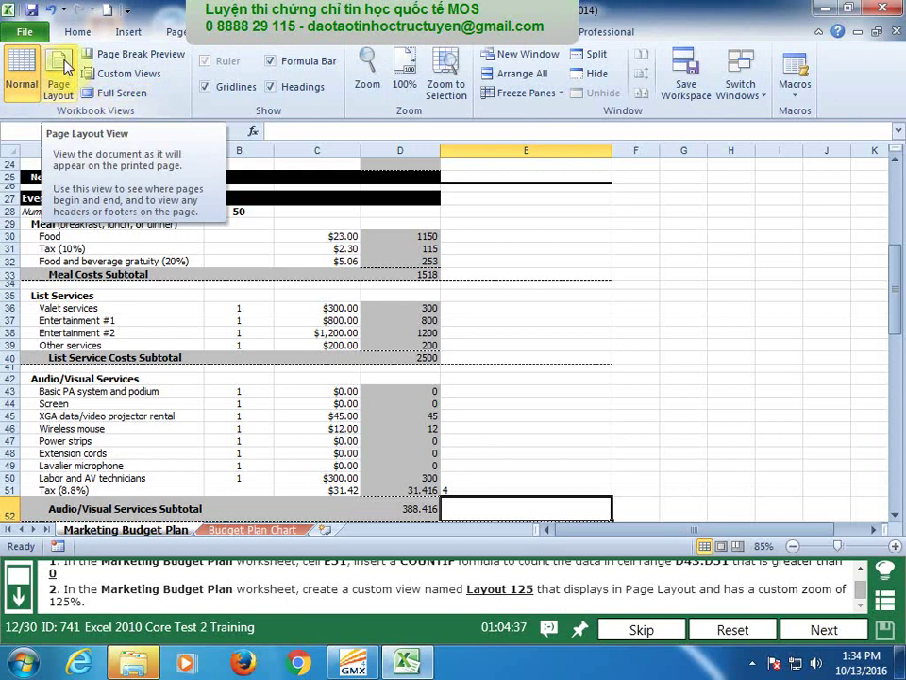
click(63, 64)
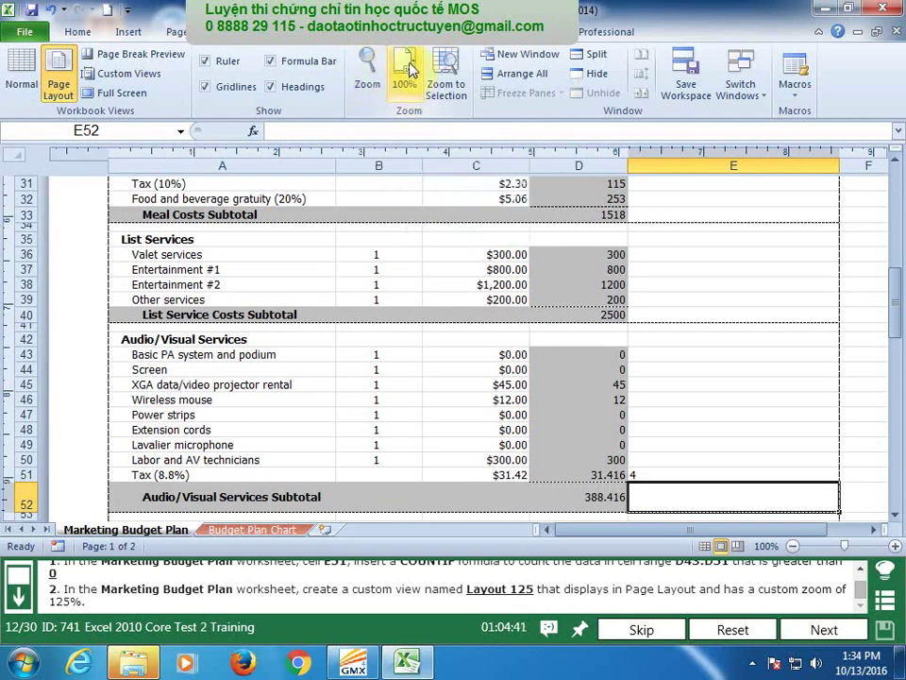
click(368, 66)
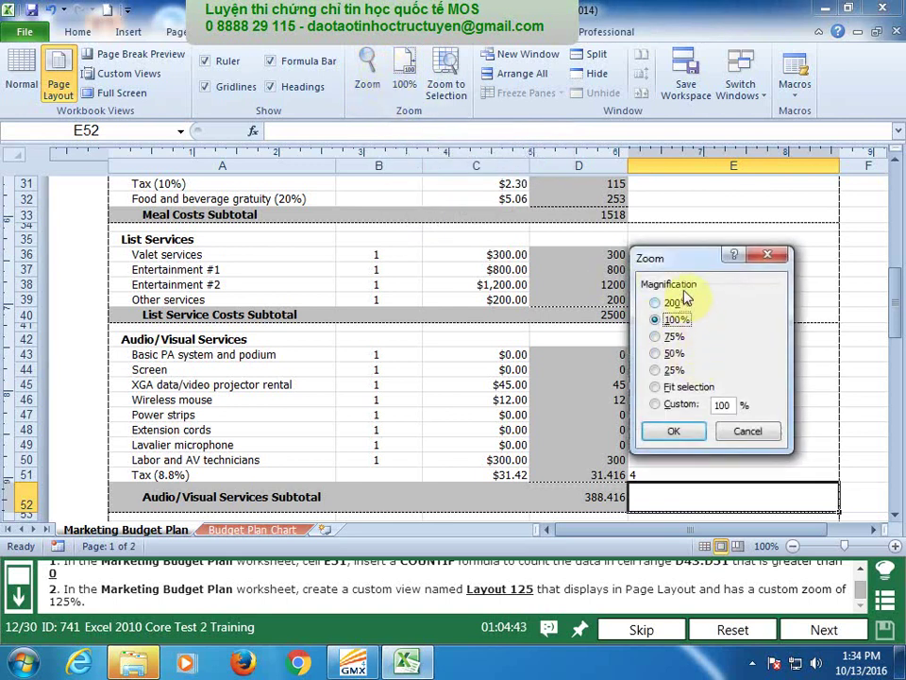
double_click(723, 404)
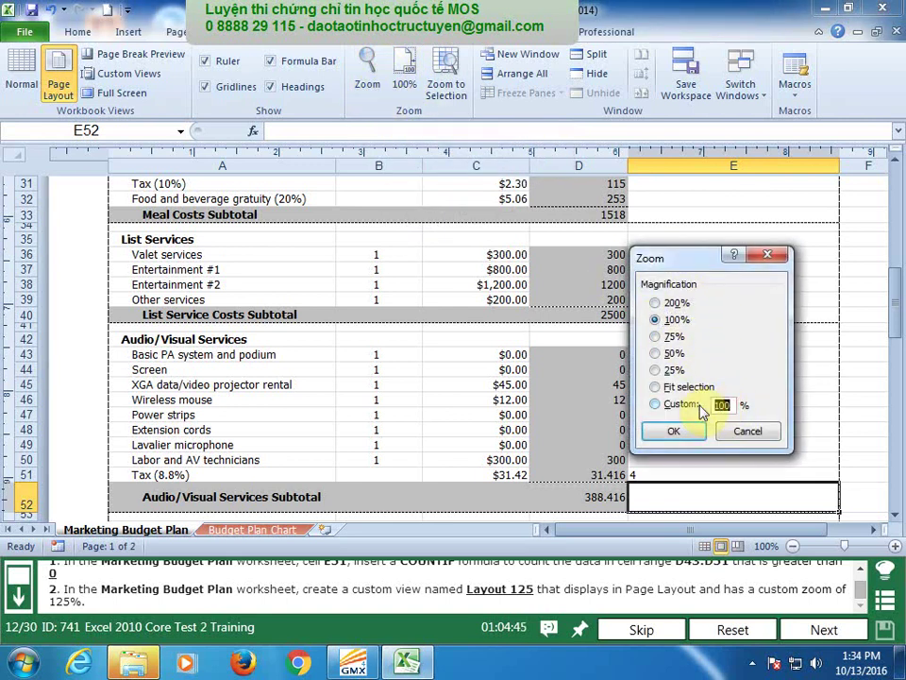
text(125)
click(677, 431)
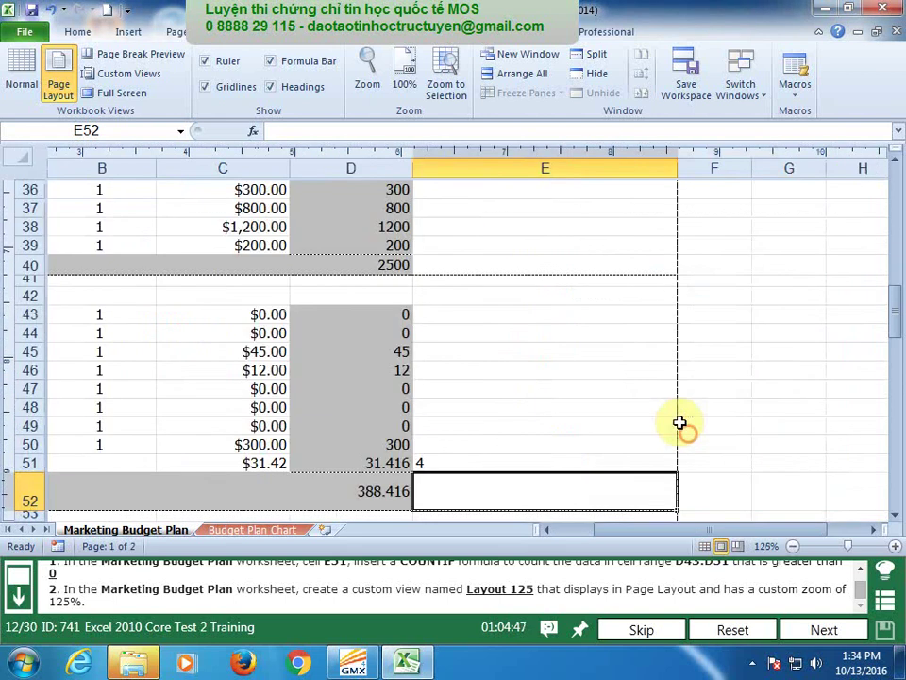
Save the Layout 125 custom view, then submit task 12.
click(127, 74)
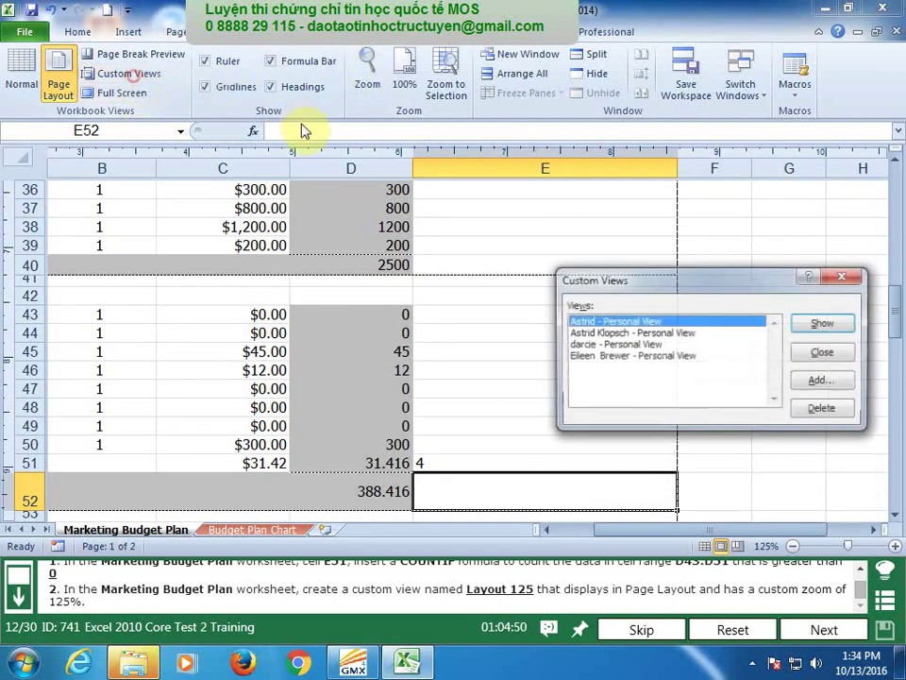
click(843, 380)
text(Layout 125)
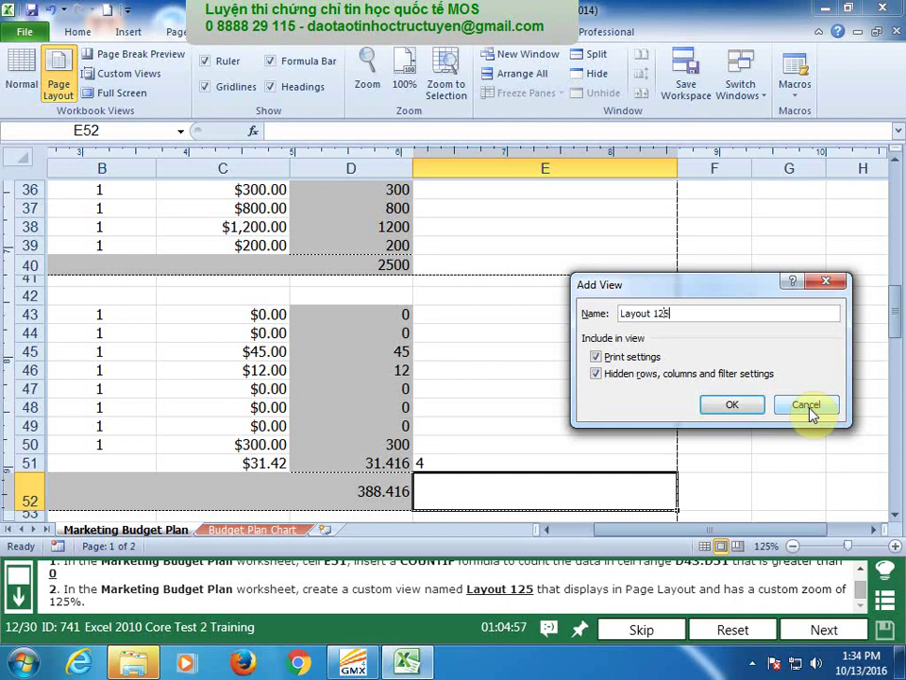
click(809, 406)
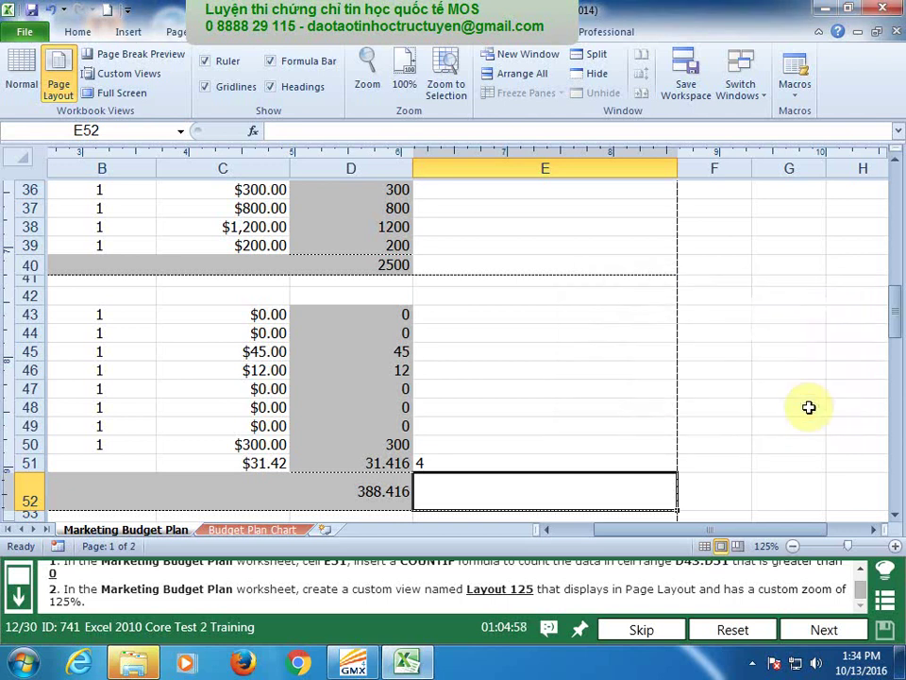
click(845, 632)
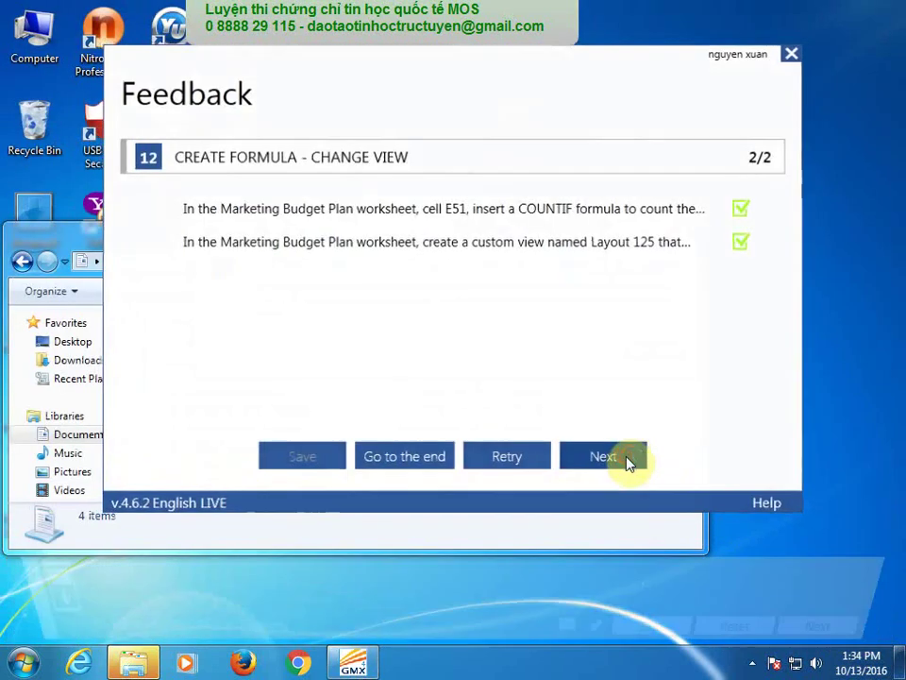
click(629, 462)
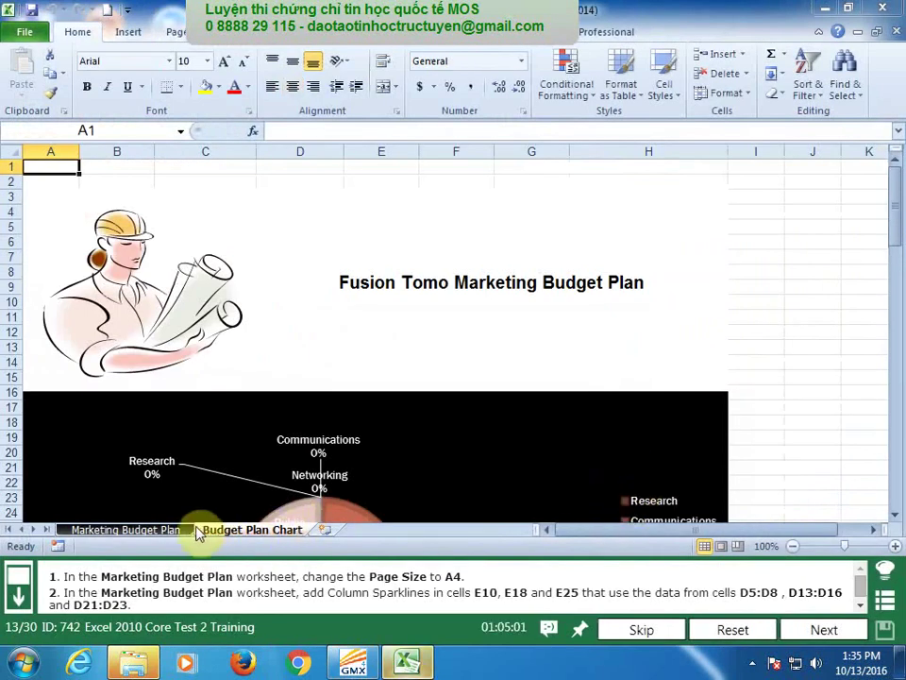
Set the Marketing Budget Plan sheet's paper size to A4 in Page Setup.
click(179, 530)
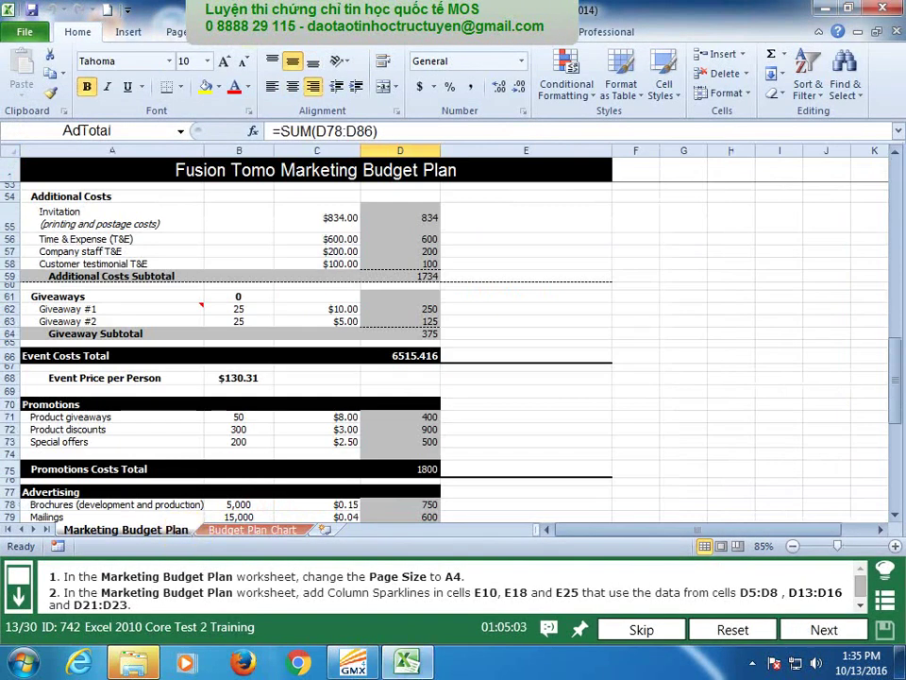
click(180, 32)
click(129, 67)
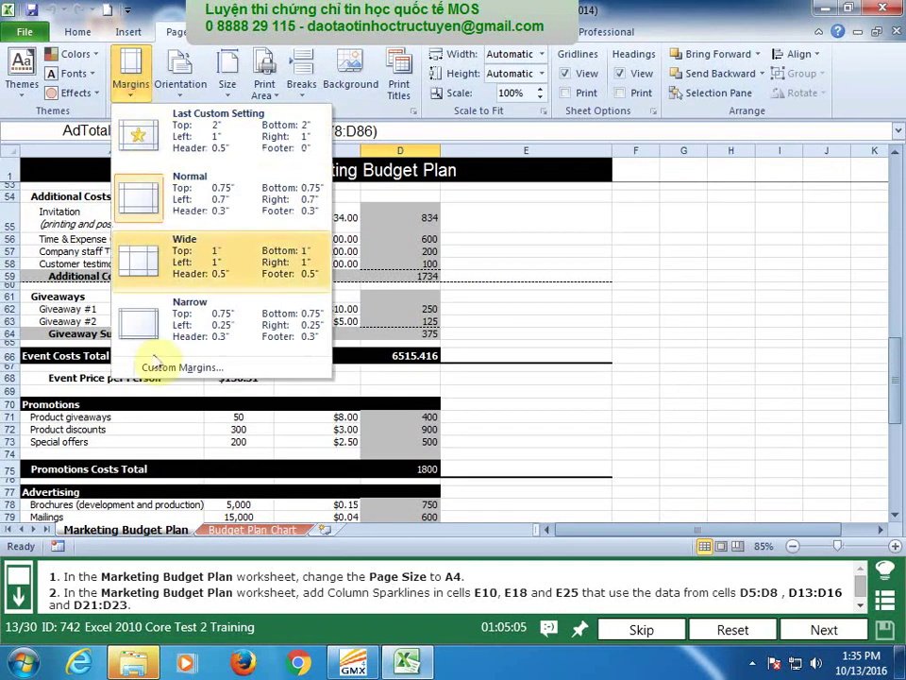
click(161, 368)
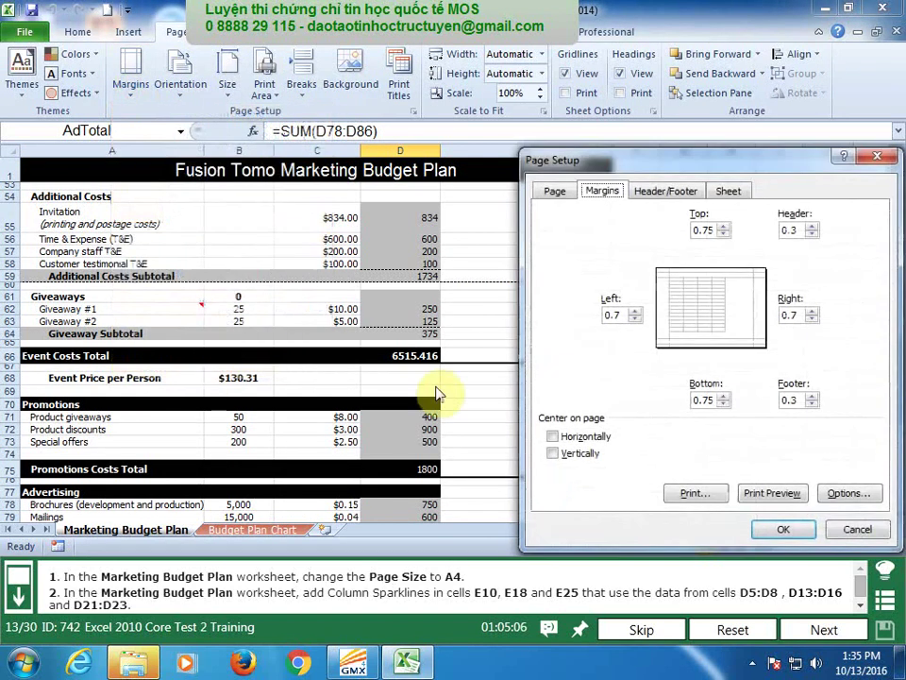
click(550, 191)
click(688, 364)
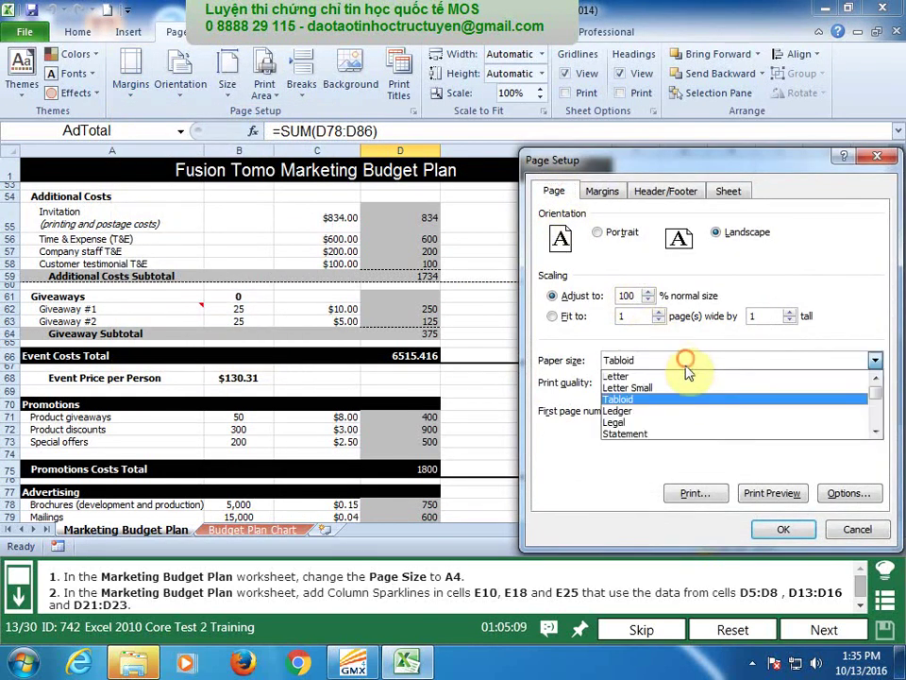
click(878, 436)
click(694, 436)
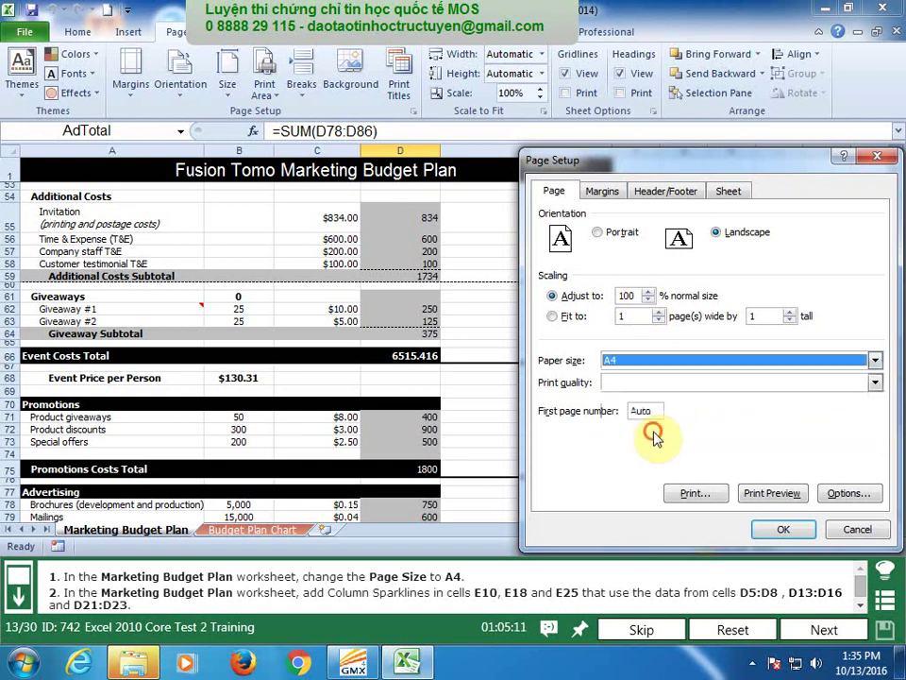
click(779, 530)
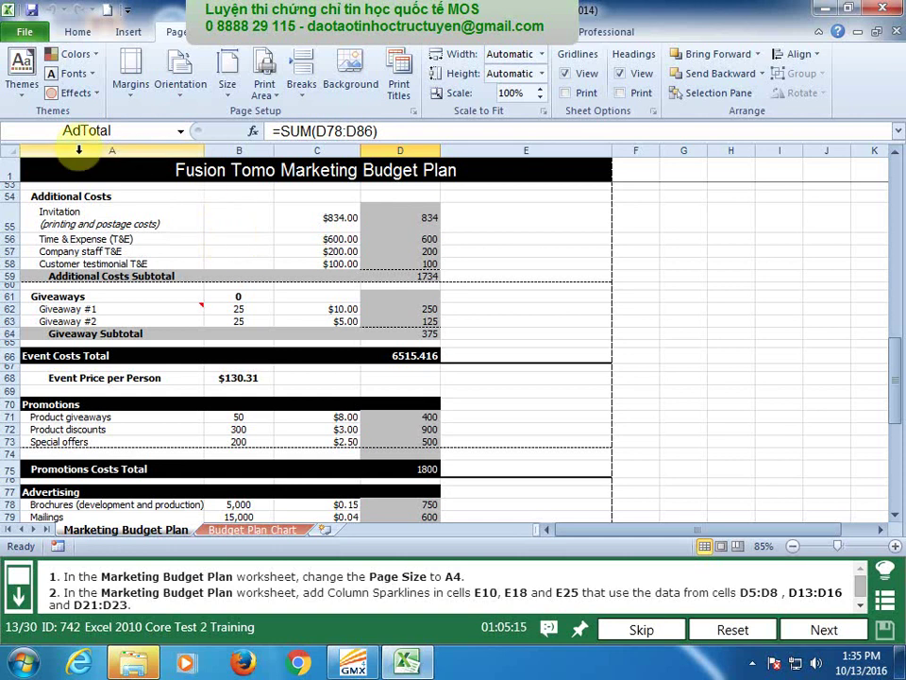
click(122, 136)
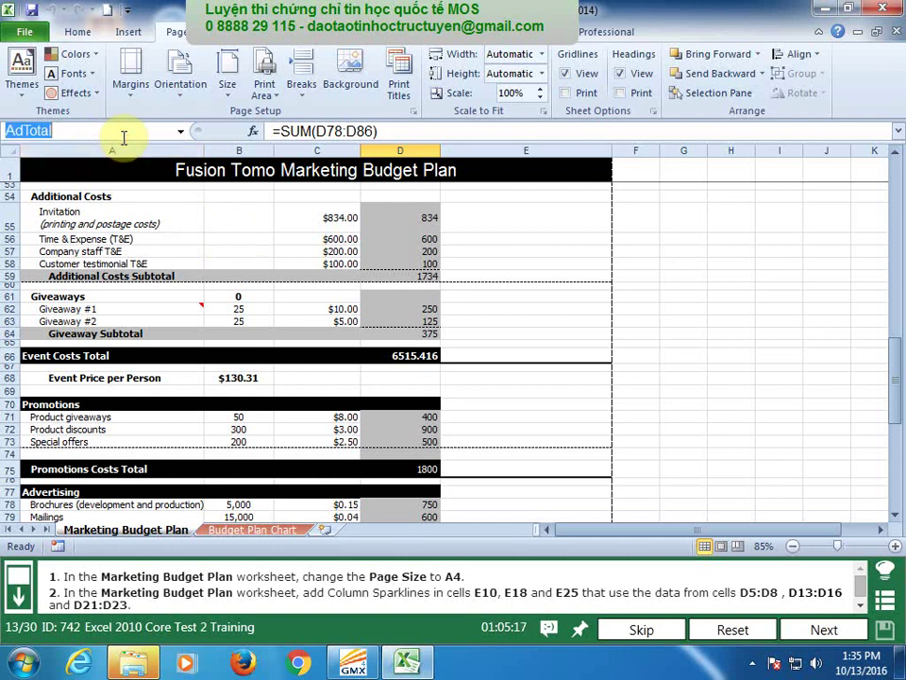
Insert a column sparkline in E10 charting D5:D8.
text(e10)
key(Return)
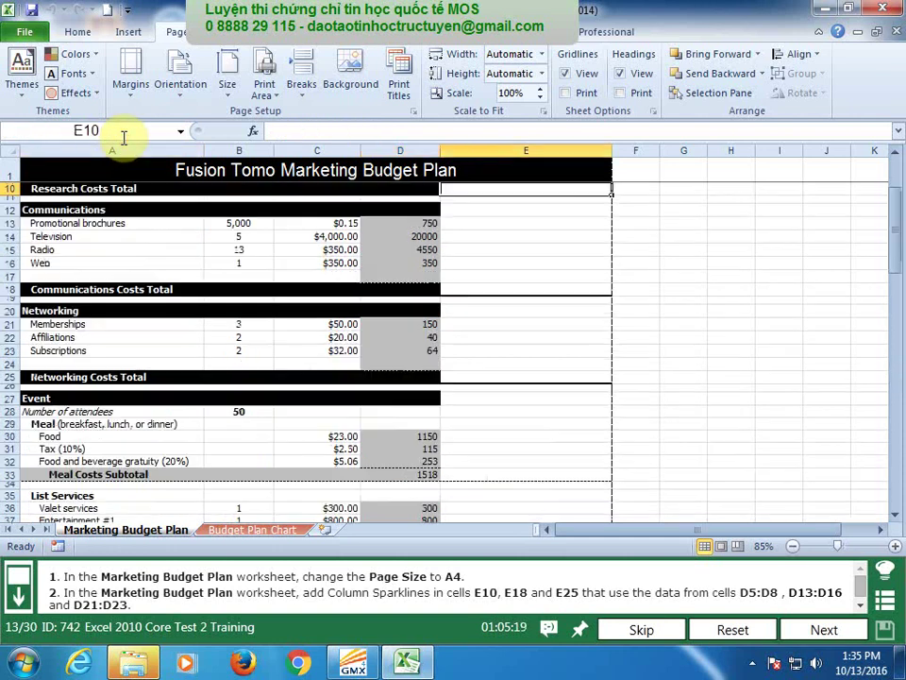
scroll(594, 307, up, 1)
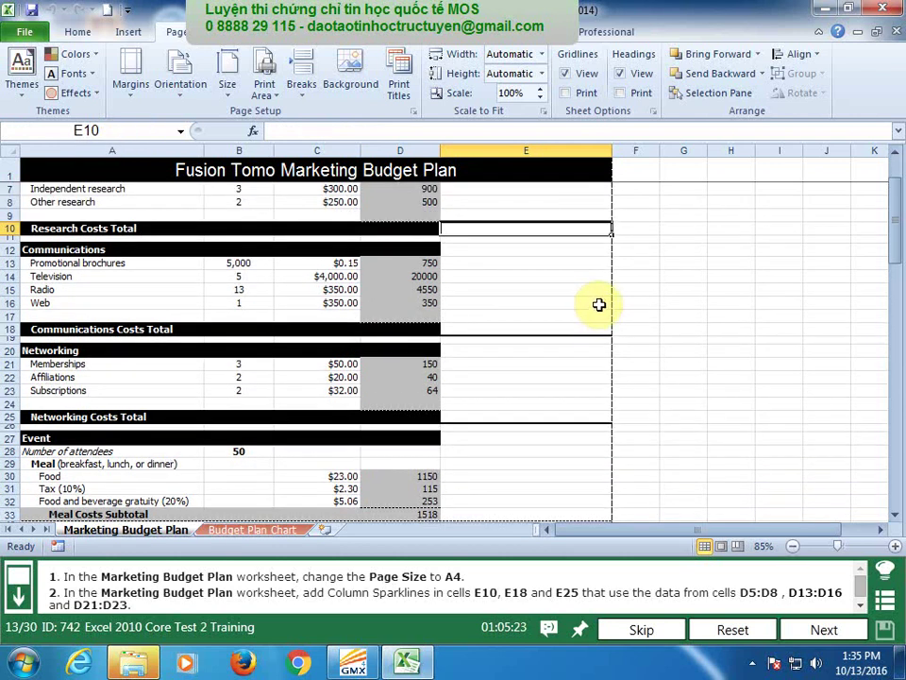
click(128, 32)
click(482, 73)
text(d5:d8)
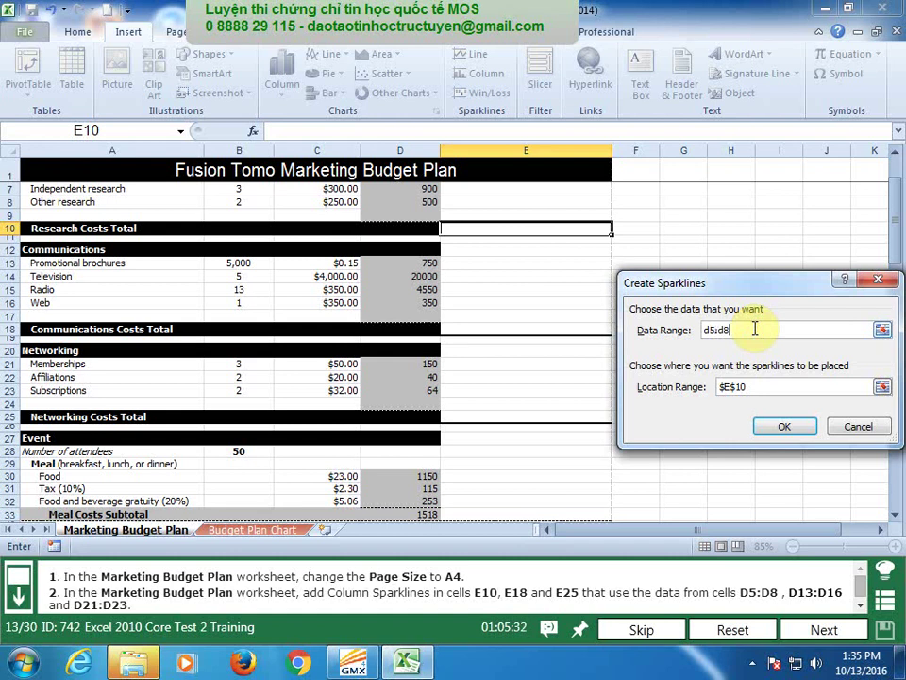
key(Return)
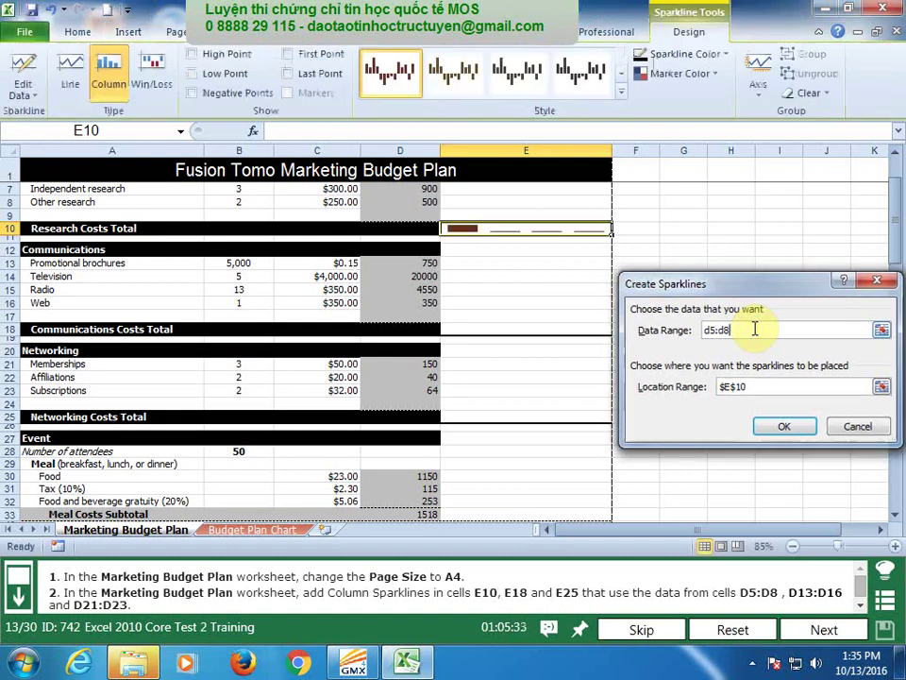
key(Return)
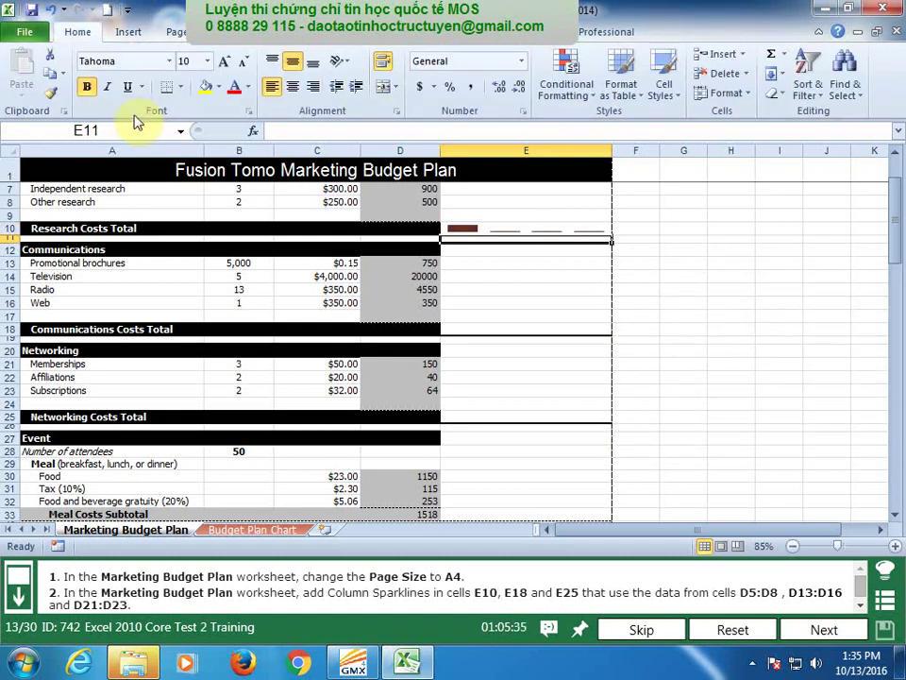
Insert a column sparkline in E18 charting D13:D16.
click(133, 127)
text(e18)
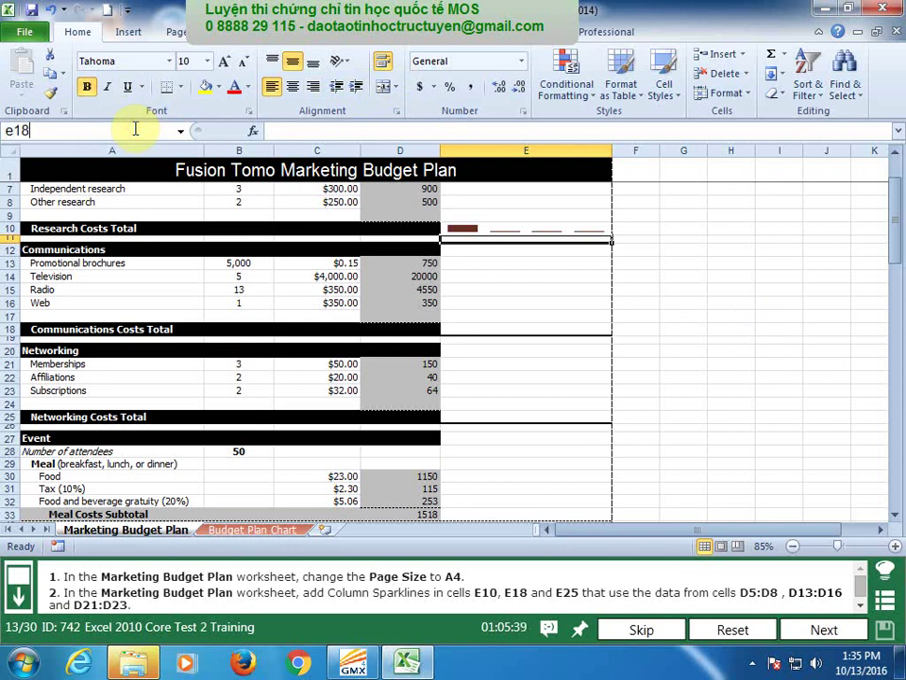
key(Return)
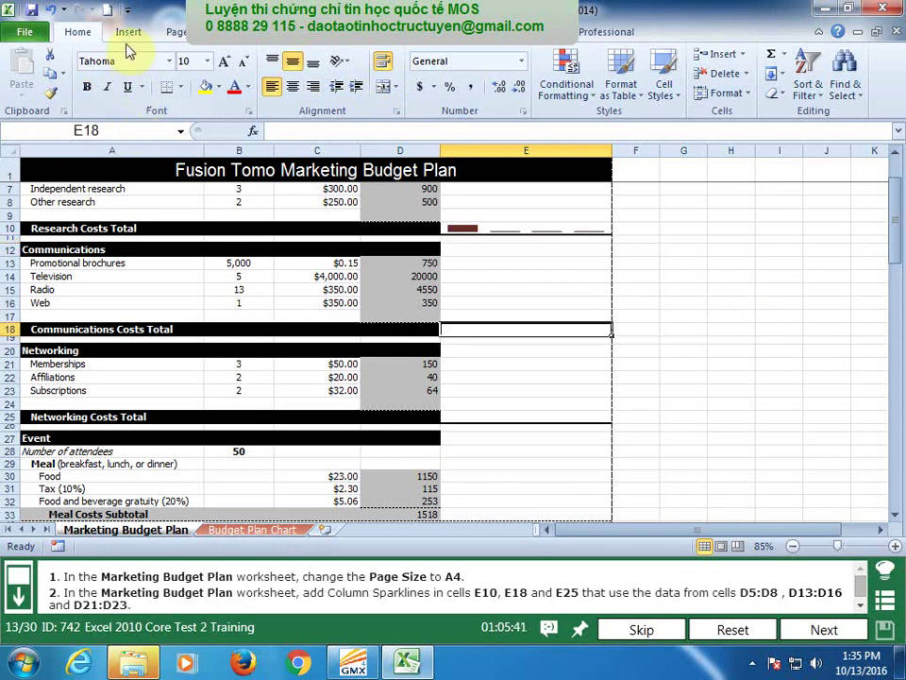
click(128, 31)
click(498, 77)
text(d13:d1)
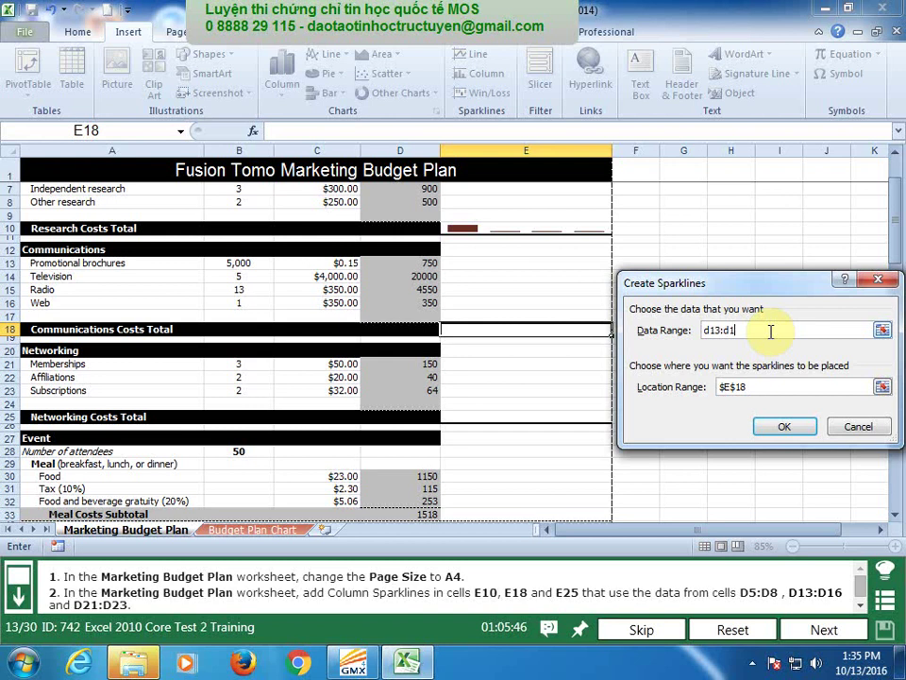
text(6)
key(Return)
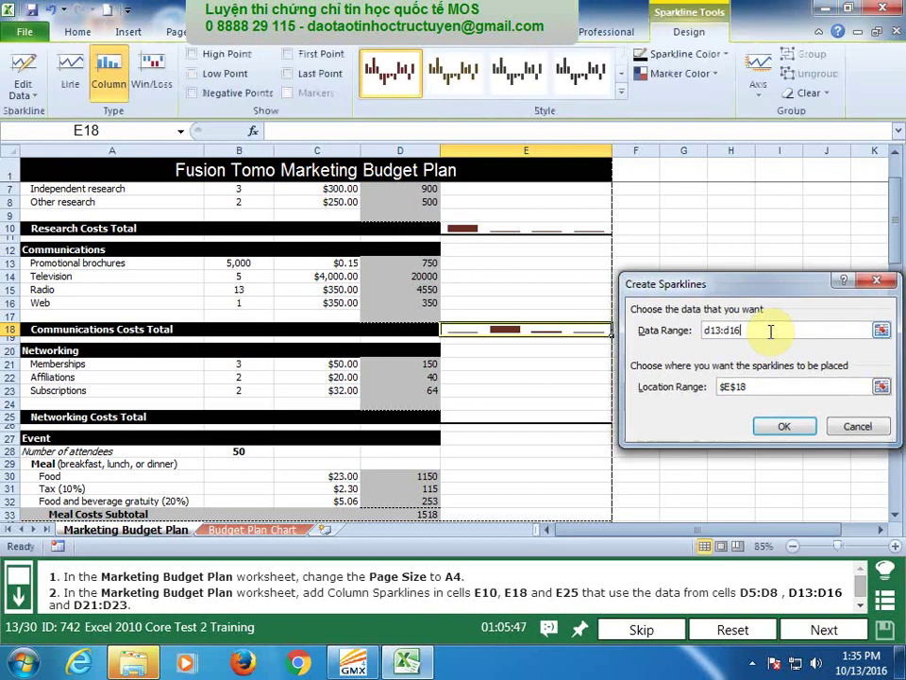
Insert a column sparkline in E25 charting D21:D23, then submit the task.
click(126, 129)
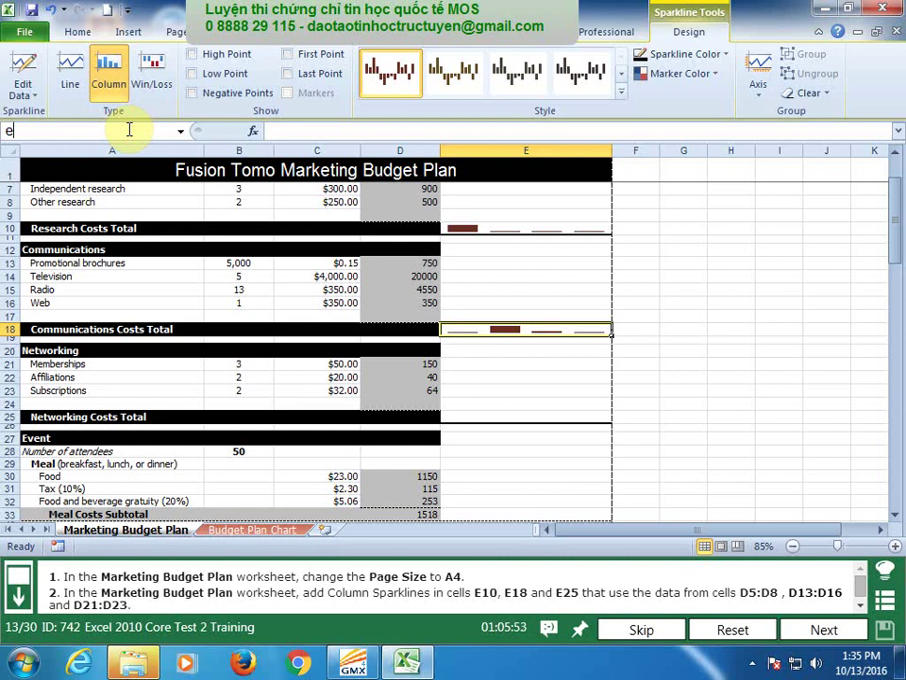
text(E25)
key(Return)
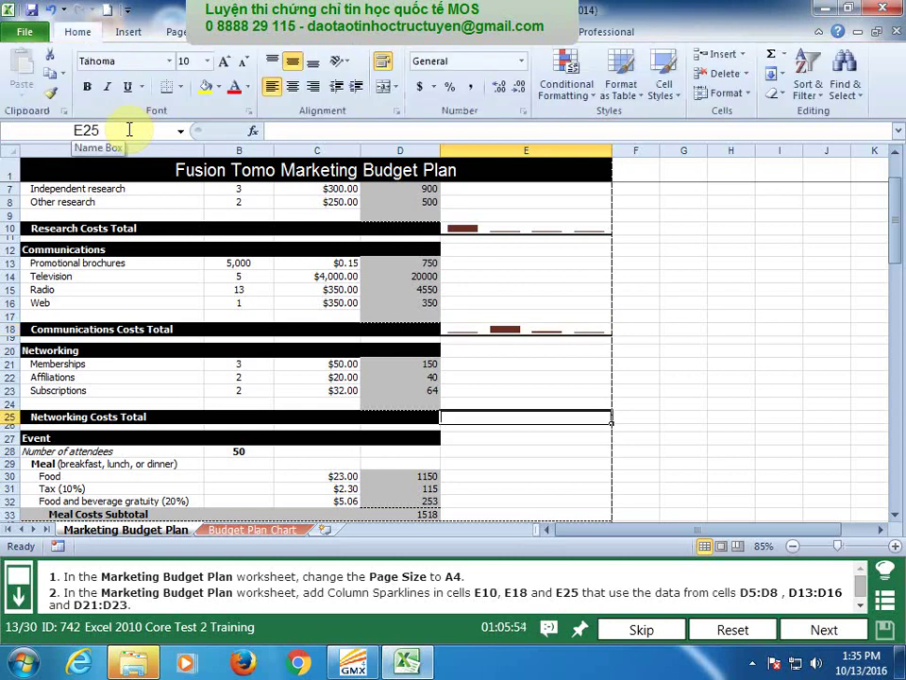
click(128, 31)
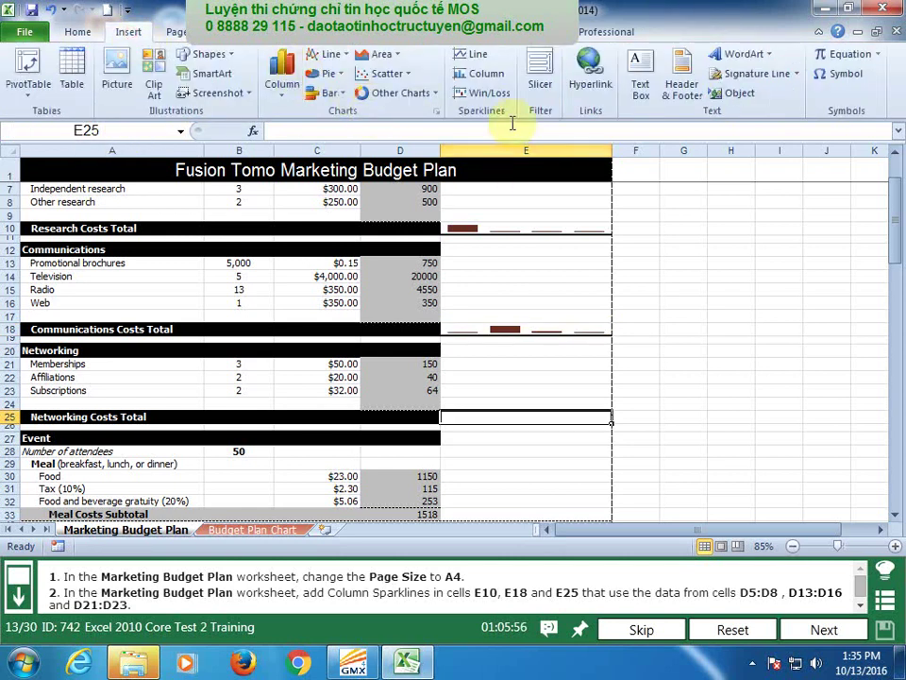
click(484, 73)
text(d21:d23)
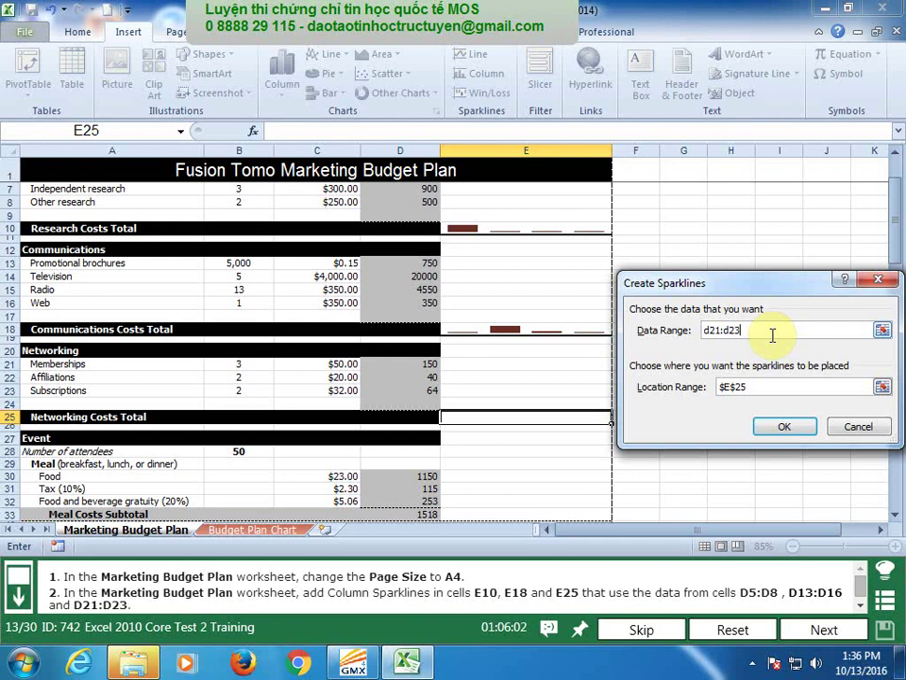
key(Return)
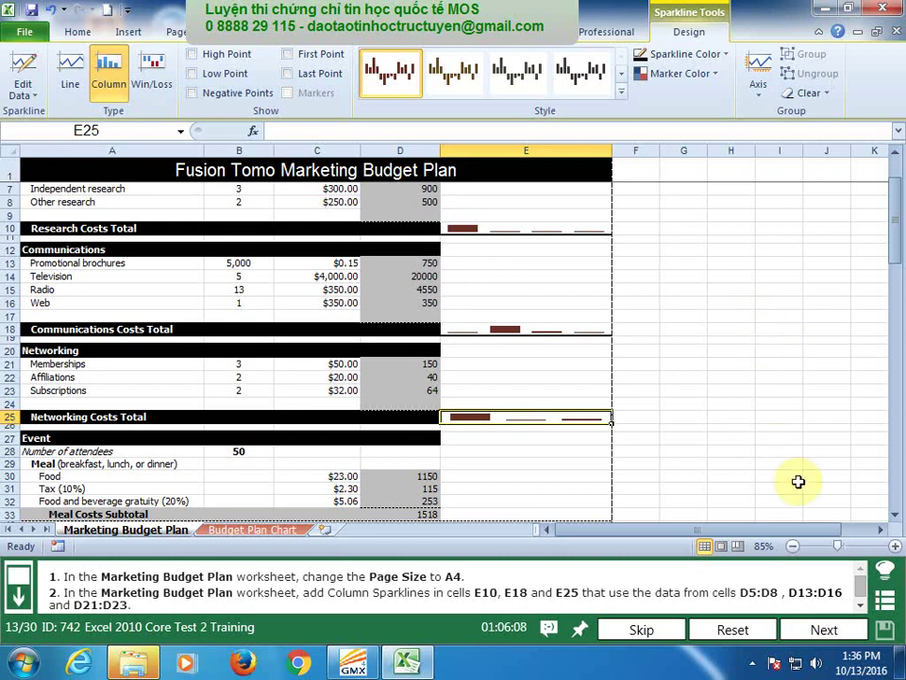
click(838, 631)
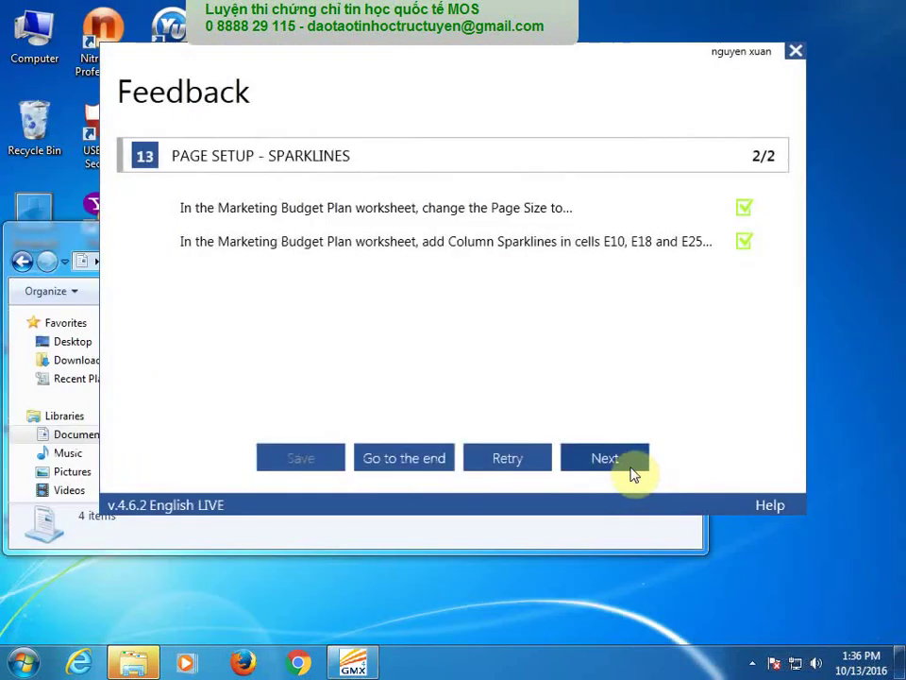
click(623, 459)
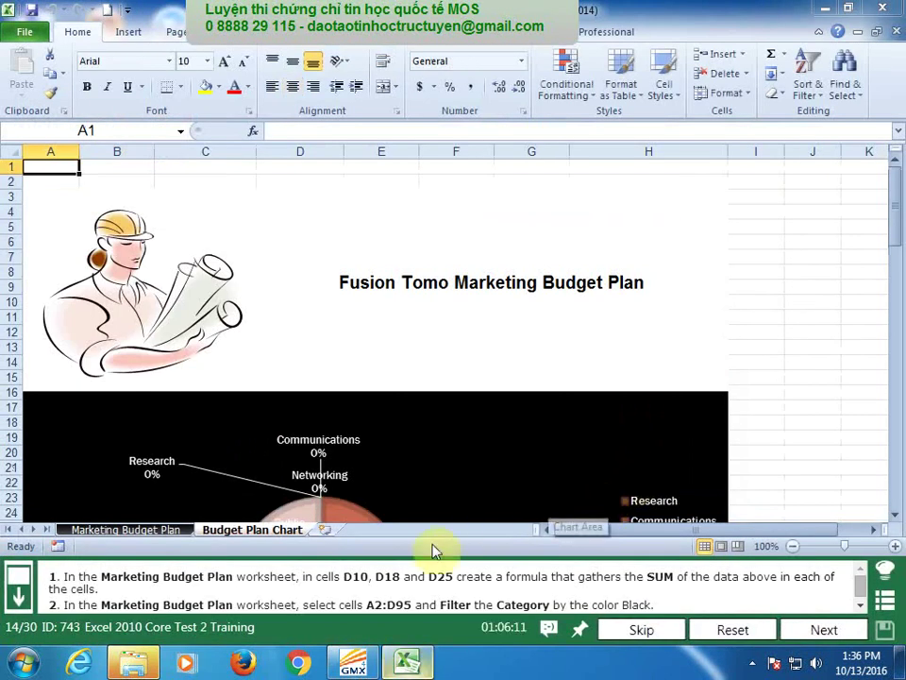
AutoSum the research subtotals into D10 on Marketing Budget Plan, giving 7100.
click(155, 530)
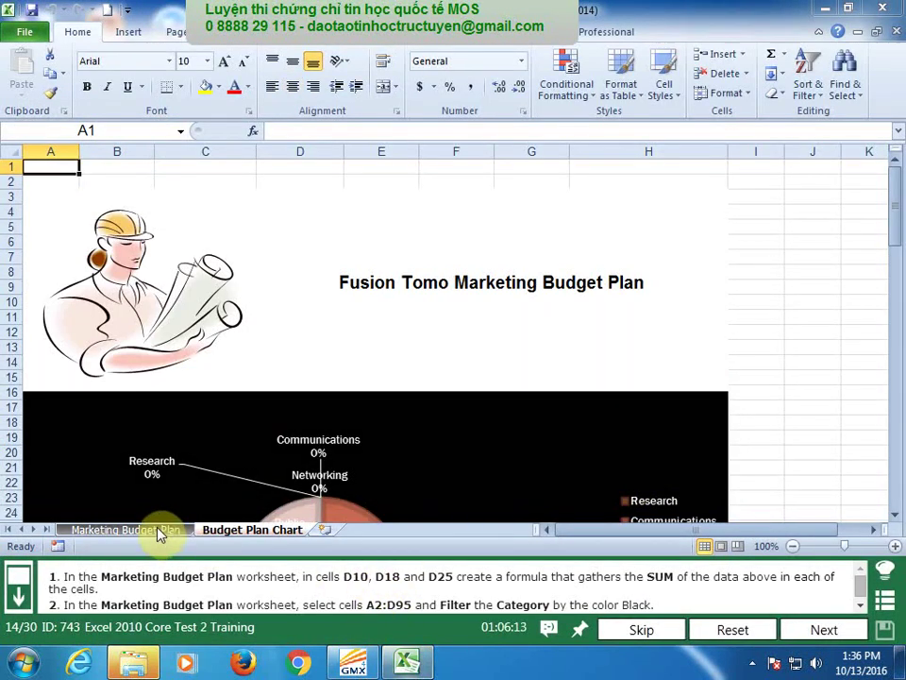
click(129, 131)
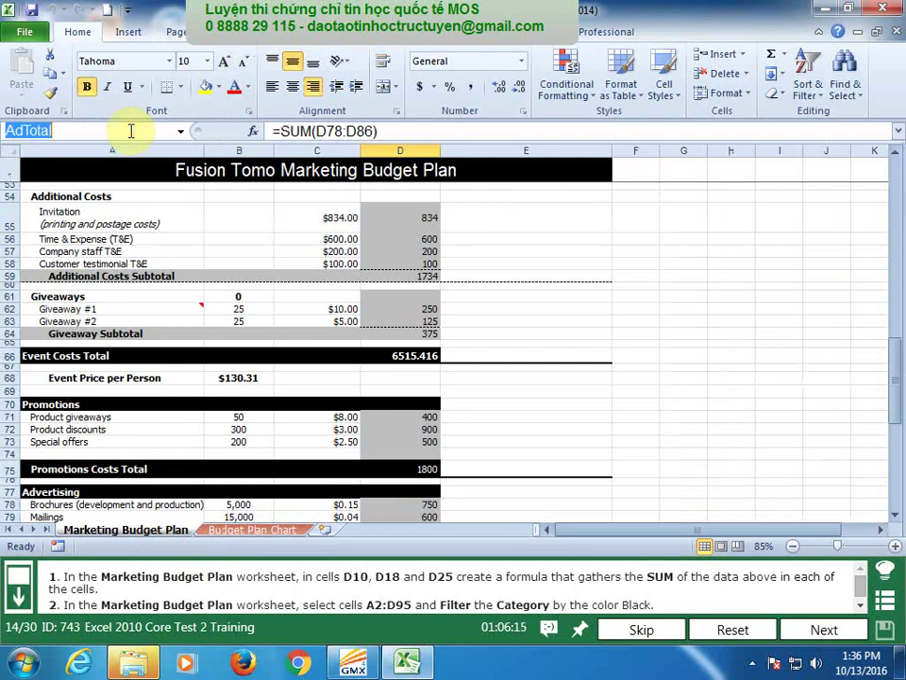
key(Return)
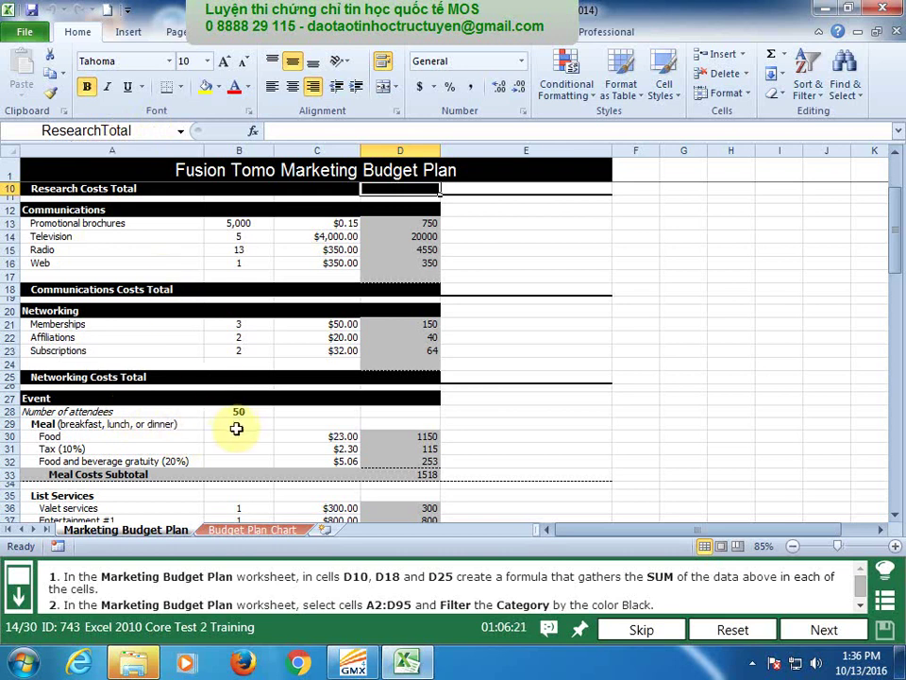
scroll(236, 429, up, 1)
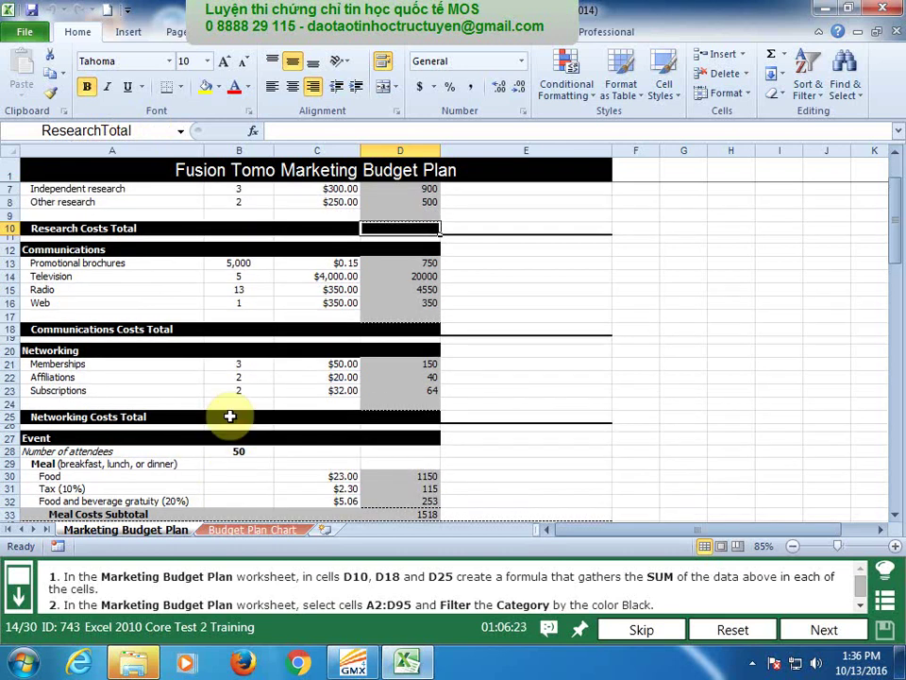
scroll(230, 415, up, 2)
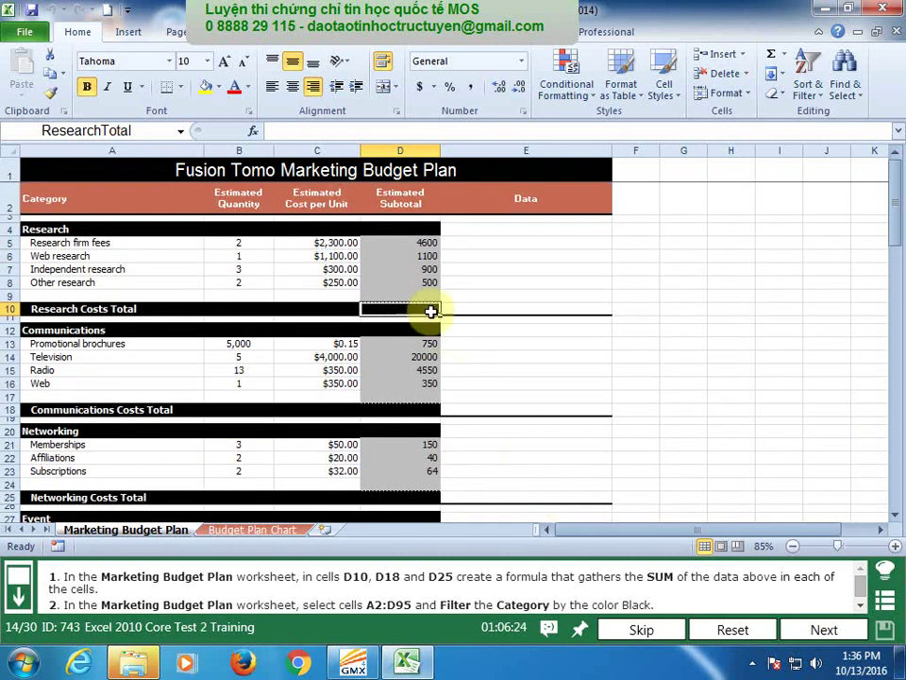
scroll(292, 62, down, 2)
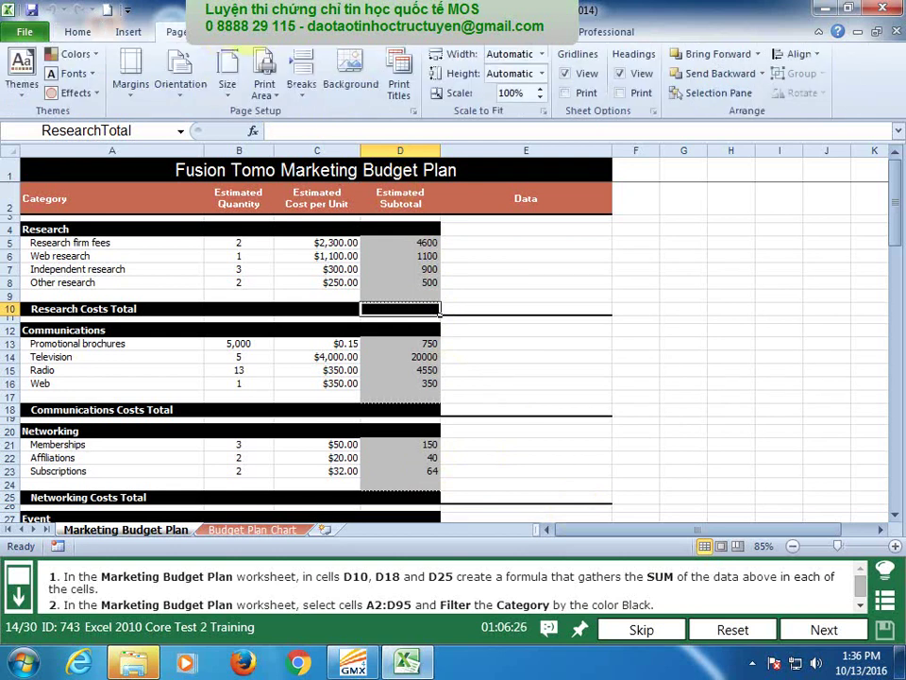
scroll(235, 57, down, 1)
click(100, 56)
key(Return)
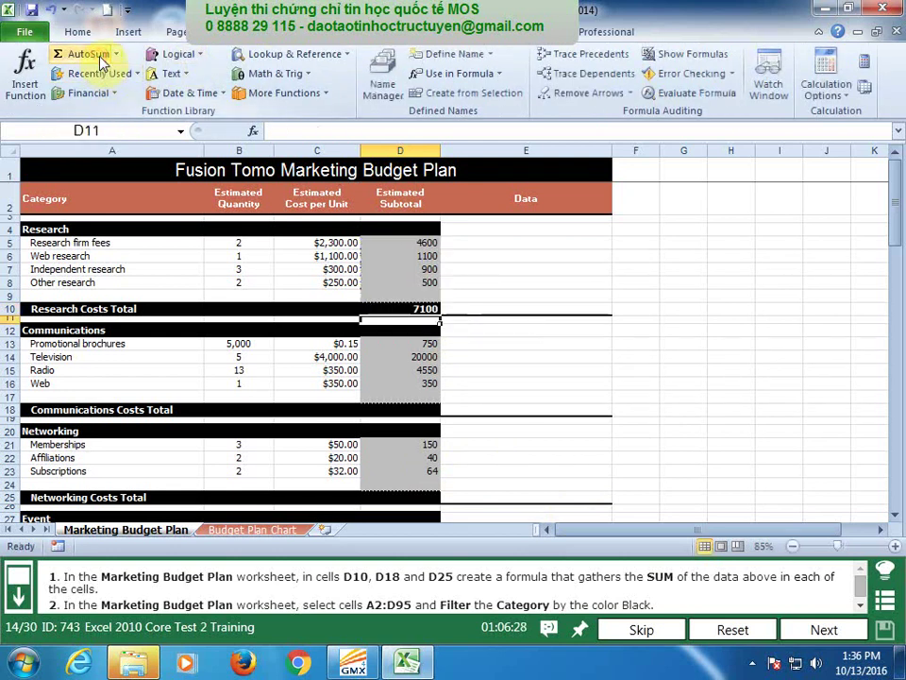
AutoSum totals into D18 and D25, giving 25650 and 254.
click(413, 407)
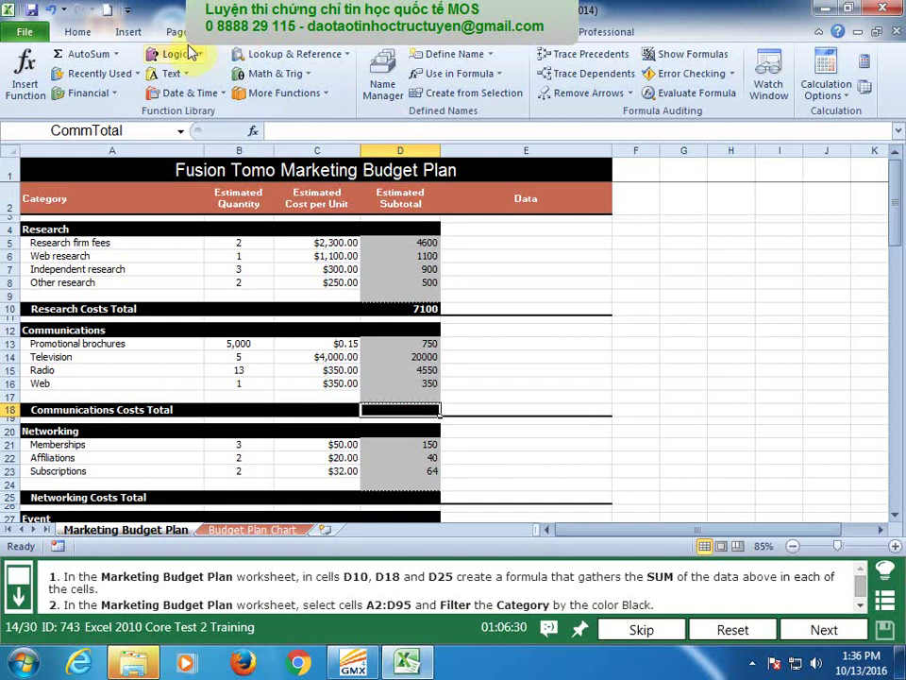
click(100, 58)
key(Return)
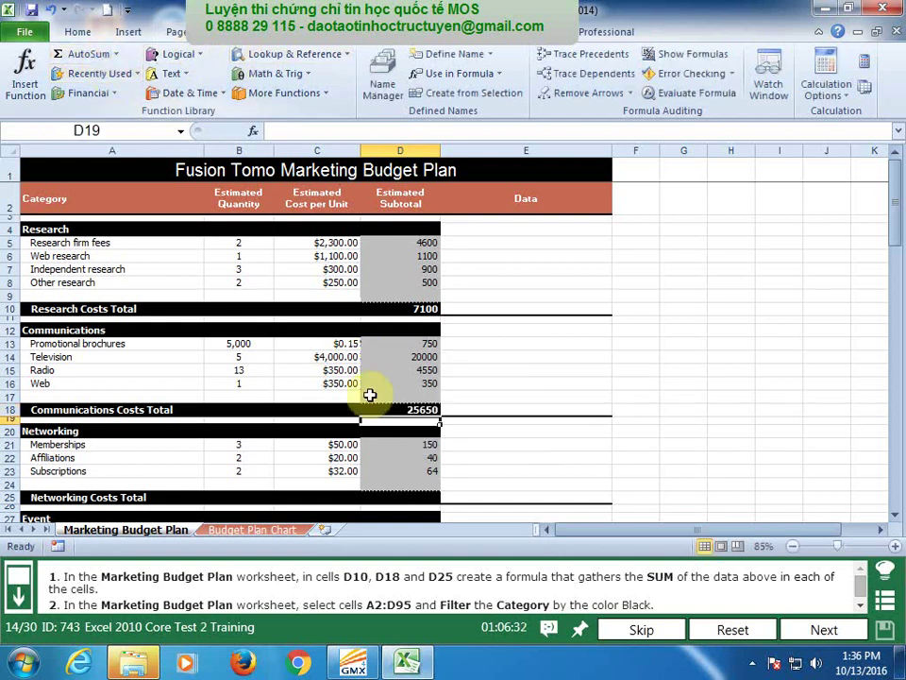
click(414, 498)
click(94, 55)
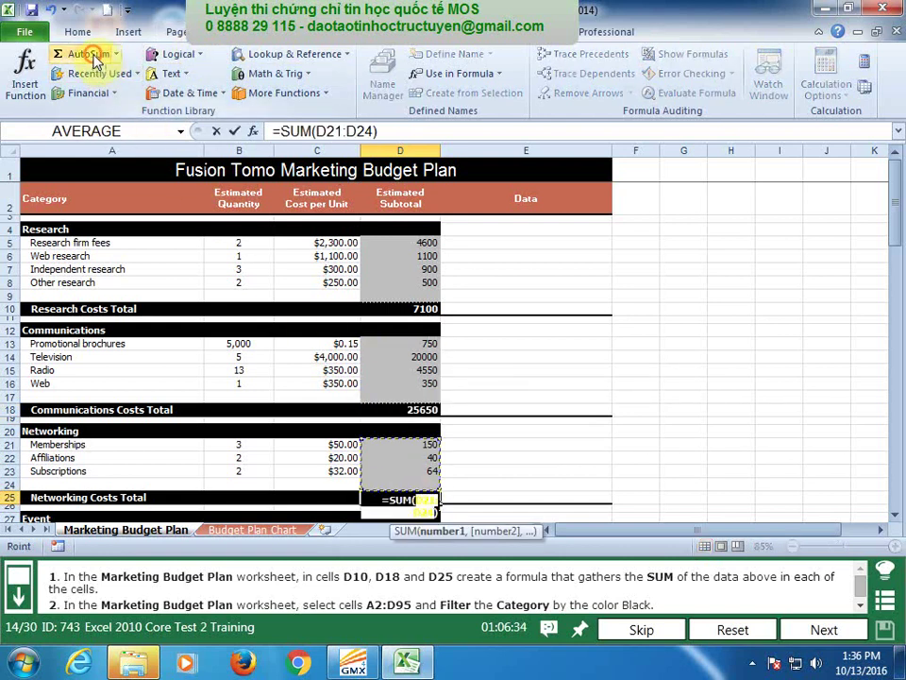
key(Return)
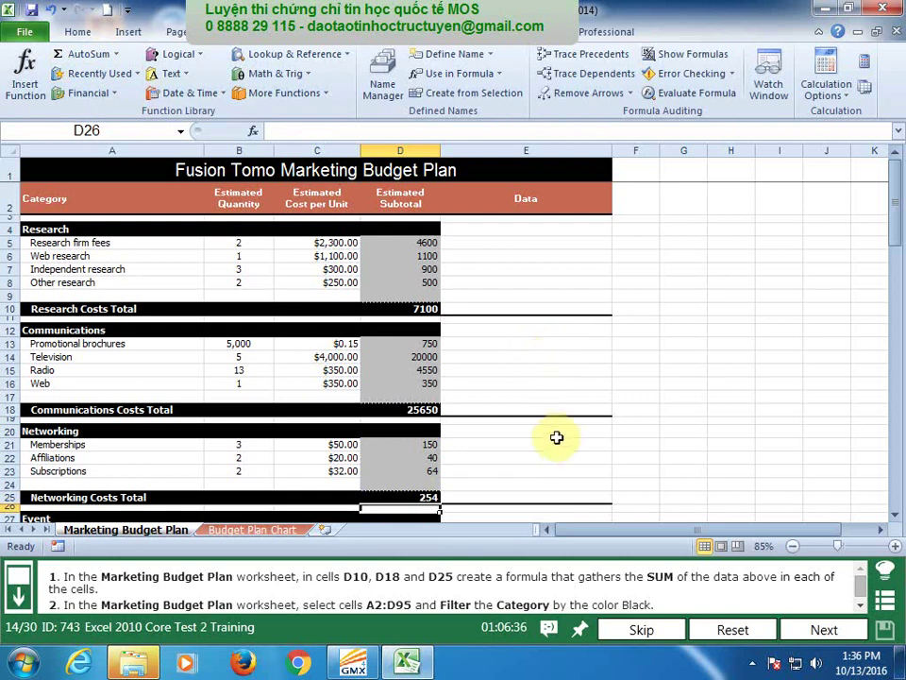
scroll(340, 345, down, 1)
scroll(126, 202, up, 1)
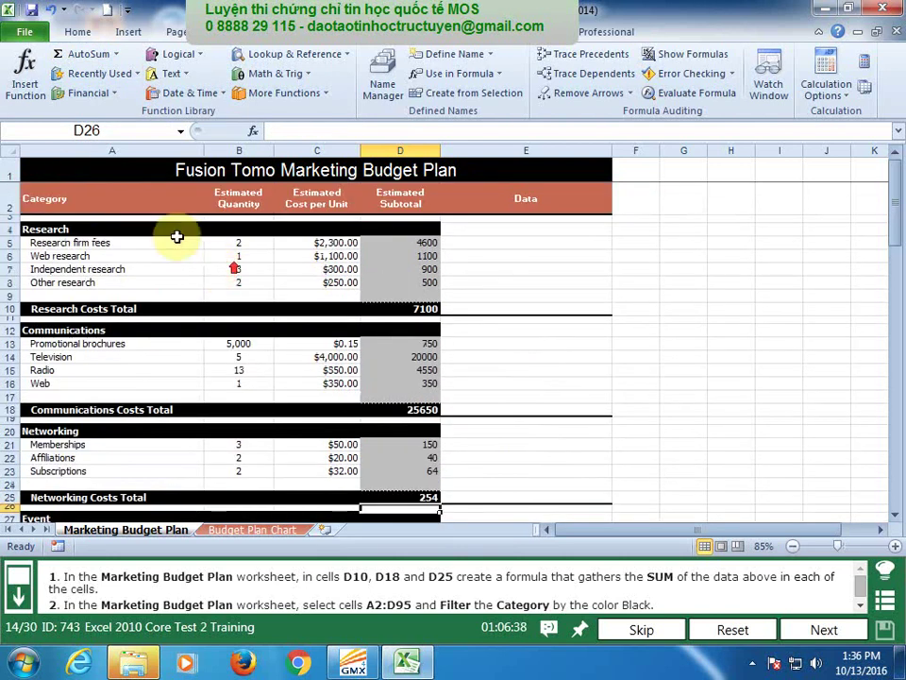
click(71, 196)
Filter A2:D95 to show only black-filled Category rows, then submit task 14.
drag(895, 222, 834, 535)
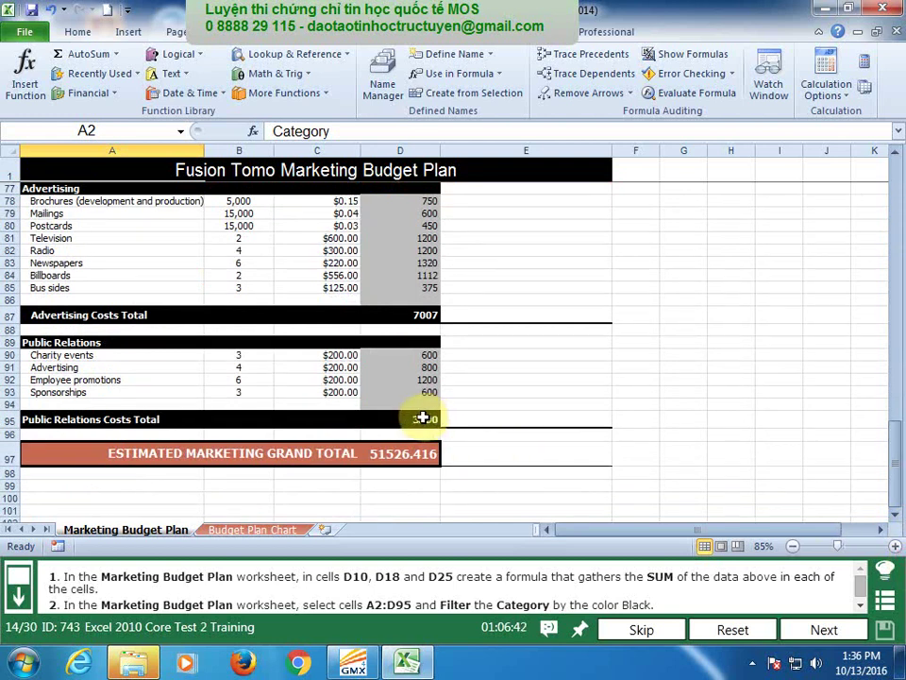
shift+click(422, 417)
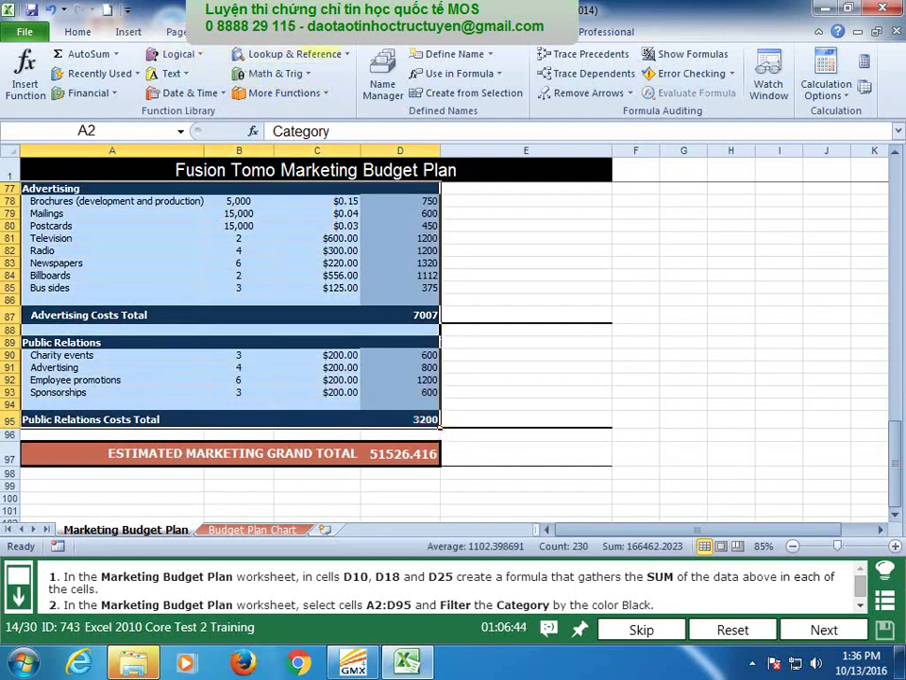
click(314, 31)
click(426, 75)
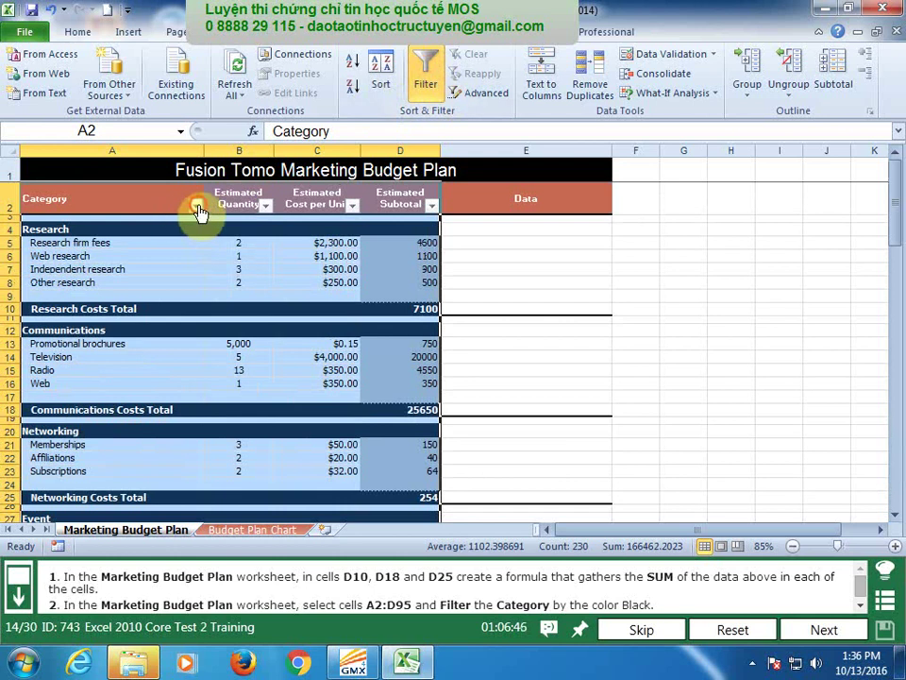
click(196, 207)
mouse_move(373, 289)
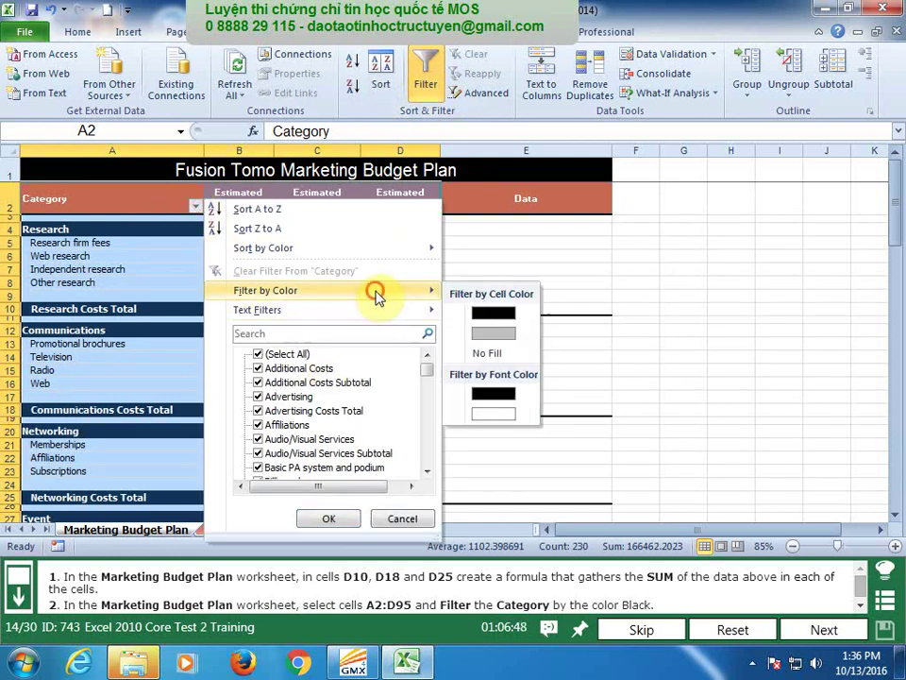
click(500, 315)
click(730, 329)
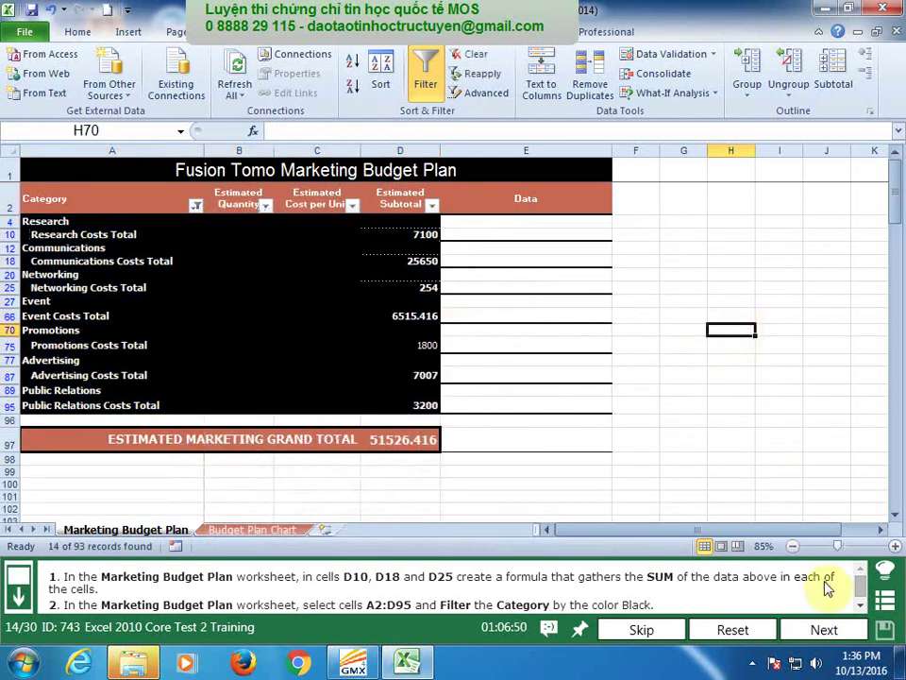
click(823, 629)
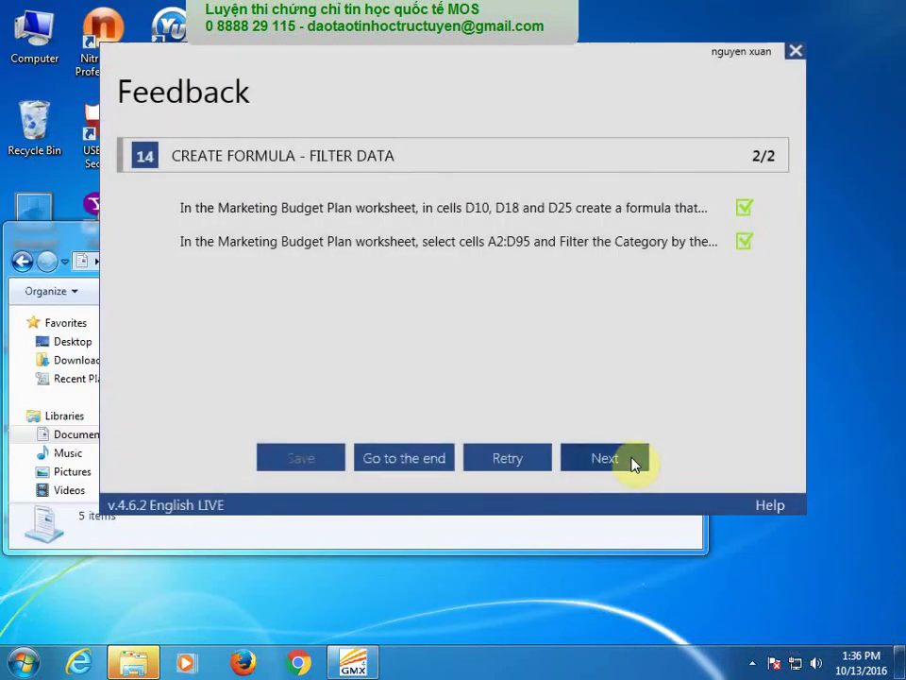
click(631, 461)
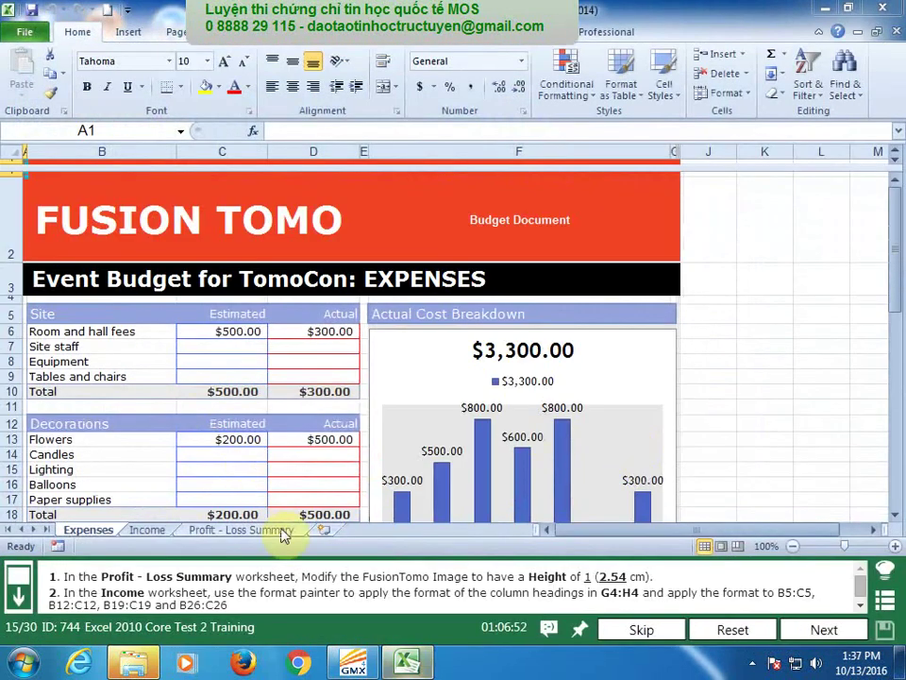
Set the FusionTomo logo's height to 1" on Profit - Loss Summary, then open the Income sheet.
click(281, 533)
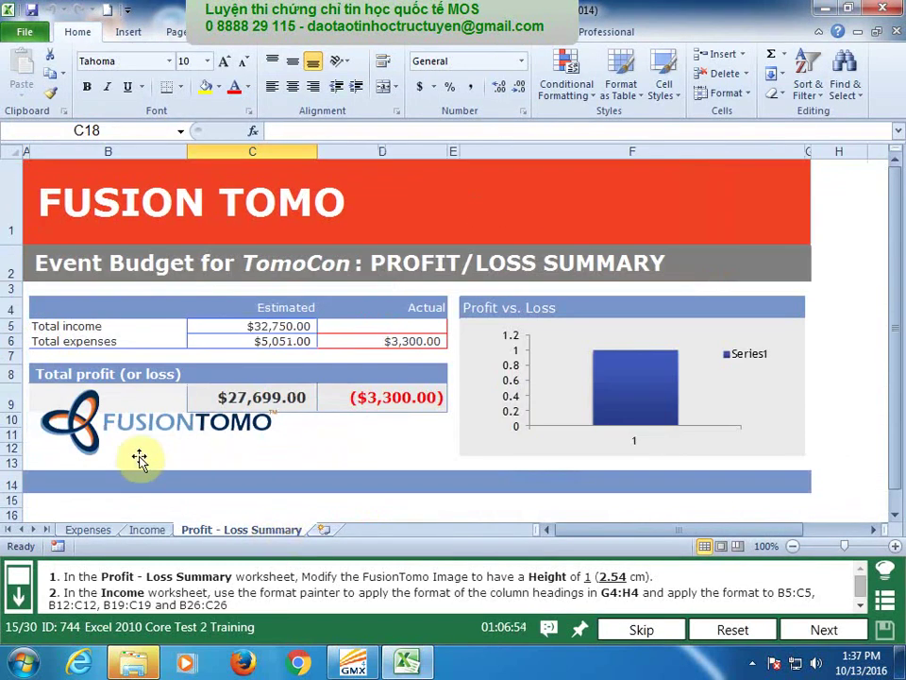
click(87, 433)
click(683, 33)
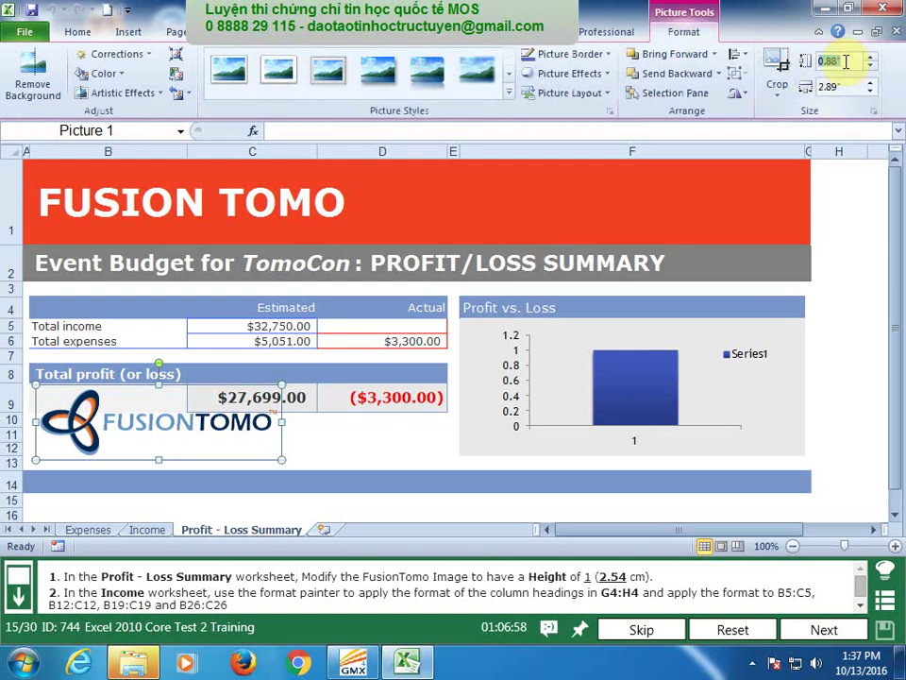
text(1)
key(Return)
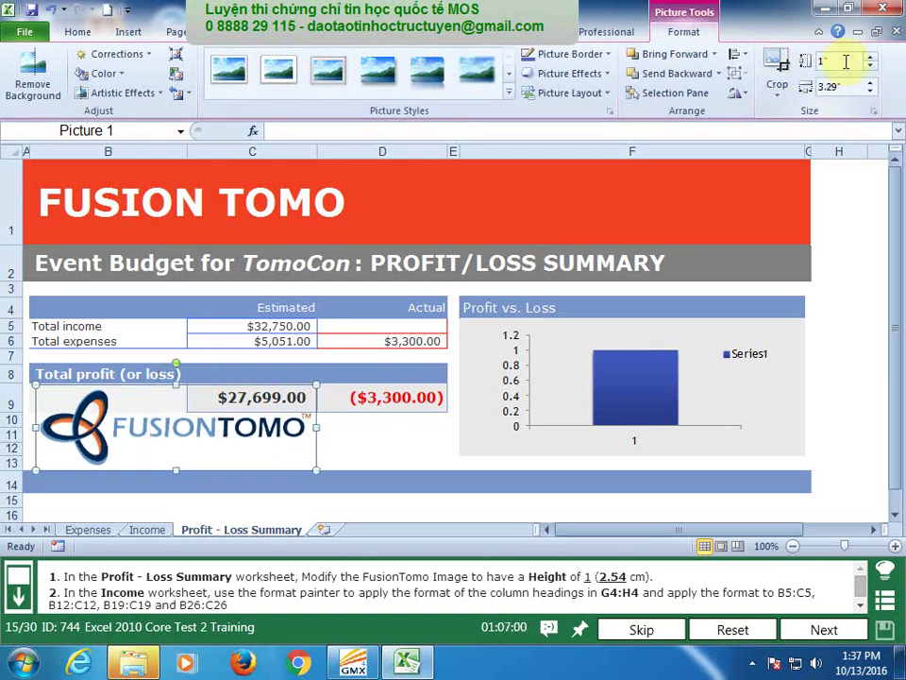
click(151, 530)
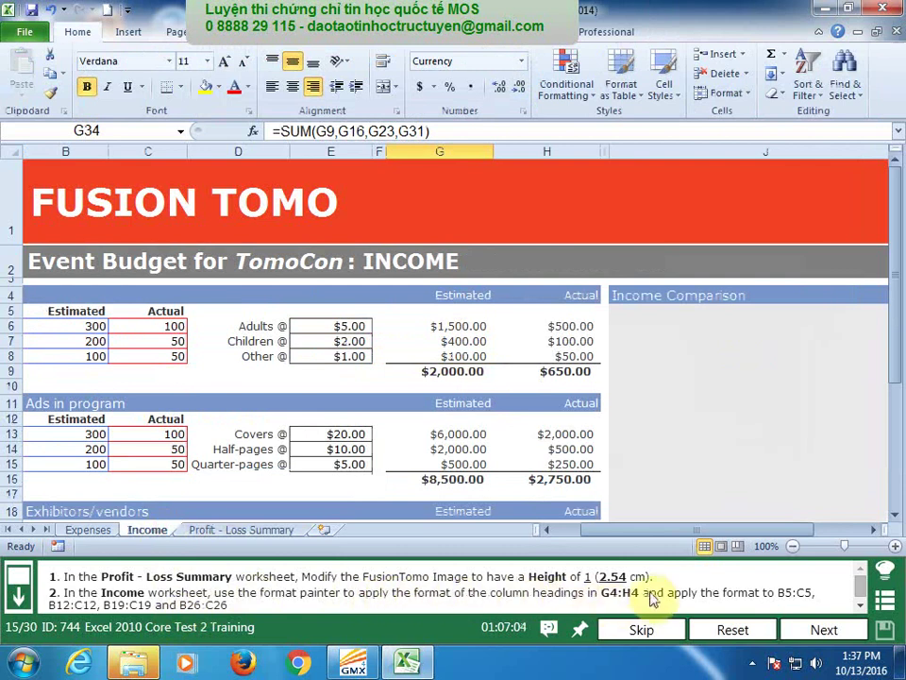
Copy the Estimated/Actual headings in G4:H4.
click(458, 403)
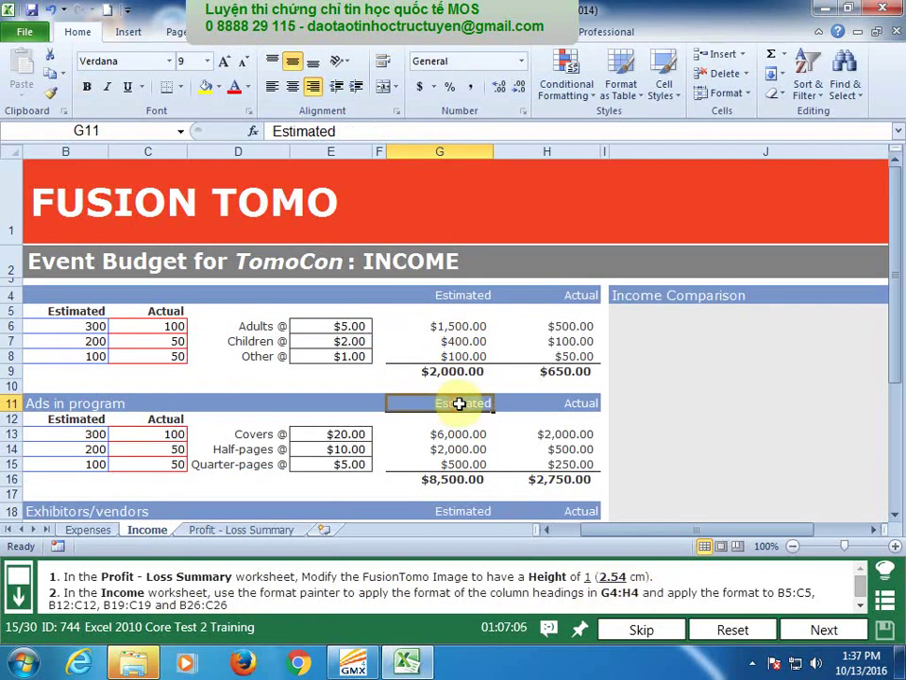
click(119, 129)
text(g)
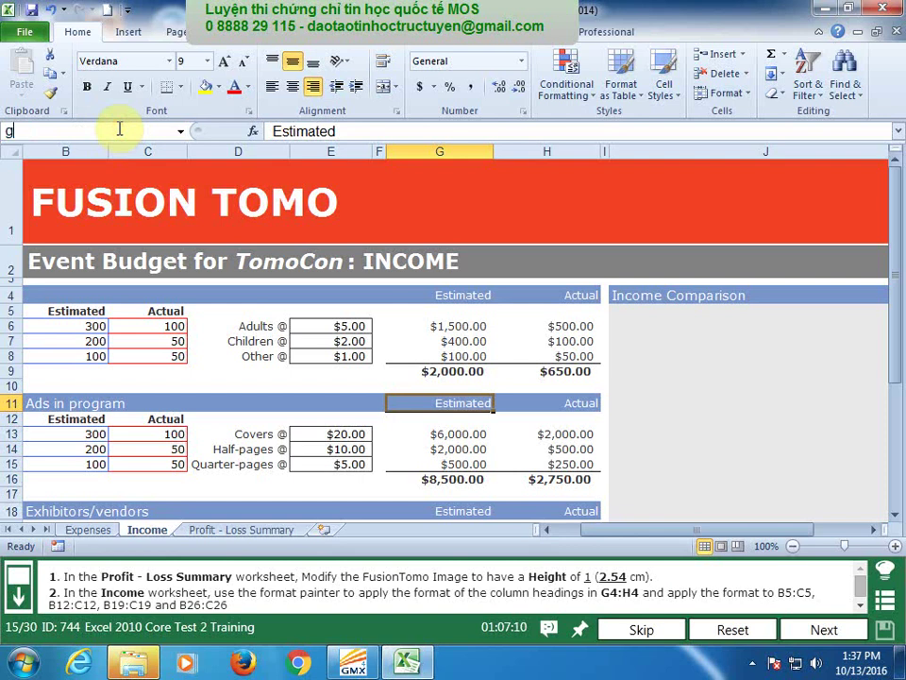
text(4)
key(Return)
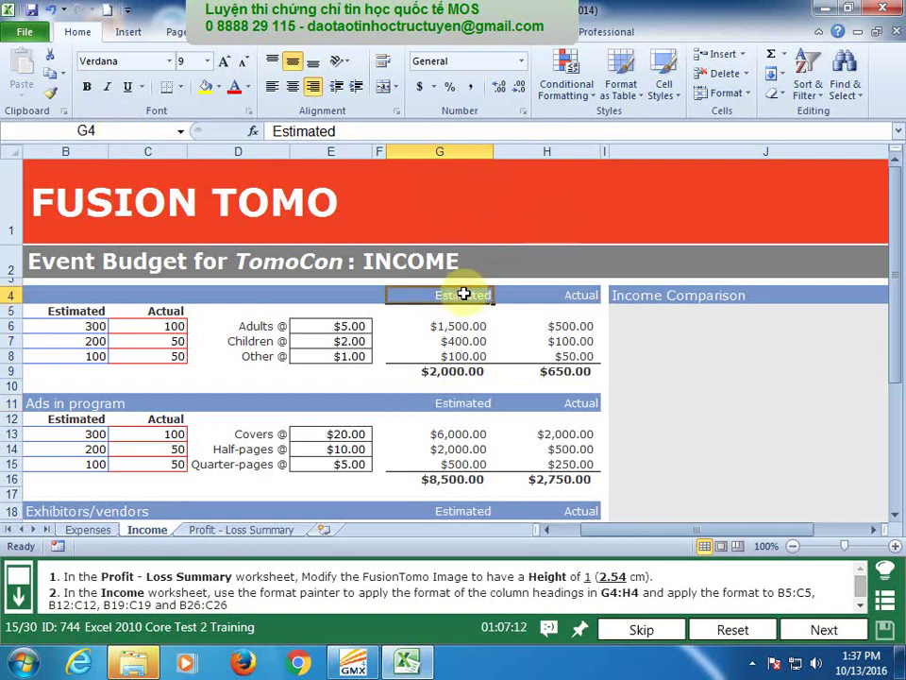
drag(464, 294, 549, 293)
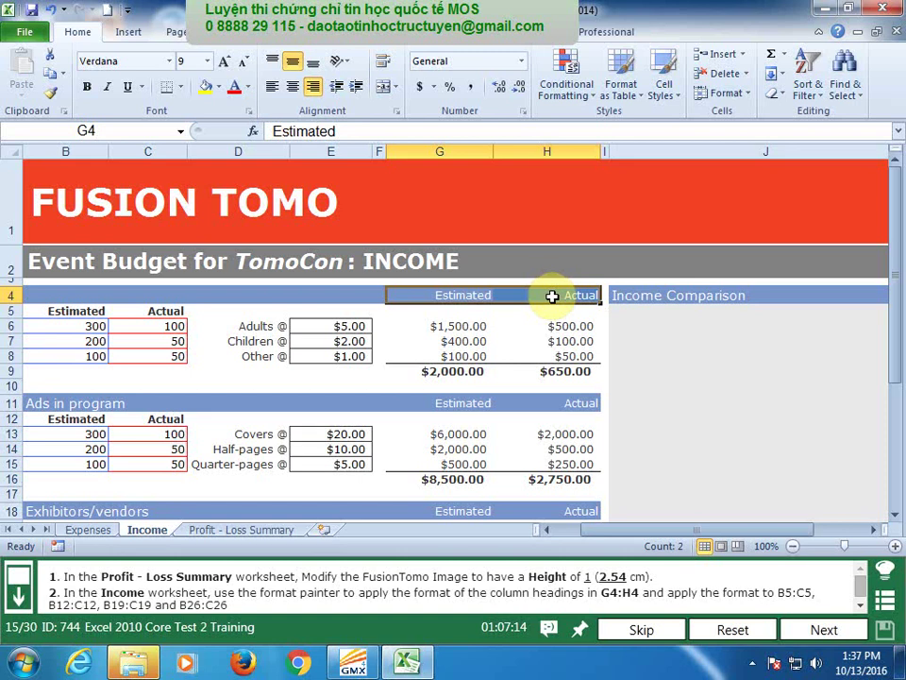
right_click(552, 296)
click(594, 267)
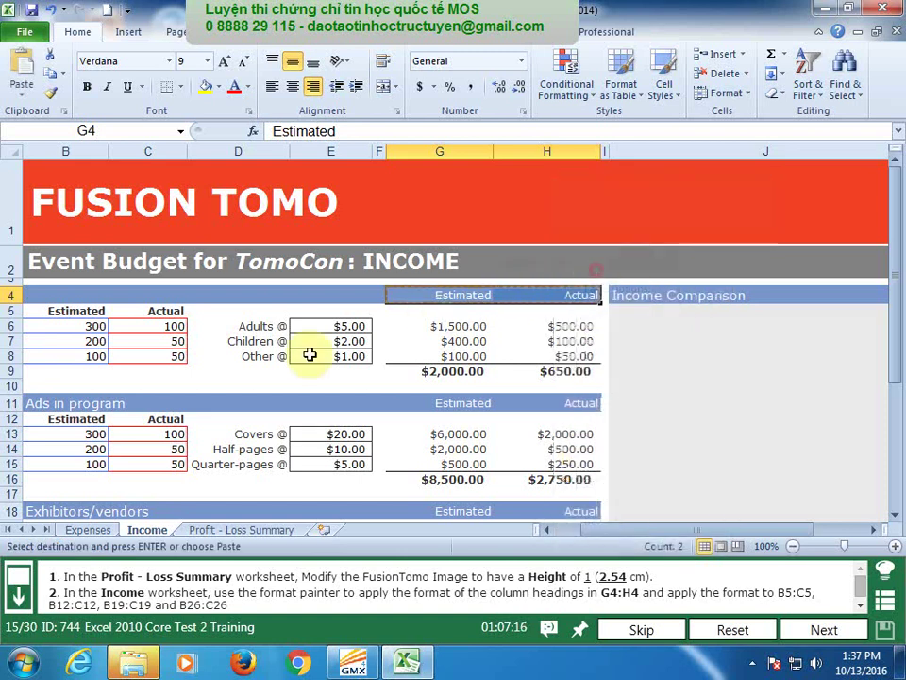
Paste the G4:H4 formatting onto B5:C5, B12:C12, B19:C19 and B26:C26, then submit.
click(76, 309)
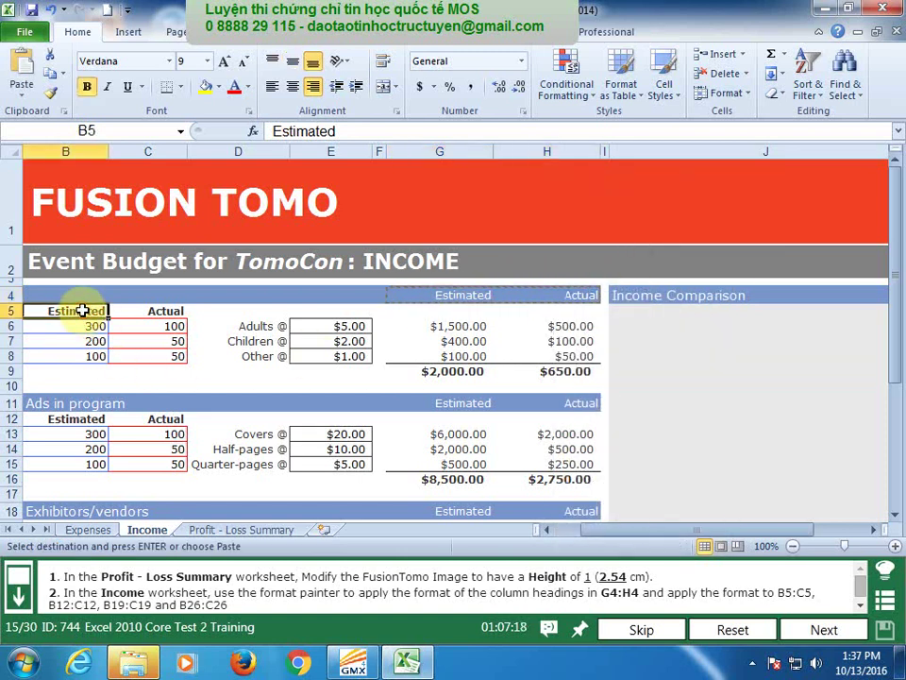
key(ctrl+v)
click(89, 418)
key(ctrl+v)
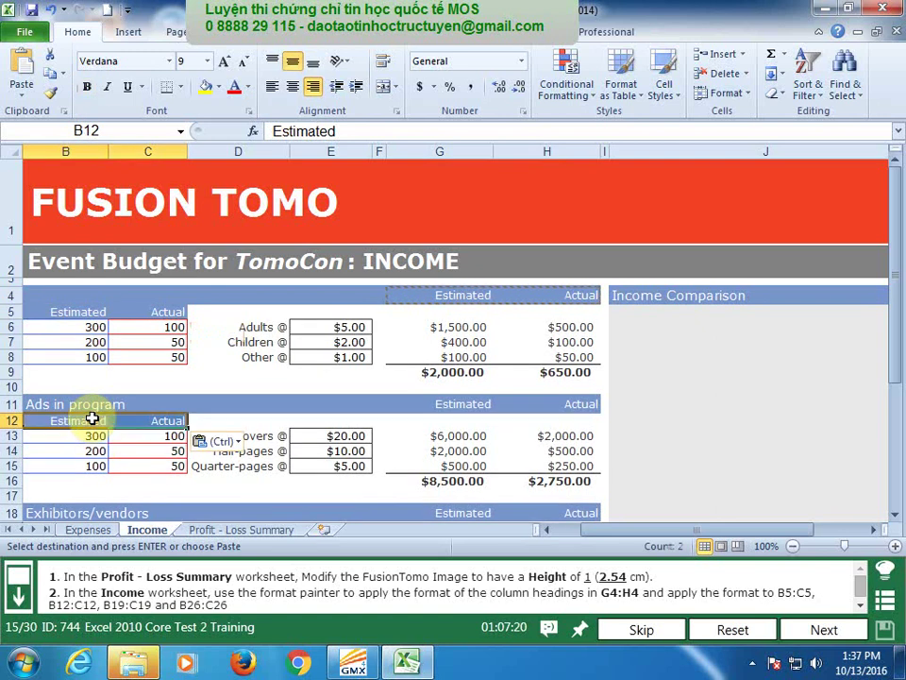
scroll(101, 473, down, 1)
click(84, 401)
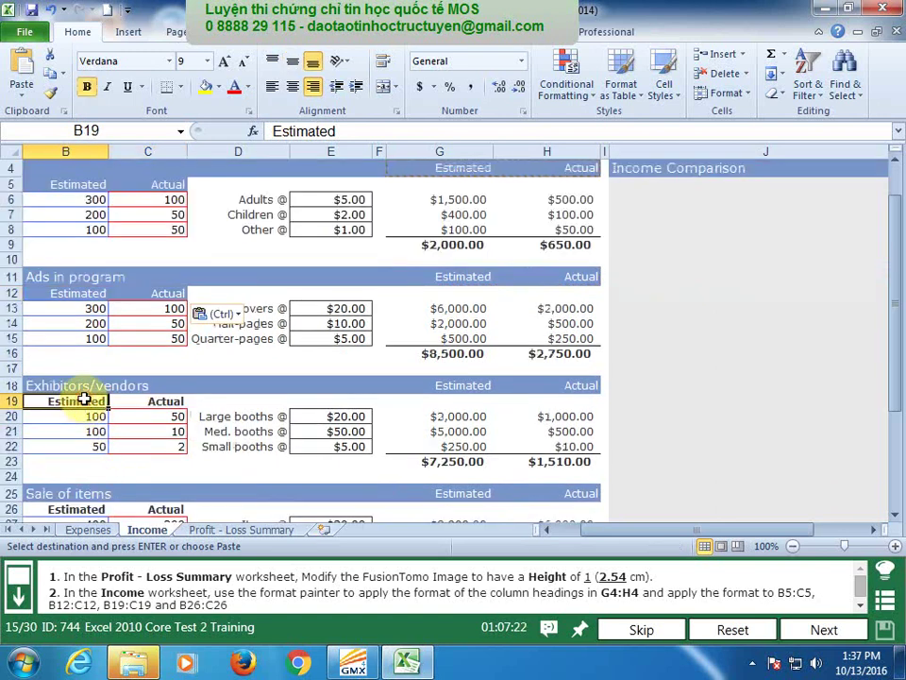
key(ctrl+v)
scroll(123, 472, down, 2)
click(82, 418)
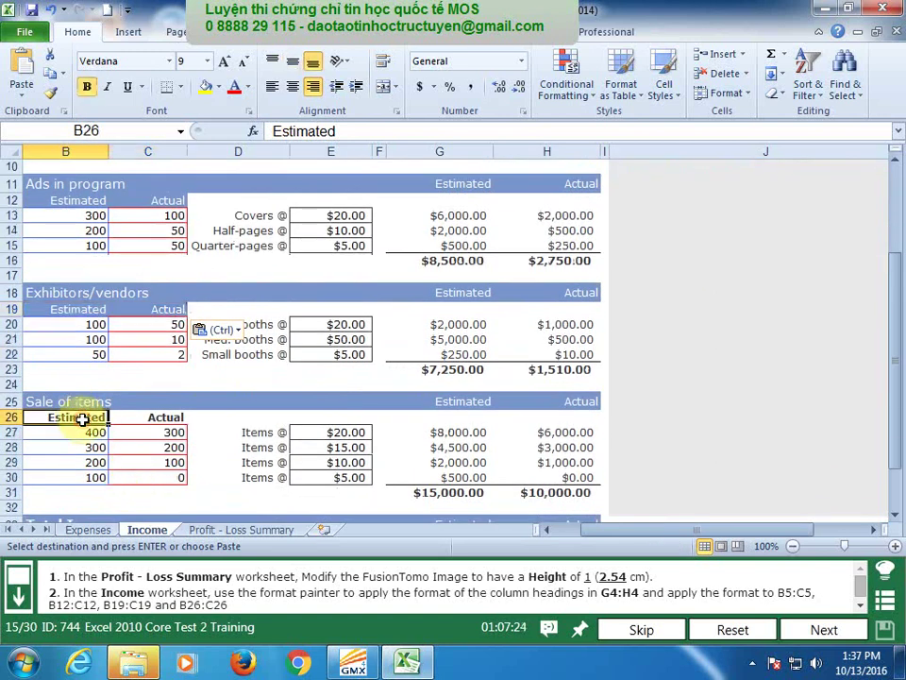
key(ctrl+v)
scroll(329, 397, down, 2)
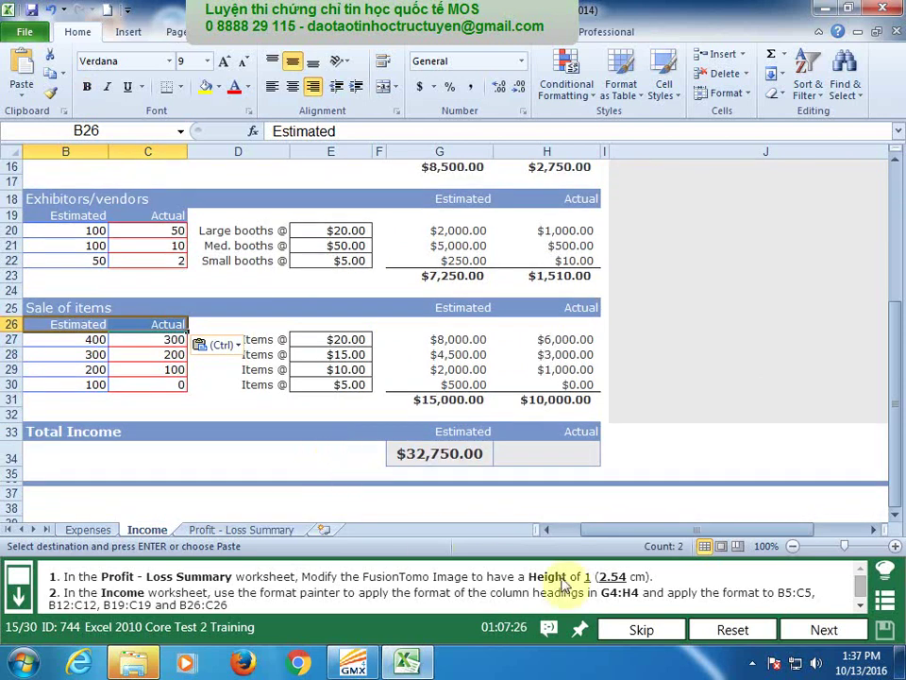
click(837, 629)
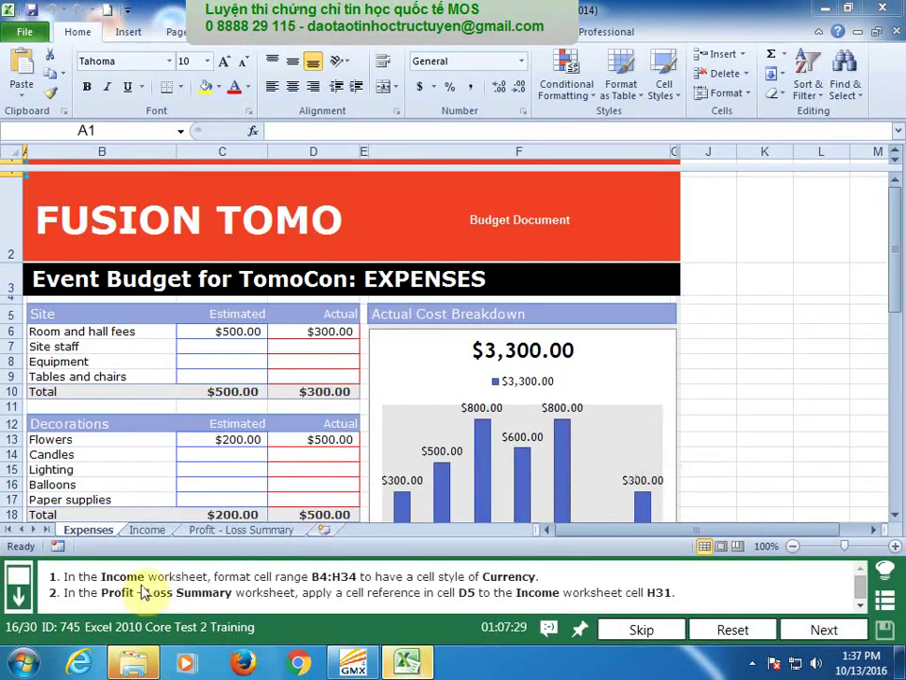
Apply Currency format to Income cells B4:H34, then go to the Profit - Loss Summary sheet.
click(149, 532)
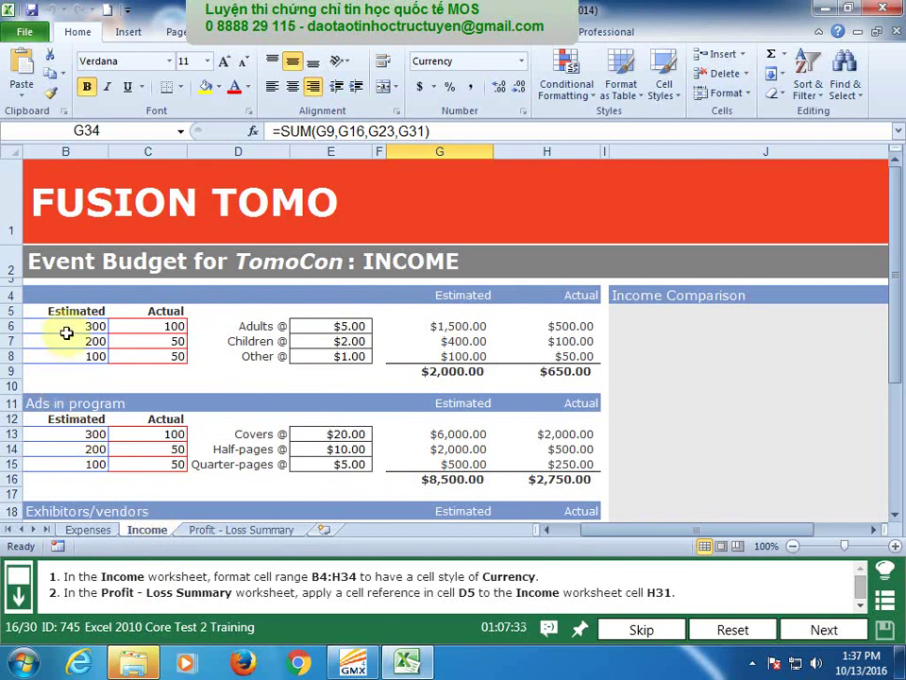
click(72, 294)
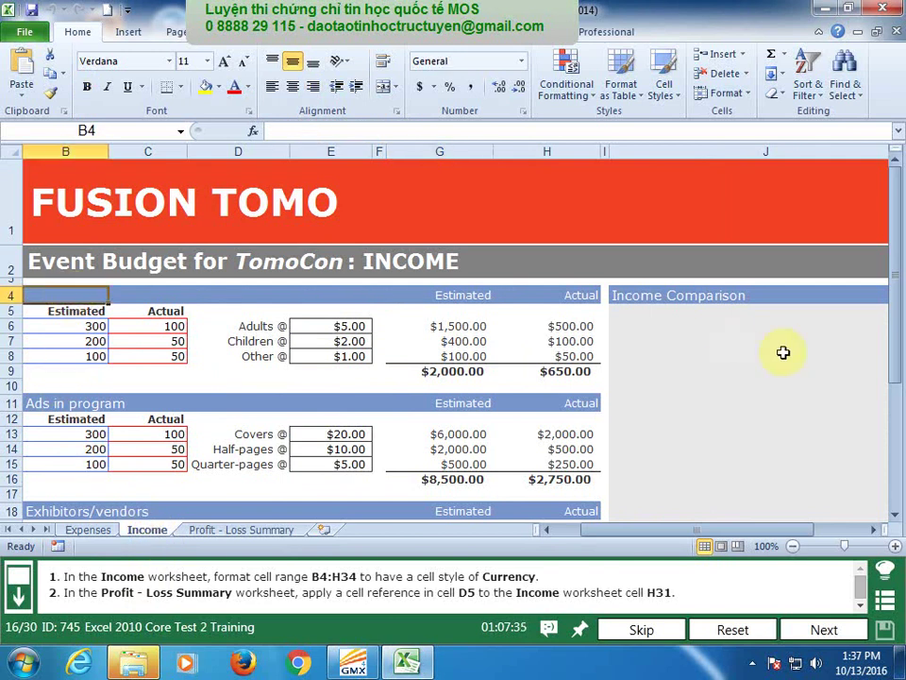
drag(893, 335, 893, 462)
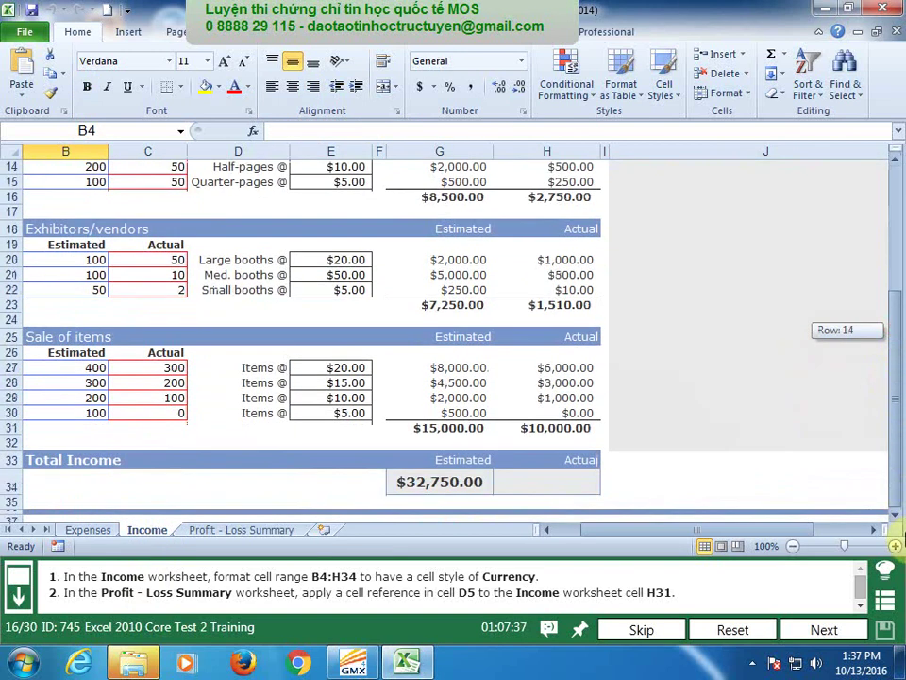
shift+click(561, 488)
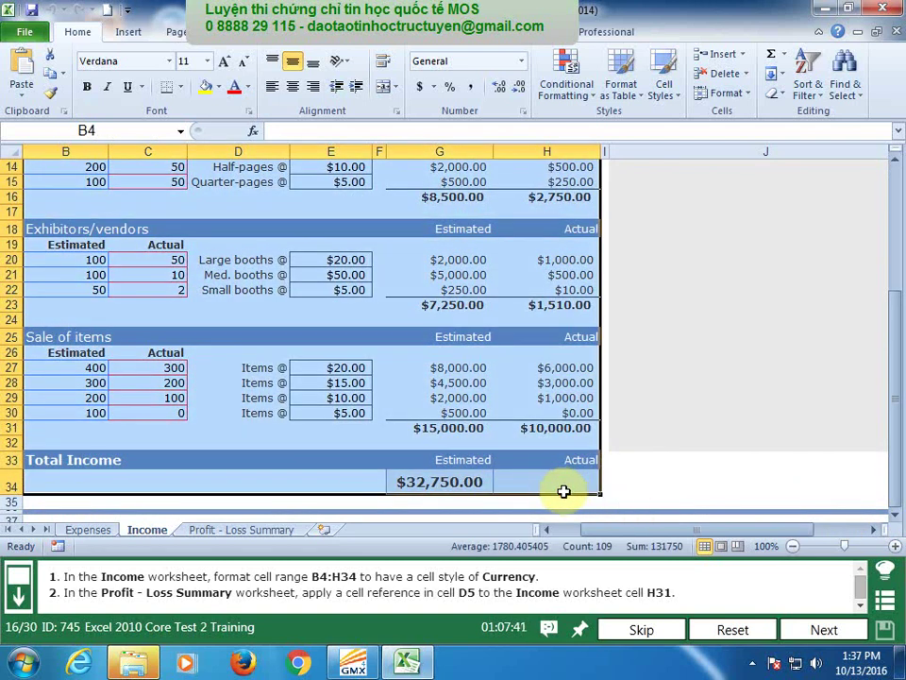
click(521, 60)
click(498, 159)
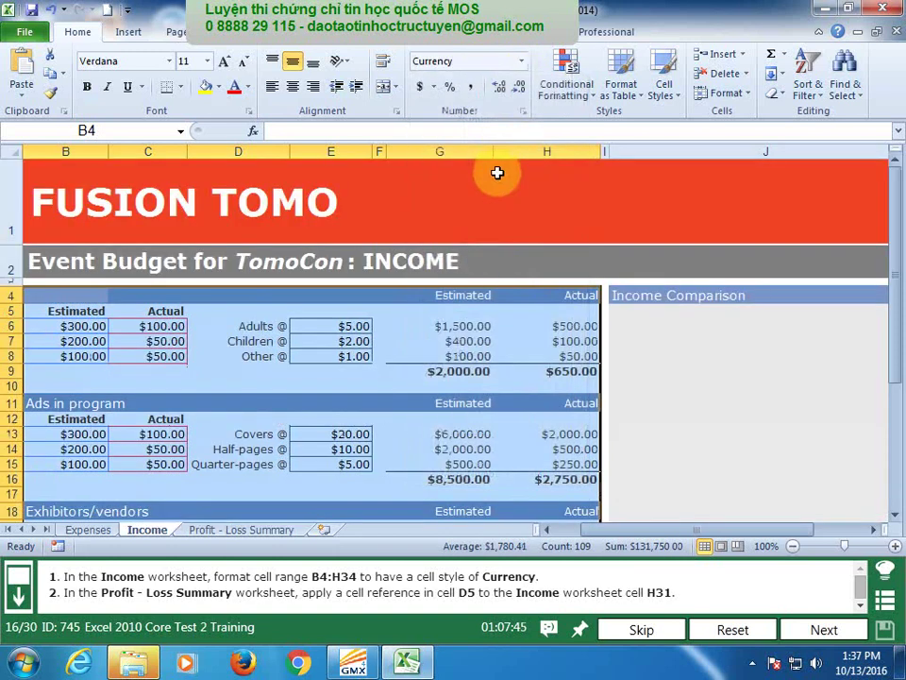
click(238, 529)
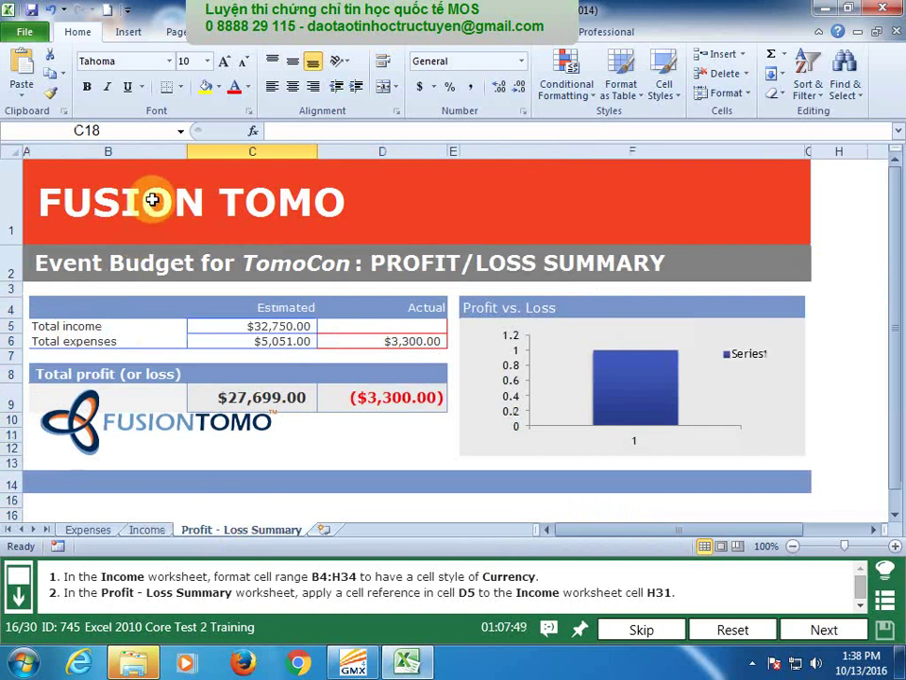
Set D5 to =Income!H31, showing $10,000.00, then submit task 16 and continue.
click(119, 134)
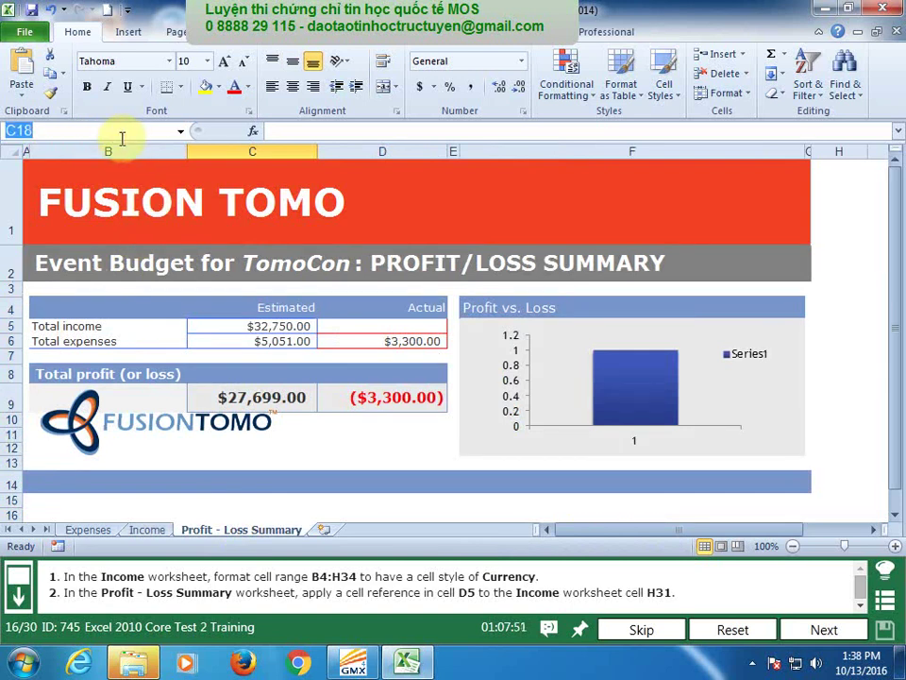
text(d5)
key(Return)
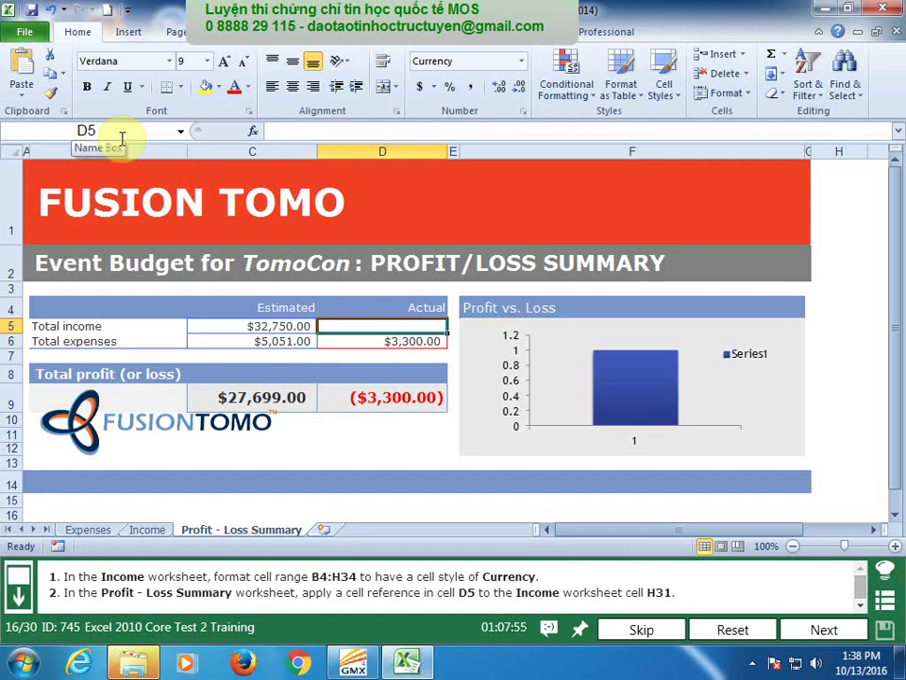
text(=)
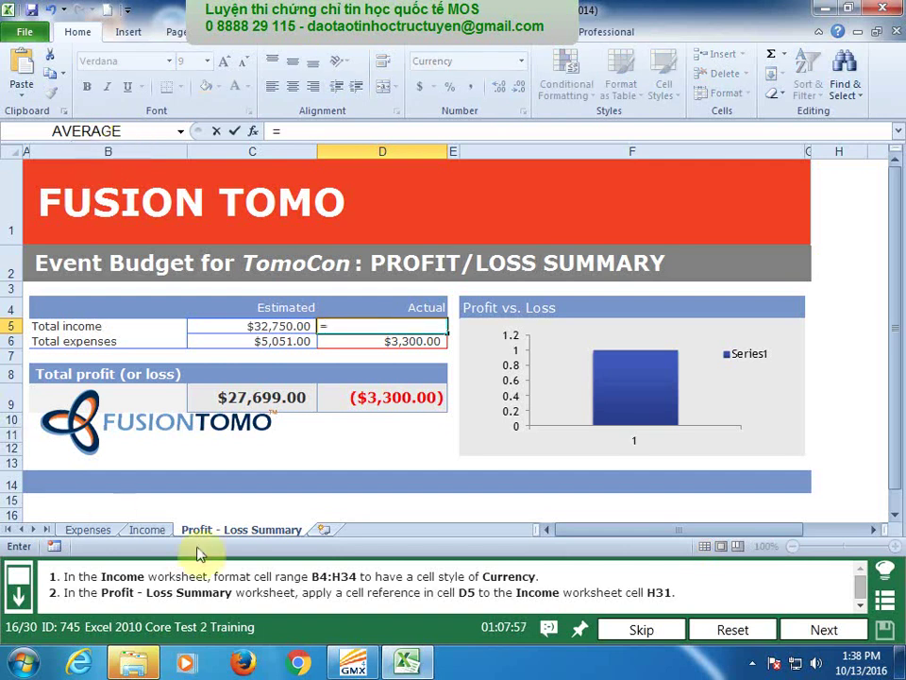
click(151, 530)
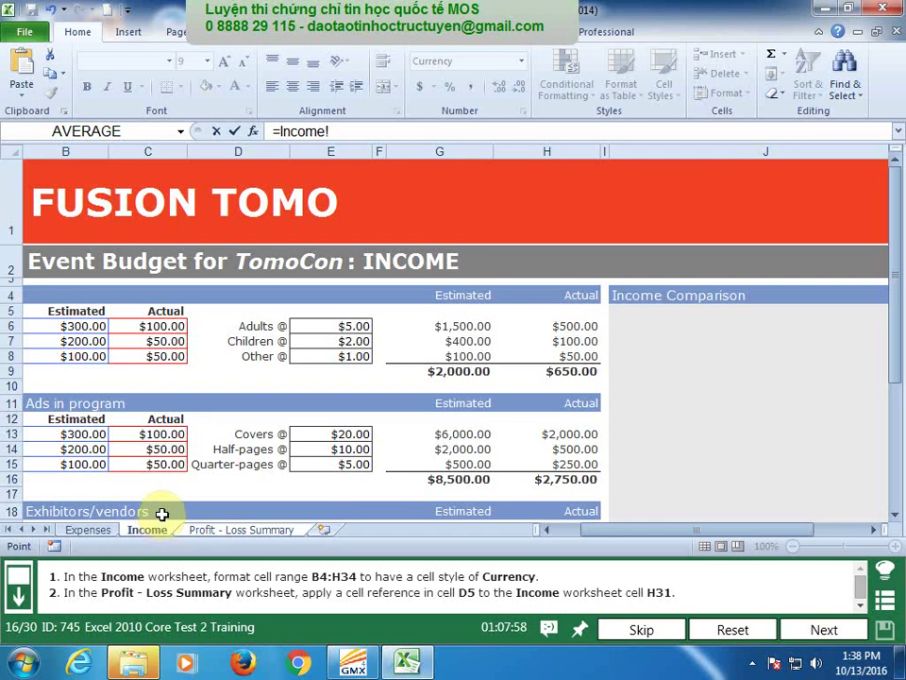
key(Return)
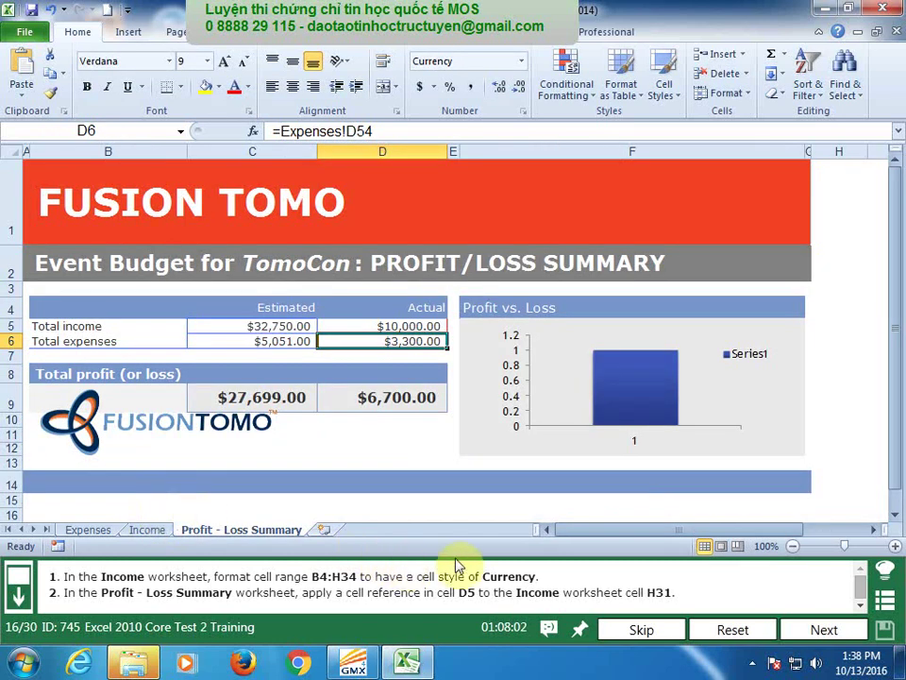
click(824, 630)
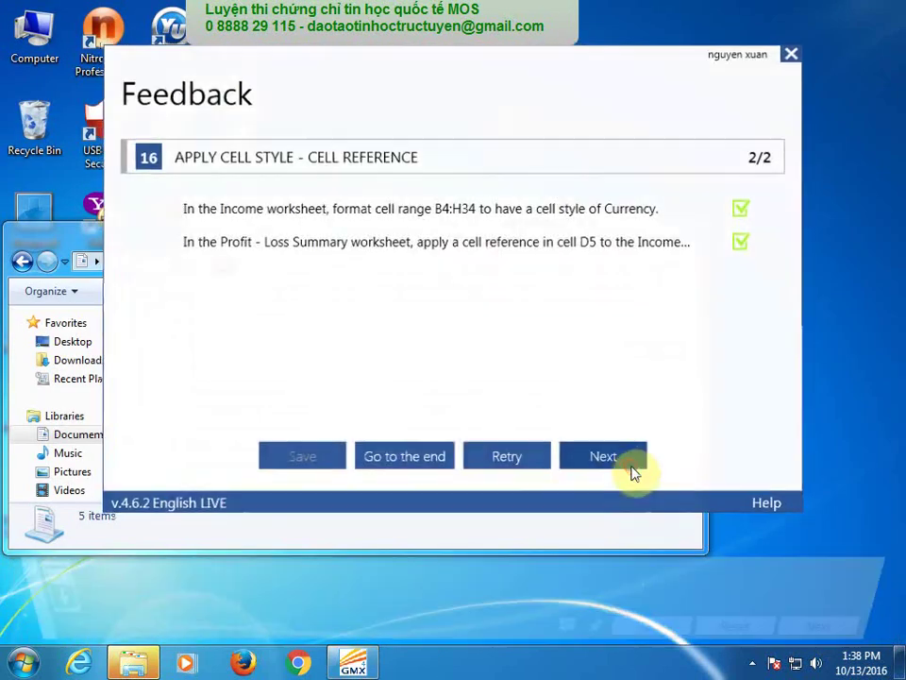
click(631, 470)
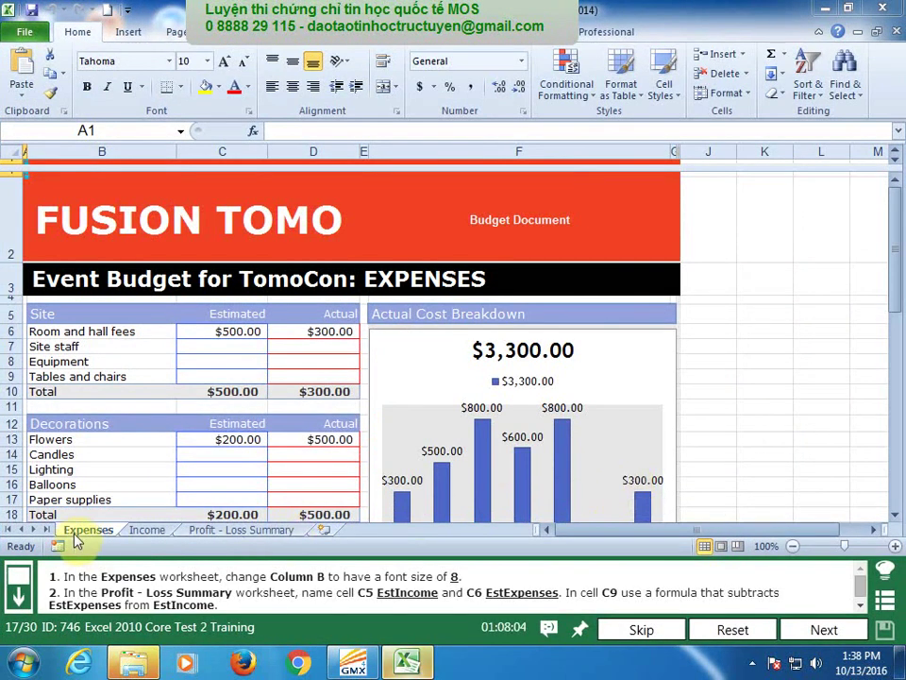
Set the font size of Expenses column B to 8.
click(99, 149)
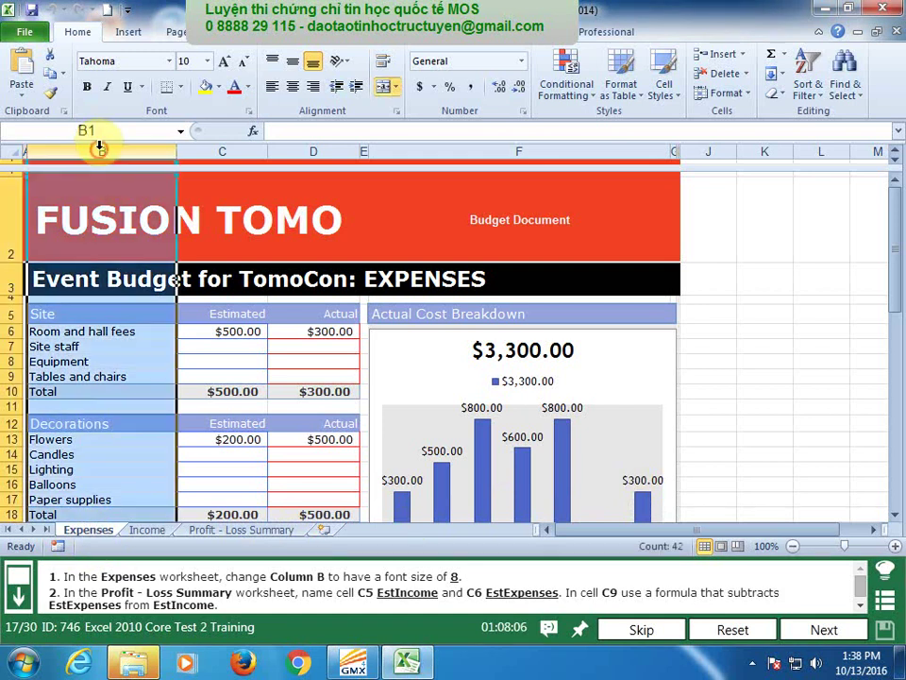
click(203, 60)
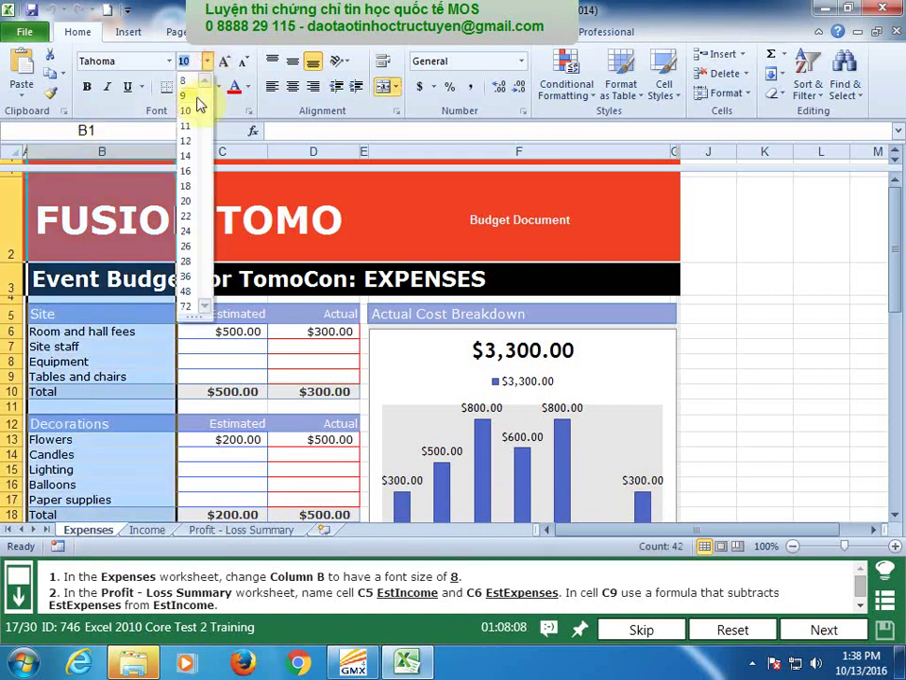
click(196, 81)
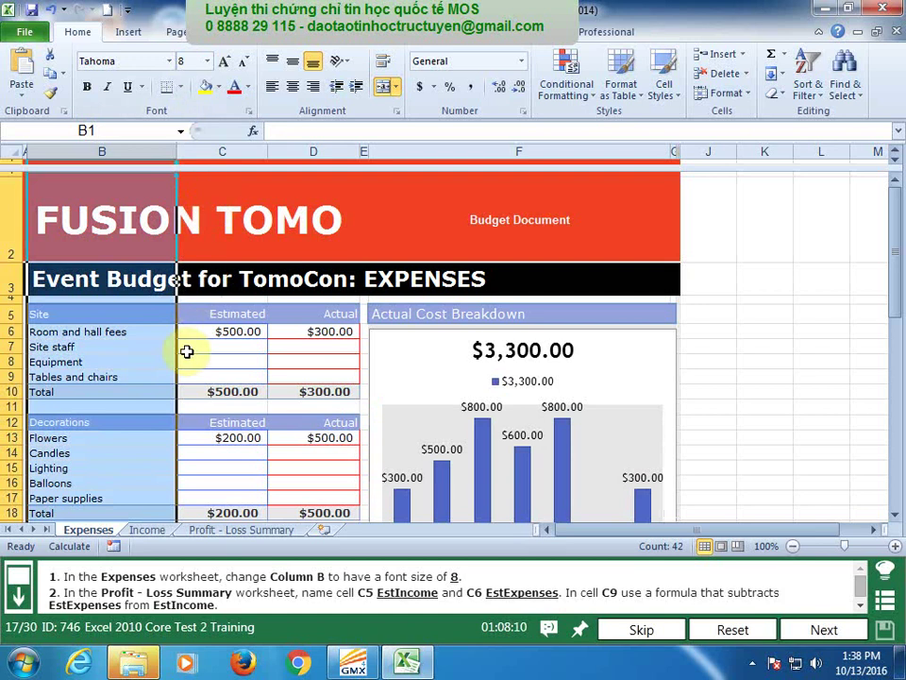
On Profit - Loss Summary, name cell C5 EstIncome and cell C6 EstExpenses.
click(218, 532)
click(263, 328)
text(EstIncome)
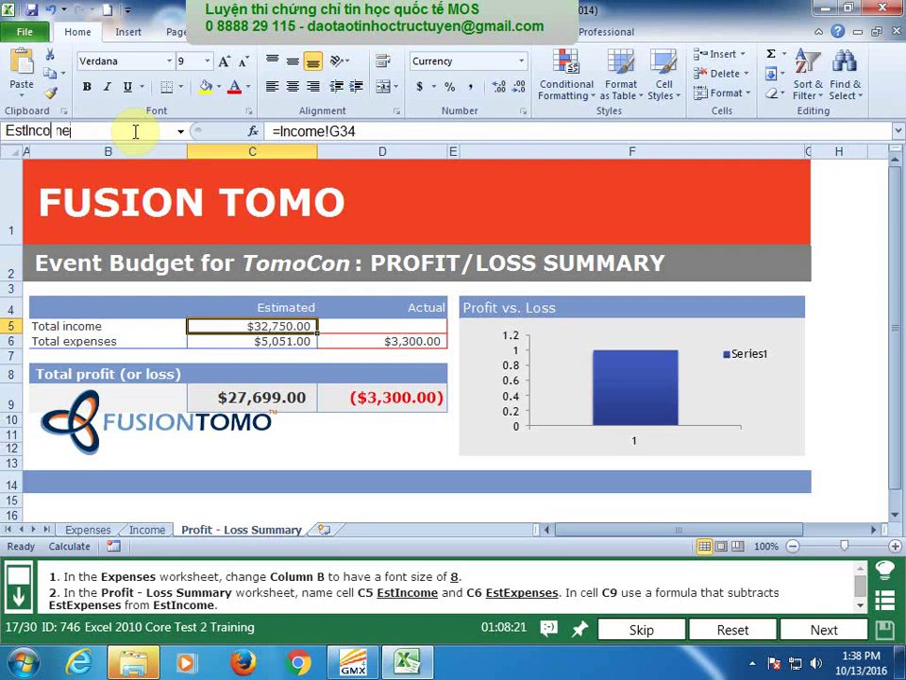
key(Return)
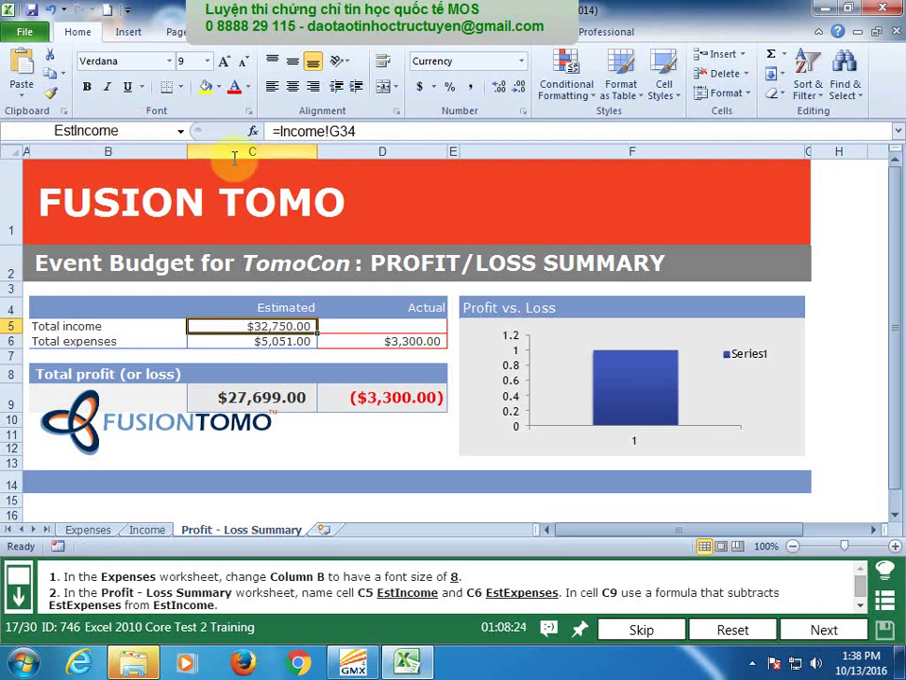
click(274, 341)
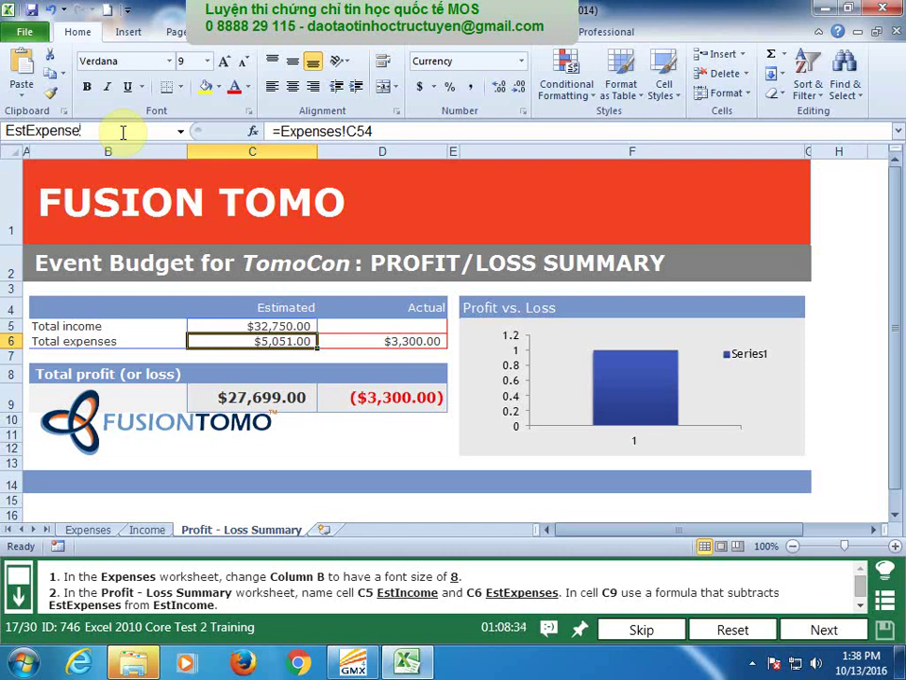
key(Return)
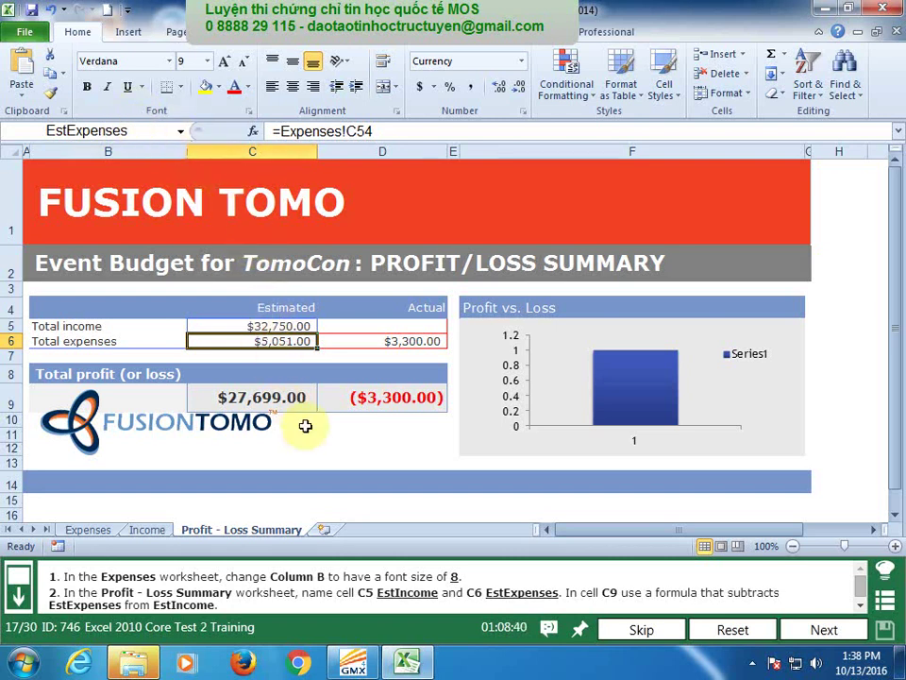
Enter =EstIncome-EstExpenses in cell C9.
click(166, 126)
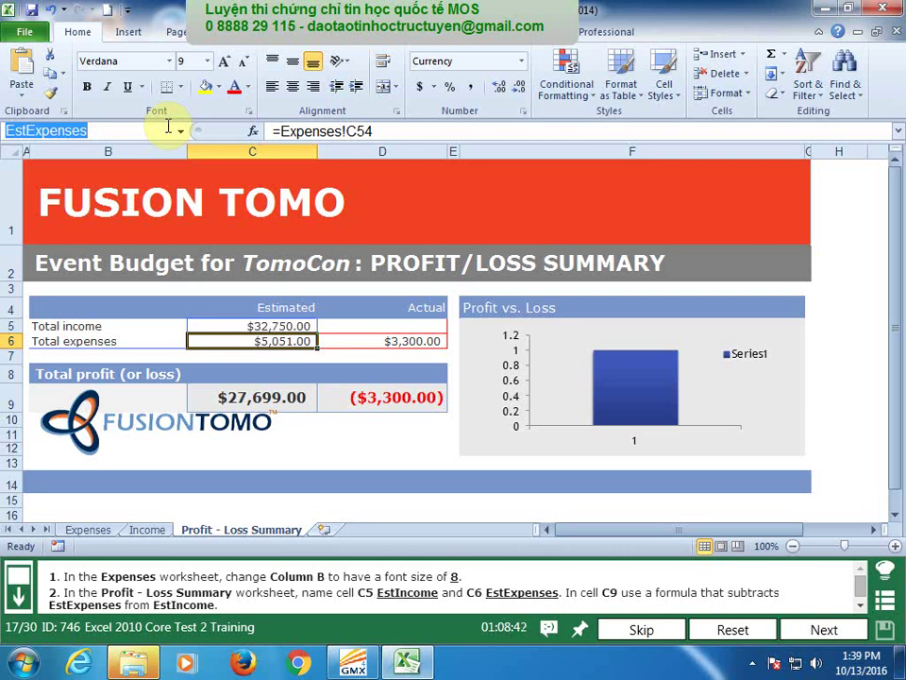
text(C9)
key(Return)
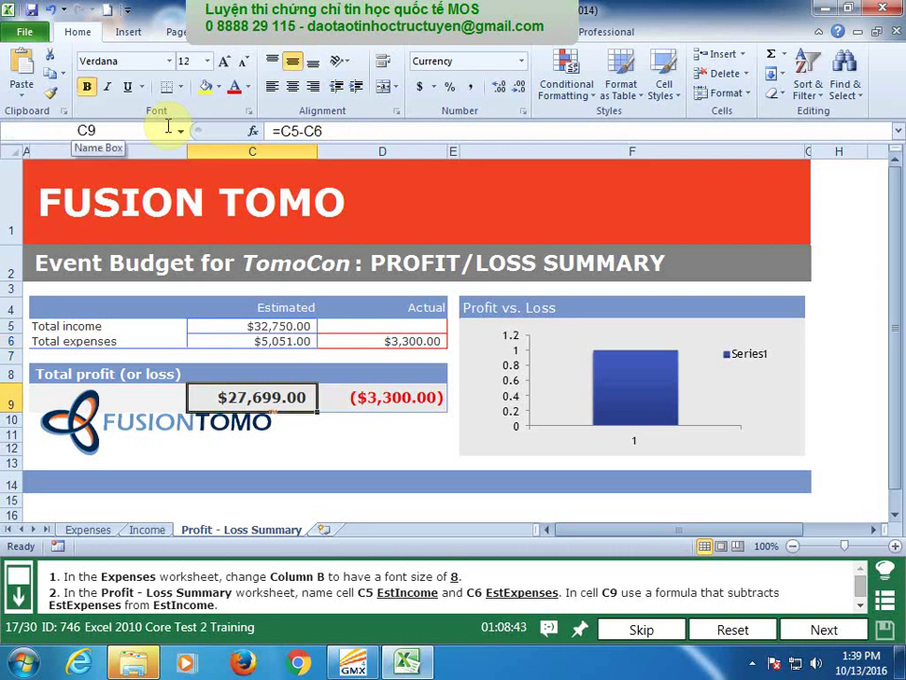
text(=)
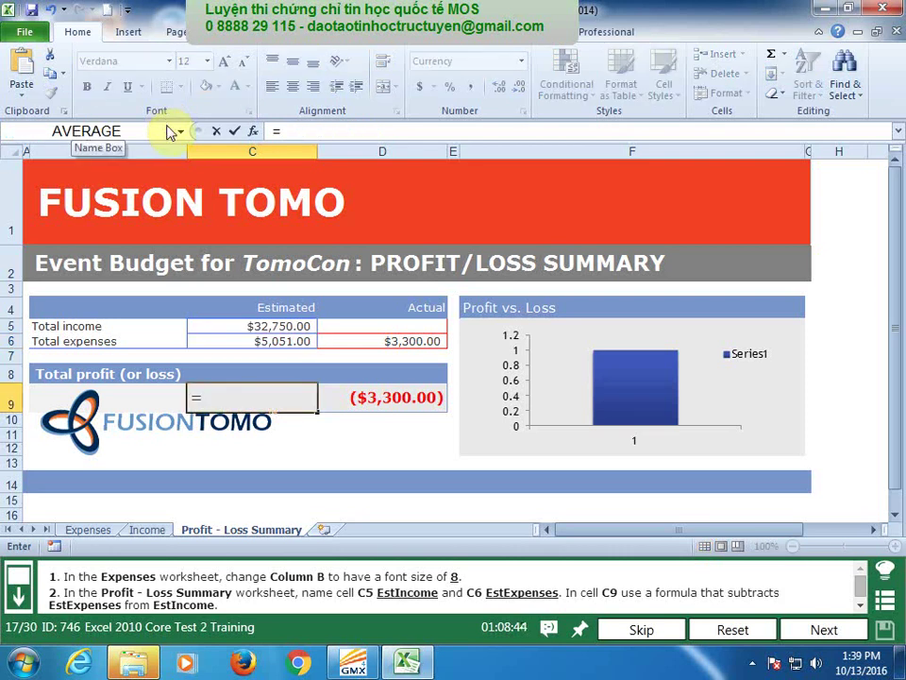
text(est)
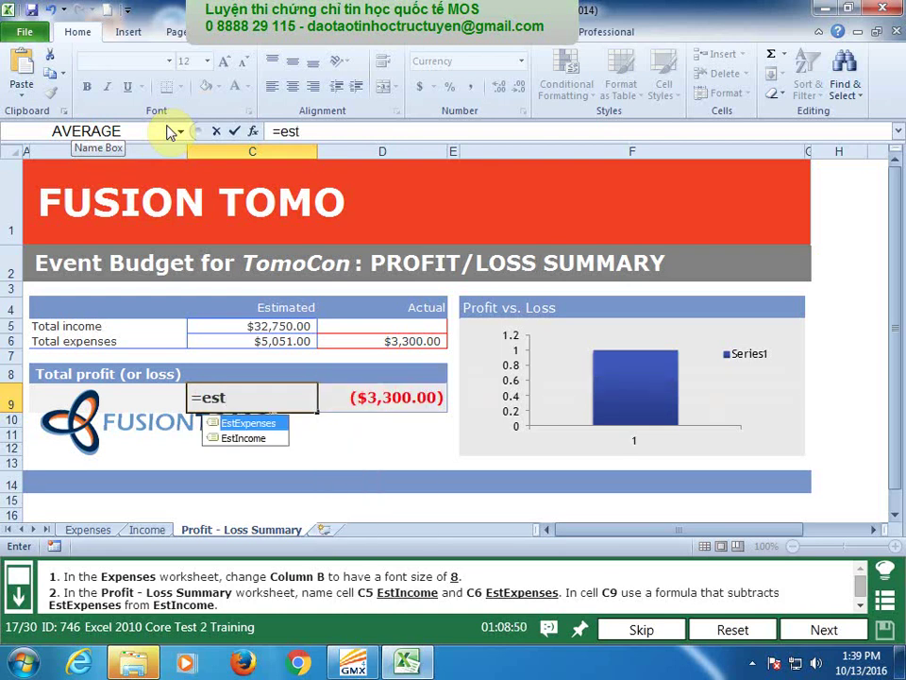
double_click(240, 438)
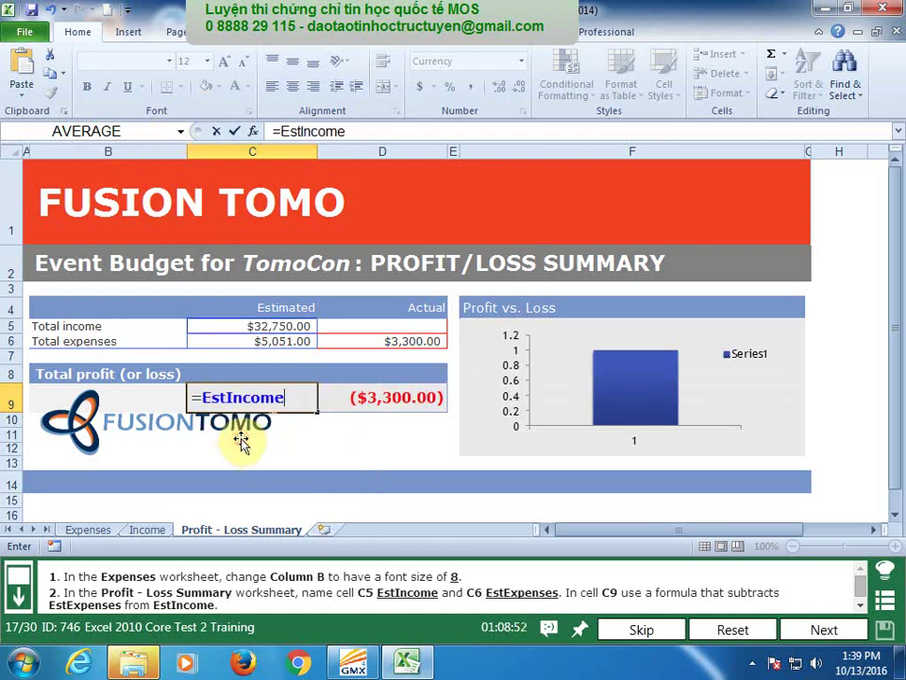
text(-est)
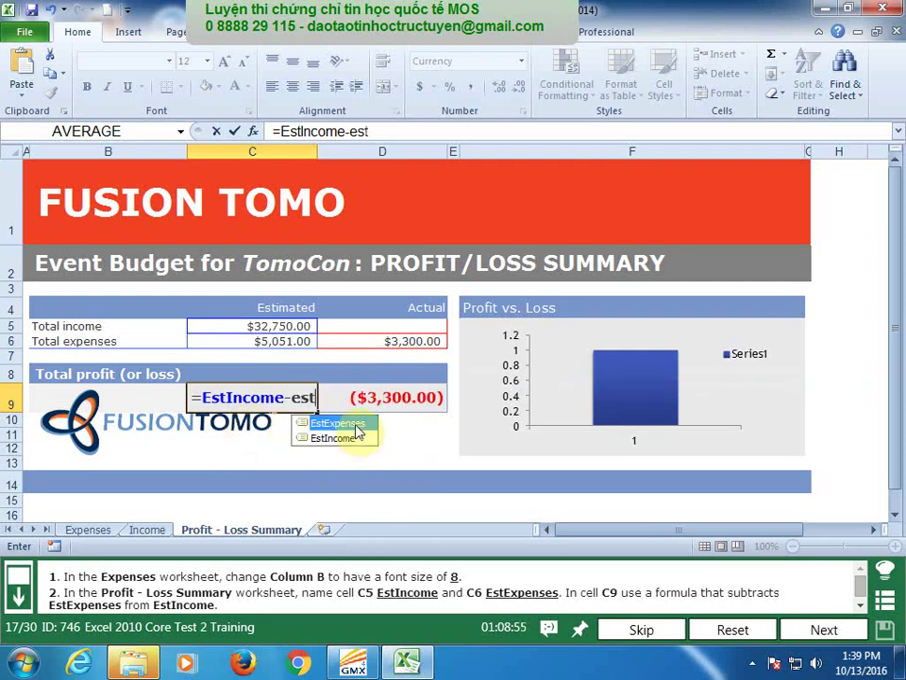
double_click(355, 424)
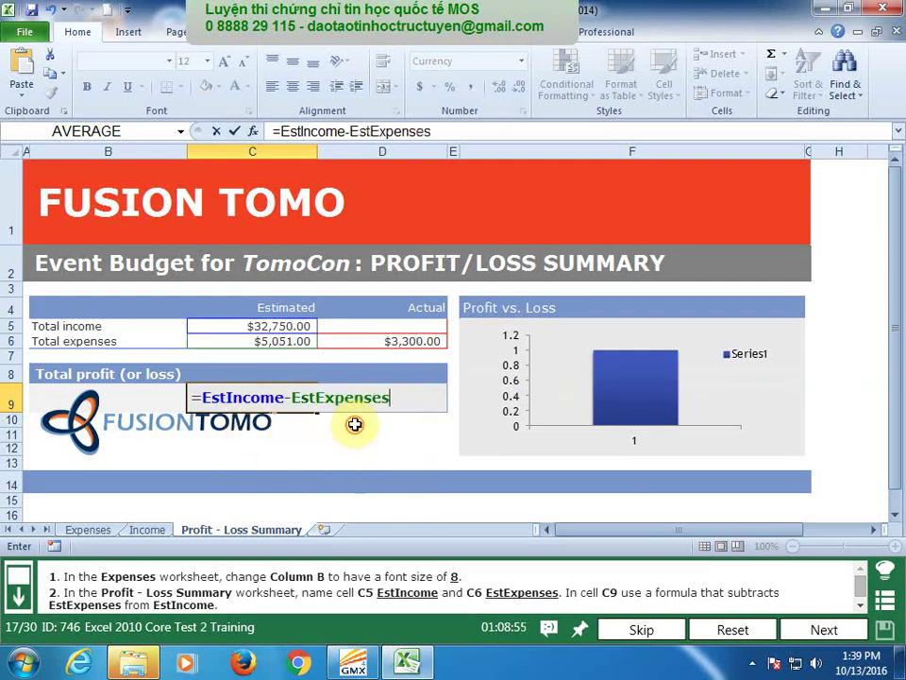
key(Return)
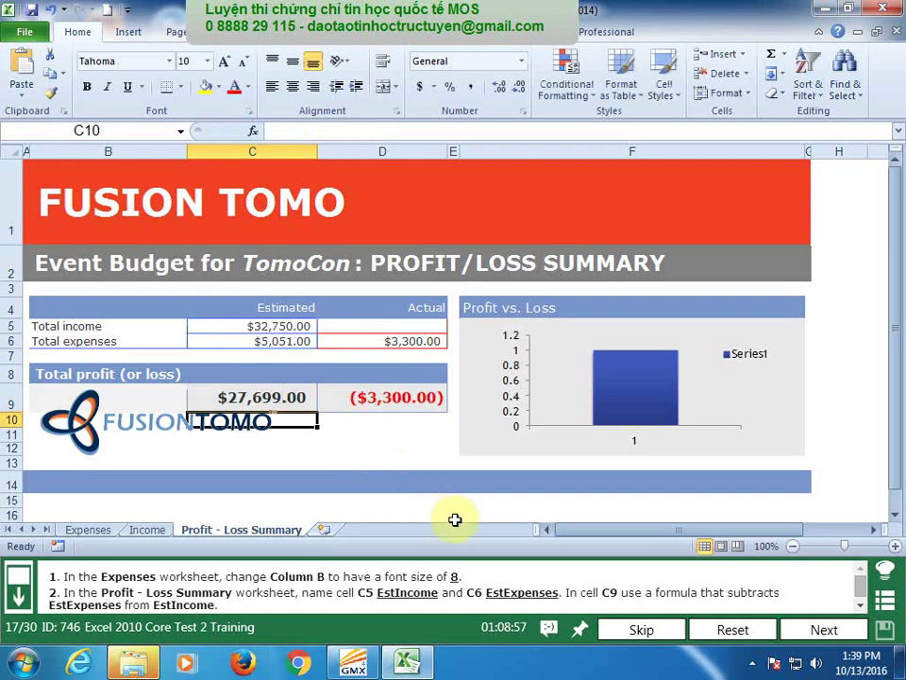
Advance to task 18, enter Graphics in Expenses B21 and Food in B34.
click(827, 631)
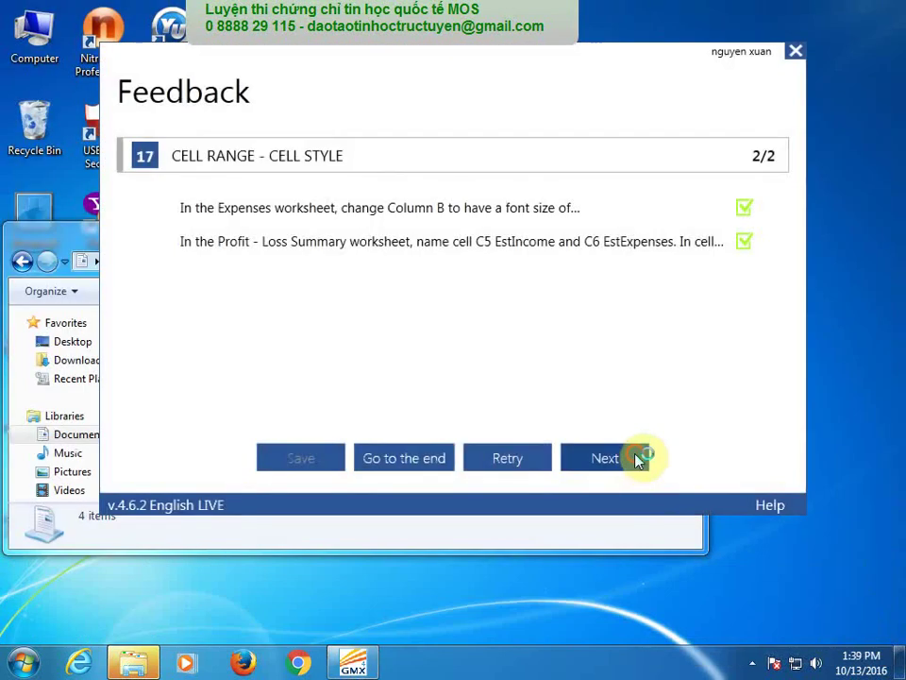
click(637, 457)
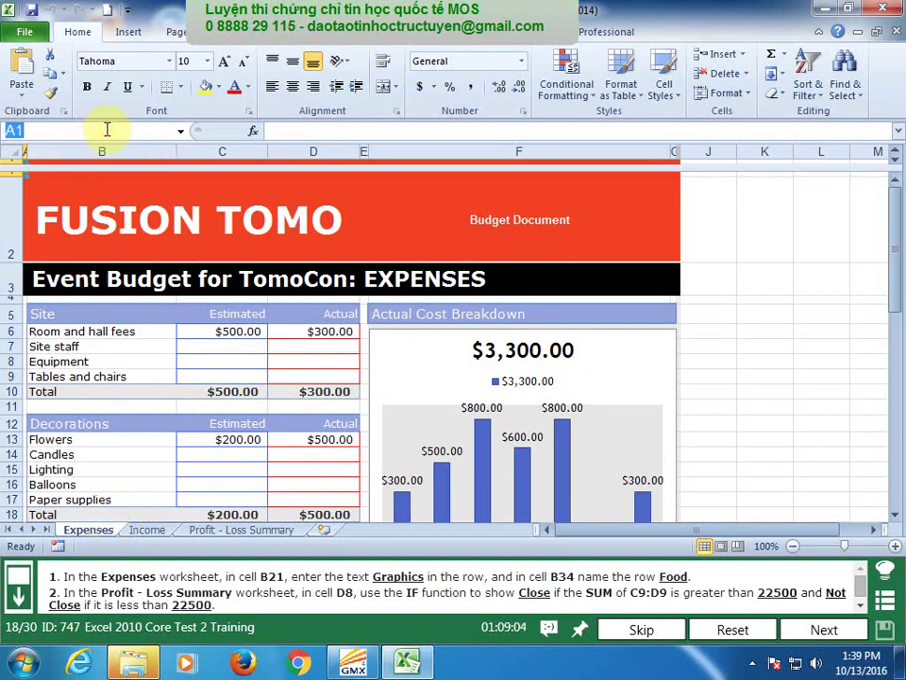
text(1)
key(Return)
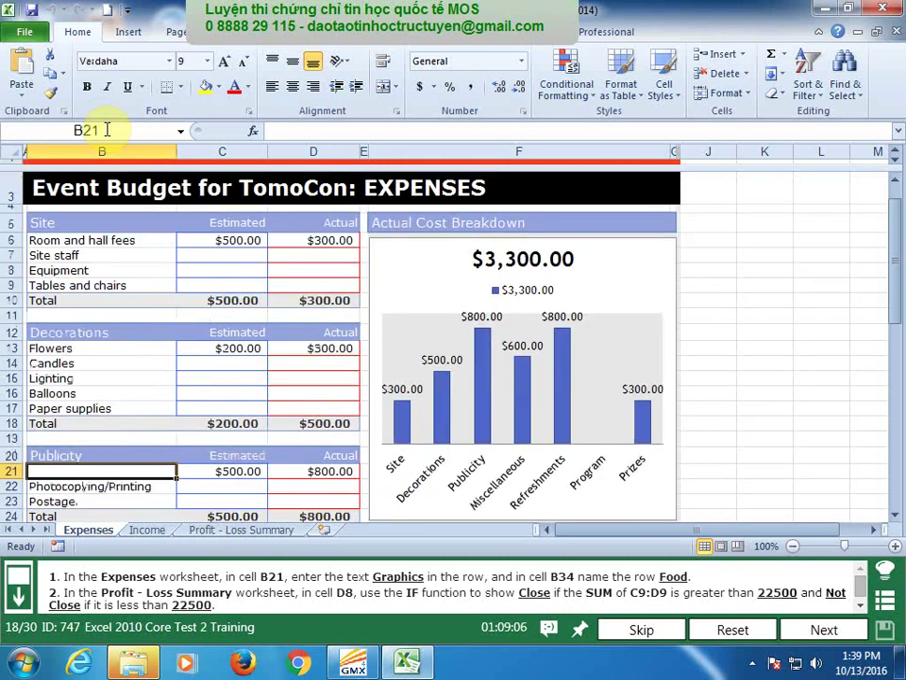
text(Graphics)
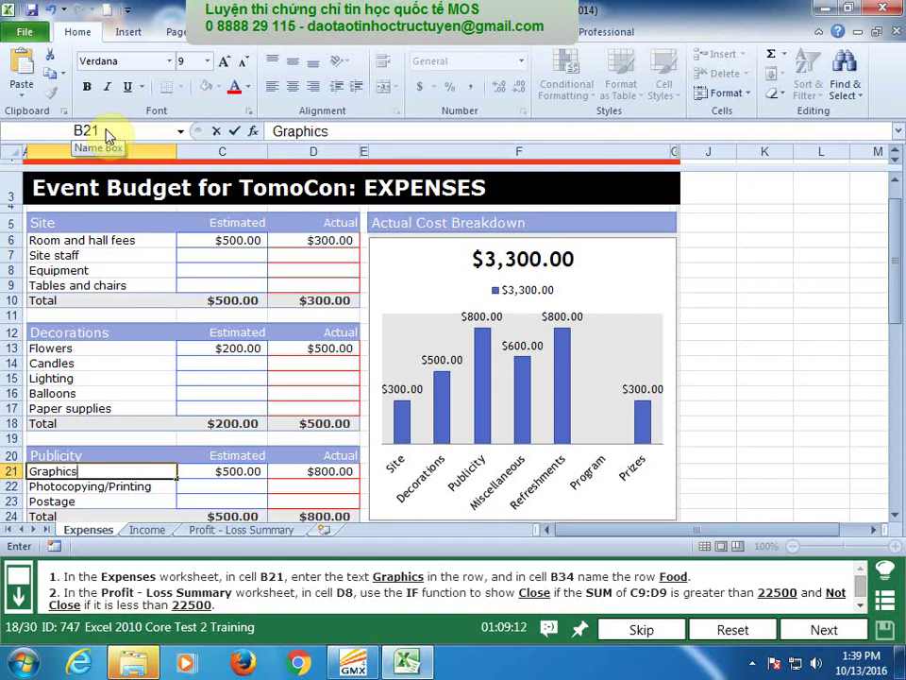
key(Return)
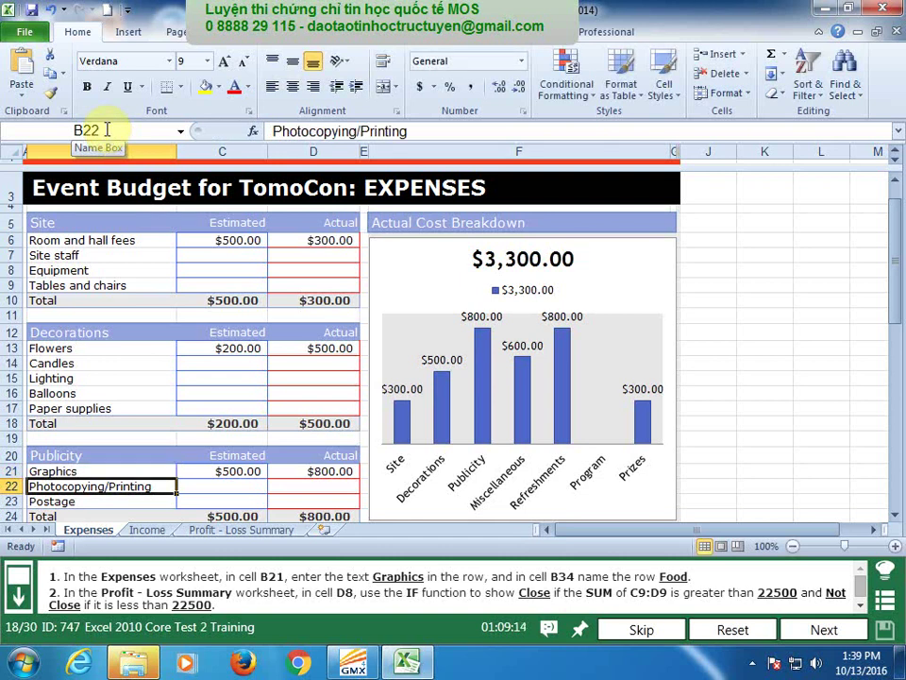
click(126, 128)
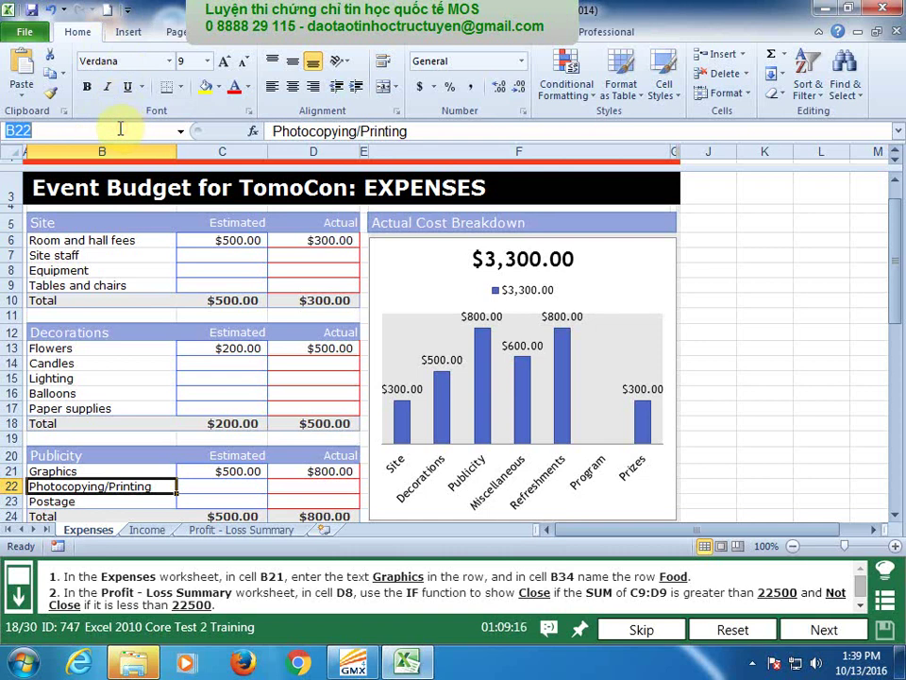
text(b34)
key(Return)
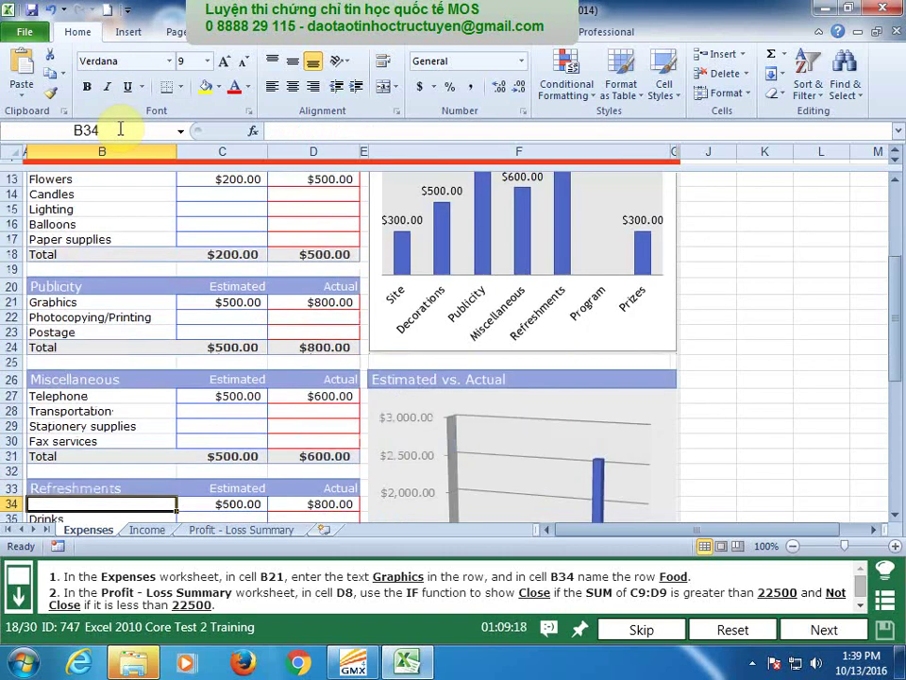
text(Food)
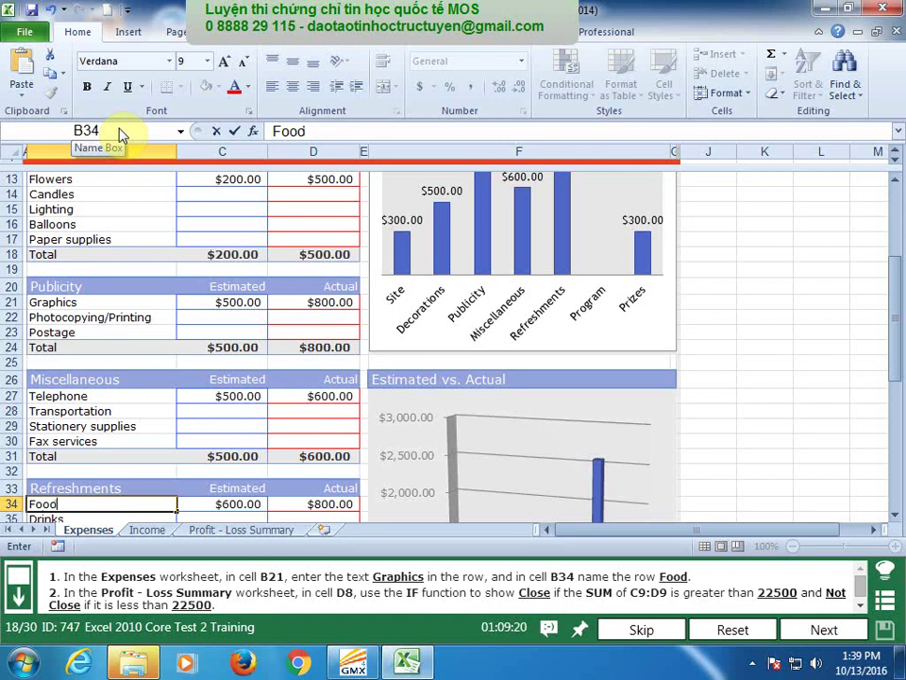
key(Return)
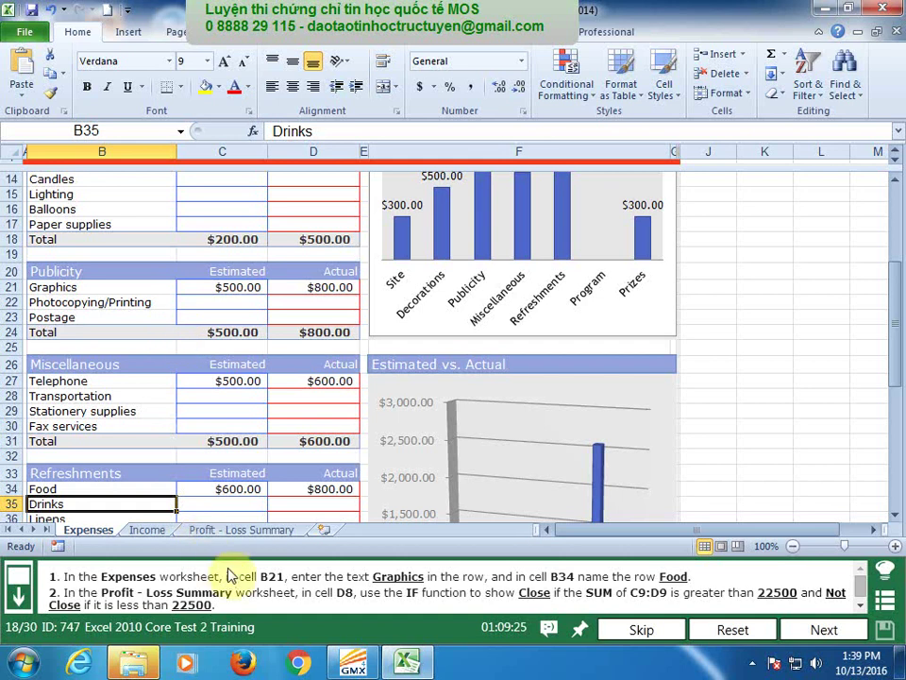
click(221, 534)
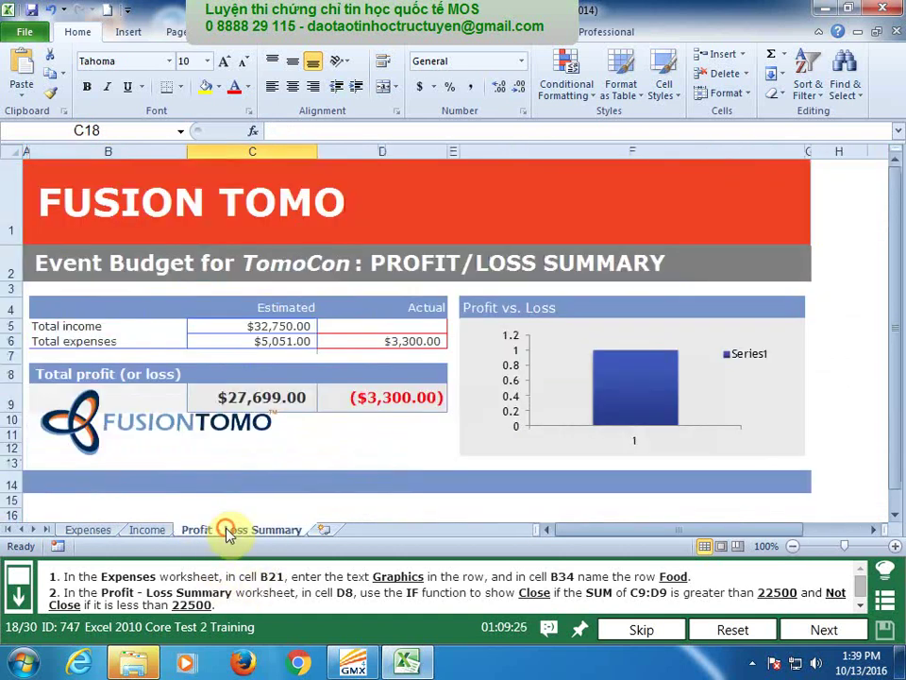
Enter =IF(SUM(C9:D9)>22500,"Close","Not Close") in D8 and submit the task.
click(367, 378)
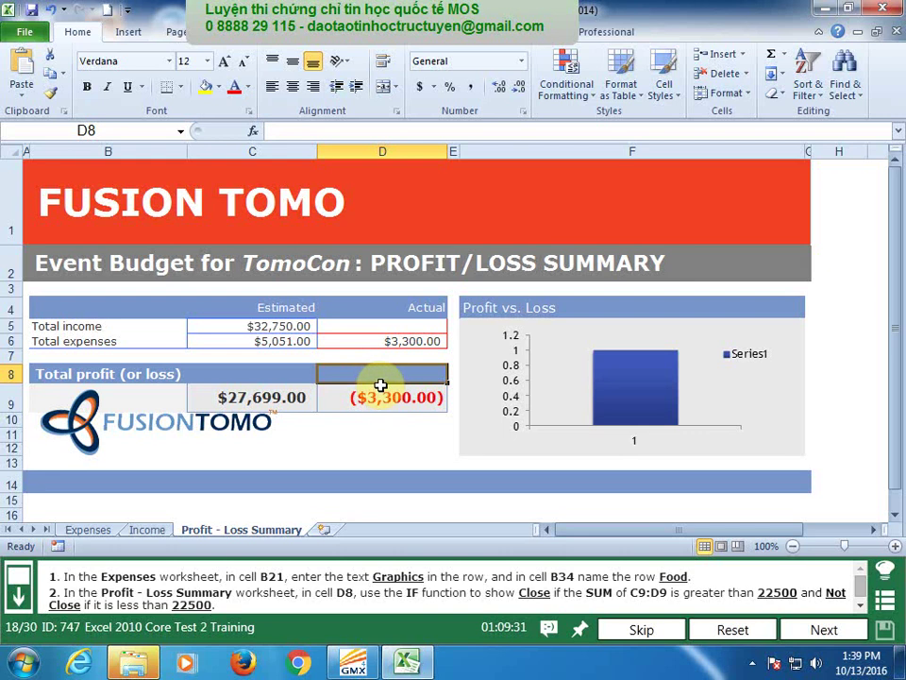
text(=if()
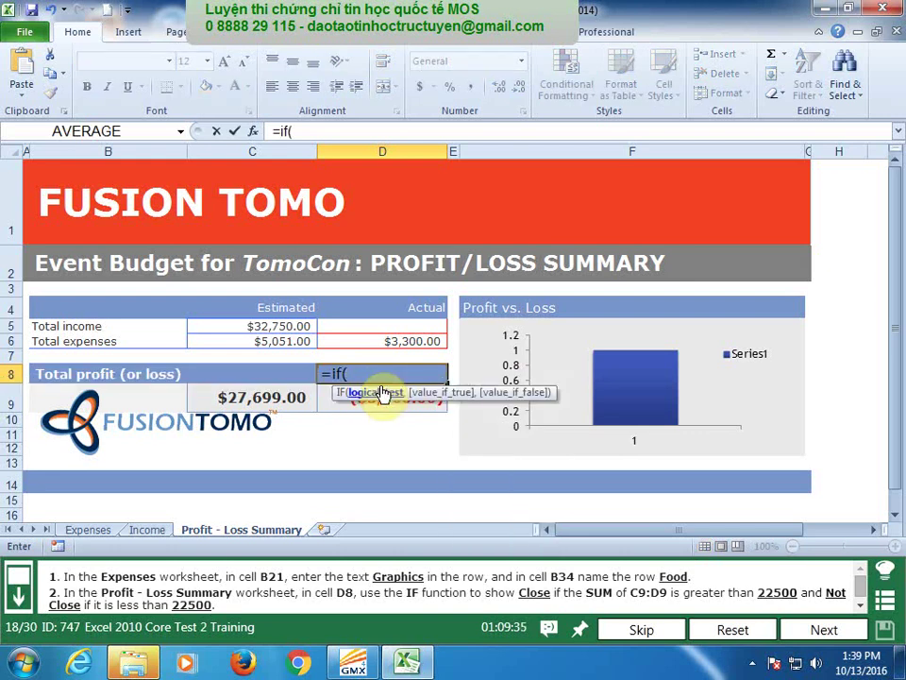
text(sum()
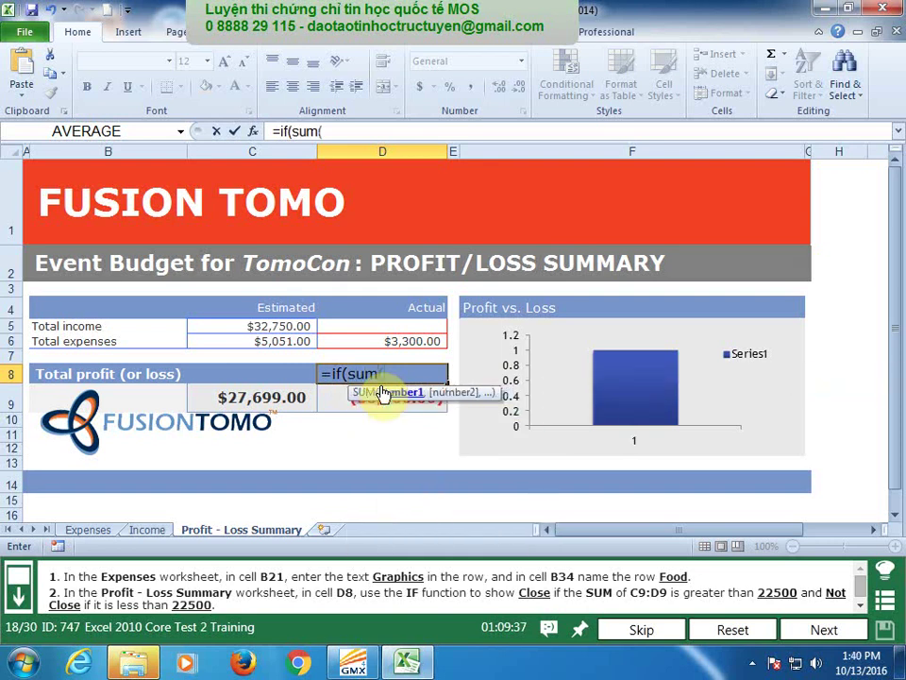
text(c9)
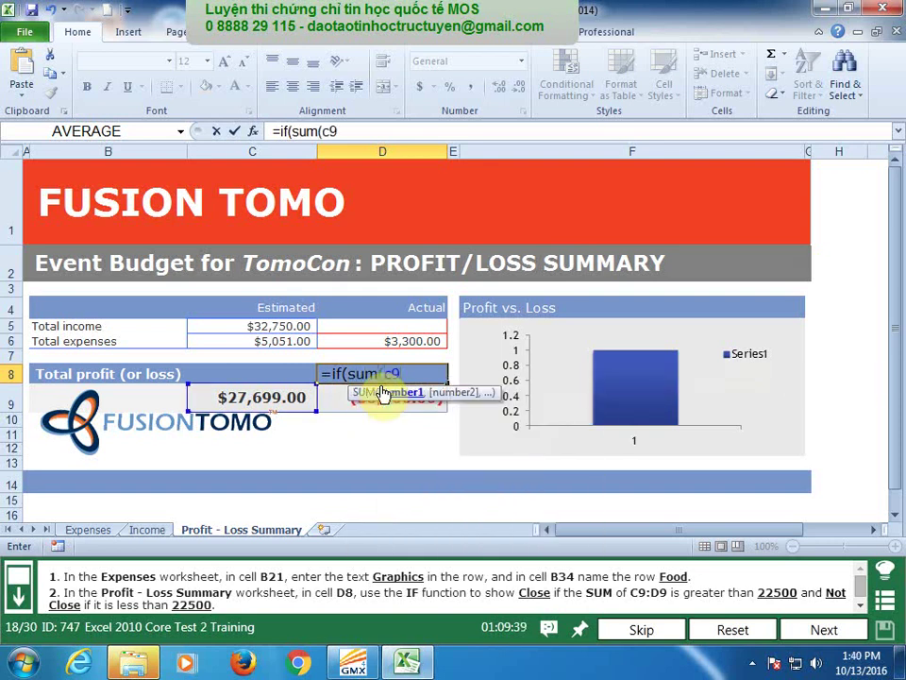
text(:d9)>)
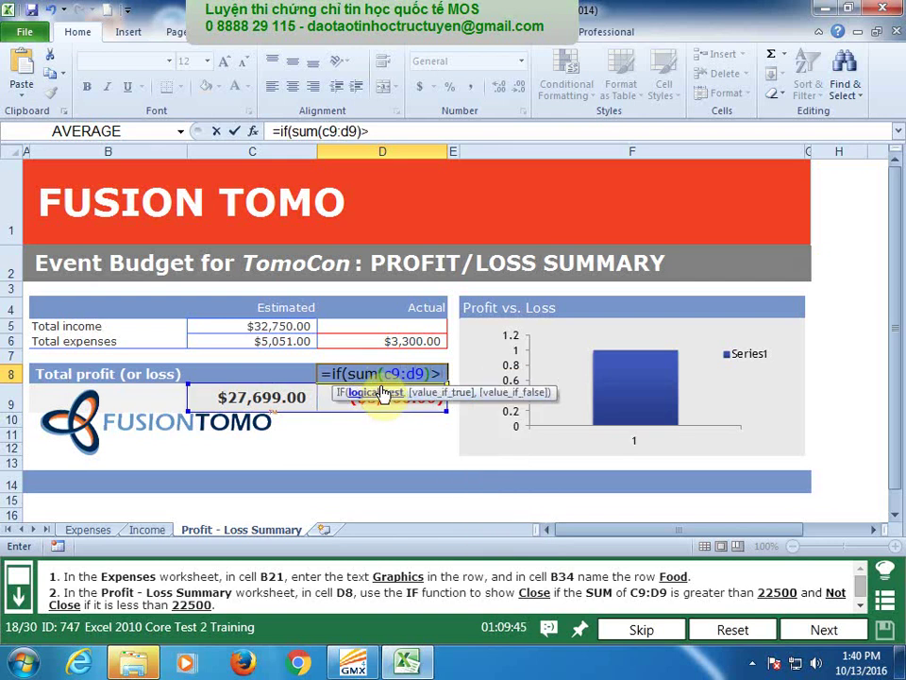
text(225)
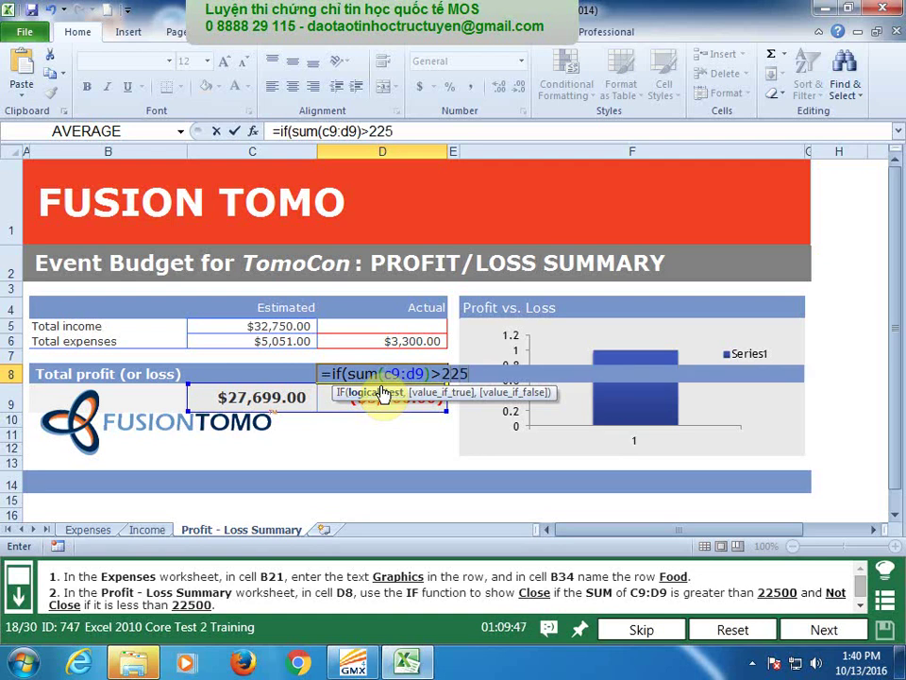
text(00,"Close)
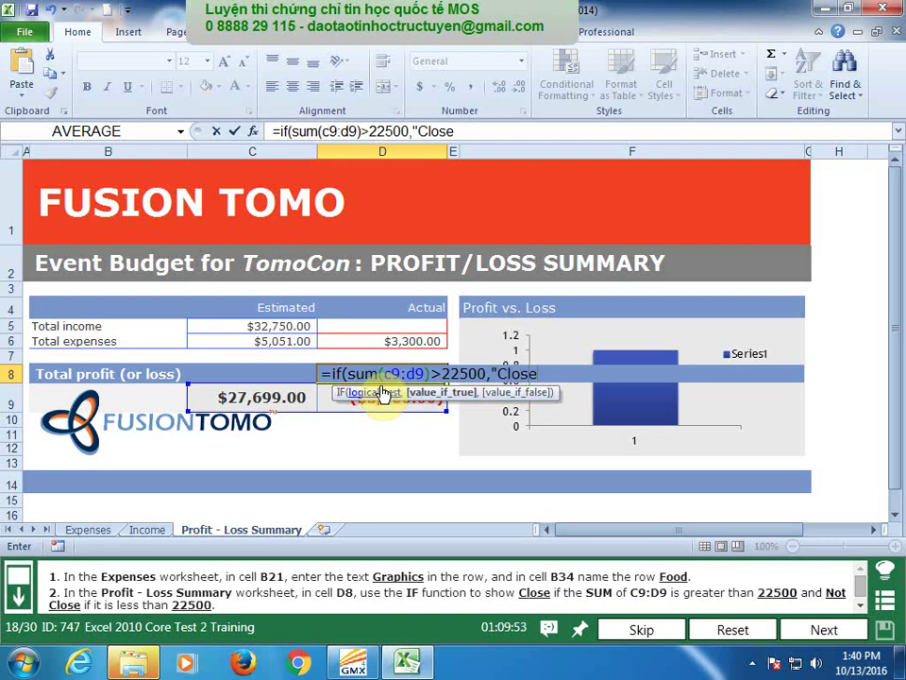
text(,"Not Close")
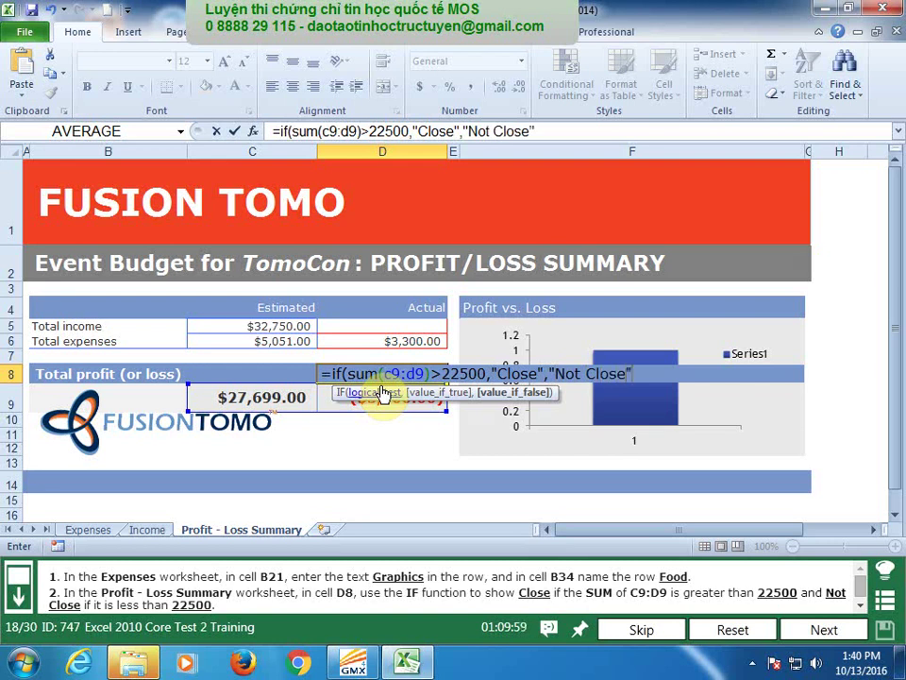
key(Return)
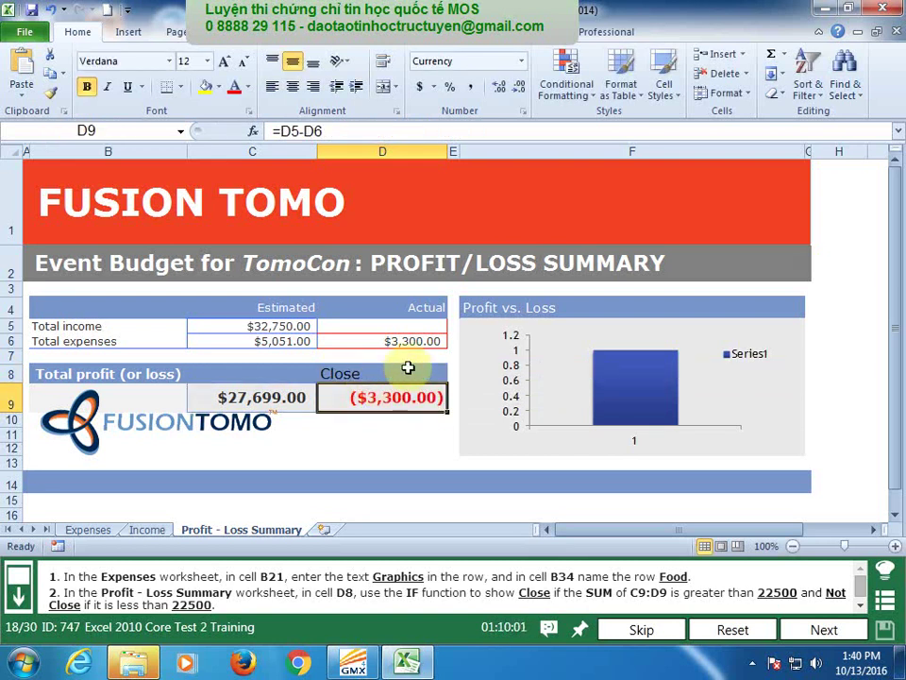
click(845, 629)
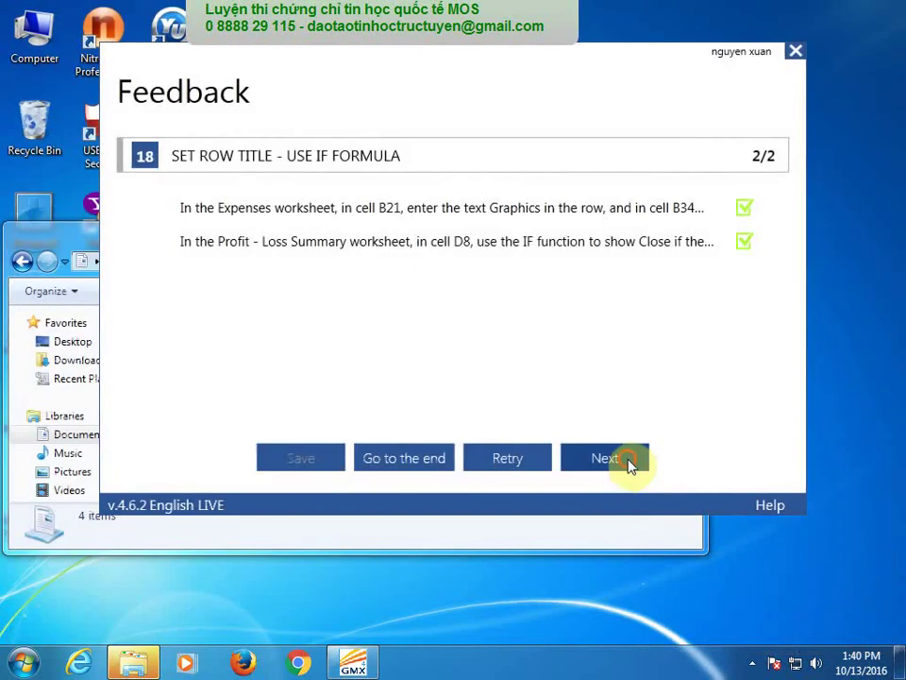
Fill Income G34's SUM formula right into H34 ($14,910.00), then return to Expenses.
click(629, 464)
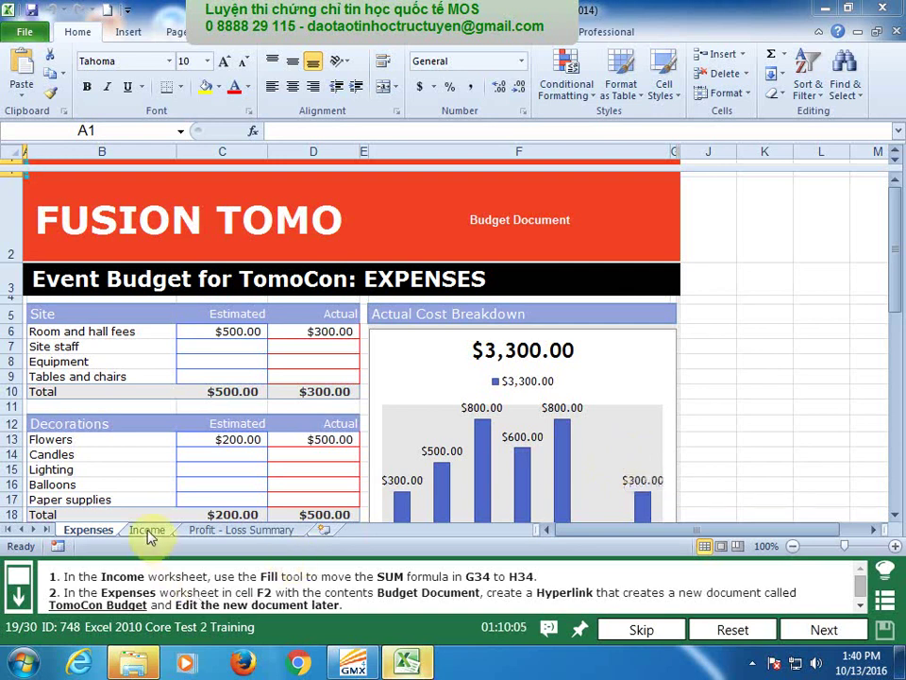
click(146, 531)
click(648, 463)
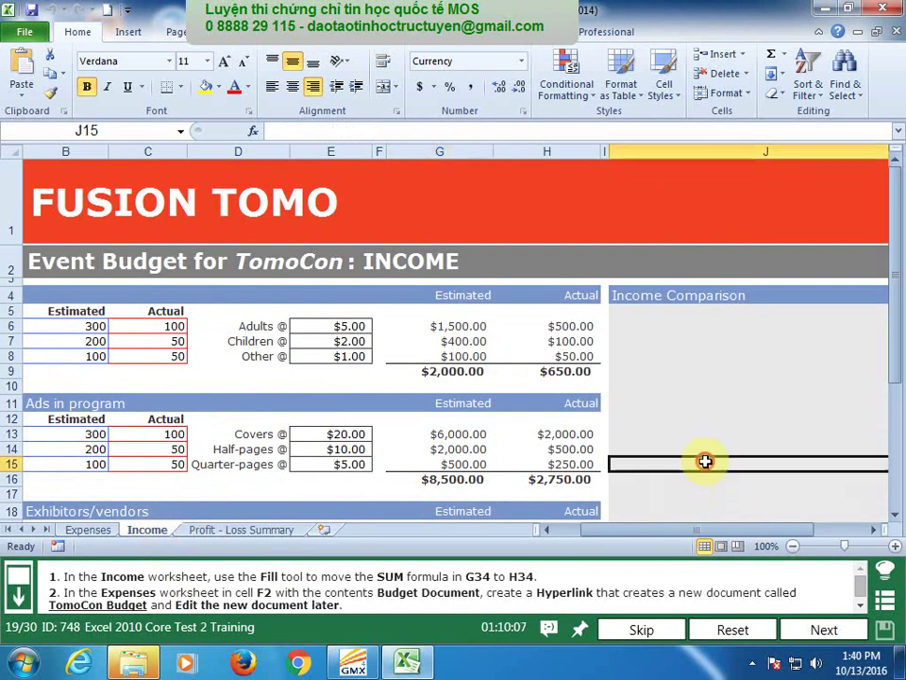
scroll(706, 461, down, 2)
scroll(706, 461, down, 3)
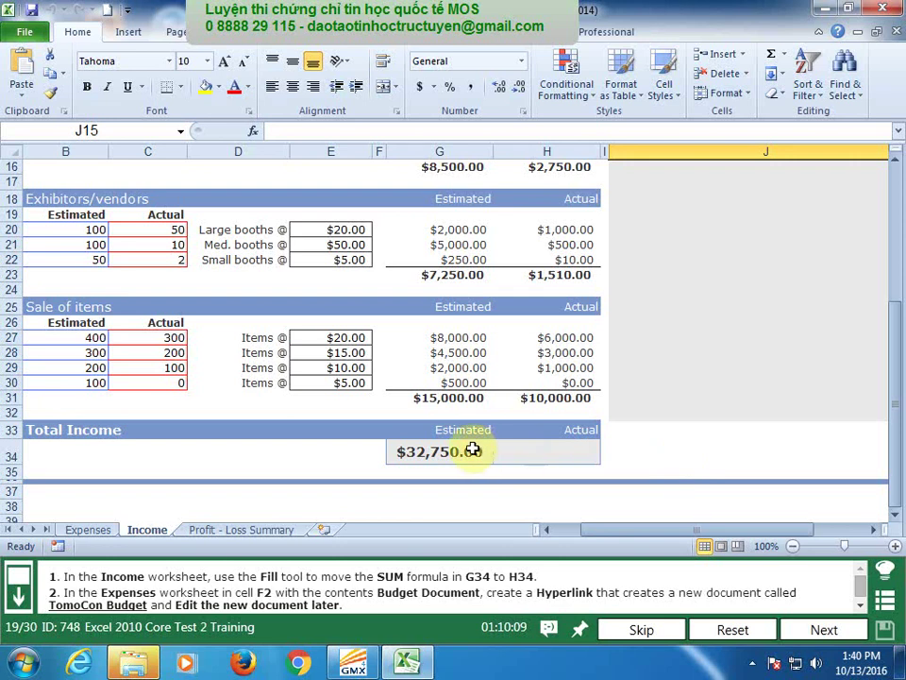
drag(467, 449, 505, 454)
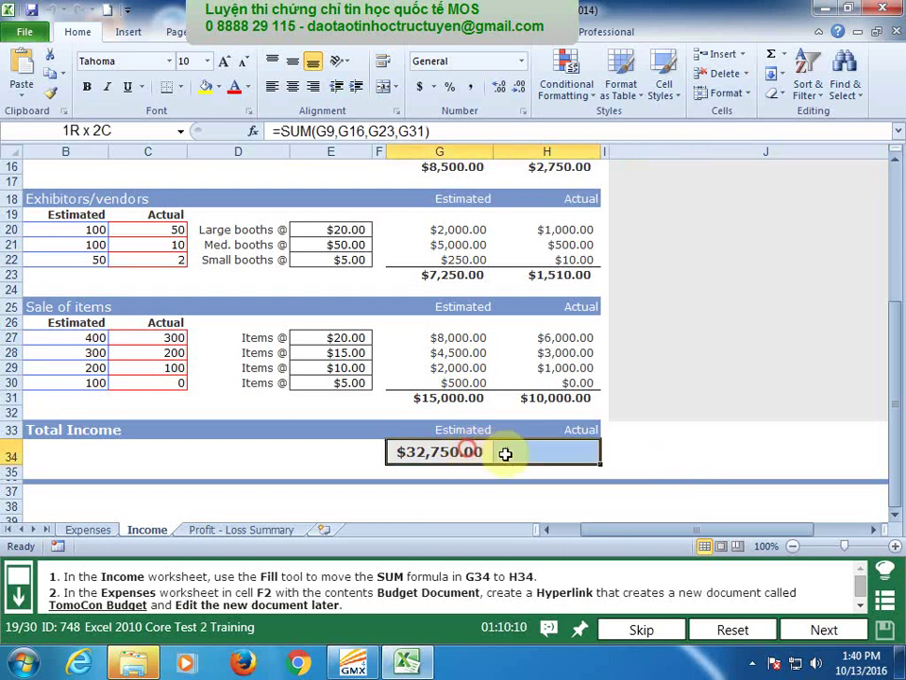
click(773, 74)
click(798, 114)
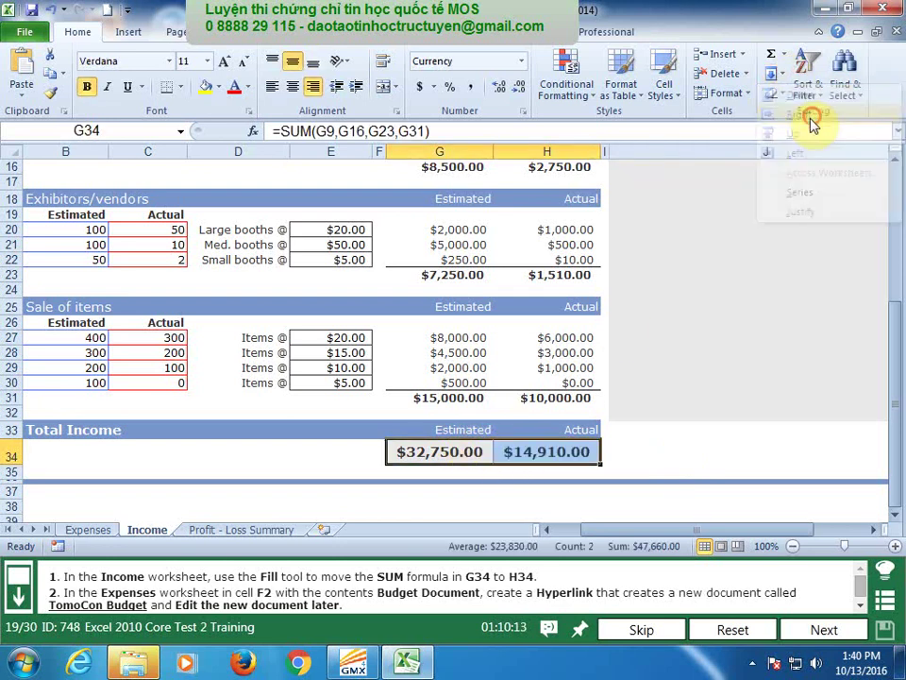
click(695, 432)
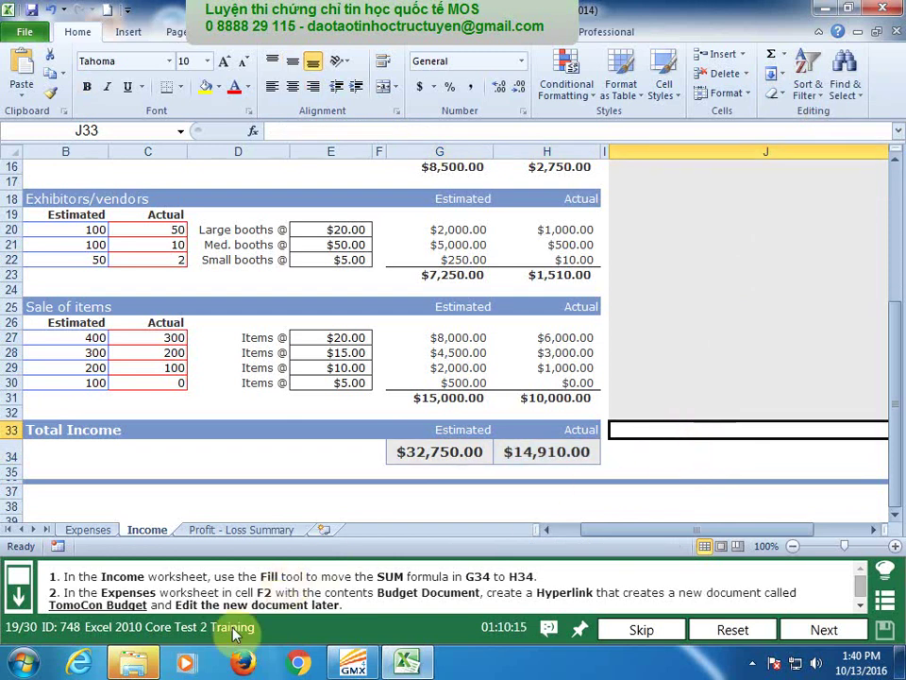
click(99, 529)
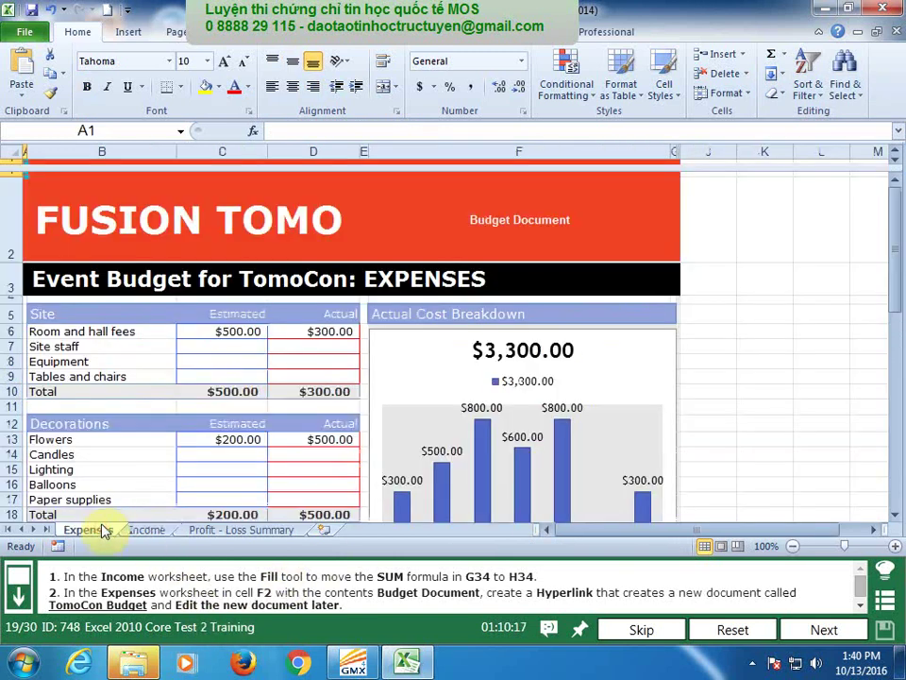
Start a hyperlink on F2 to a new document, edited later, named beginning 'To'.
click(531, 228)
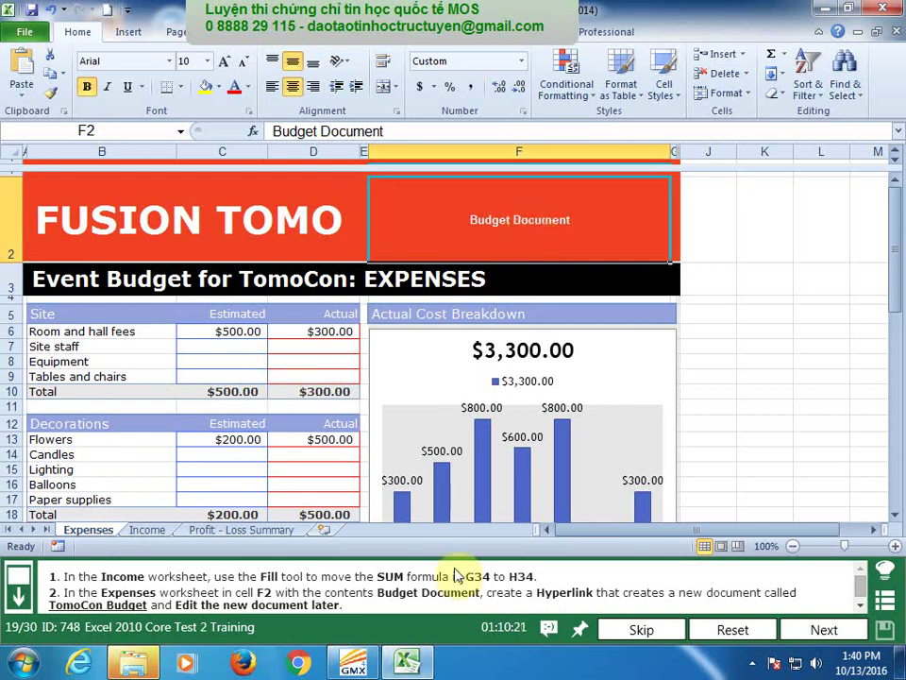
right_click(566, 221)
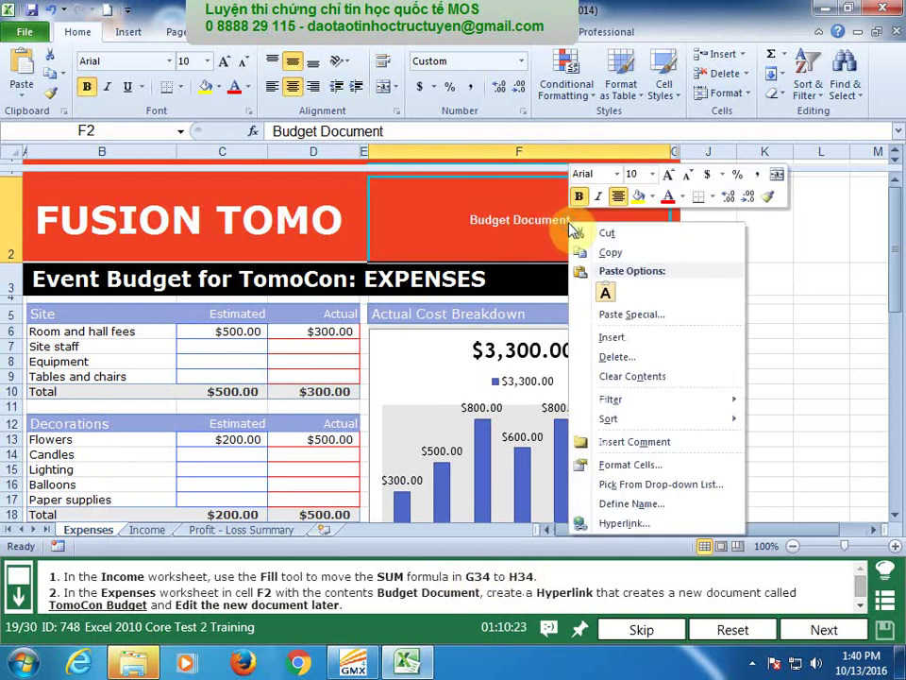
click(639, 522)
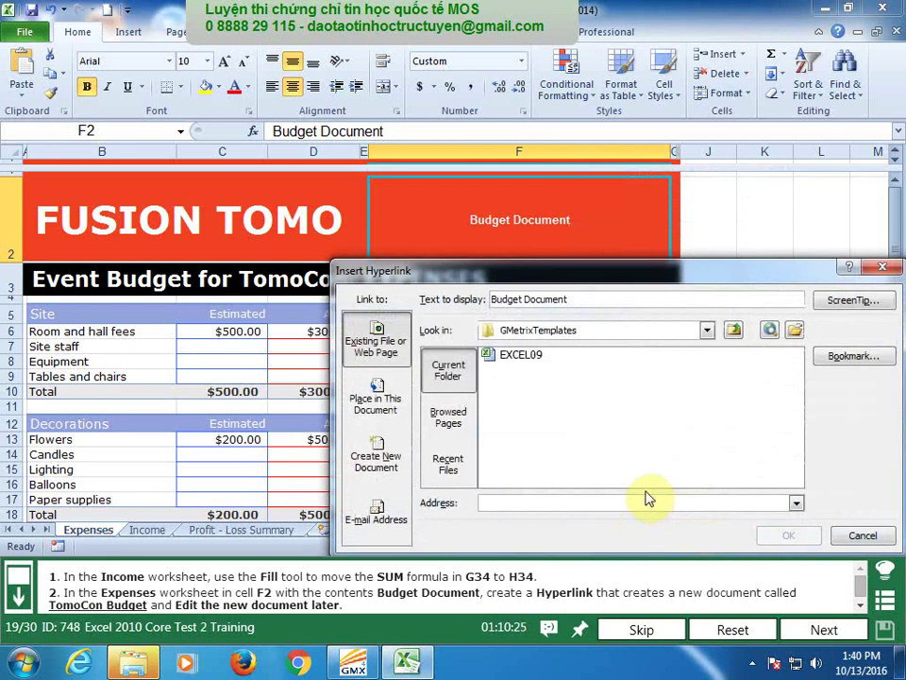
click(368, 457)
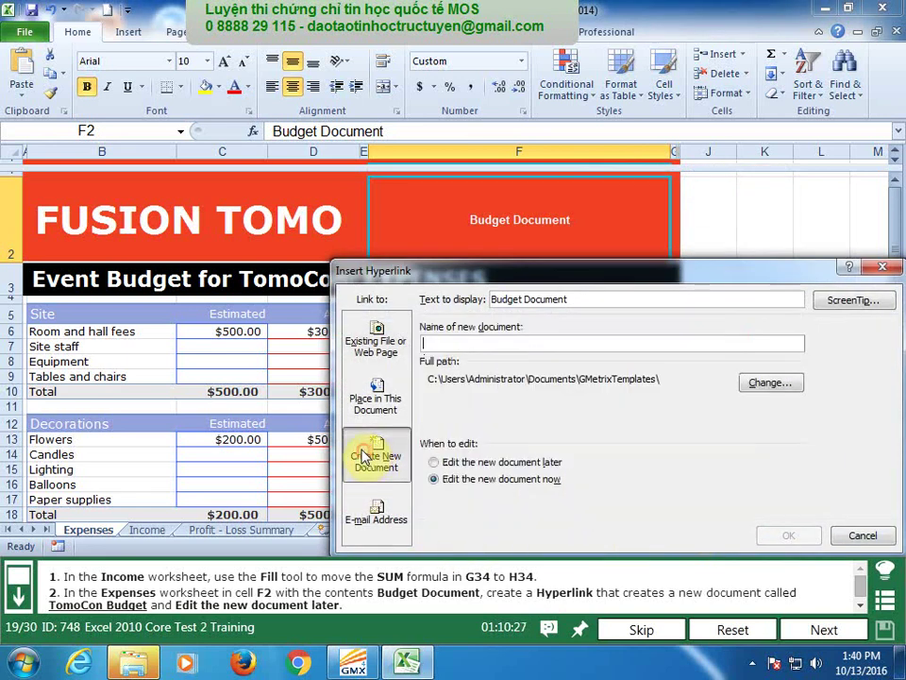
click(489, 462)
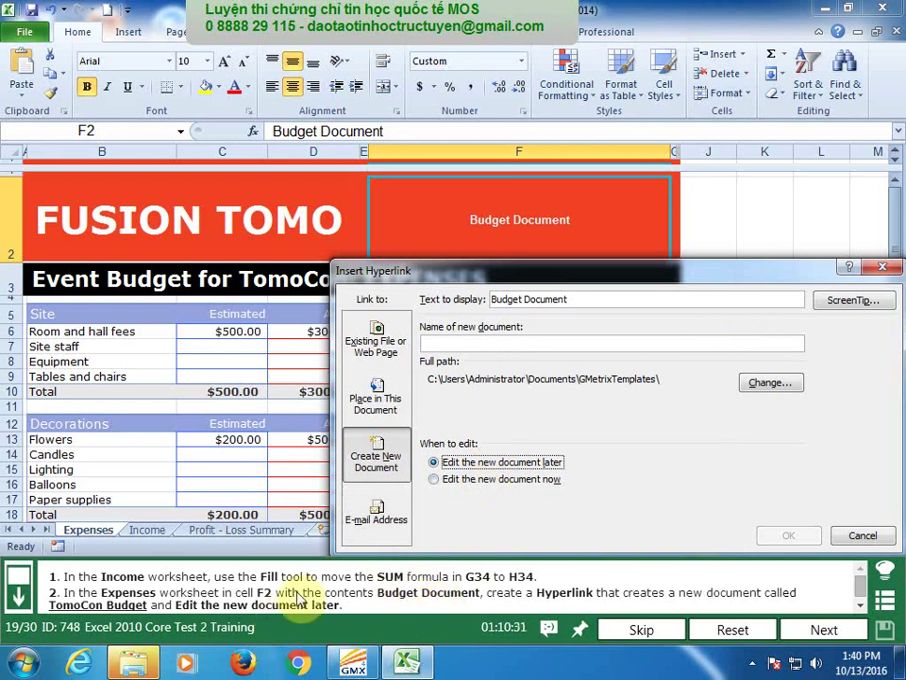
click(528, 345)
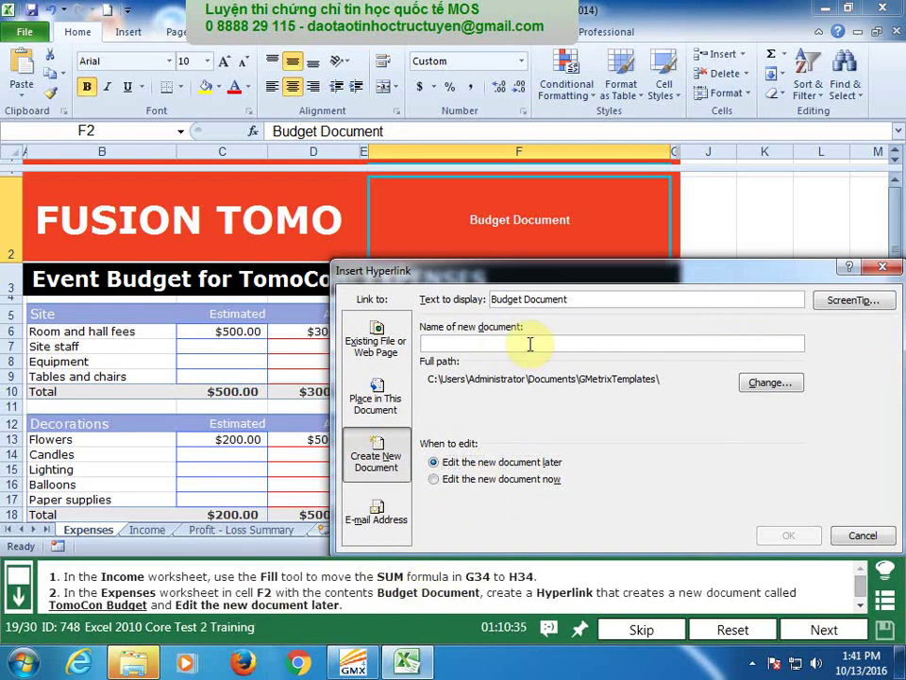
text(TomoCon Budget)
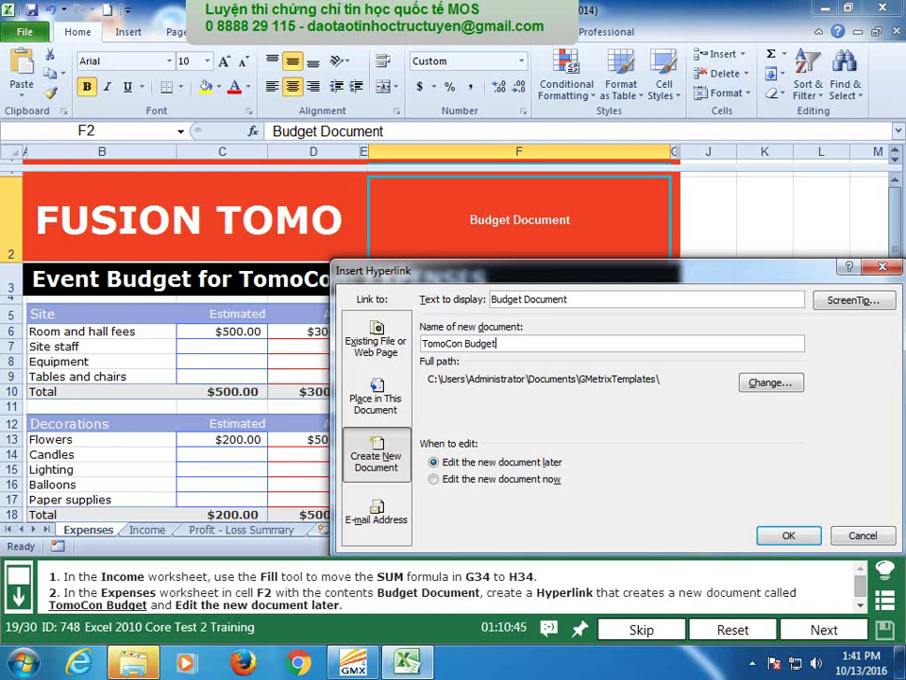
Confirm the F2 link that creates the TomoCon Budget document, then advance to the next task.
click(789, 535)
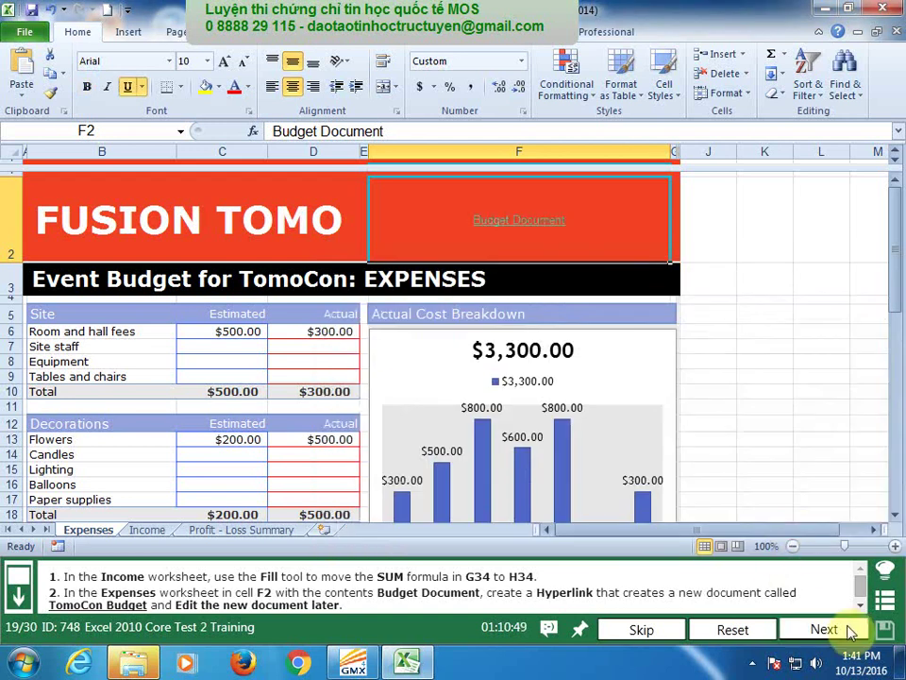
click(850, 630)
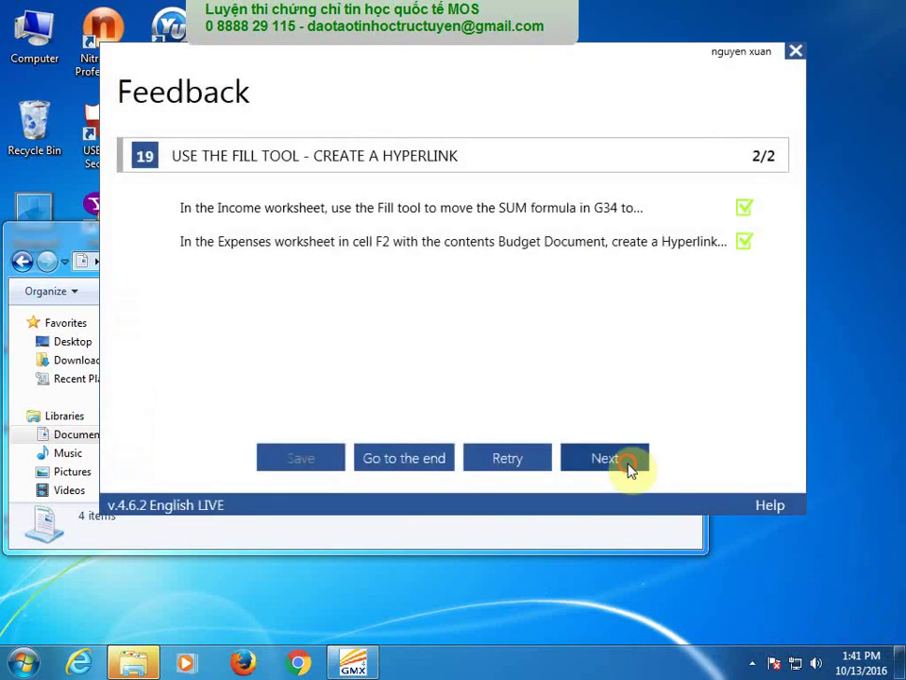
click(631, 464)
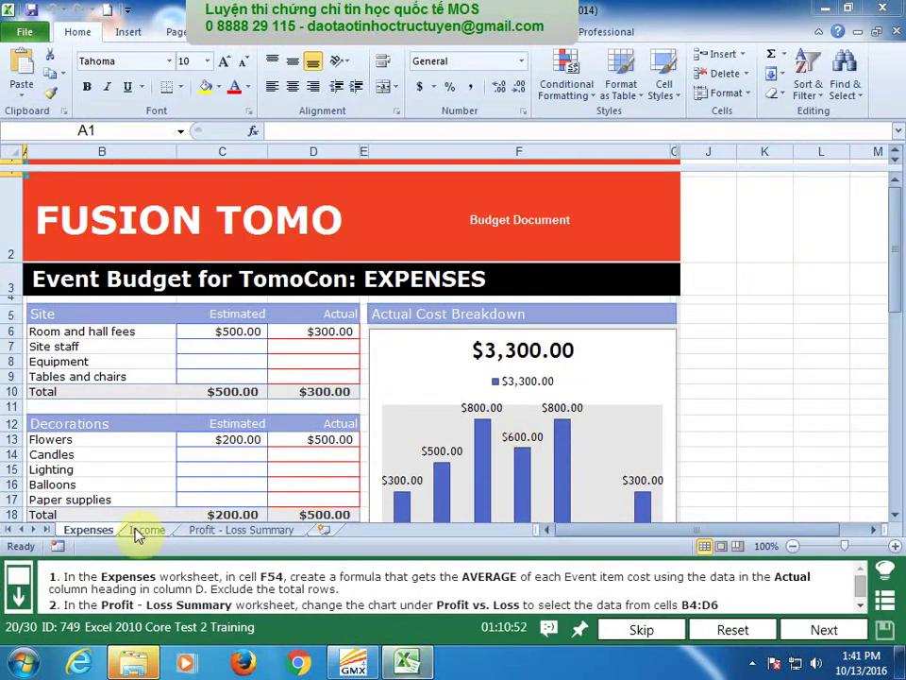
Go to F54 and start an AVERAGE formula with the ranges D6:D9 and D13:D17.
click(121, 132)
text(f54)
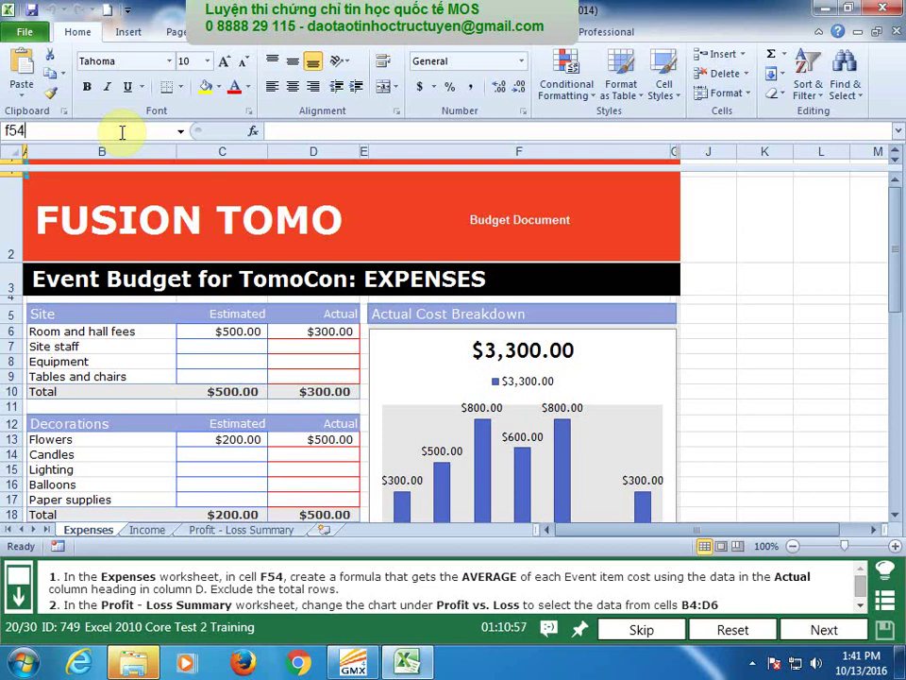
key(Return)
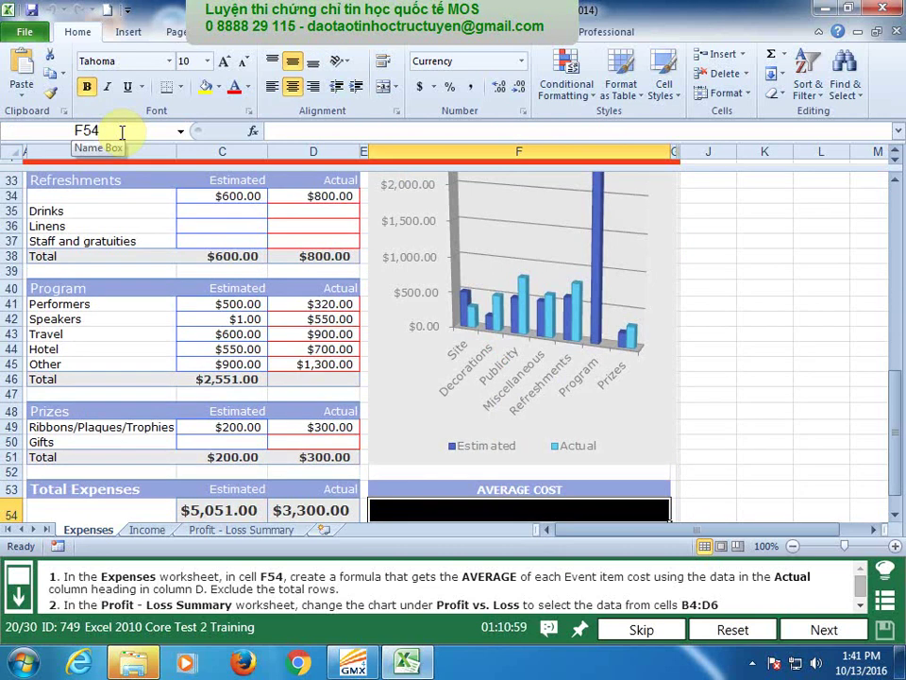
text(=av)
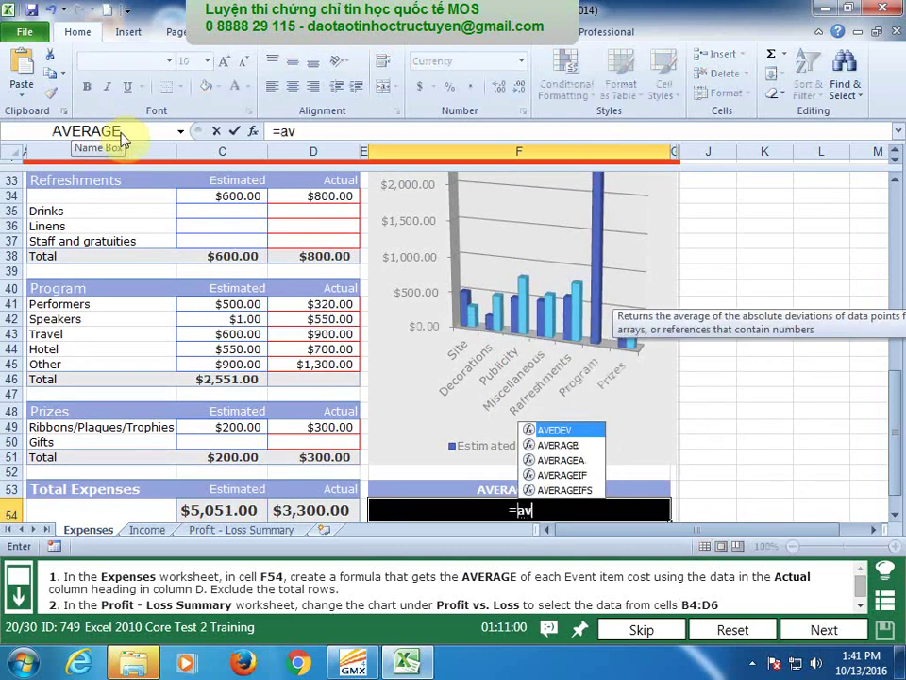
text(era)
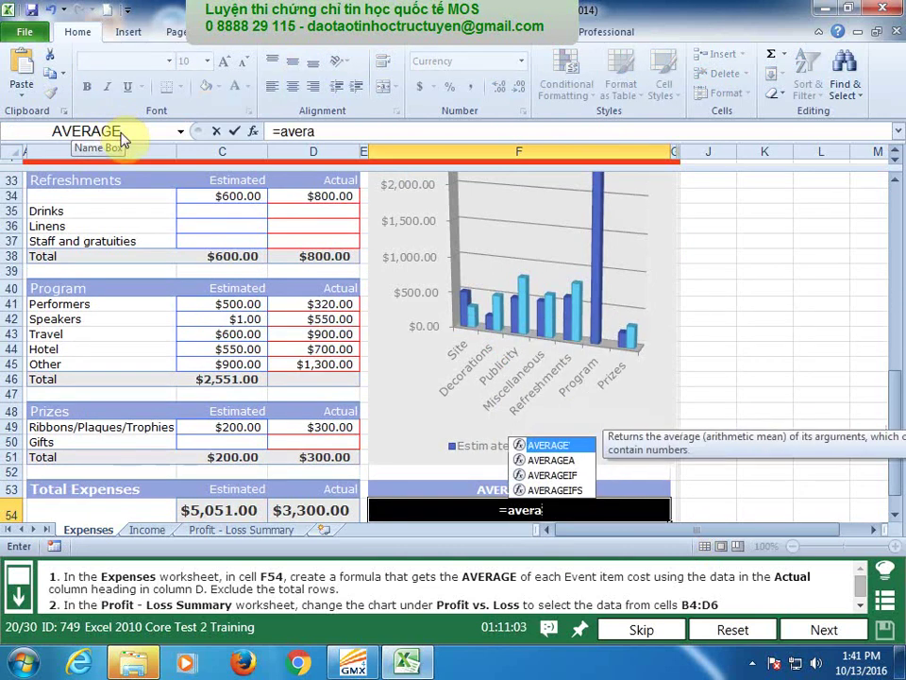
text(ge)
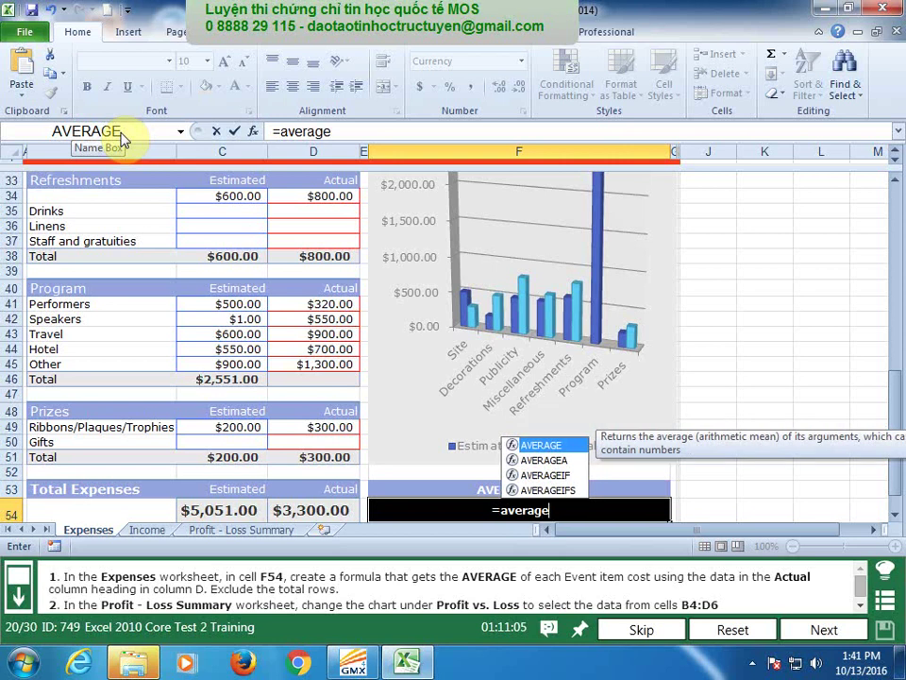
text(()
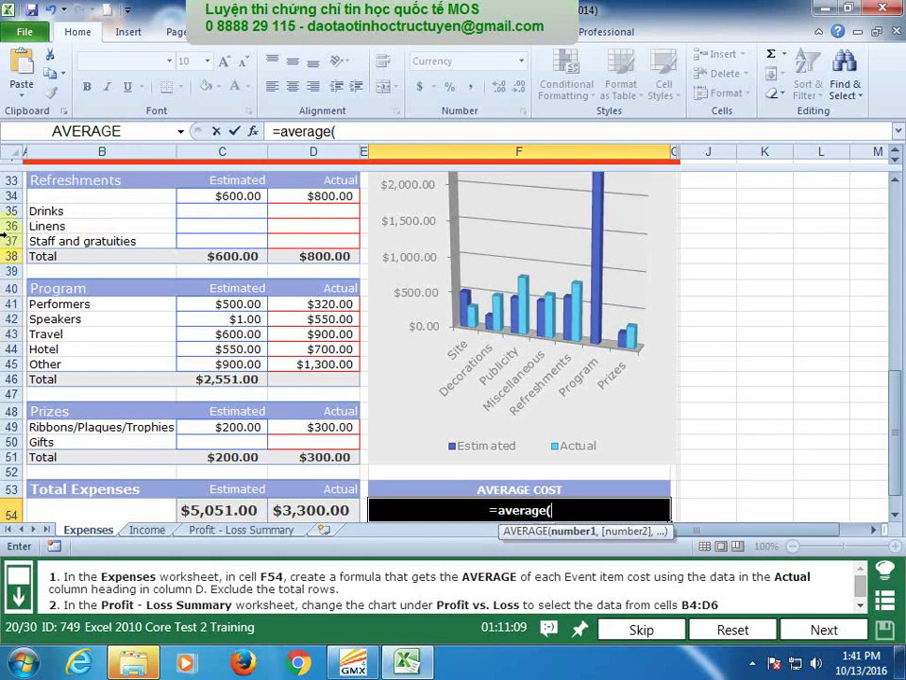
scroll(415, 298, up, 2)
scroll(415, 299, up, 3)
scroll(397, 288, up, 3)
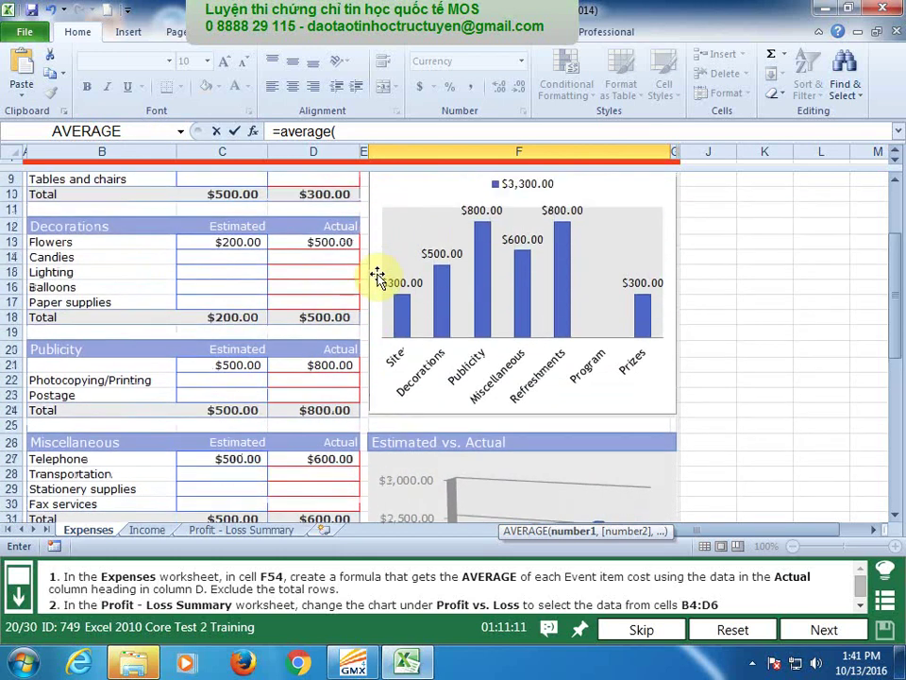
scroll(370, 257, up, 2)
scroll(354, 328, up, 1)
drag(329, 331, 333, 375)
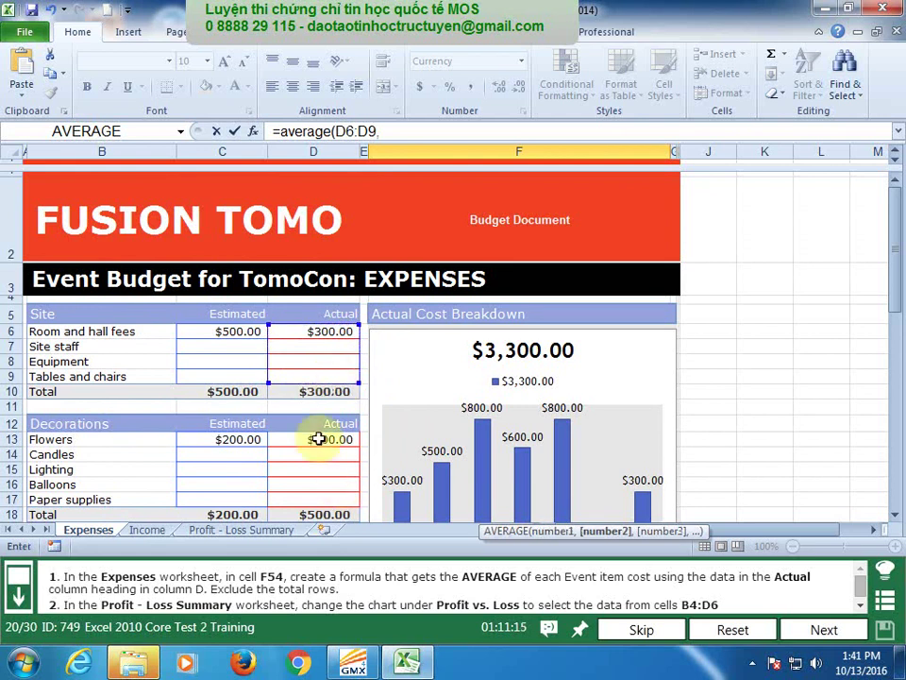
ctrl+drag(318, 439, 333, 498)
Add the remaining Actual ranges through D49:D50 and commit the formula, showing $642.73.
text(,)
scroll(340, 493, down, 1)
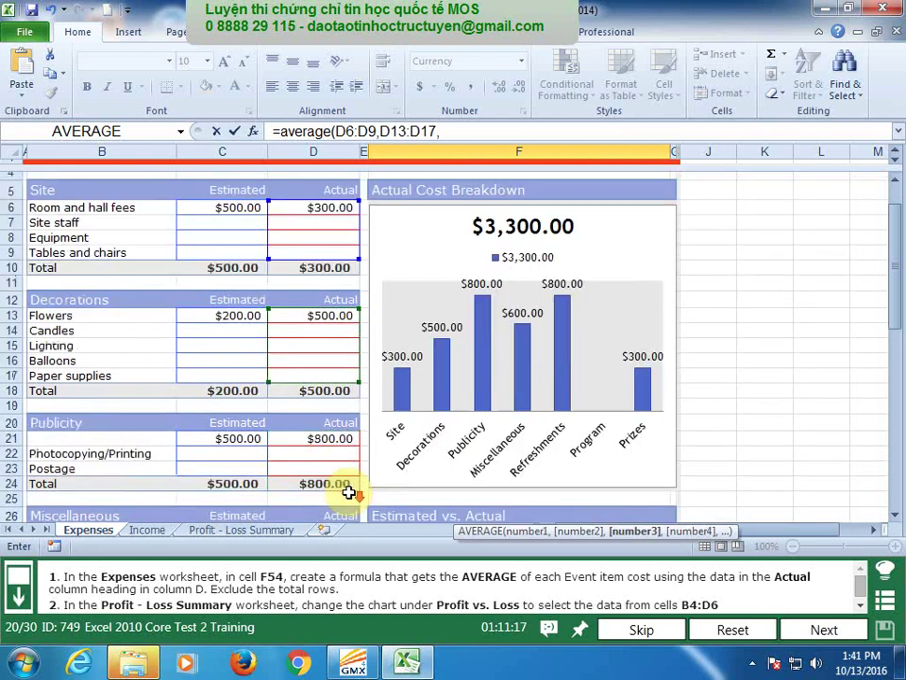
drag(335, 437, 338, 469)
scroll(351, 472, down, 2)
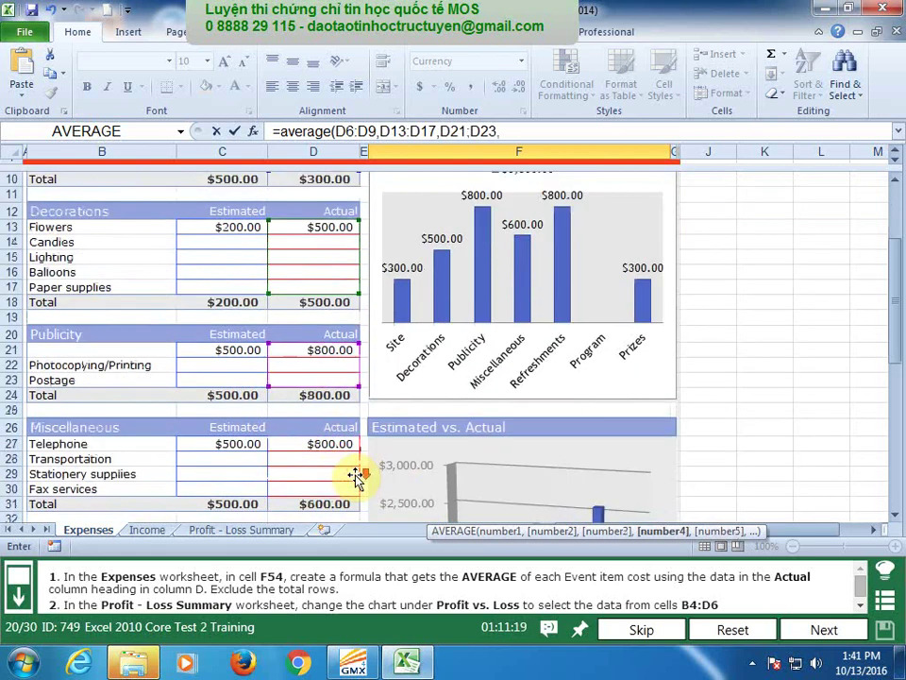
text(,)
scroll(351, 468, down, 2)
mouse_move(333, 359)
mouse_down()
mouse_move(349, 435)
mouse_move(339, 425)
mouse_up()
text(,)
scroll(339, 396, down, 2)
text(,)
scroll(351, 397, down, 2)
text(,)
scroll(358, 439, down, 2)
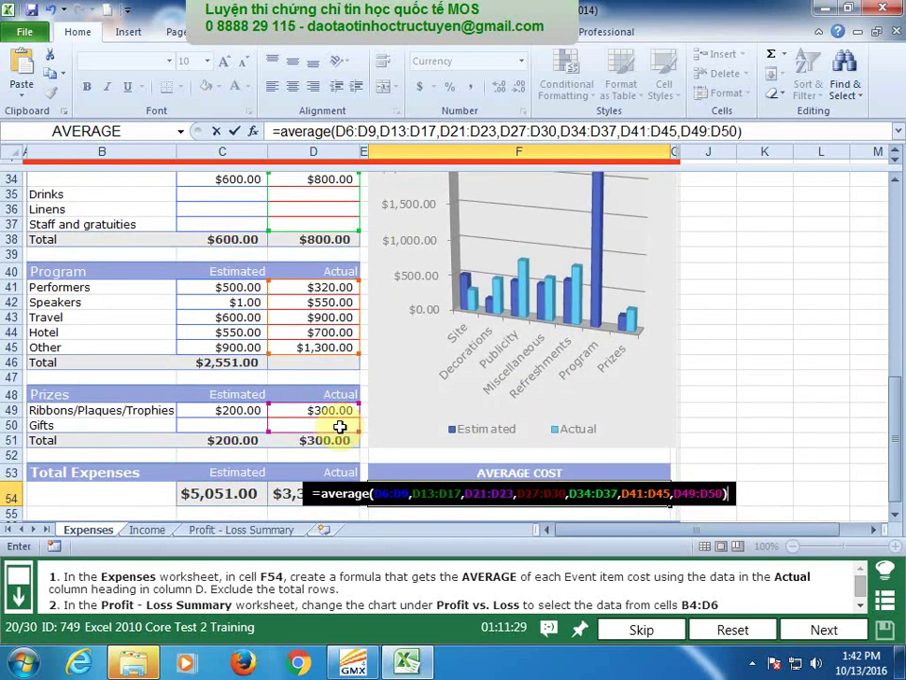
key(Return)
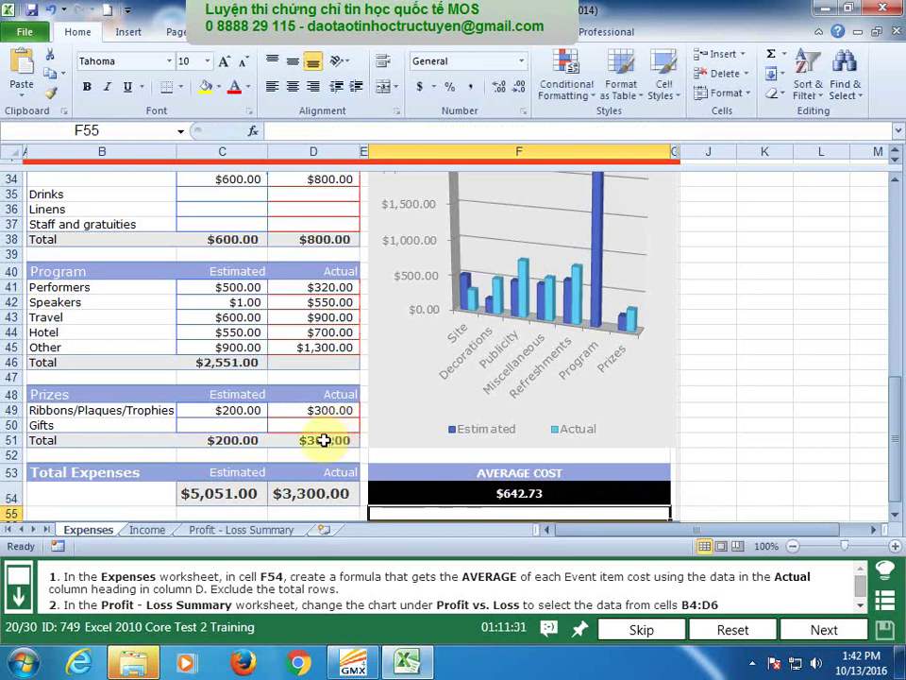
On Profit - Loss Summary, select the Profit vs. Loss chart and open its Select Data settings.
click(251, 532)
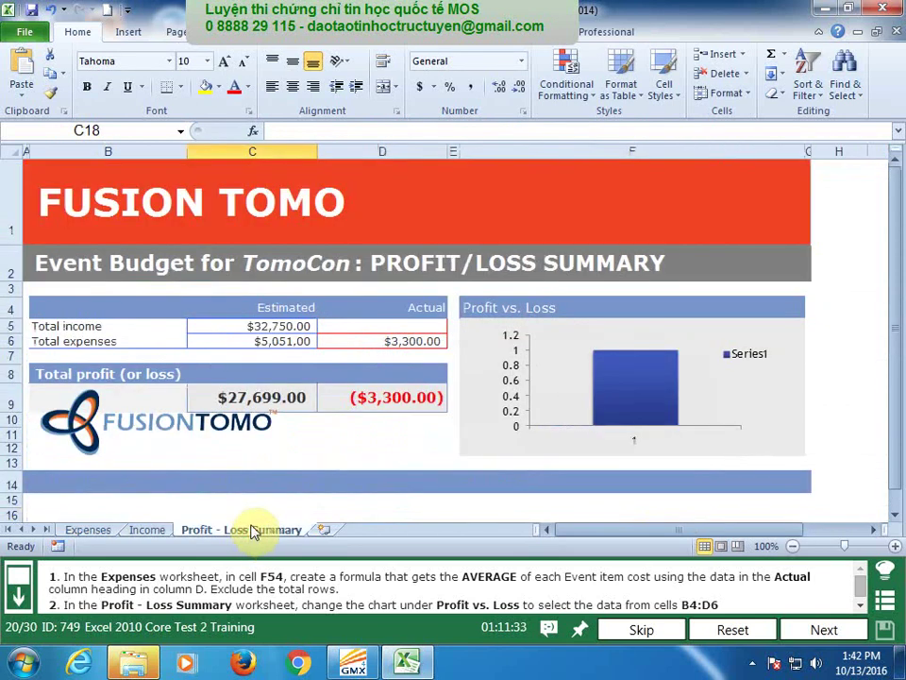
click(114, 309)
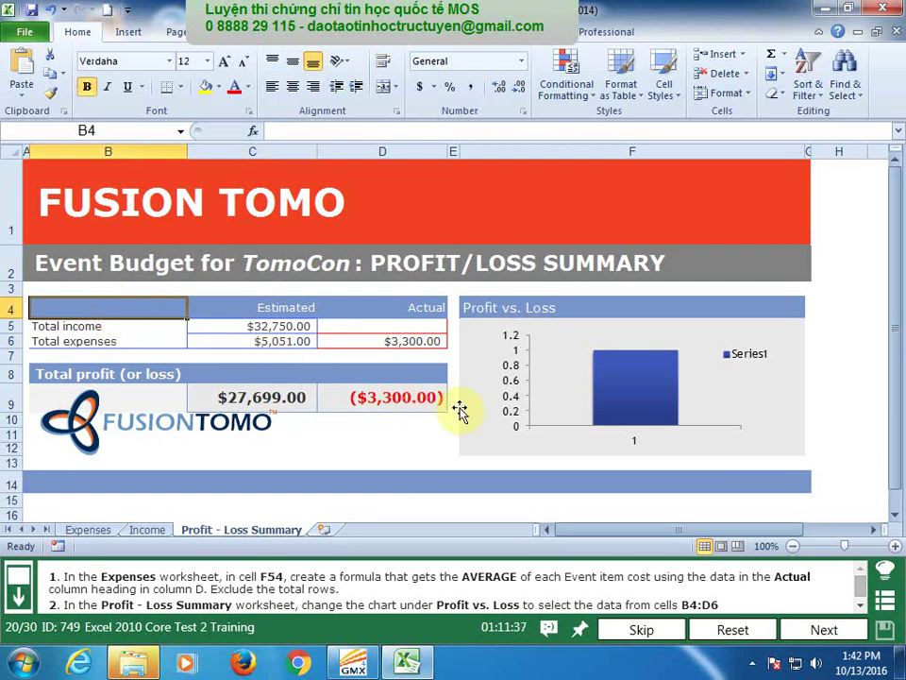
shift+click(410, 342)
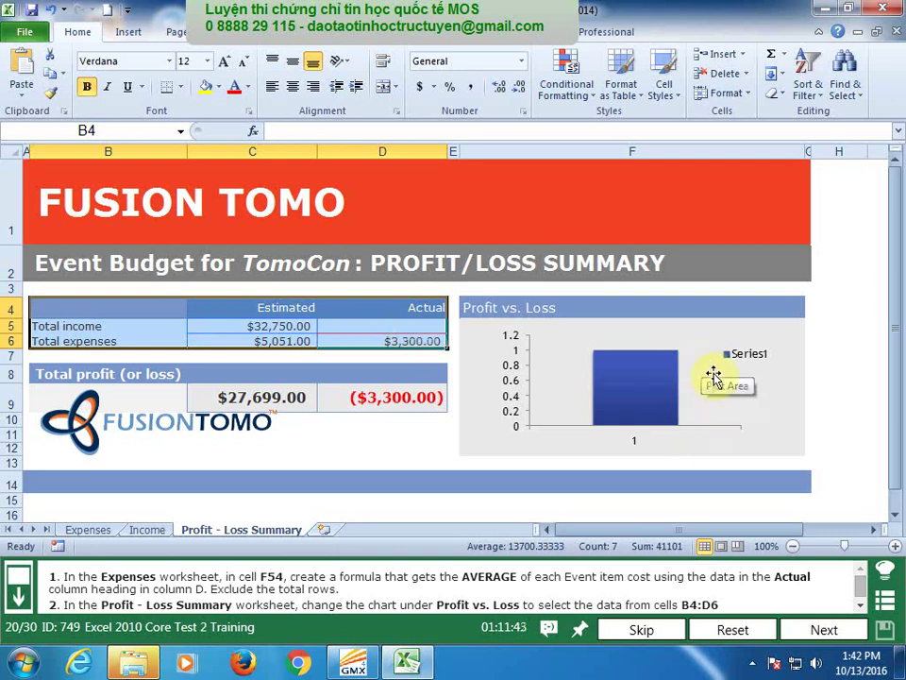
click(706, 337)
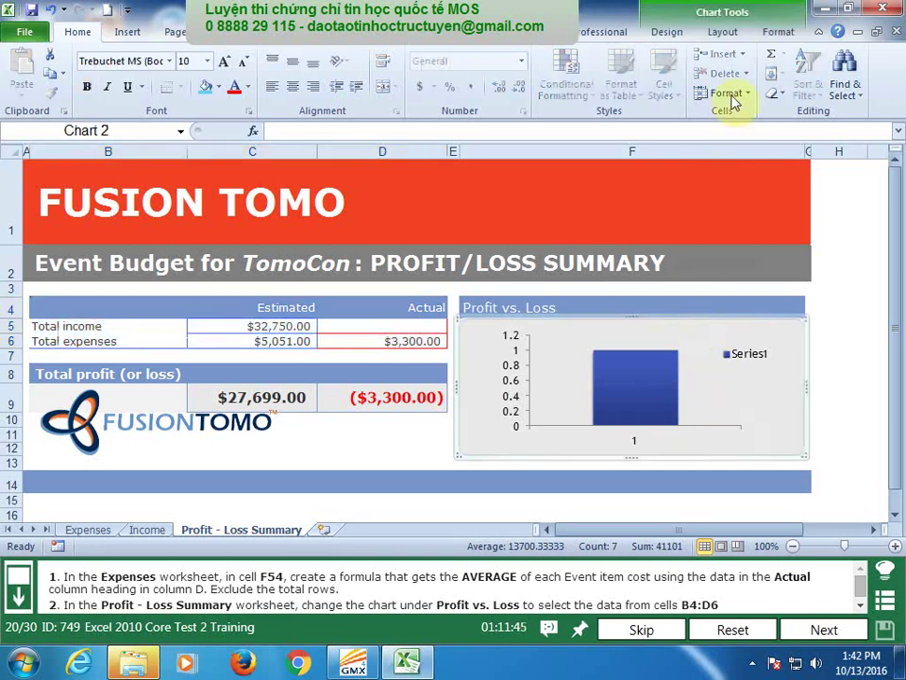
click(672, 32)
click(190, 72)
text(b4:d6)
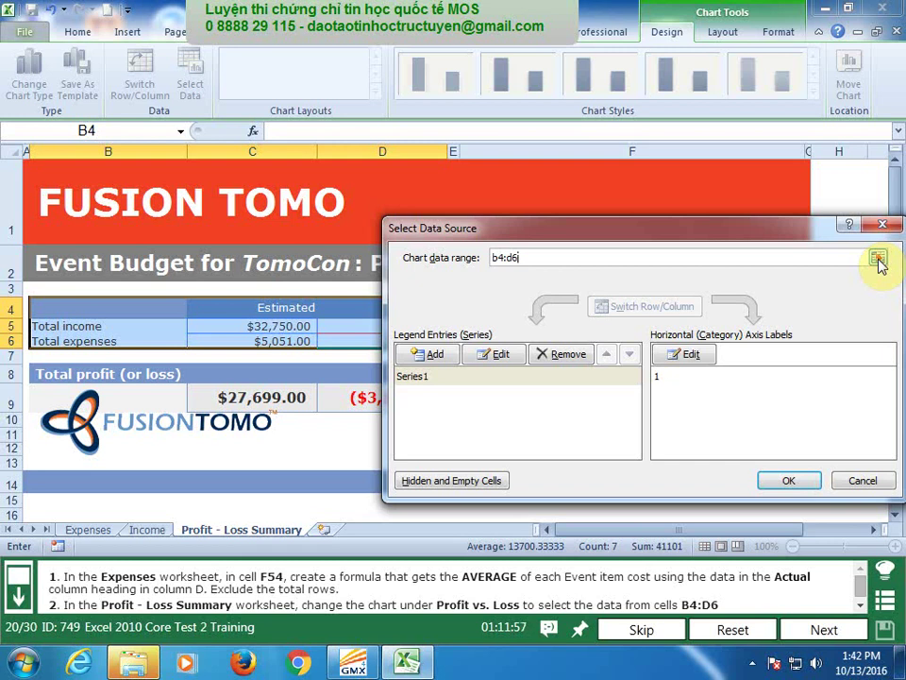
click(878, 260)
click(467, 331)
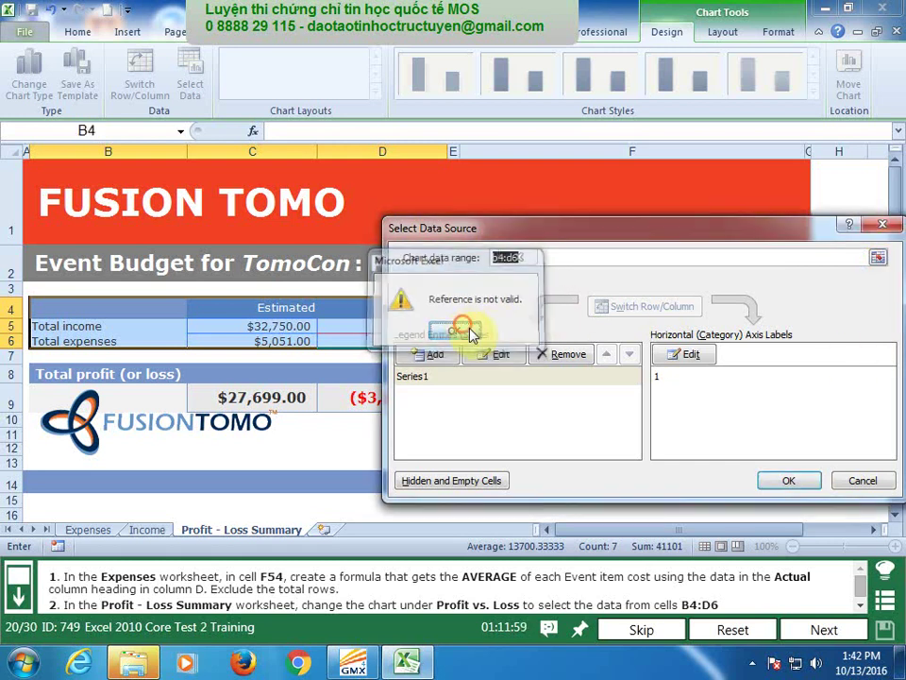
Replace the chart data range with B4:D6, apply it, and submit the task.
click(543, 254)
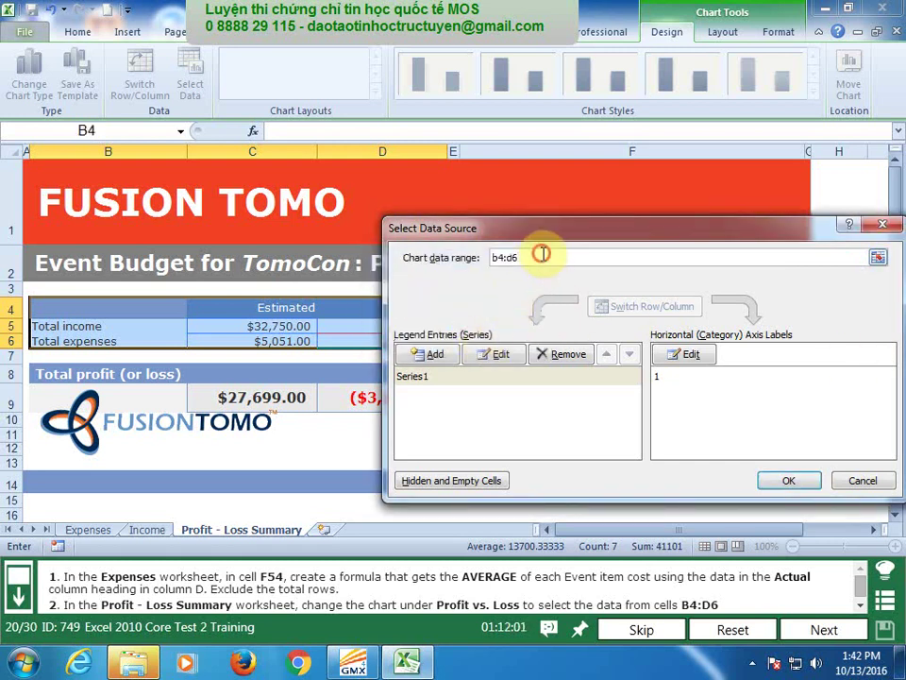
double_click(542, 254)
key(BackSpace)
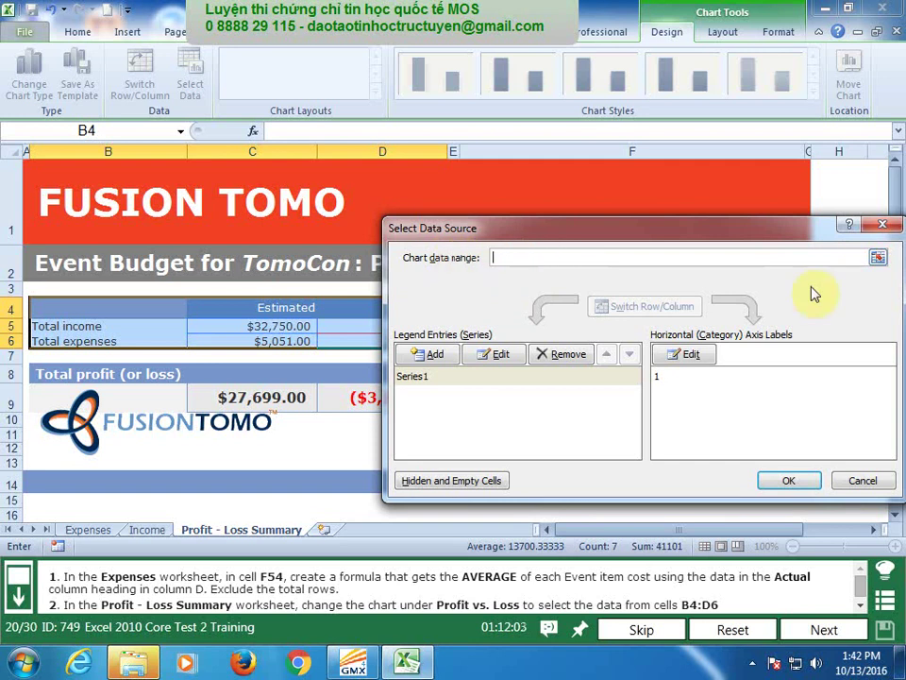
click(878, 260)
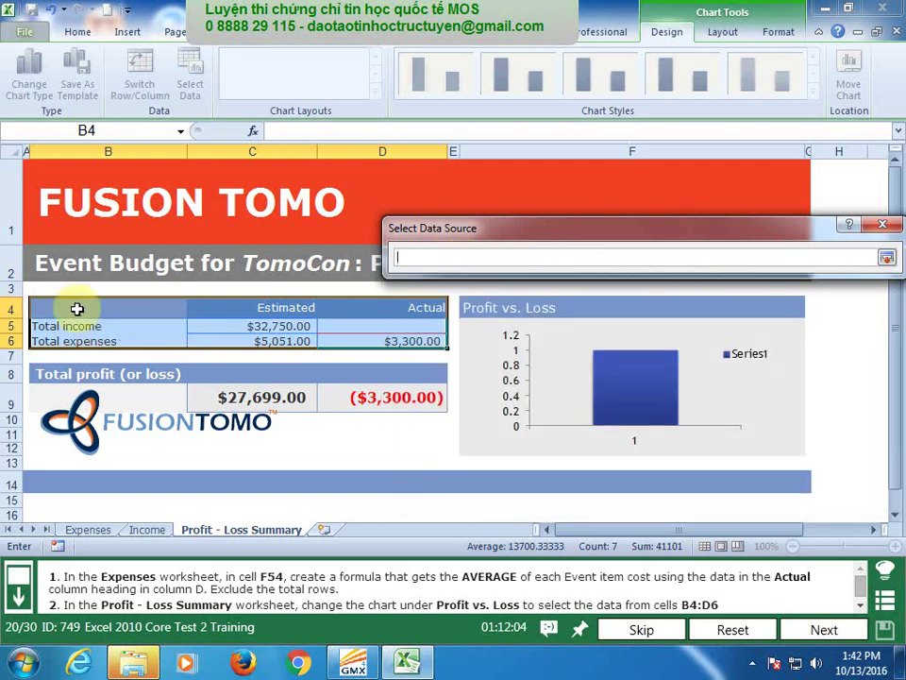
drag(76, 308, 414, 338)
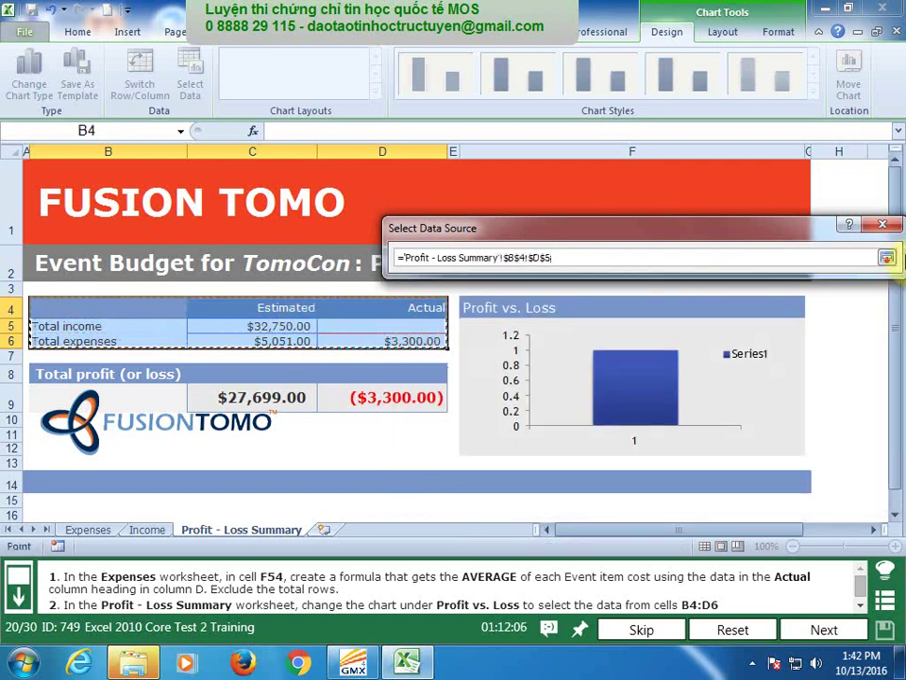
click(887, 257)
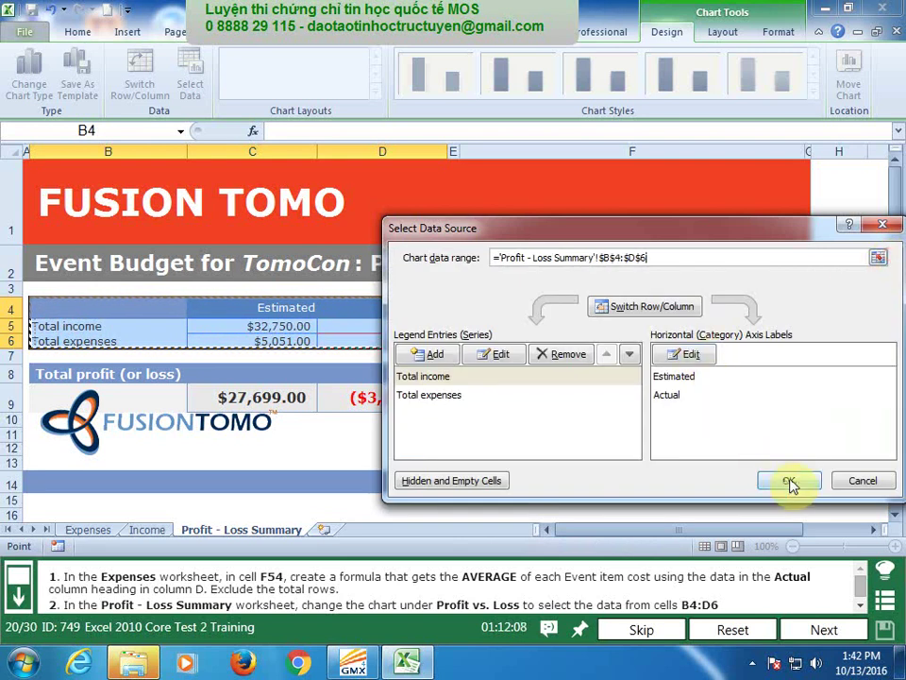
click(790, 479)
click(828, 634)
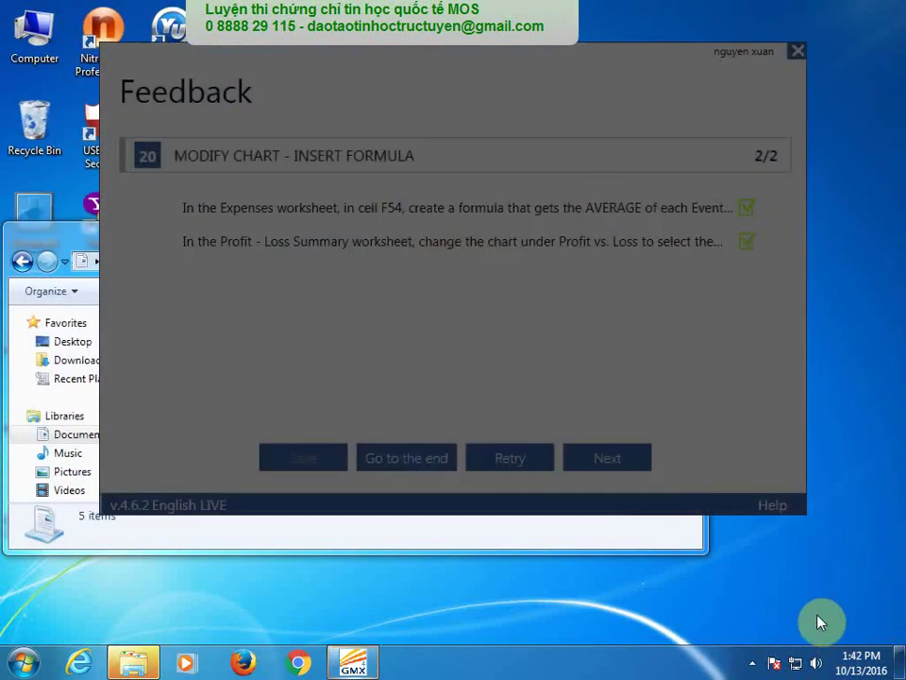
click(610, 454)
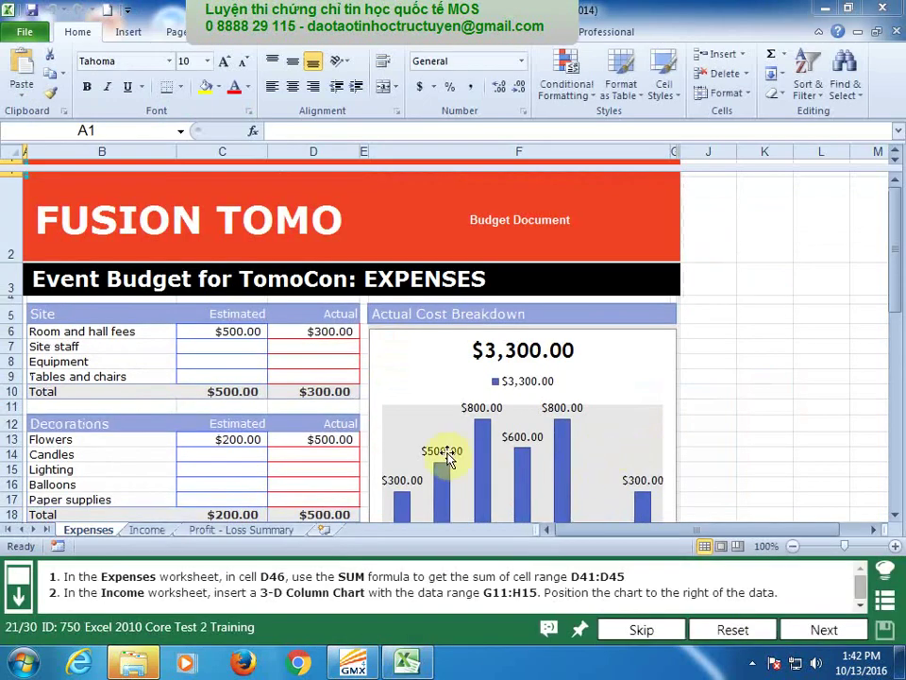
Enter =SUM(D41:D45) in cell D46 on the Expenses sheet, giving $3,770.00.
click(89, 530)
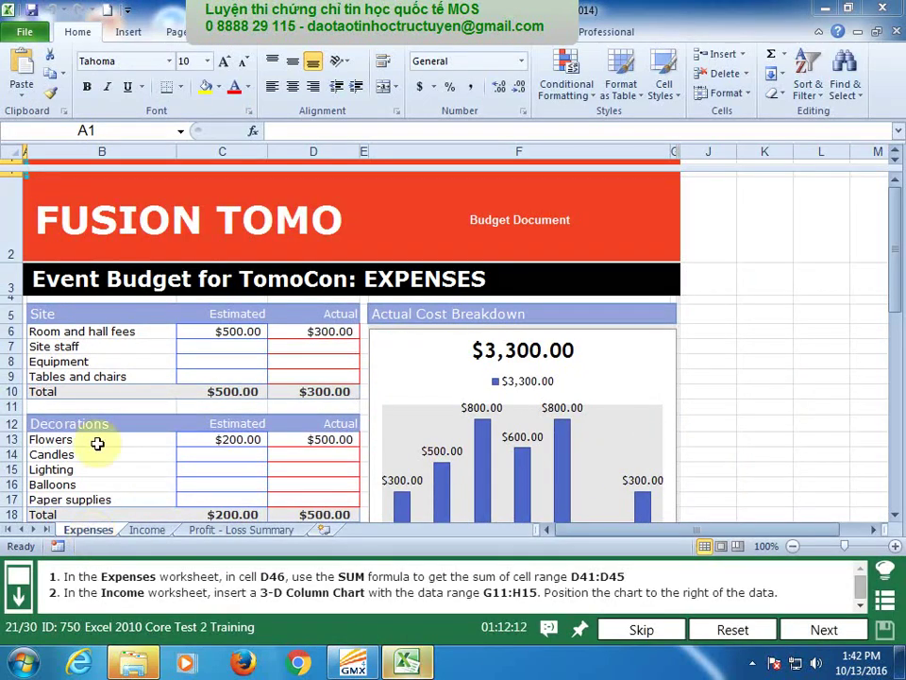
click(114, 139)
text(d)
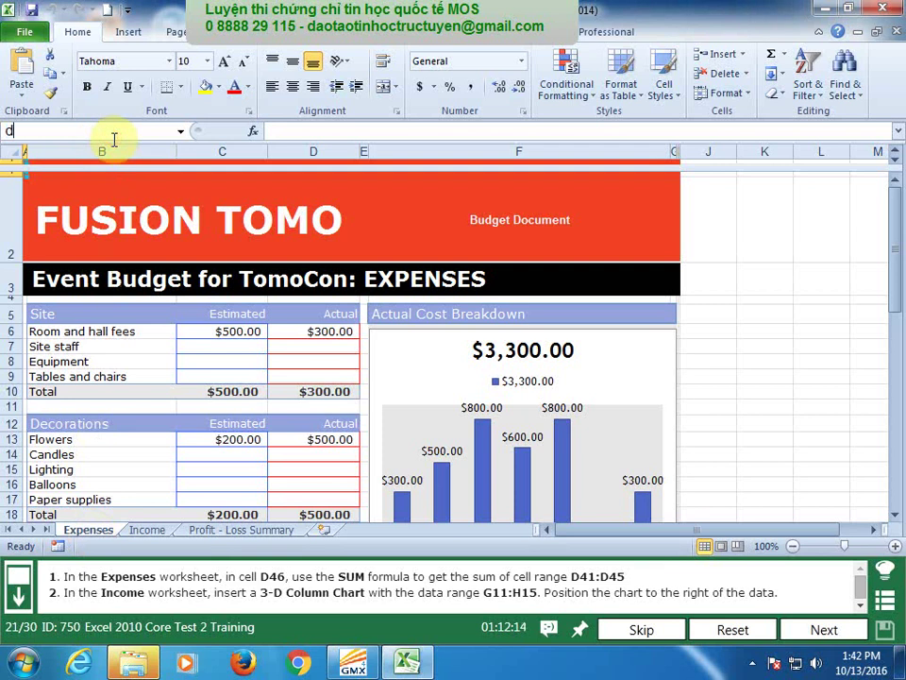
text(6)
key(Return)
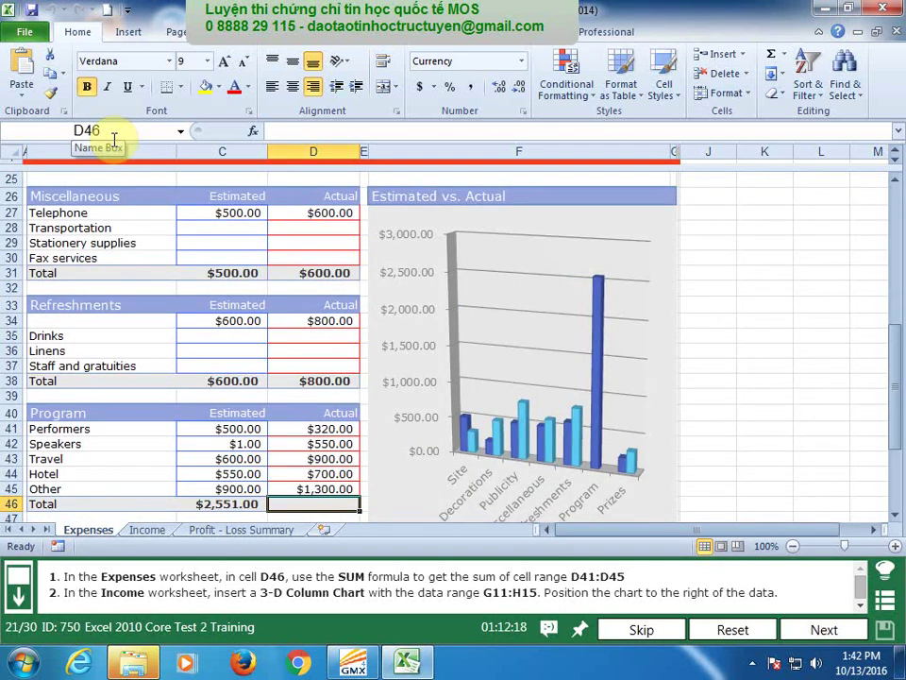
text(=)
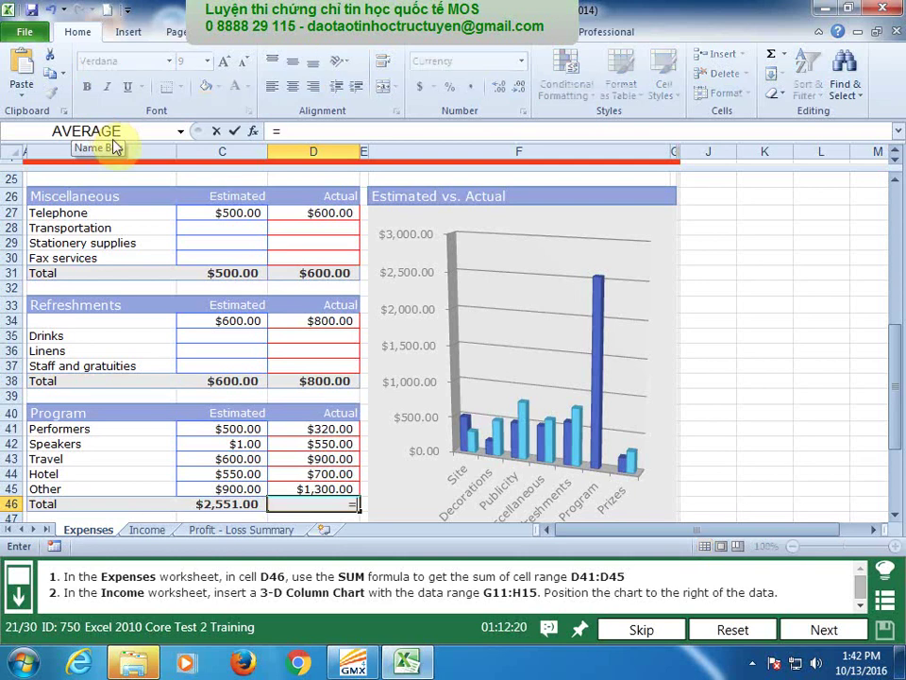
text(sum()
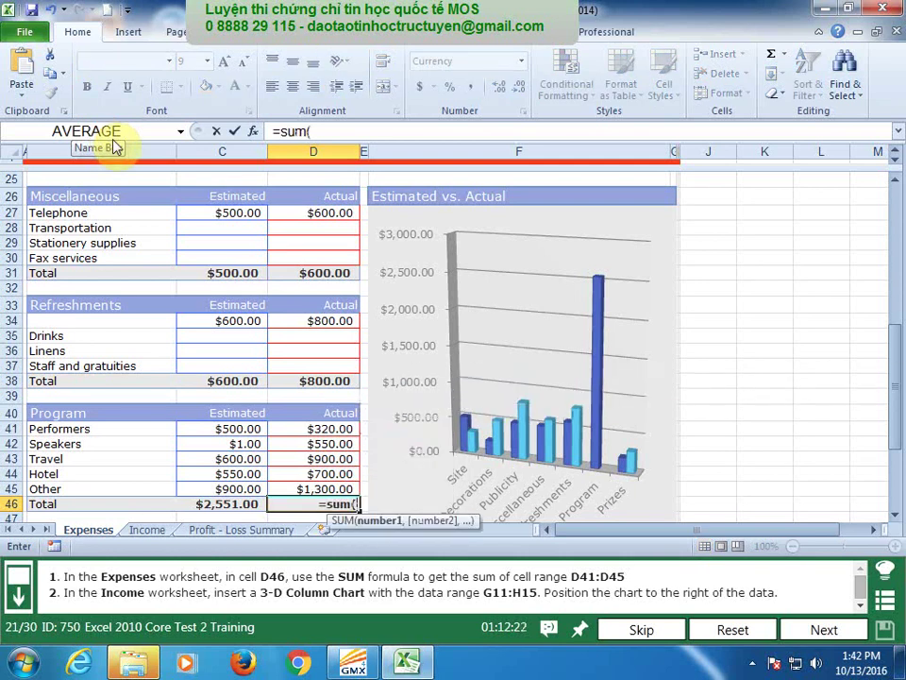
text(d41)
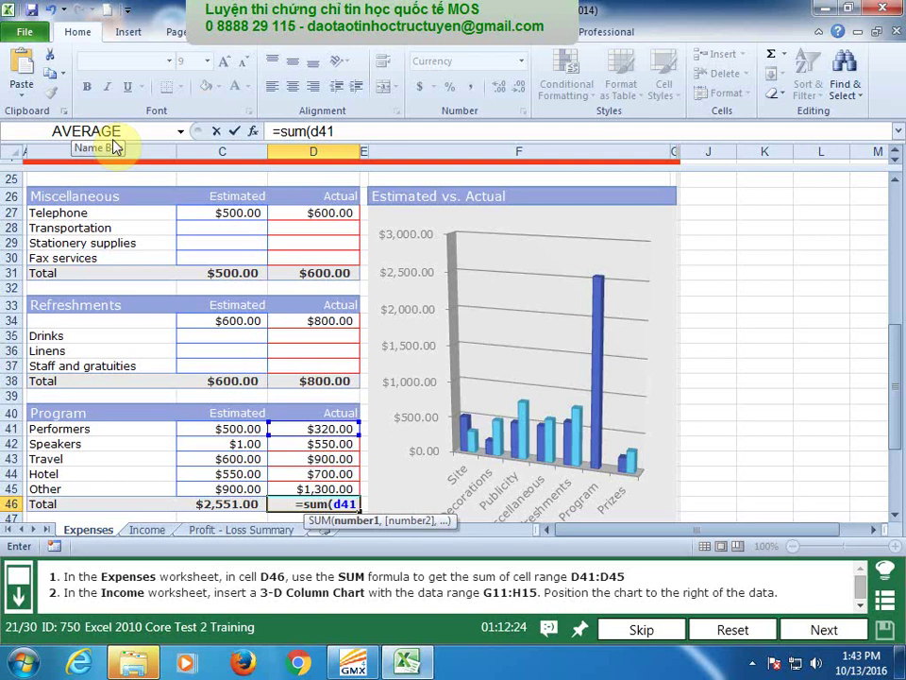
text(:d45)
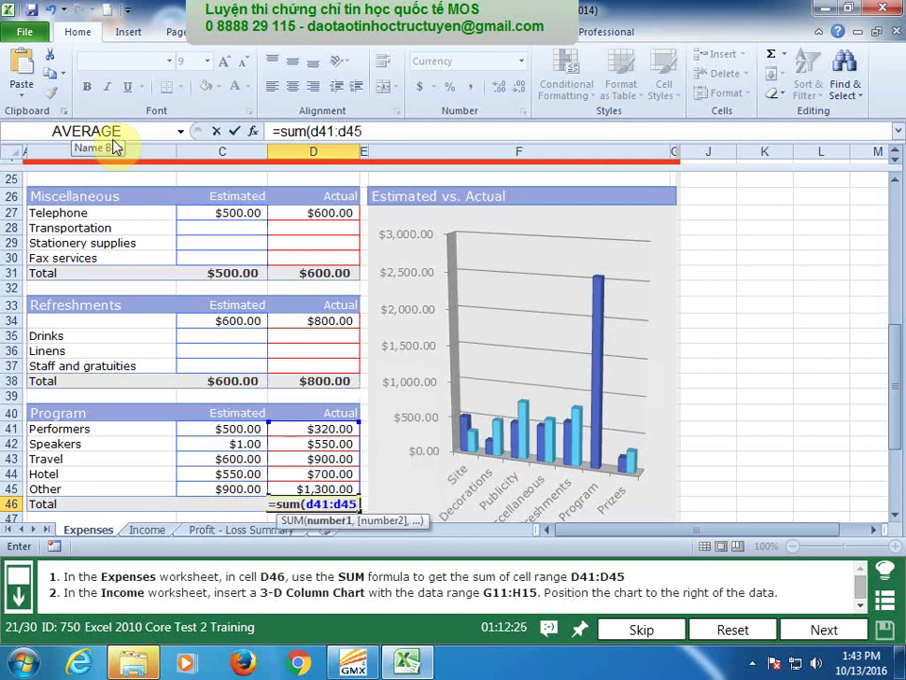
text())
key(Return)
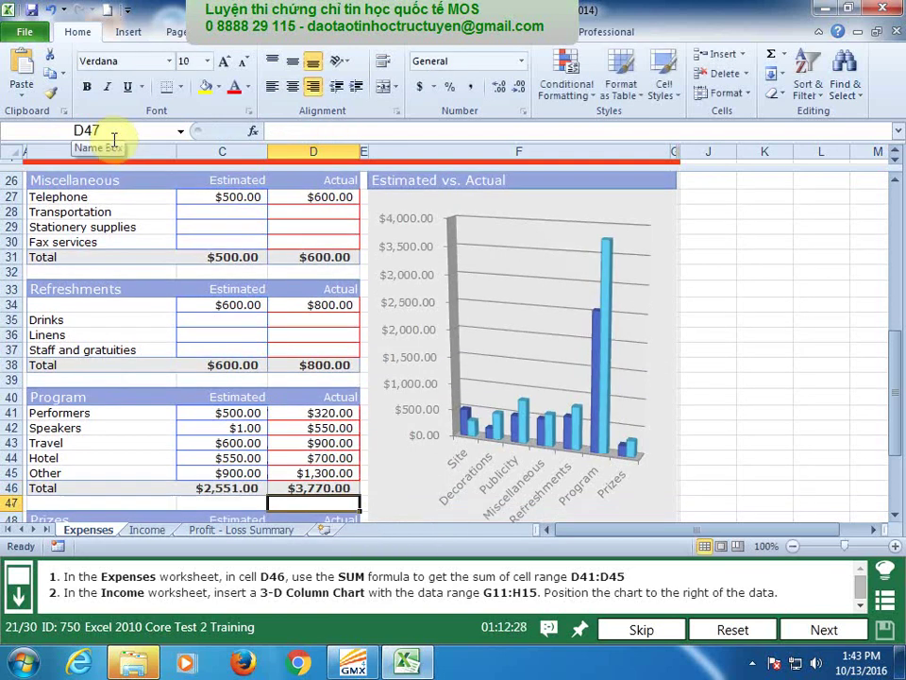
On the Income sheet, insert a 3-D Column chart of G11:H15.
click(147, 530)
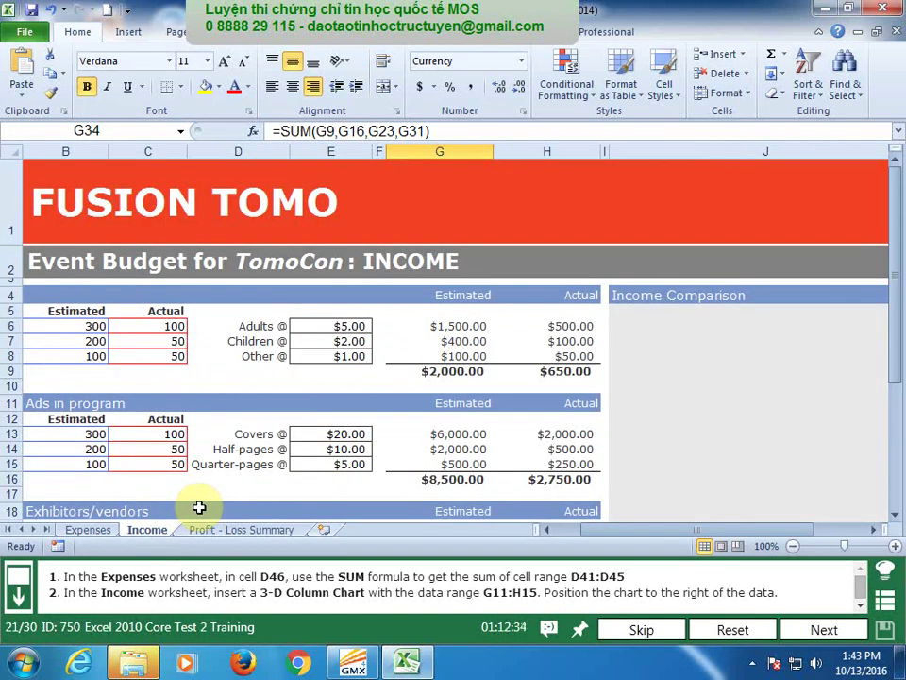
click(130, 132)
text(g)
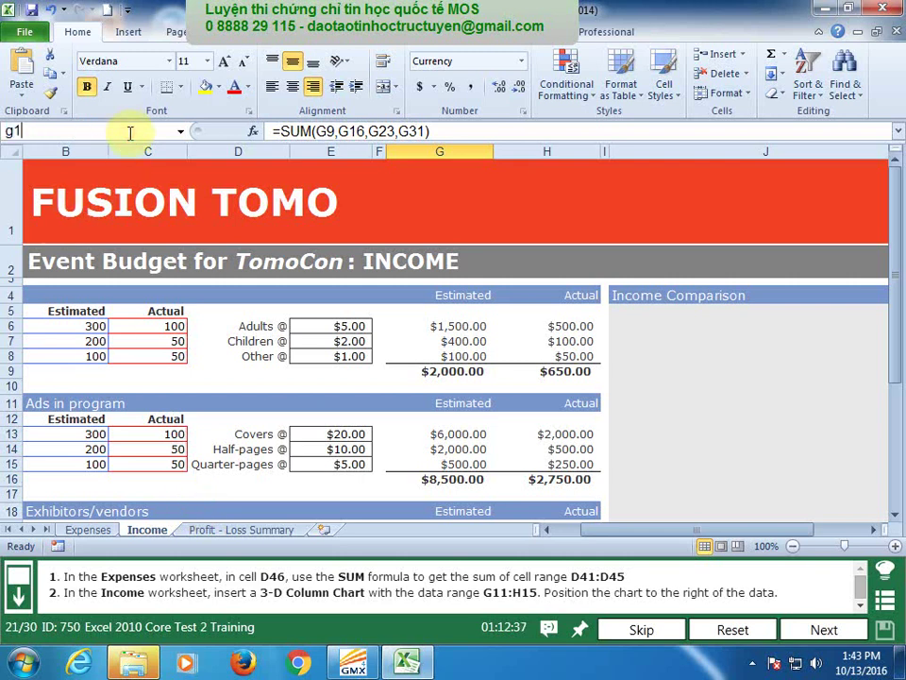
text(1)
key(Return)
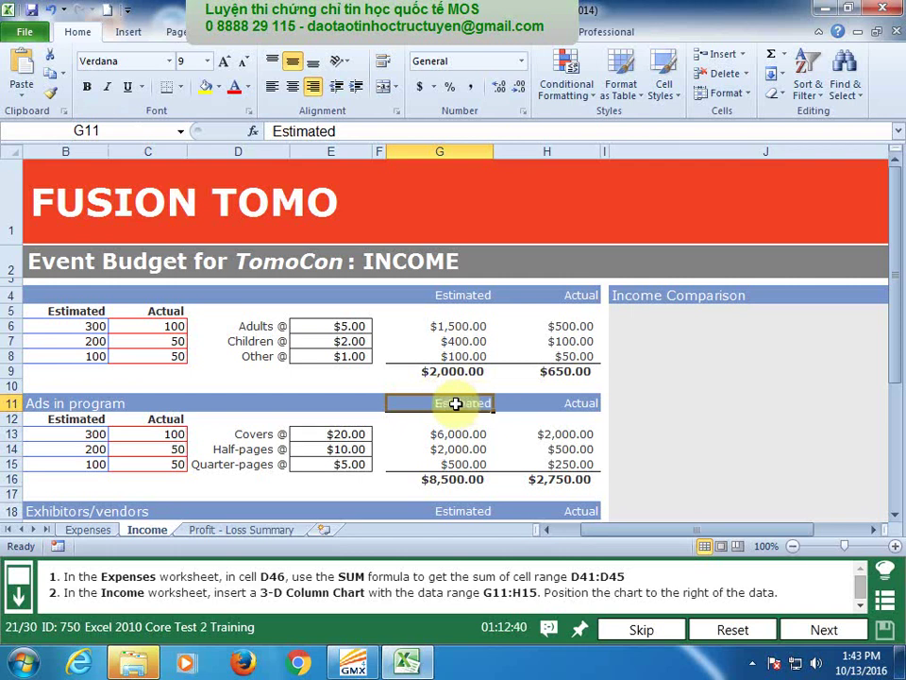
drag(457, 402, 590, 464)
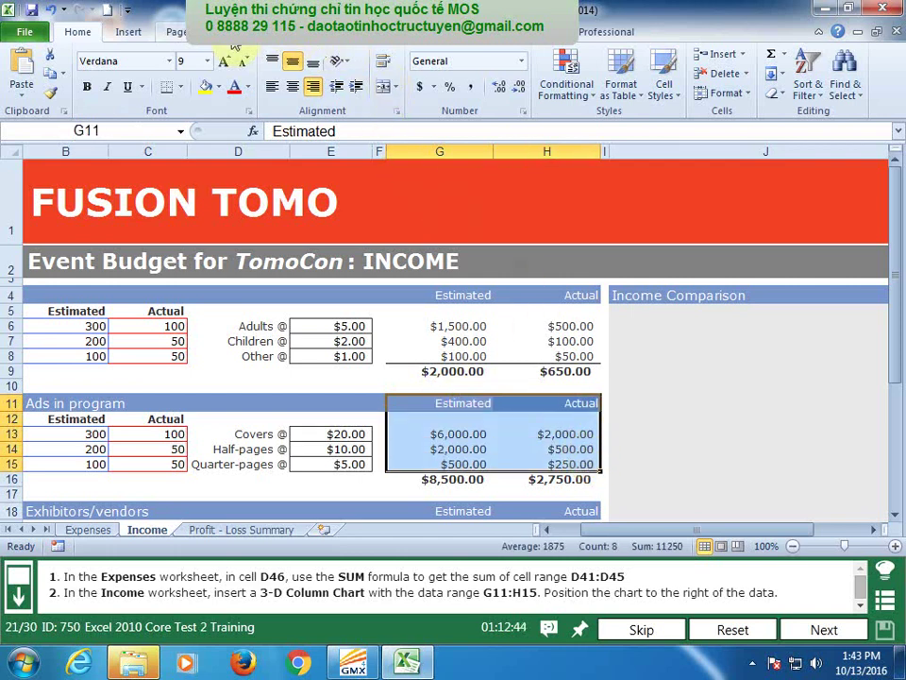
click(142, 36)
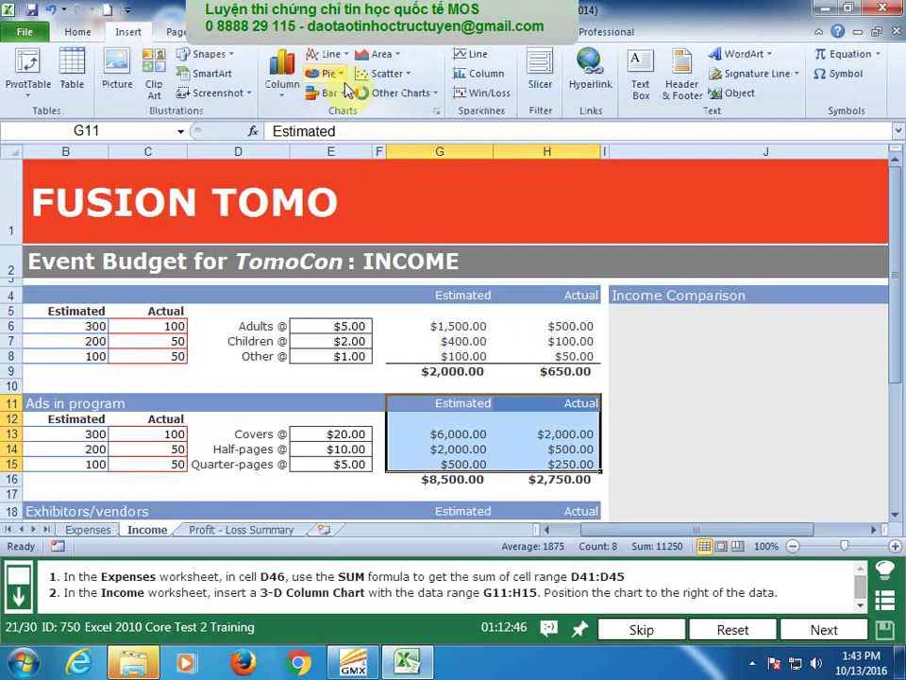
click(286, 86)
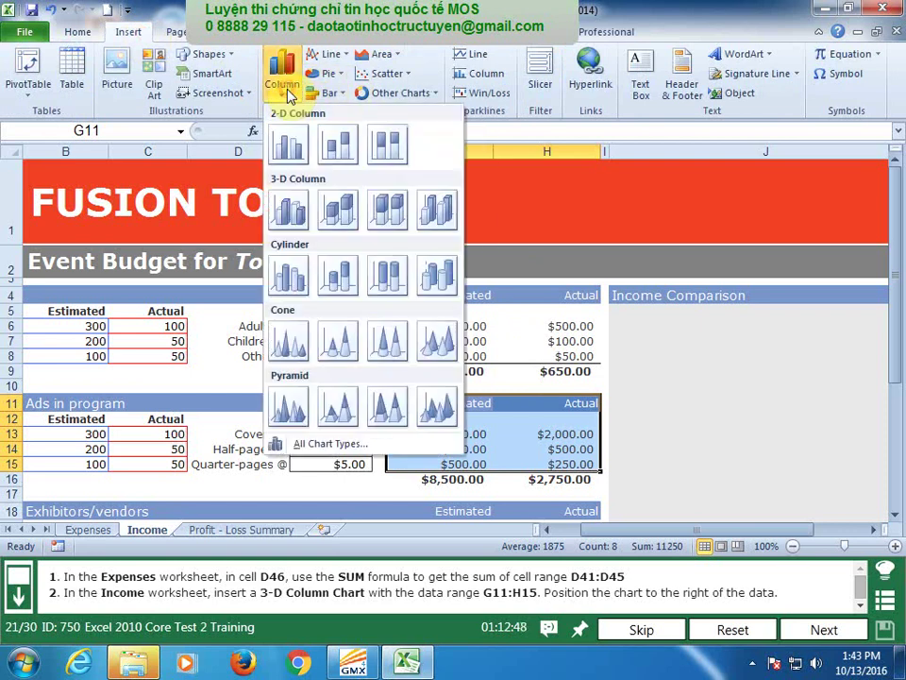
click(437, 214)
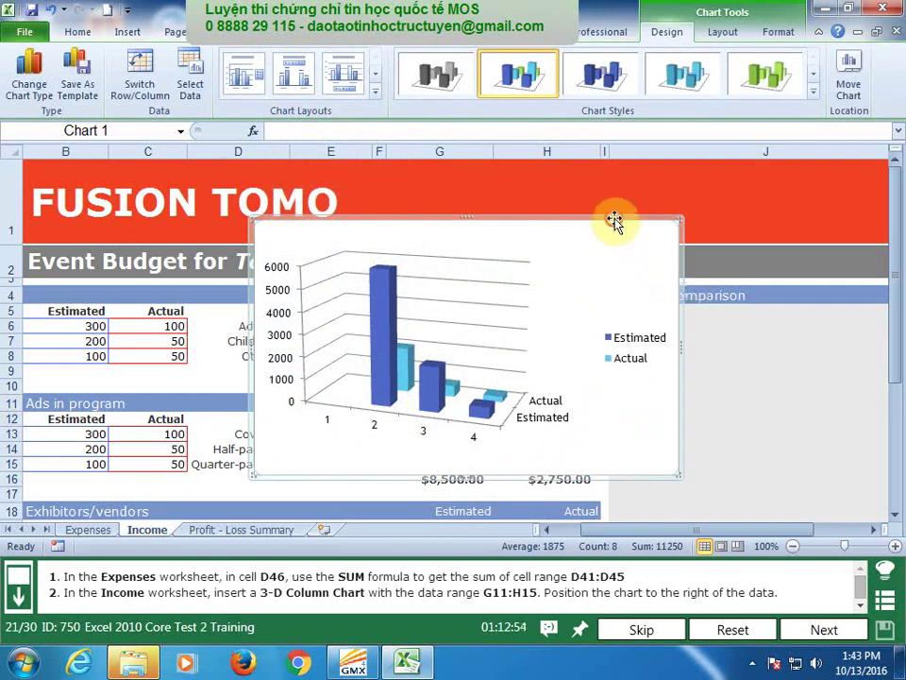
Move the chart to the right of the data and submit the task.
drag(608, 222, 849, 329)
drag(662, 330, 808, 351)
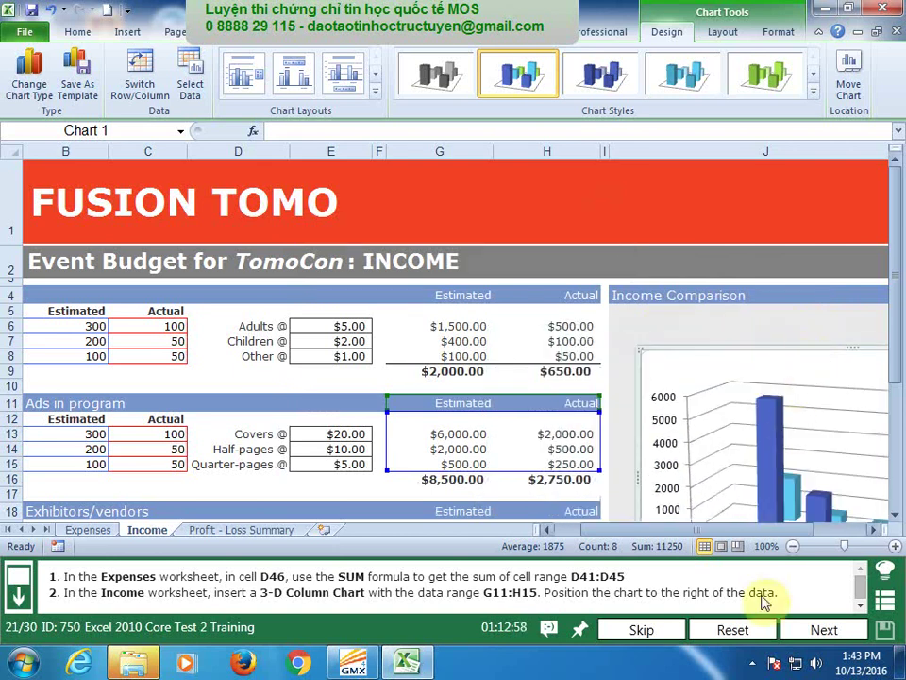
click(824, 630)
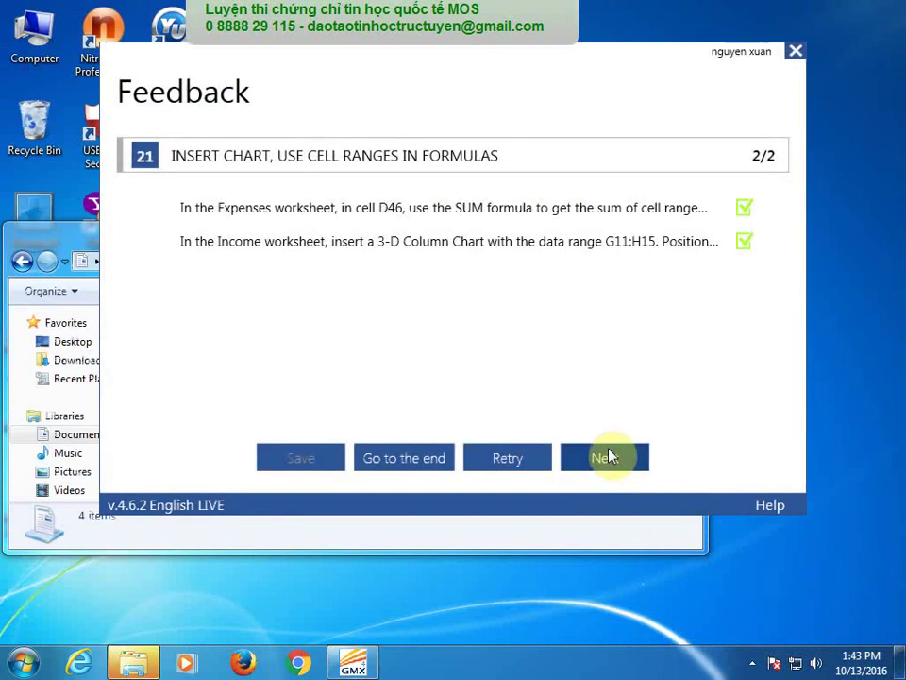
click(609, 457)
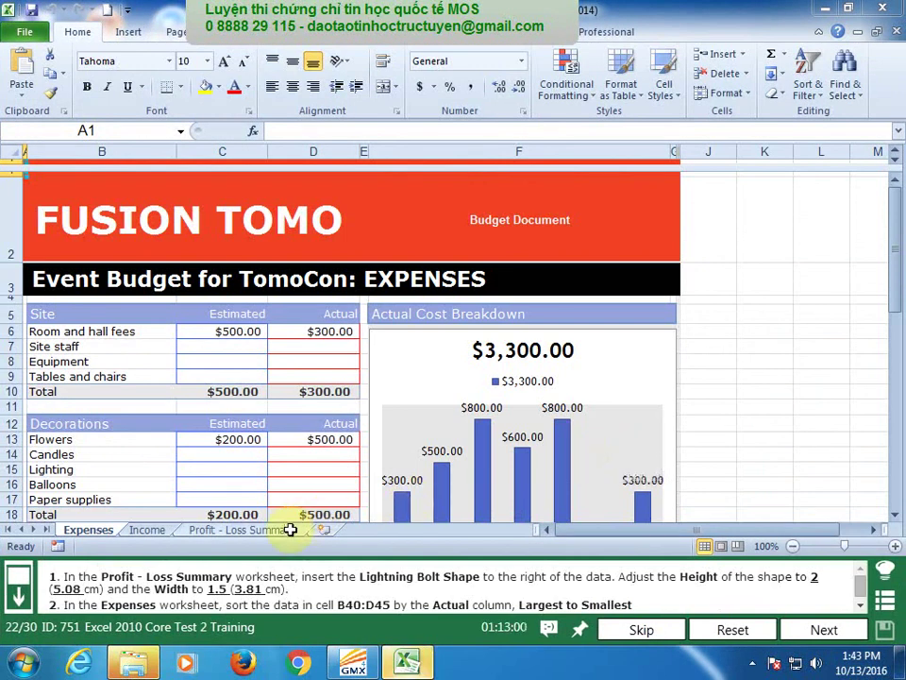
Draw a Lightning Bolt shape to the right of the Profit - Loss Summary data.
click(290, 531)
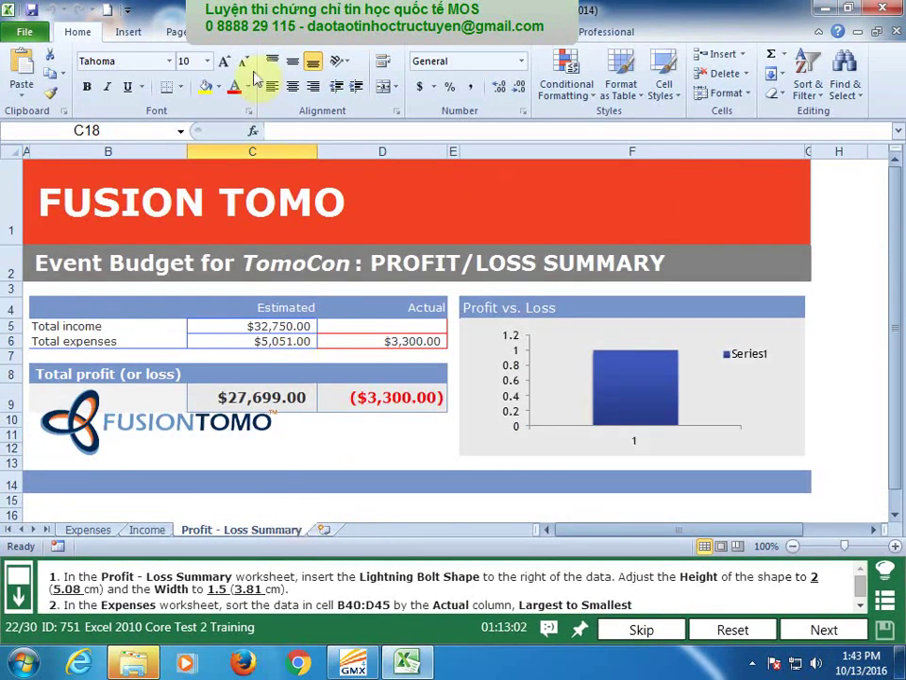
click(129, 31)
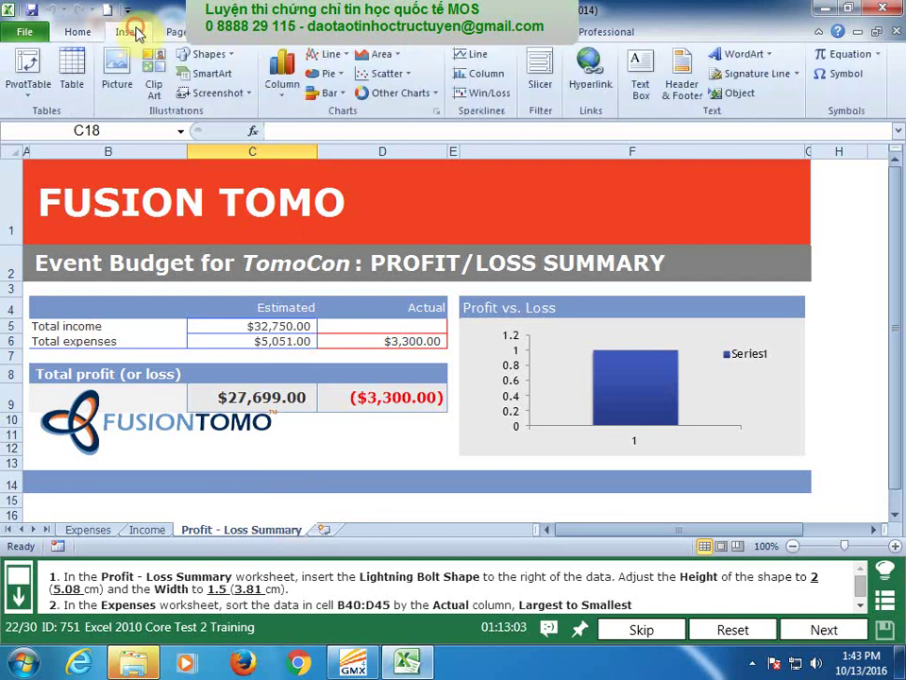
click(224, 57)
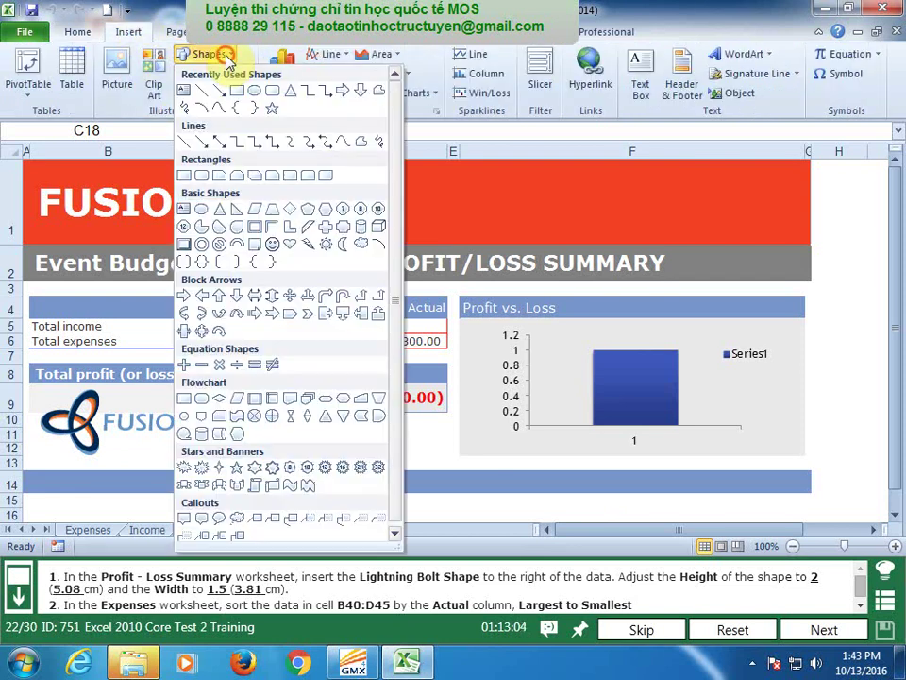
click(307, 244)
drag(461, 329, 529, 411)
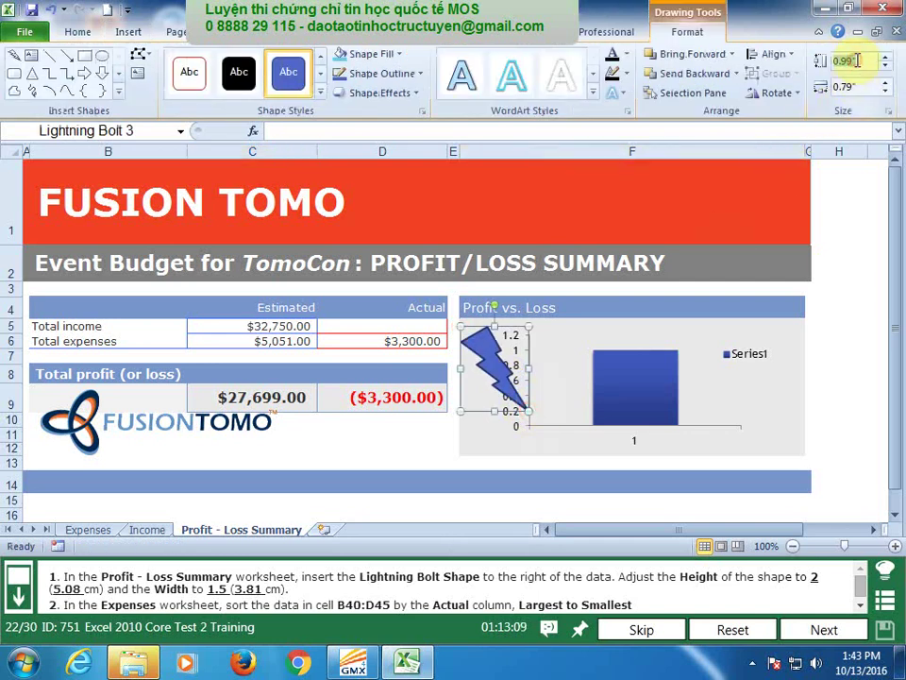
text(2)
Size the lightning bolt to 2" high and 1.5" wide, then return to Expenses.
click(859, 85)
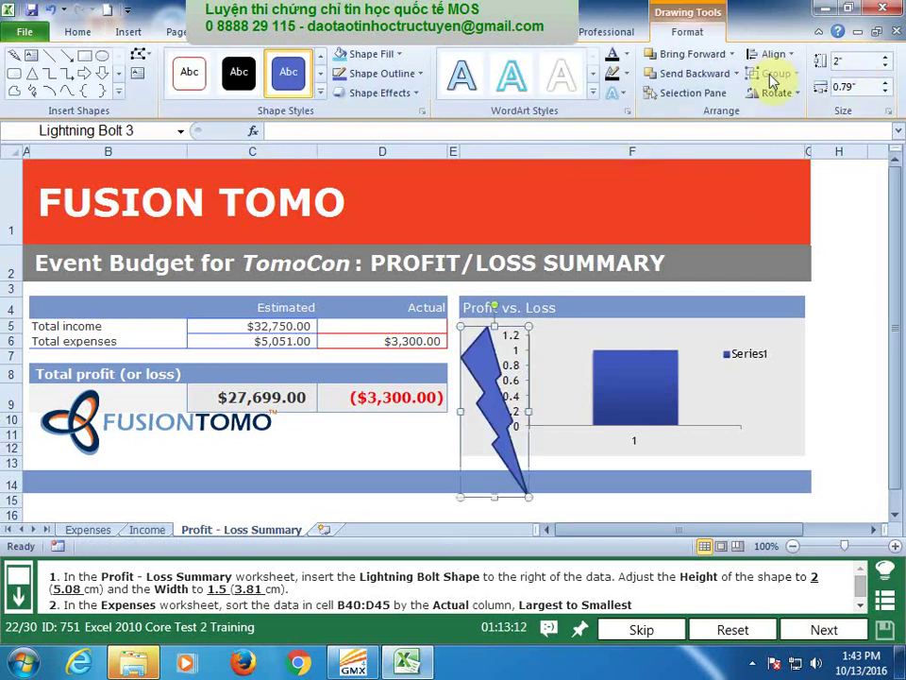
text(1.5)
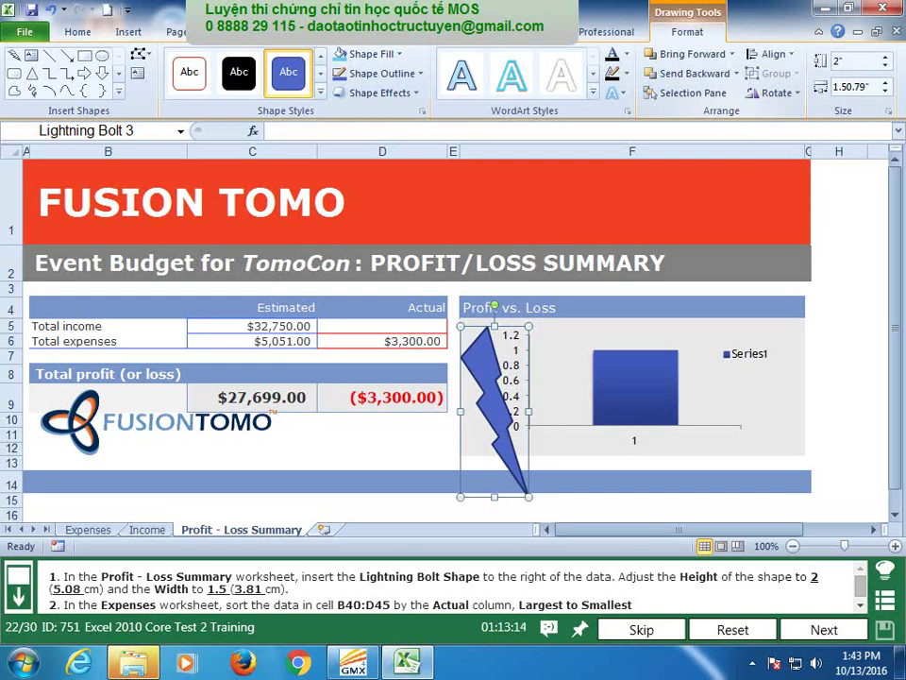
click(772, 80)
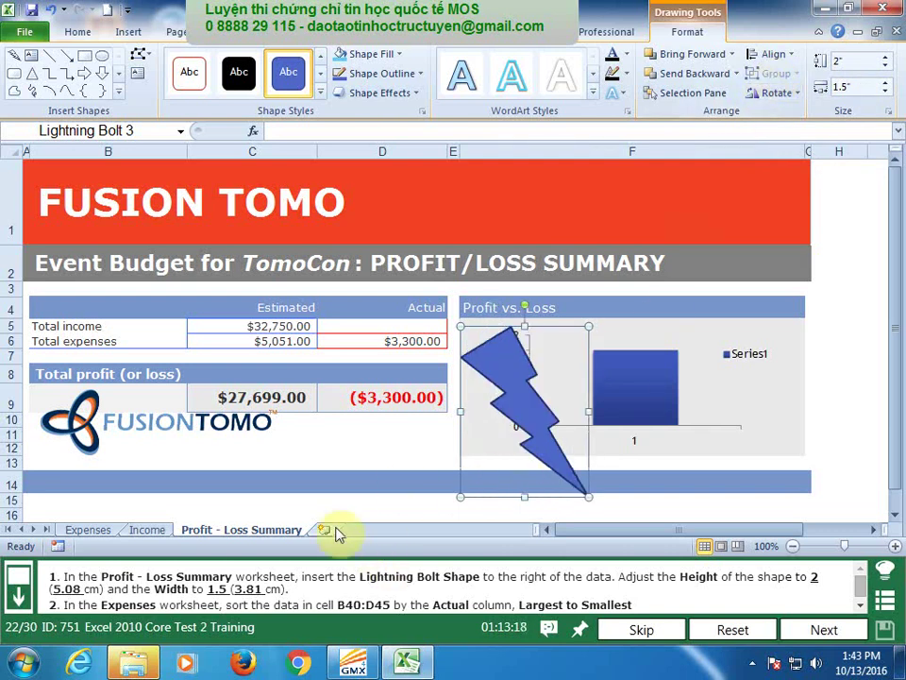
click(101, 530)
text(b40)
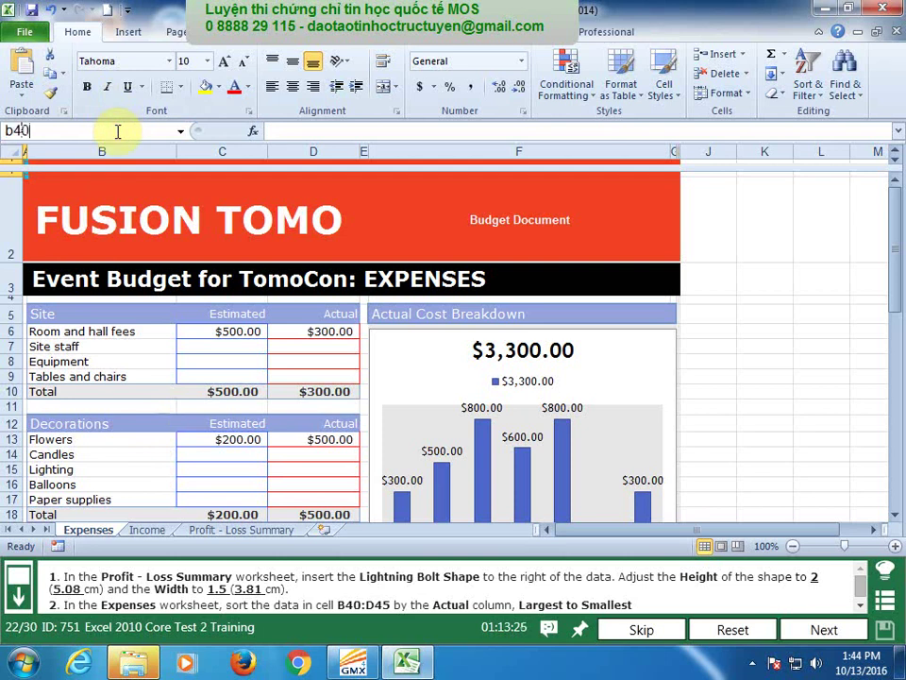
Select the Program rows B40:D45 on the Expenses sheet.
key(Return)
scroll(448, 469, down, 2)
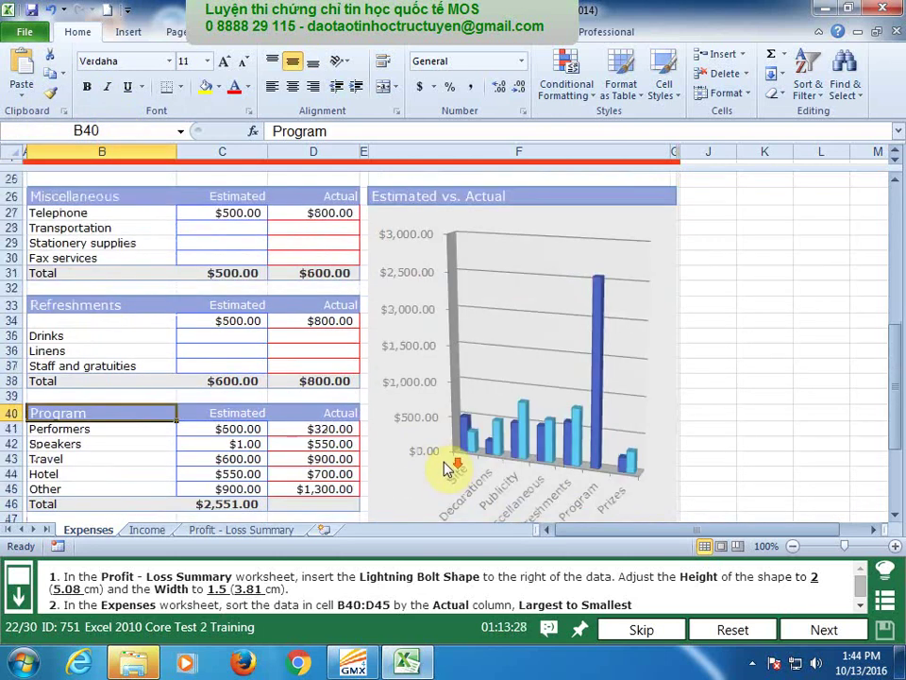
scroll(448, 469, down, 1)
drag(71, 366, 321, 440)
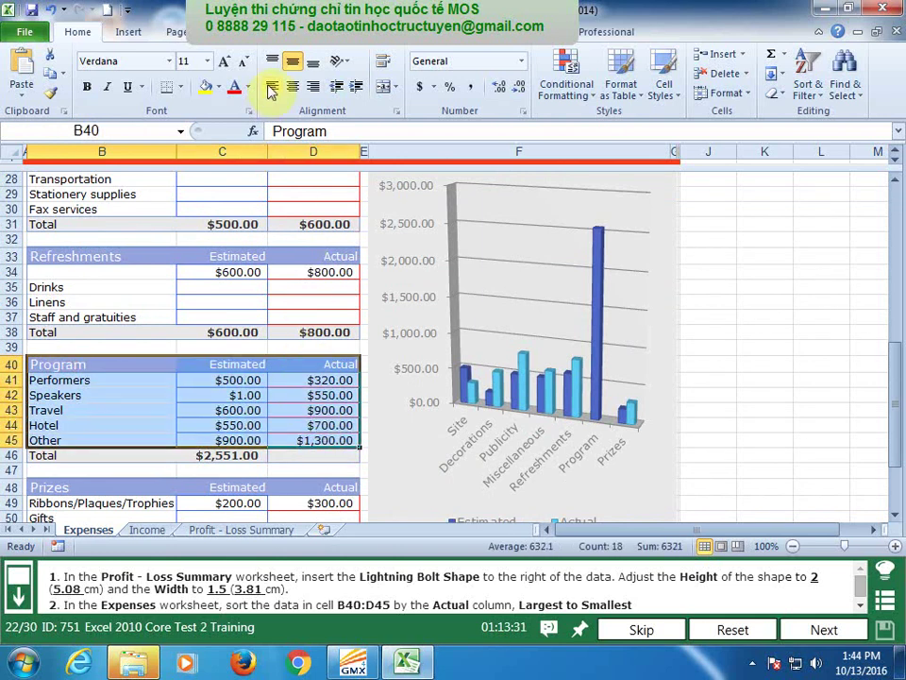
Sort the selection by Actual, largest to smallest, and submit the task.
click(326, 38)
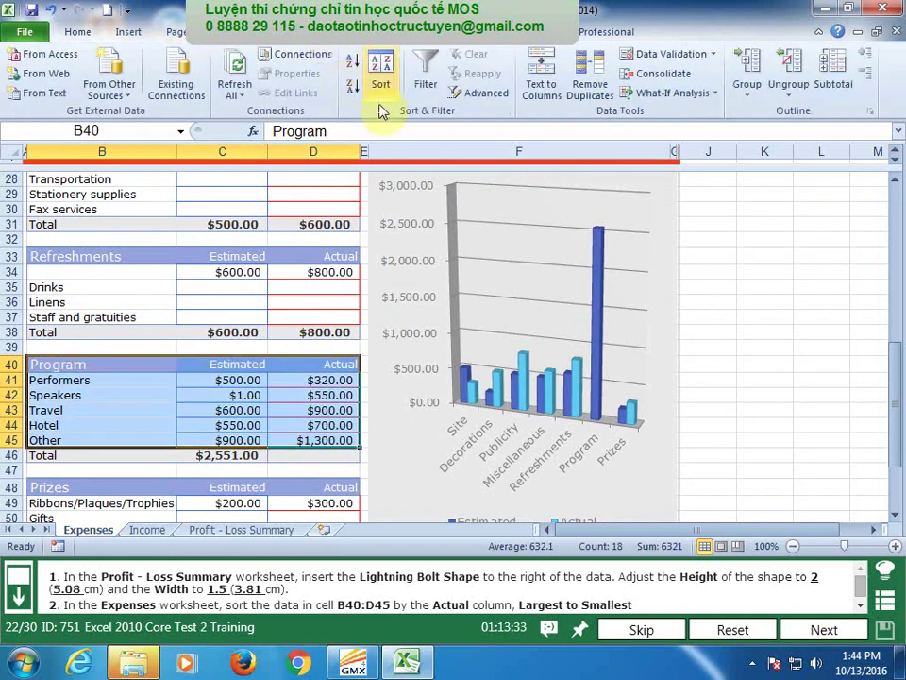
click(381, 74)
click(540, 324)
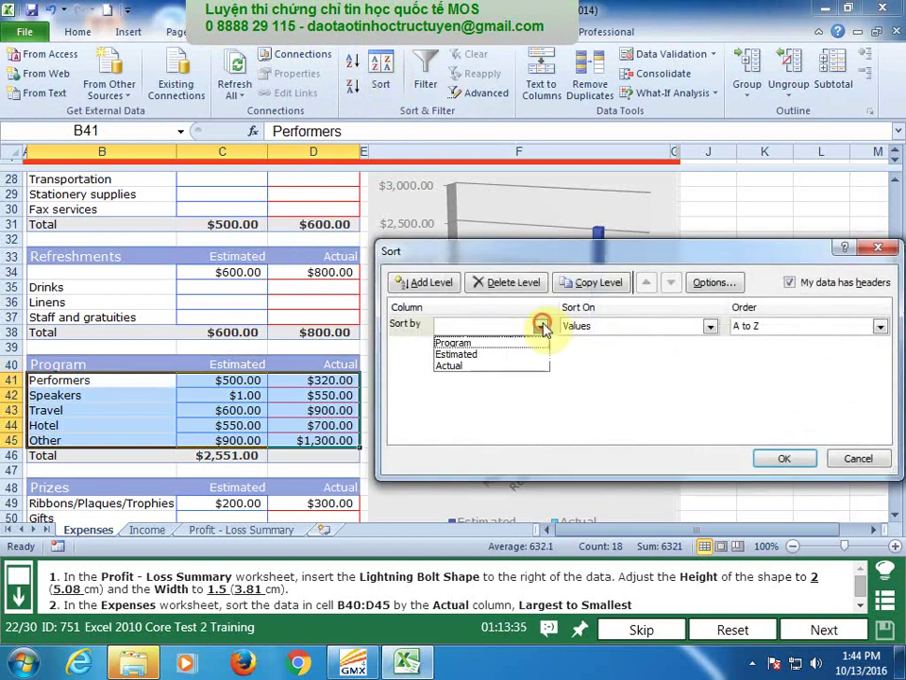
click(472, 365)
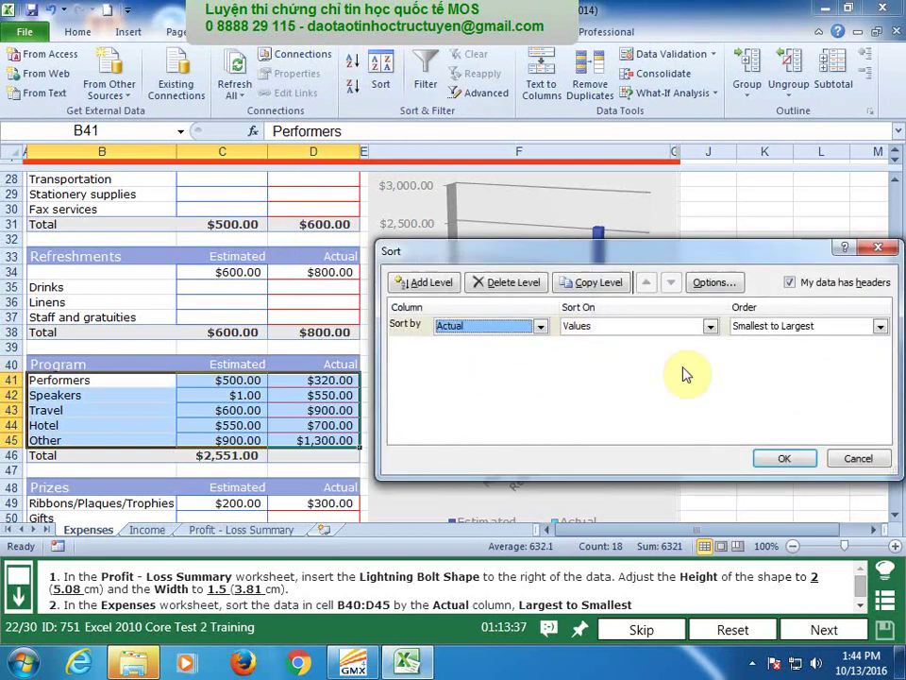
click(805, 327)
click(780, 355)
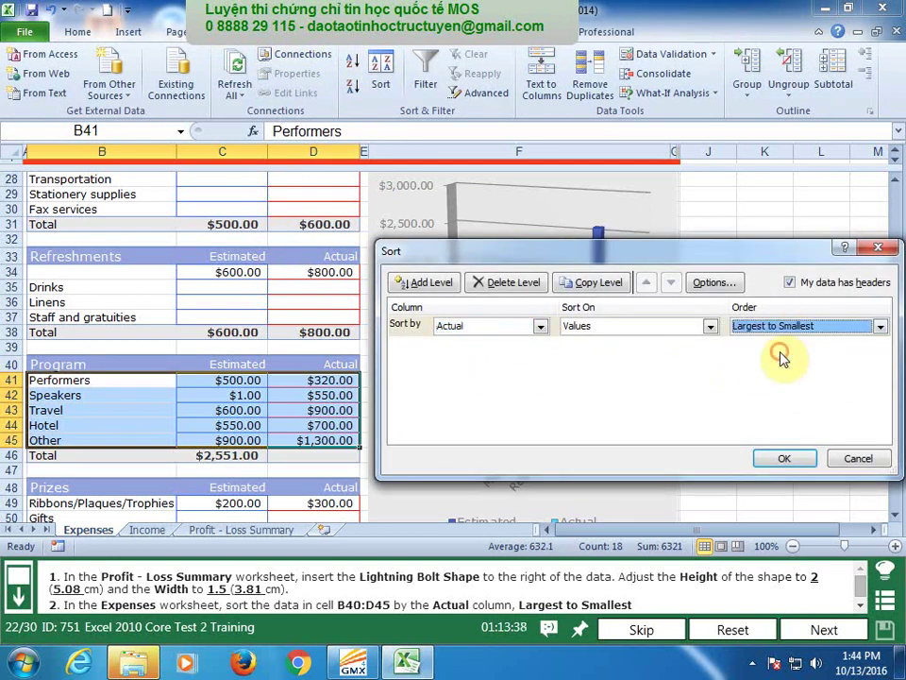
click(785, 459)
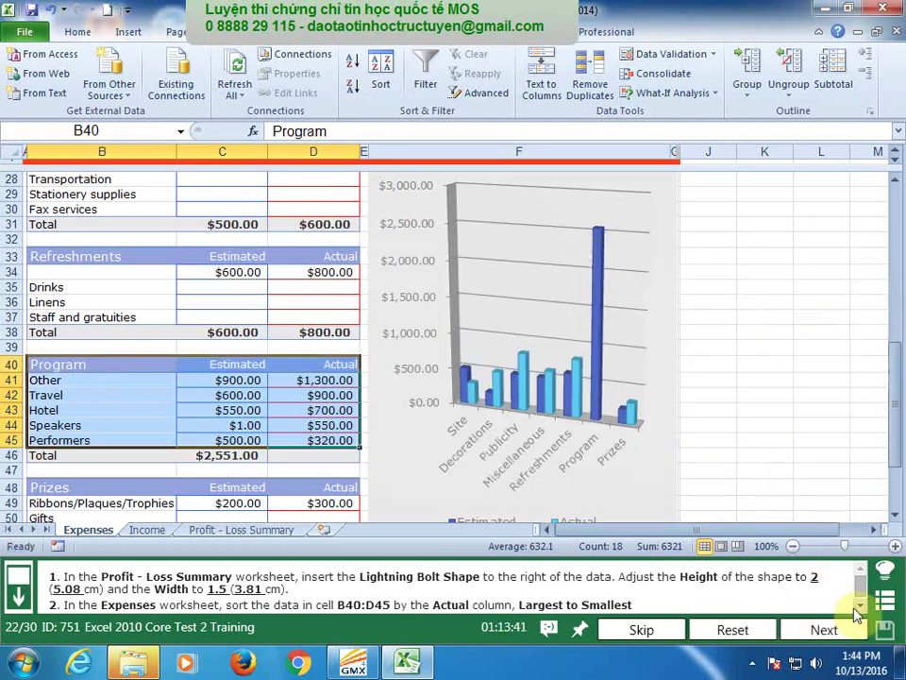
click(850, 629)
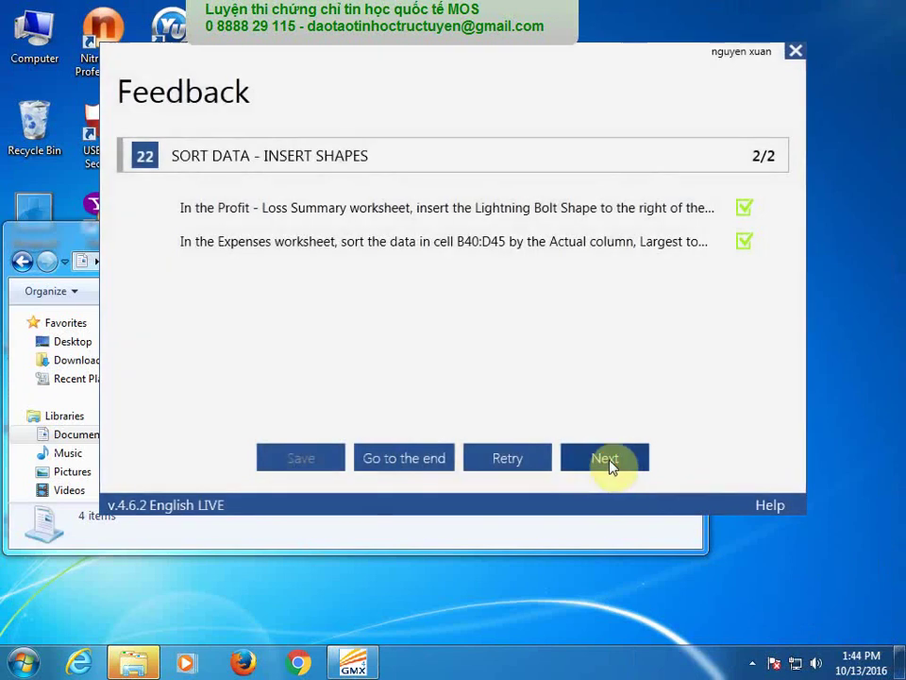
Select the Mileage cells I6:I33 and name the range Miles.
click(610, 464)
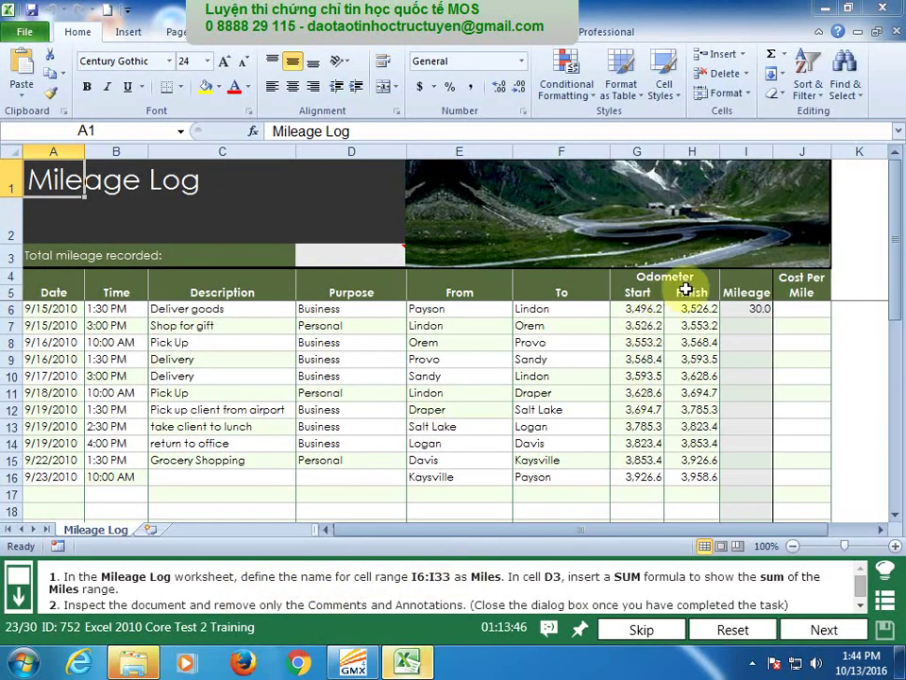
click(758, 309)
drag(898, 239, 883, 542)
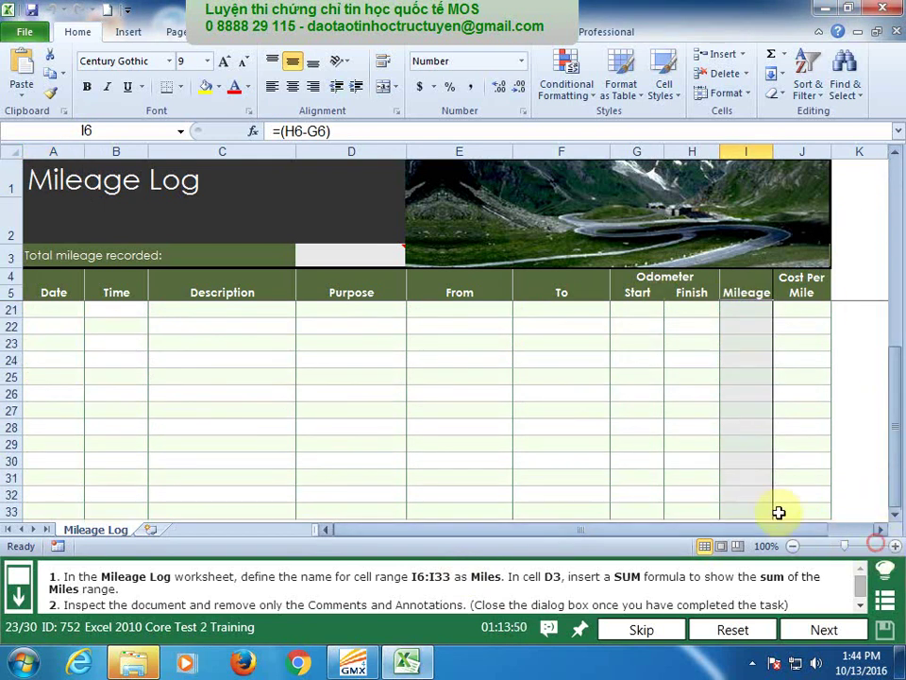
shift+click(746, 507)
text(Miles)
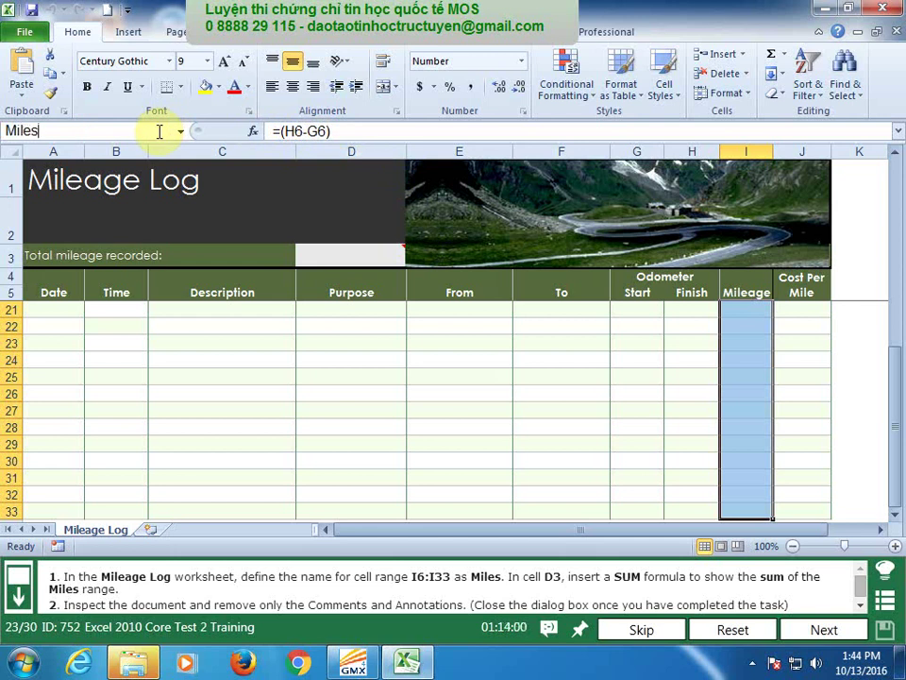
Enter =SUM(Miles) in cell D3, which shows 30.0.
click(384, 252)
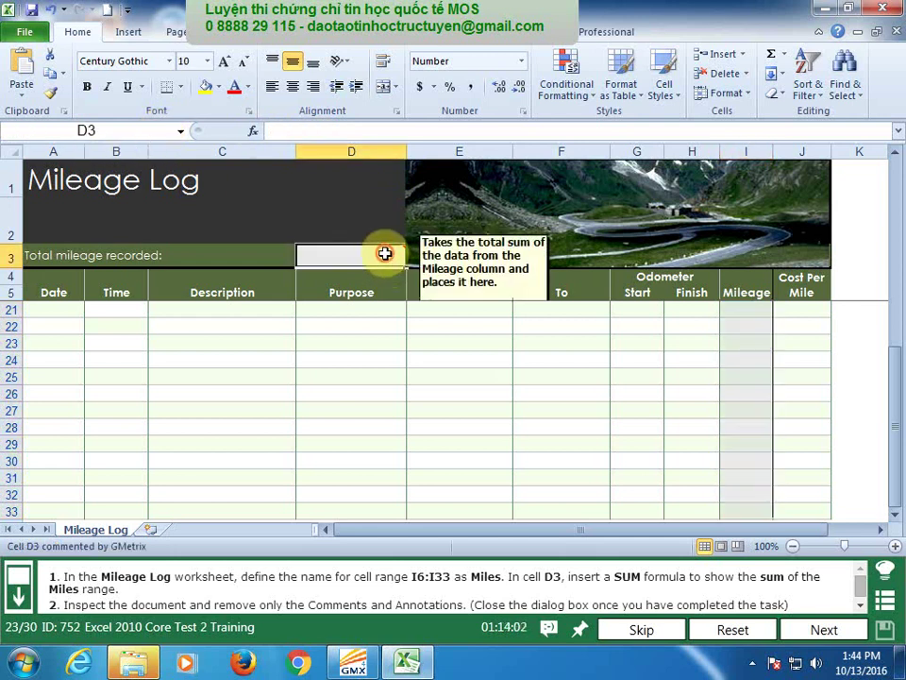
text(=sum)
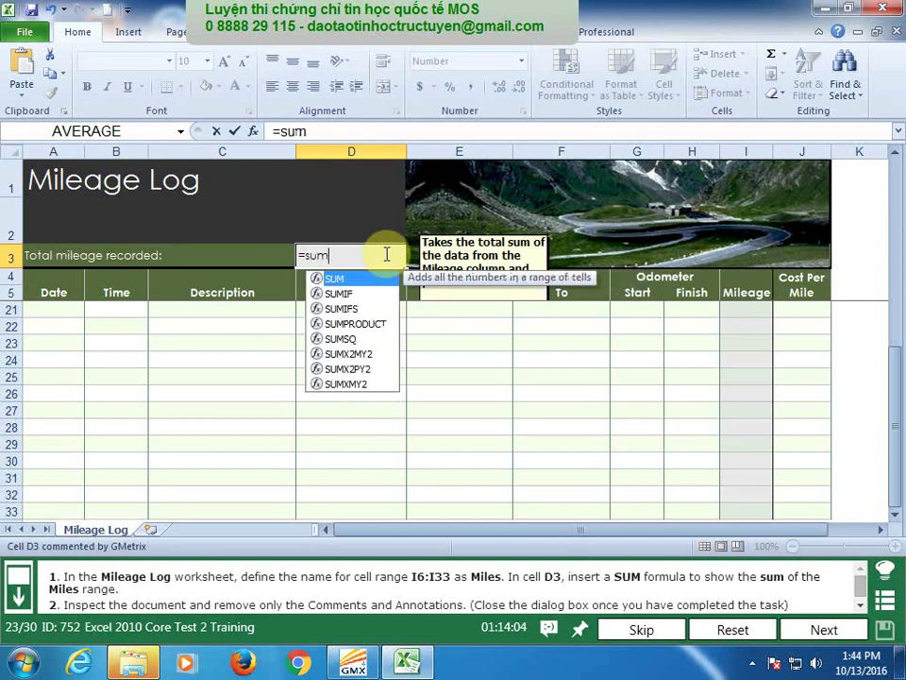
text((mi)
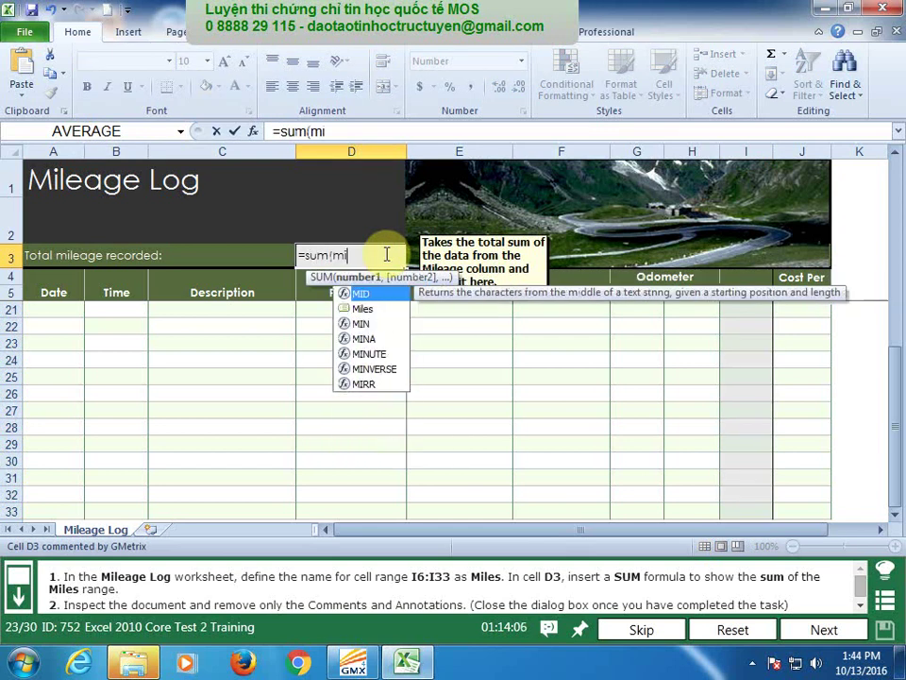
text(le)
key(Tab)
key(Return)
click(384, 253)
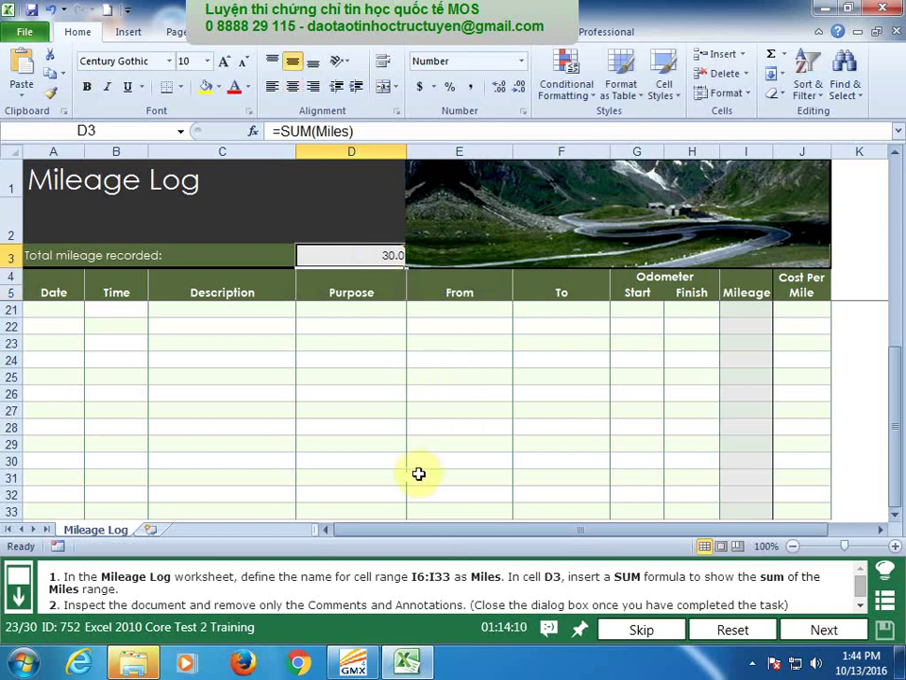
click(238, 430)
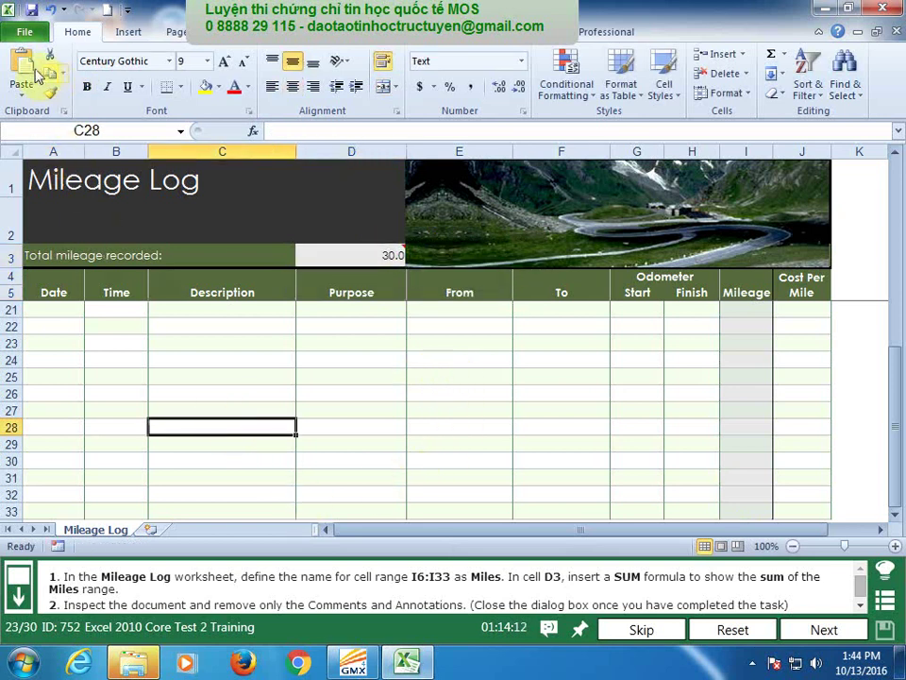
Save and start the Document Inspector, limiting it to comments and document properties.
click(25, 30)
click(167, 310)
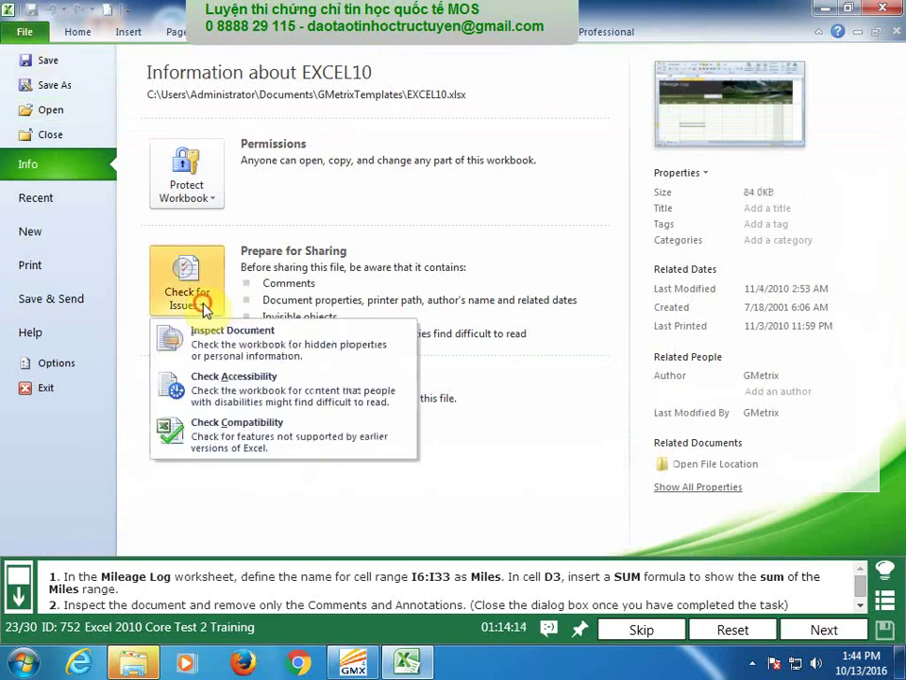
click(225, 341)
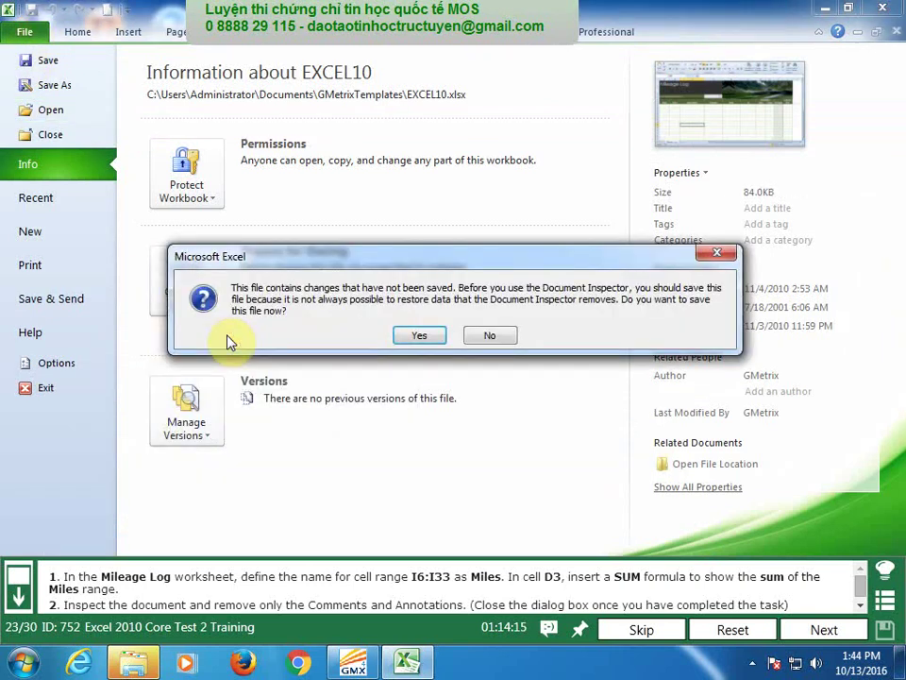
click(419, 337)
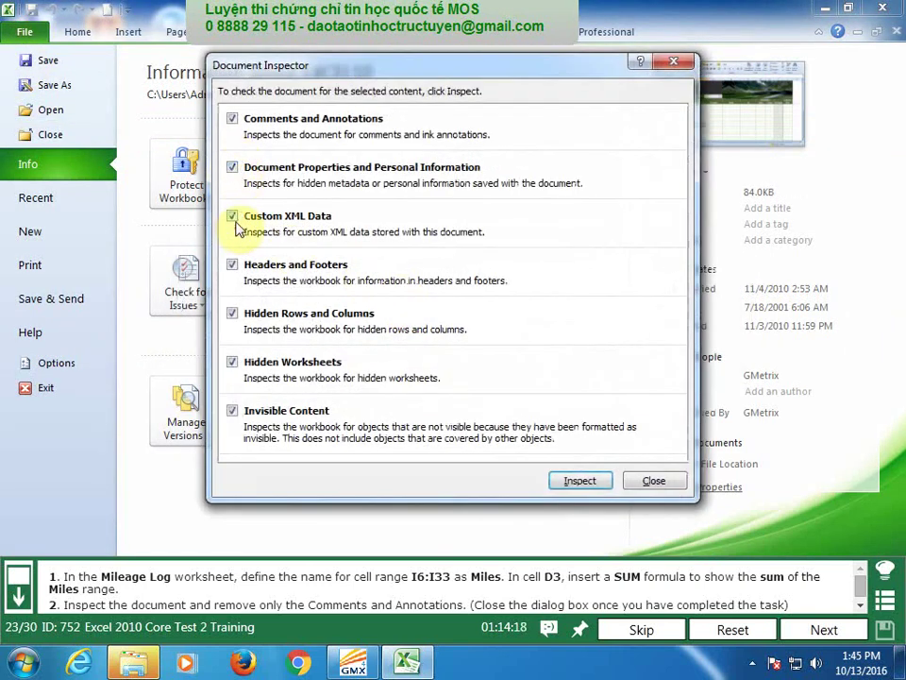
click(232, 215)
click(232, 264)
click(232, 312)
click(232, 361)
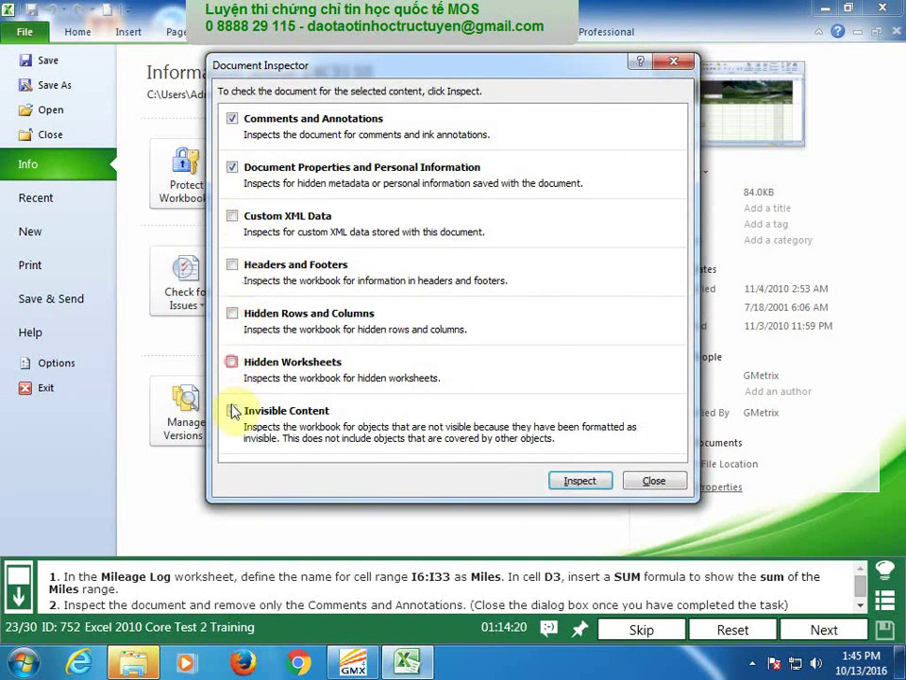
click(233, 411)
Inspect, remove all comments and document properties and personal information, then submit.
click(580, 480)
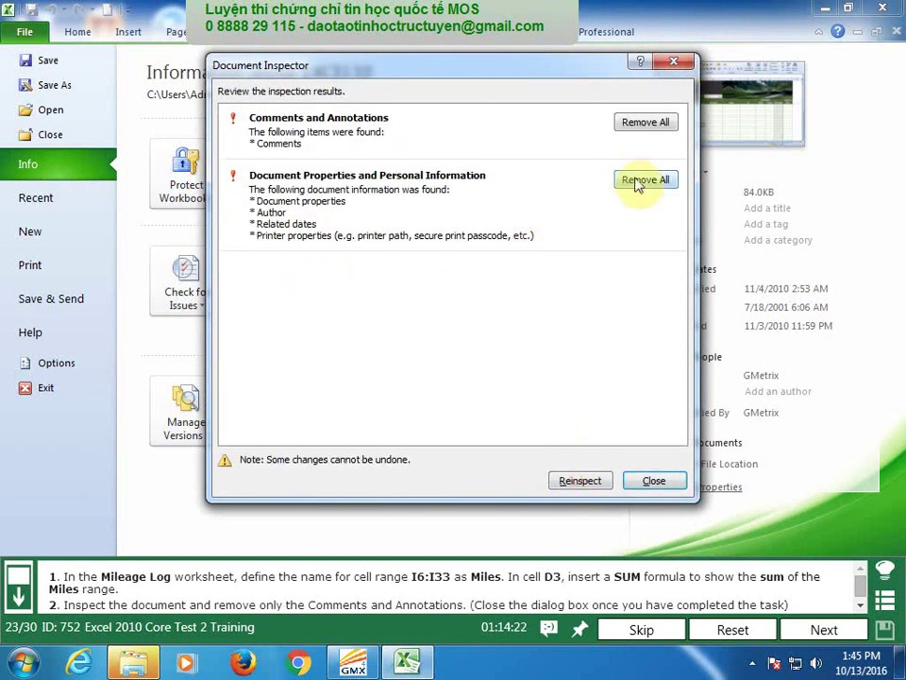
click(646, 179)
click(646, 122)
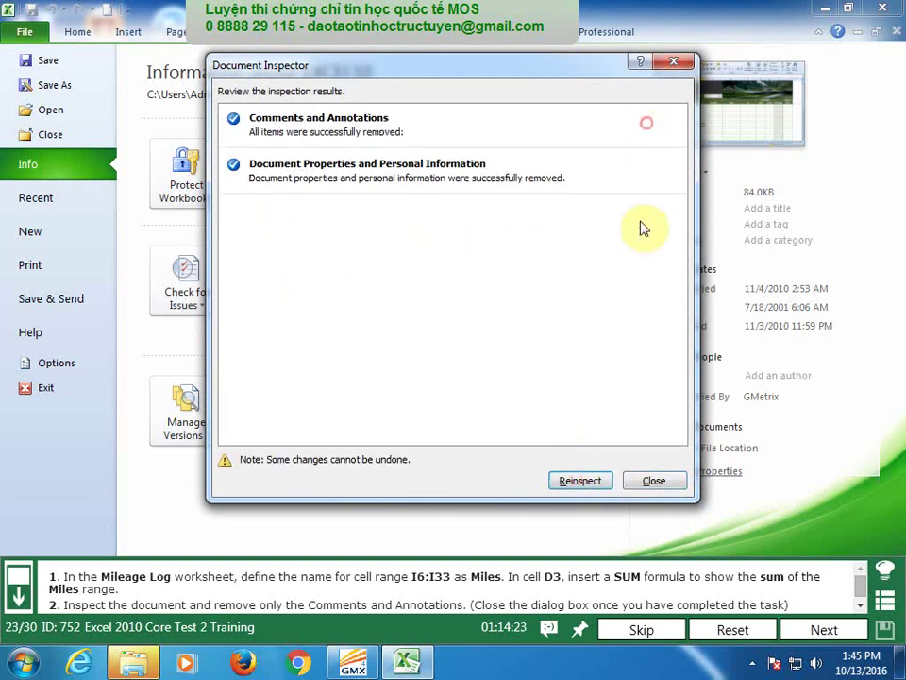
click(654, 481)
click(824, 628)
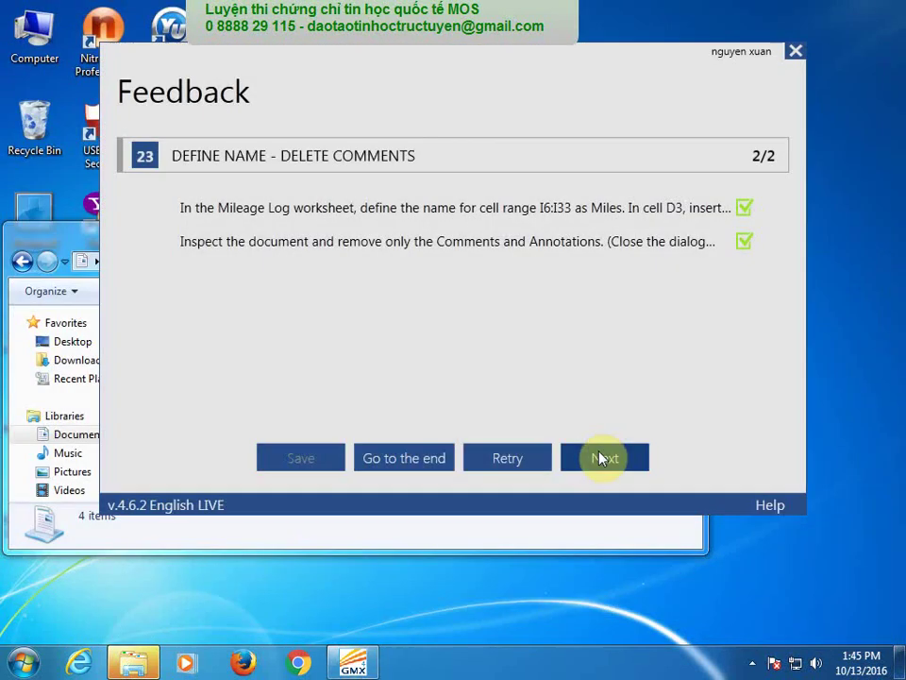
Enter =SUM(I6:I33) in cell D3 on the Mileage Log sheet, showing 30.0.
click(602, 458)
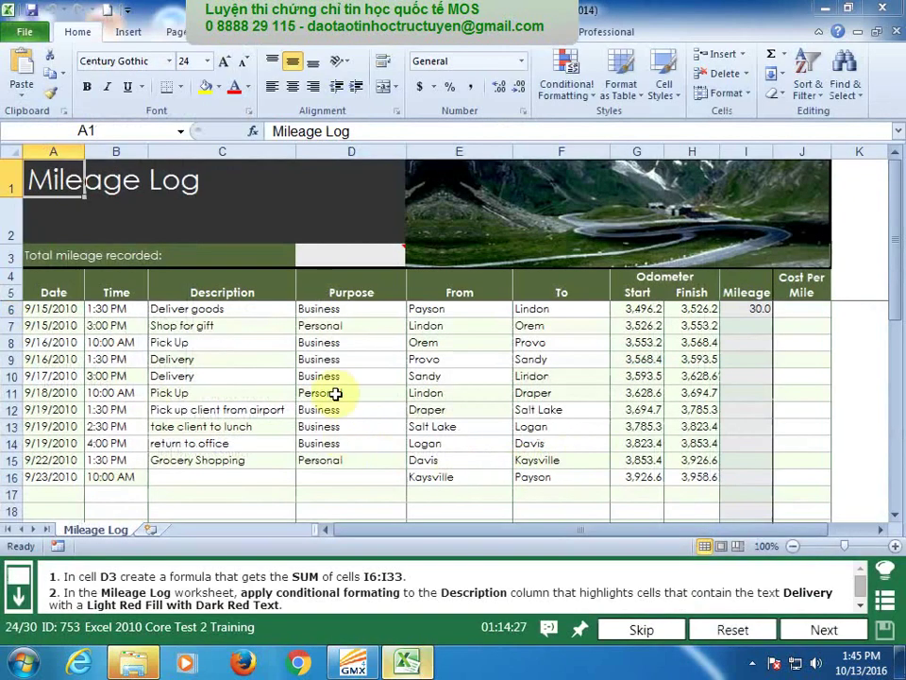
click(368, 256)
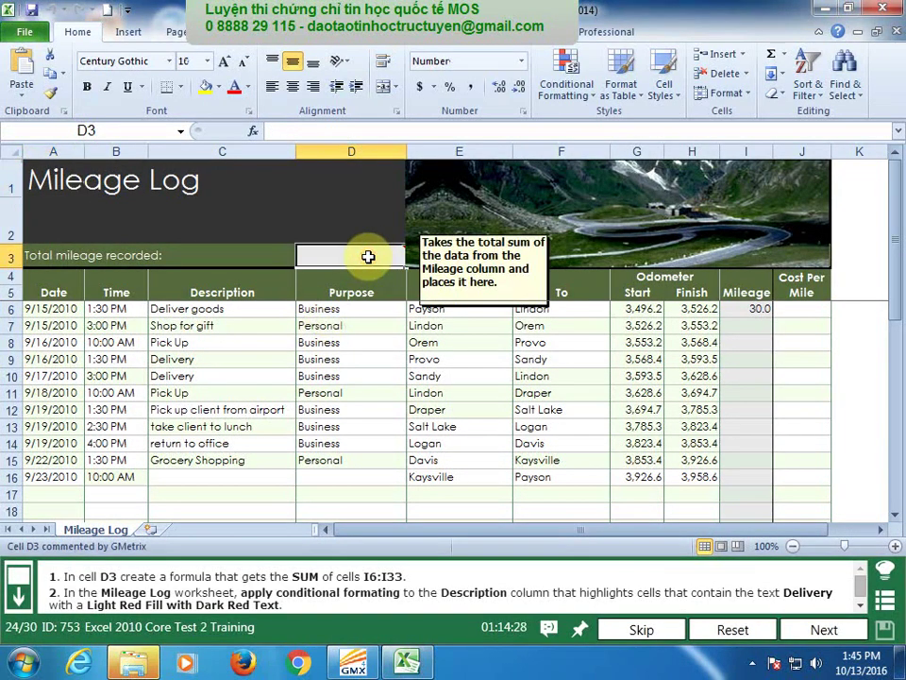
text(=su)
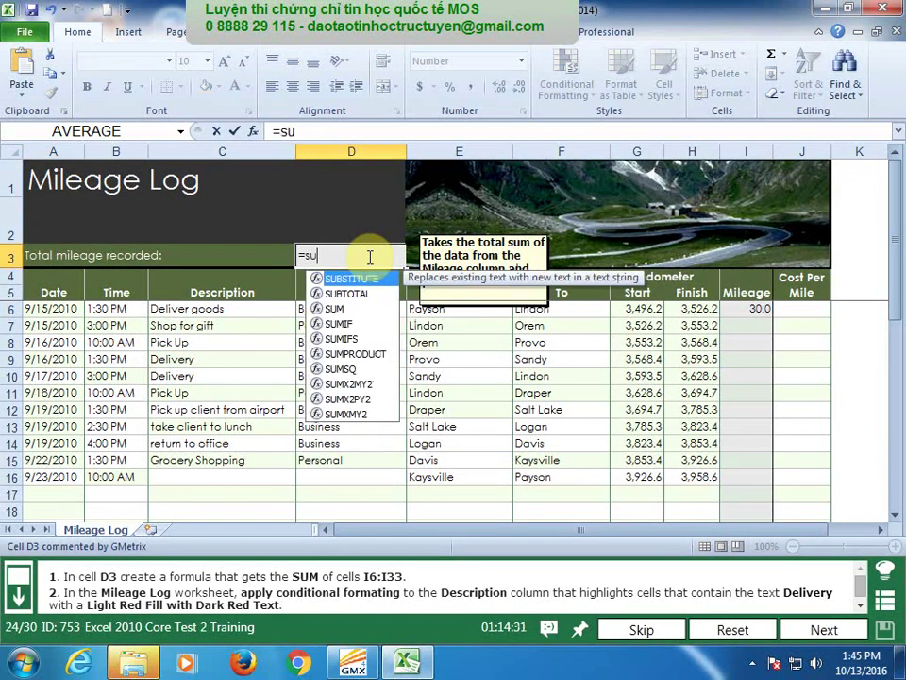
text(m(i)
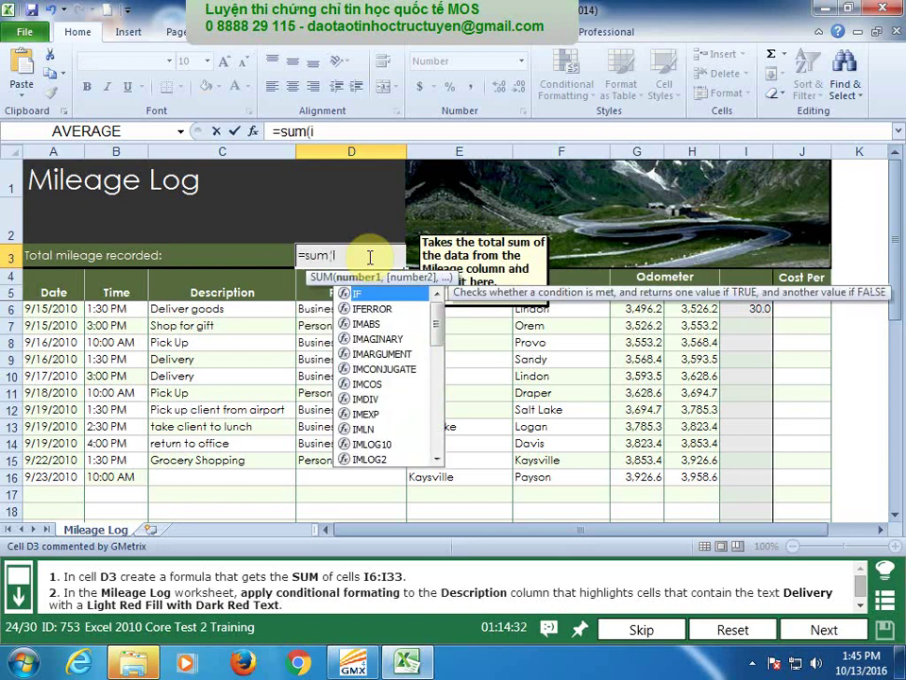
text(6:i)
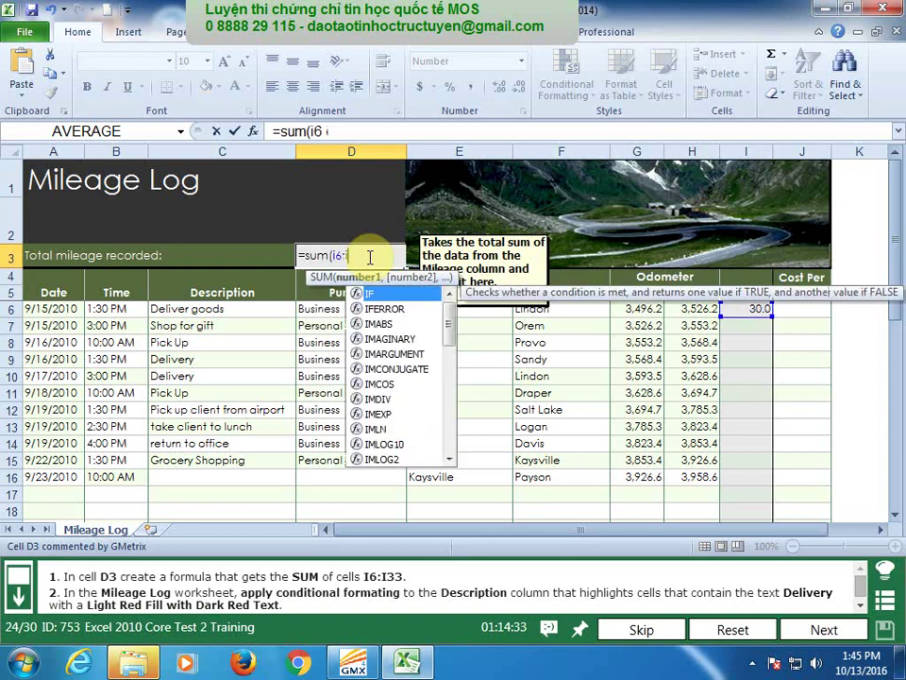
text(33)
key(Return)
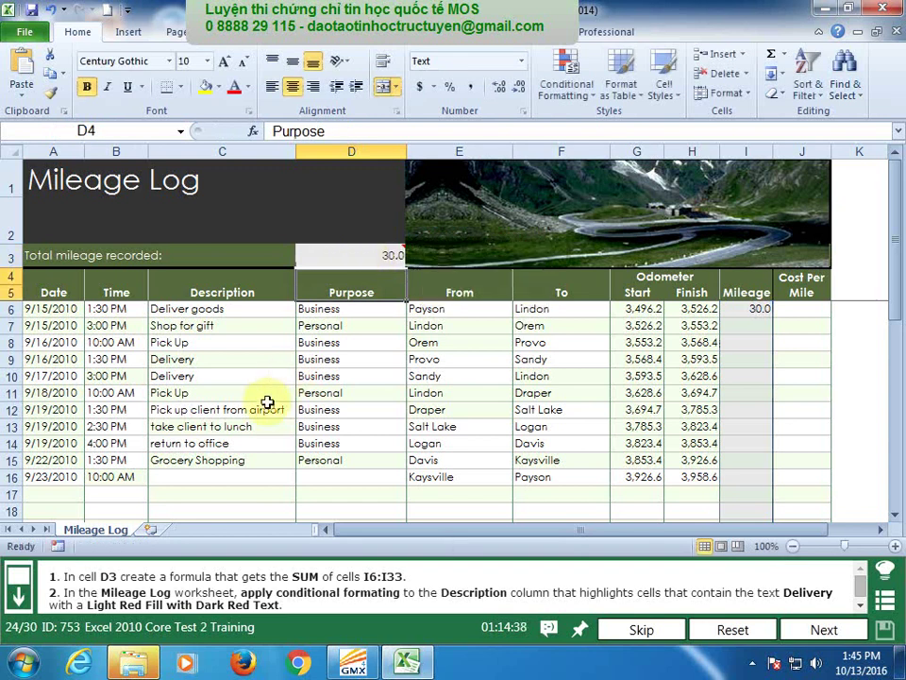
click(861, 604)
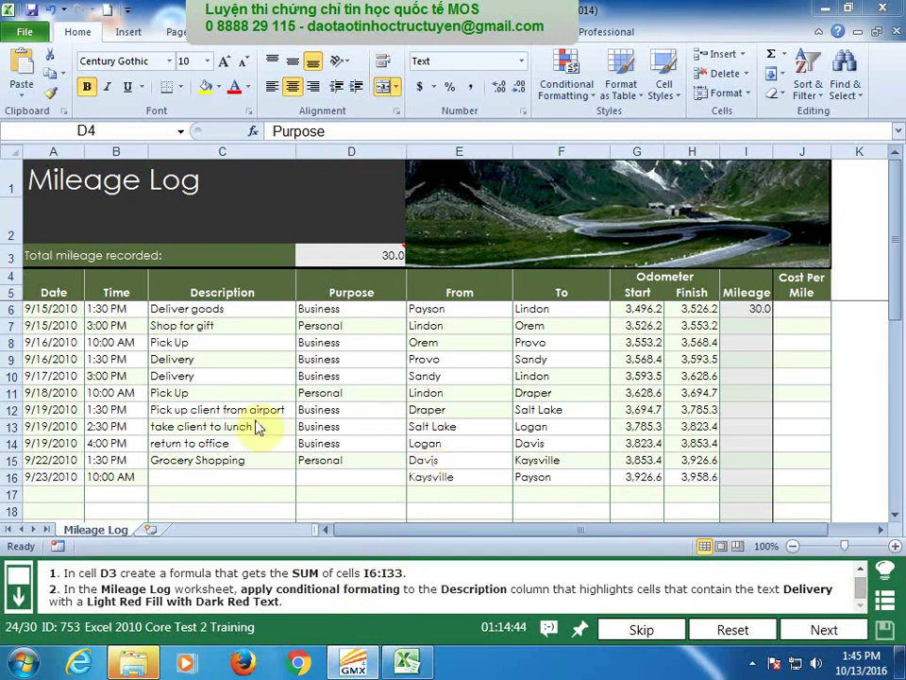
Apply a first Text That Contains highlight rule to Description cells C4:C16.
click(203, 300)
drag(203, 300, 243, 476)
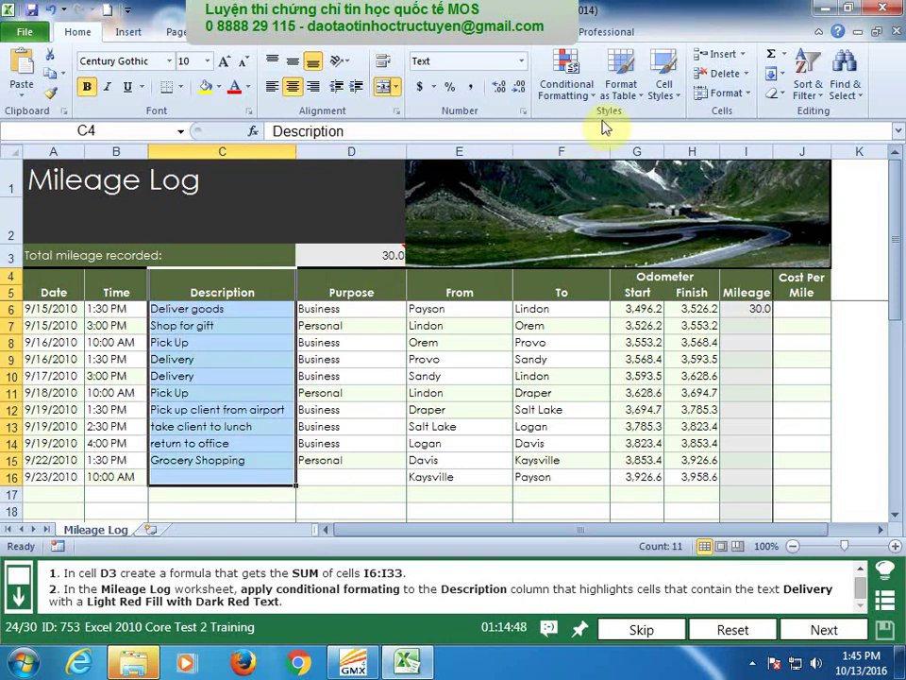
click(571, 83)
mouse_move(607, 132)
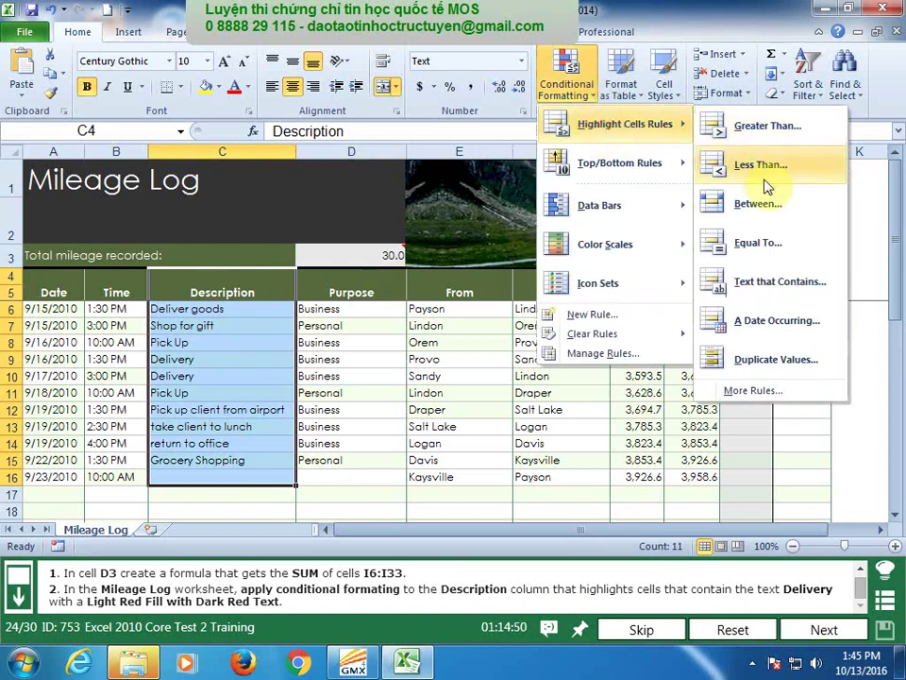
click(776, 281)
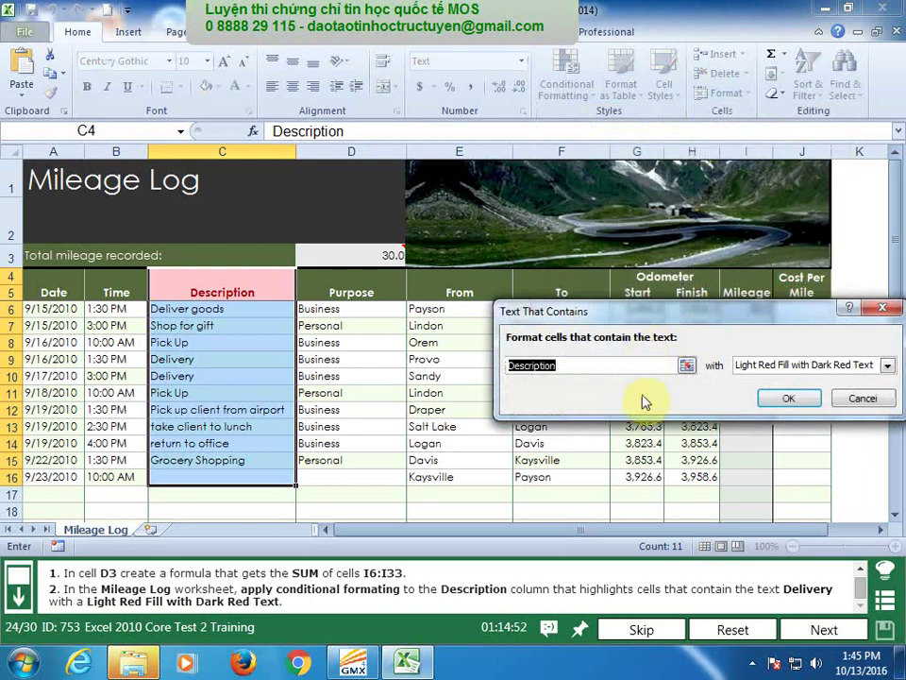
click(607, 369)
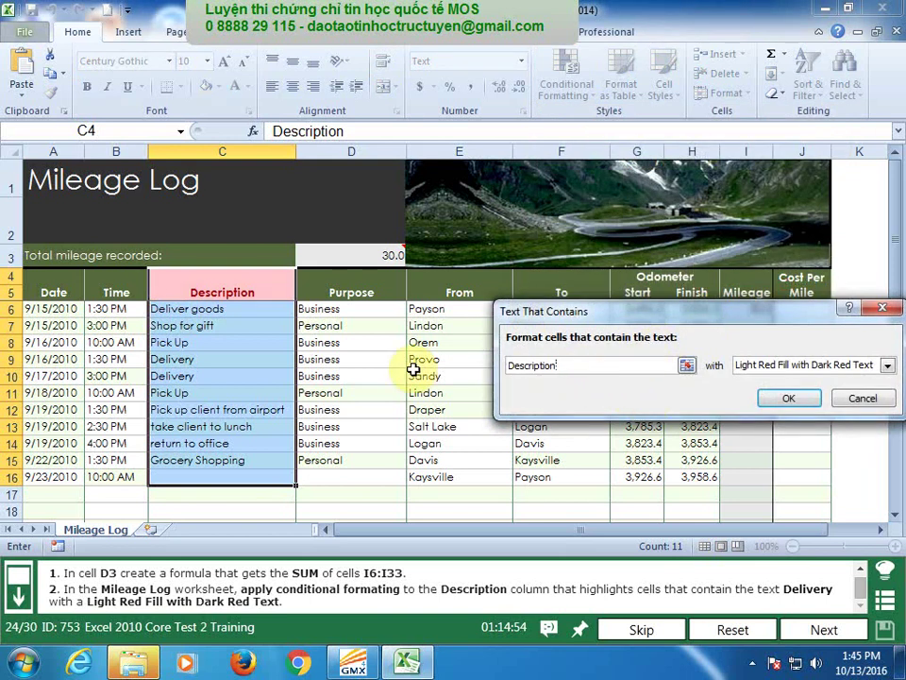
text(Delivery)
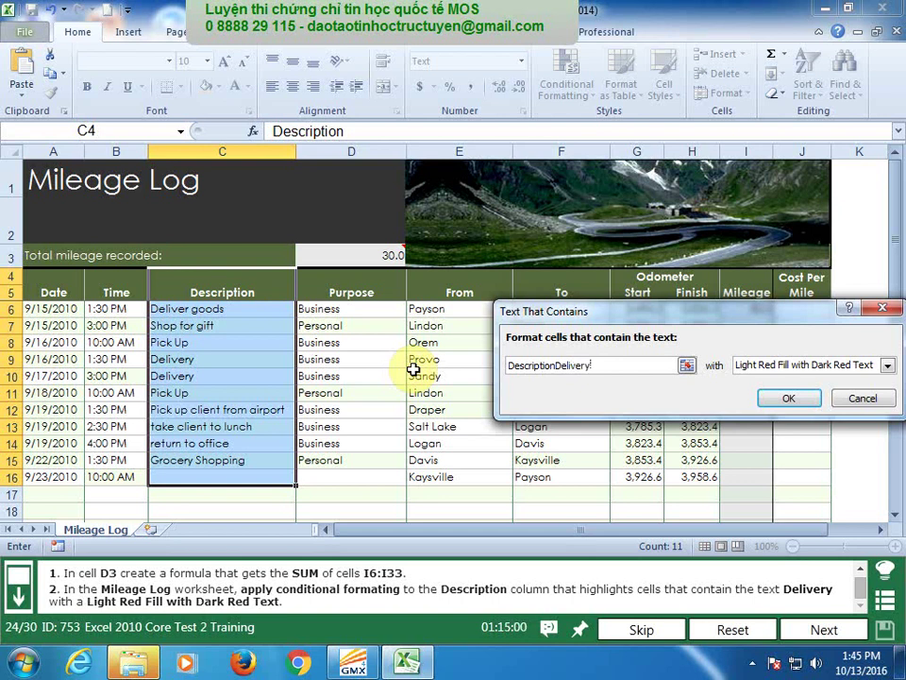
text(;)
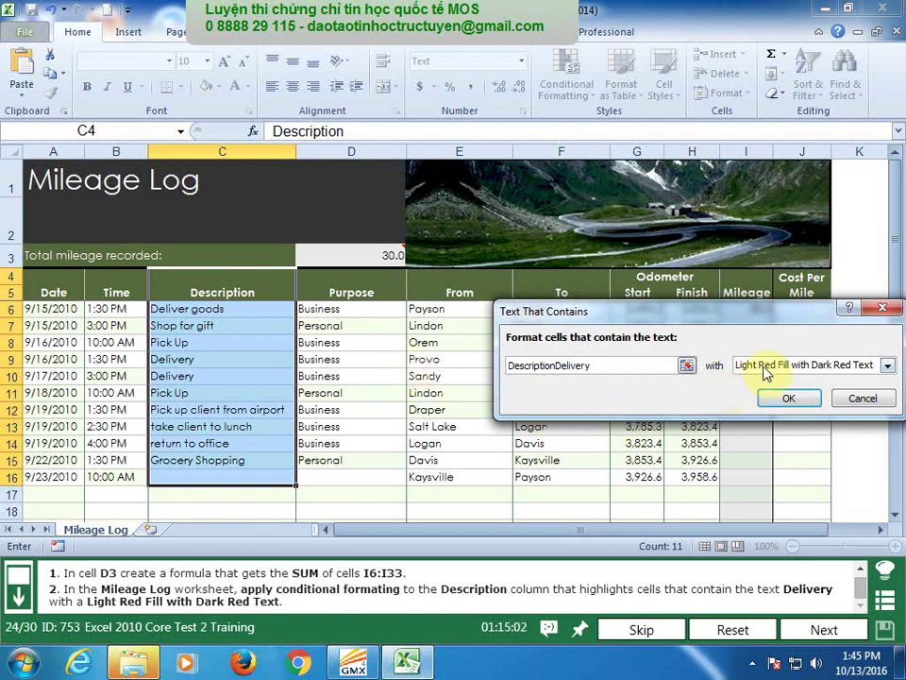
click(785, 397)
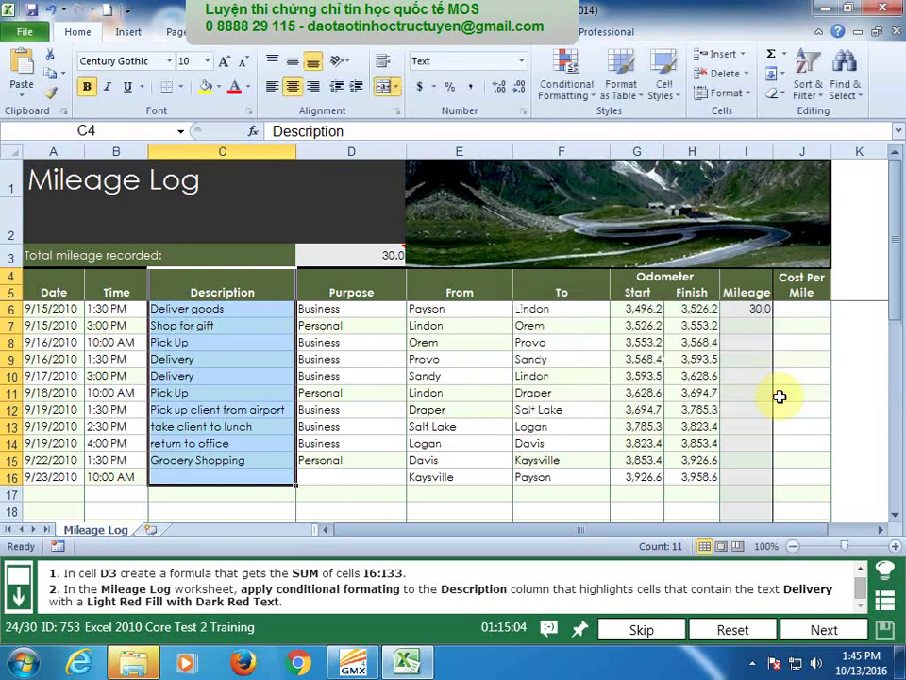
Redo the Text That Contains rule on C6:C14 matching 'Delivery' with Light Red Fill and Dark Red Text.
click(226, 391)
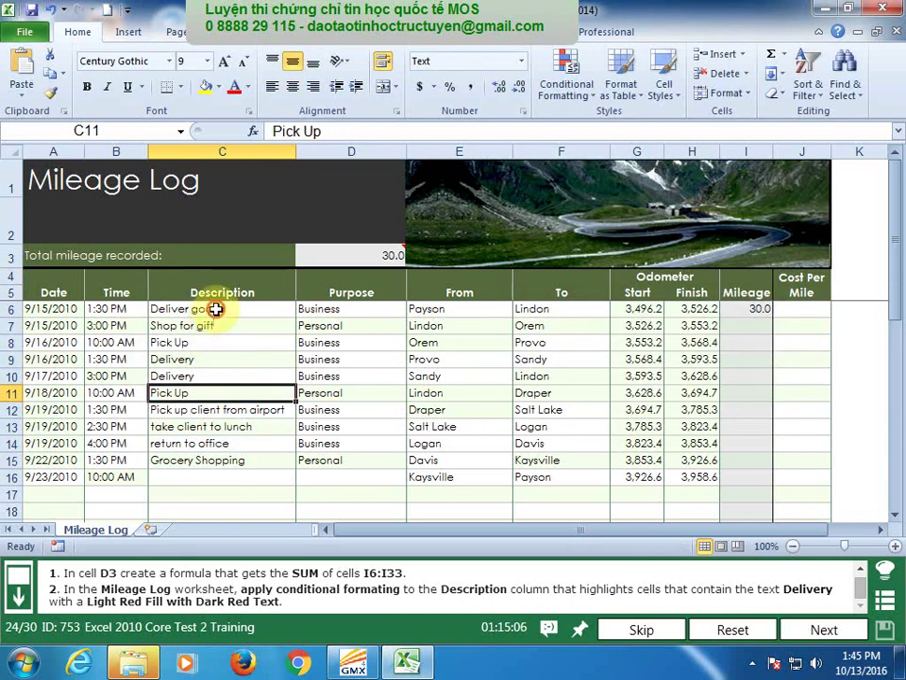
drag(243, 308, 228, 462)
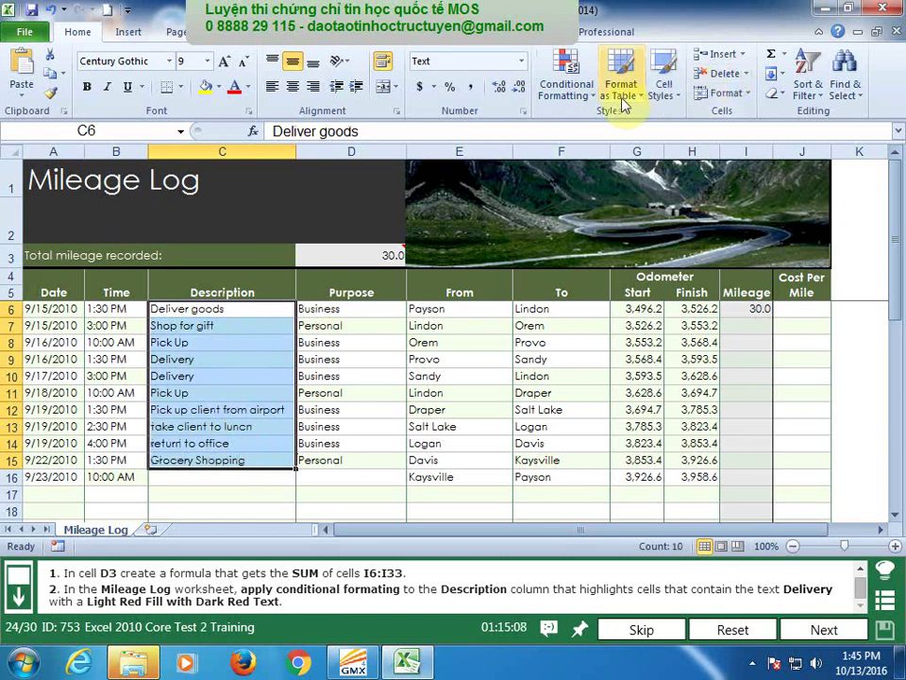
click(591, 99)
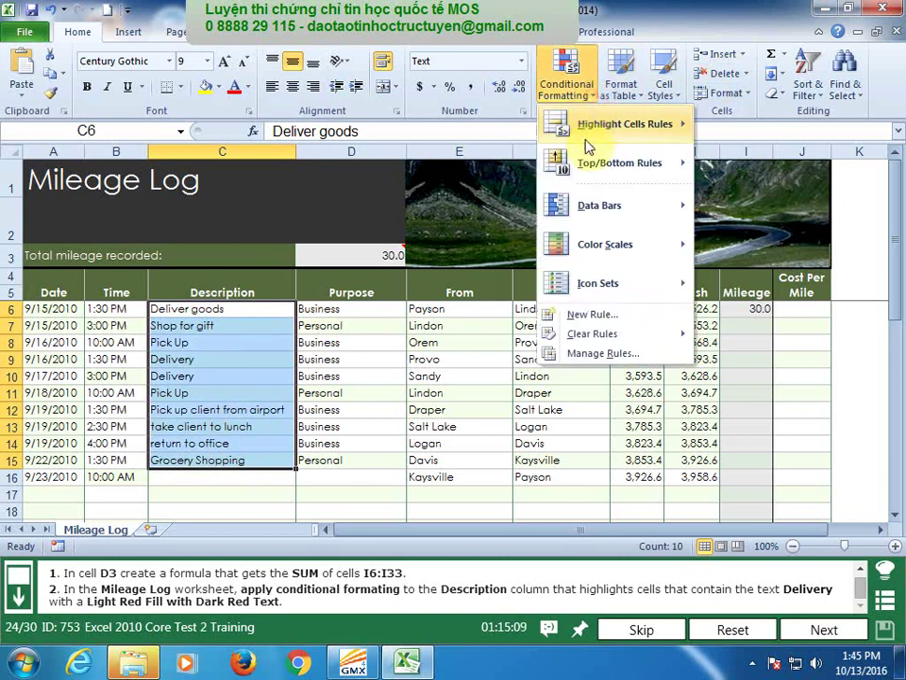
click(668, 115)
click(770, 283)
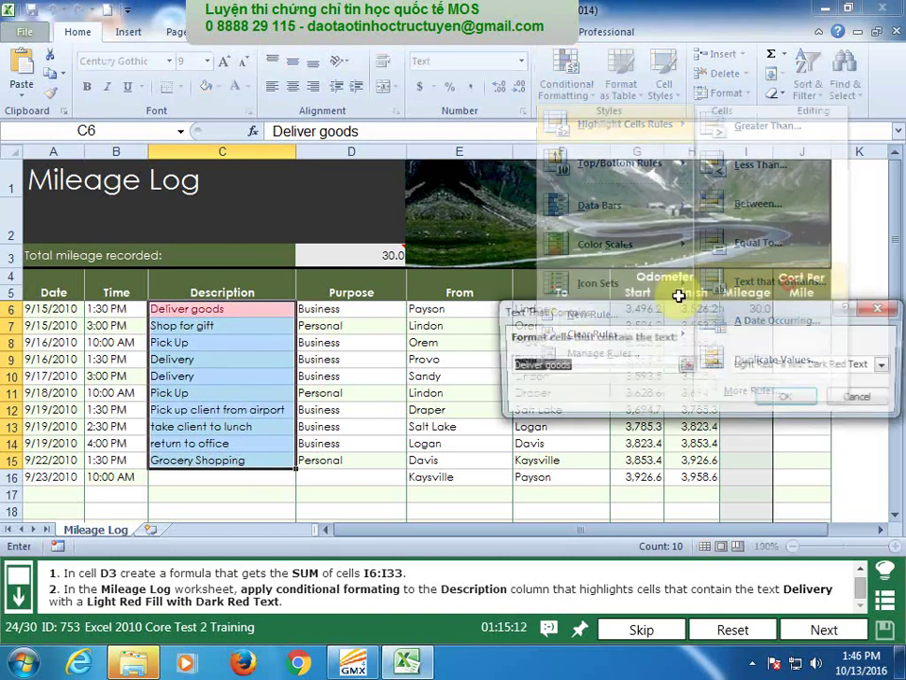
click(590, 364)
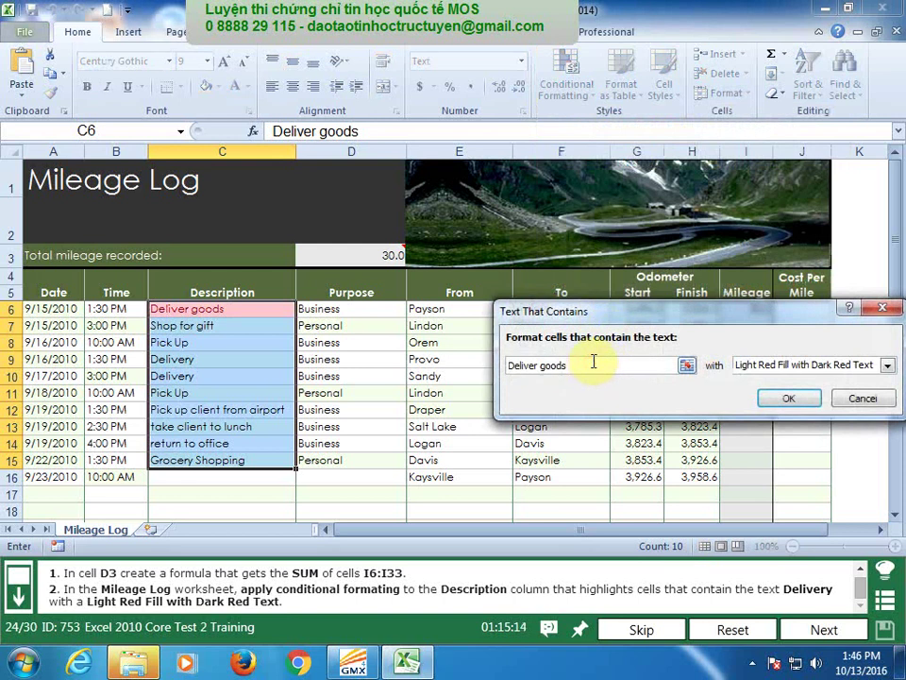
key(BackSpace)
key(BackSpace)
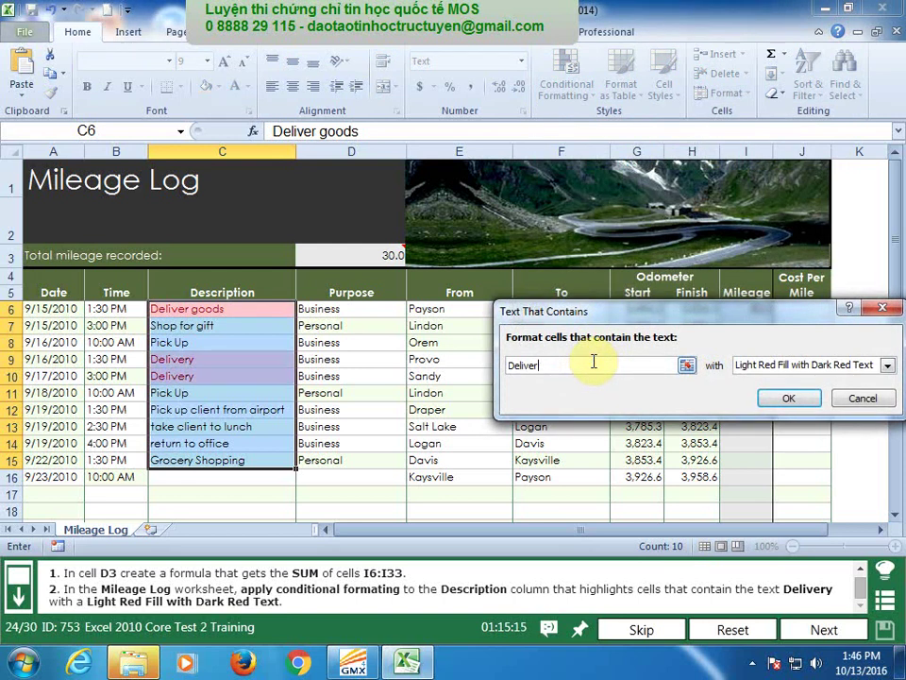
text(y)
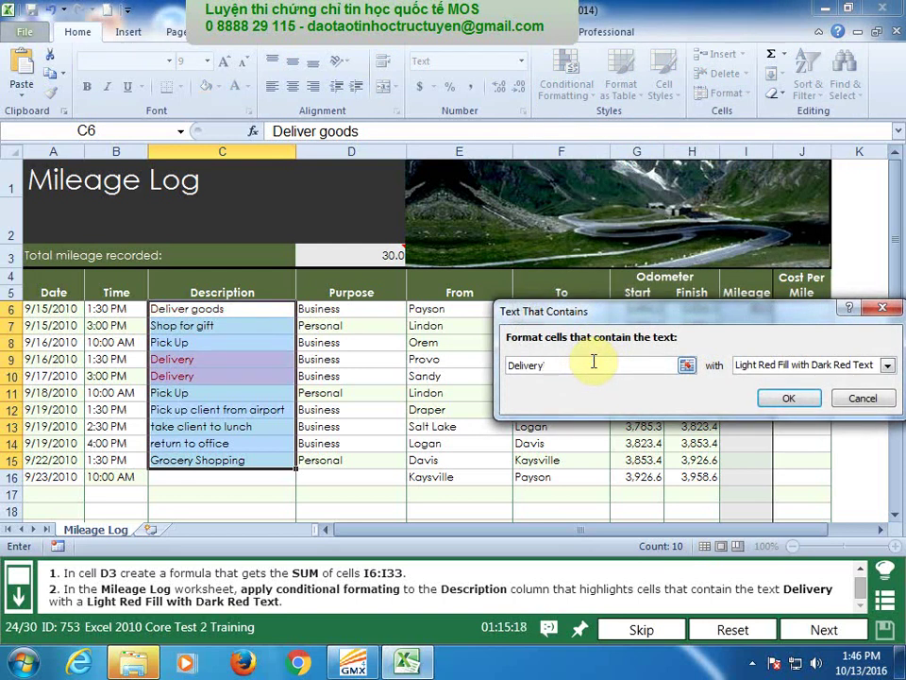
click(786, 397)
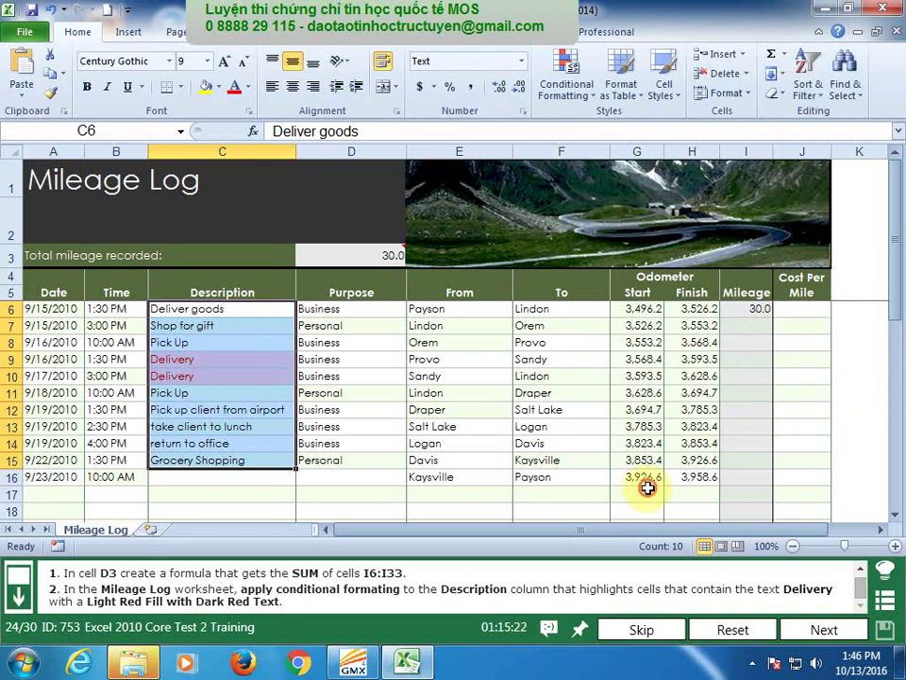
click(642, 491)
Submit task 24, advance to task 25, and choose CSV (Comma delimited) as the file type.
click(852, 632)
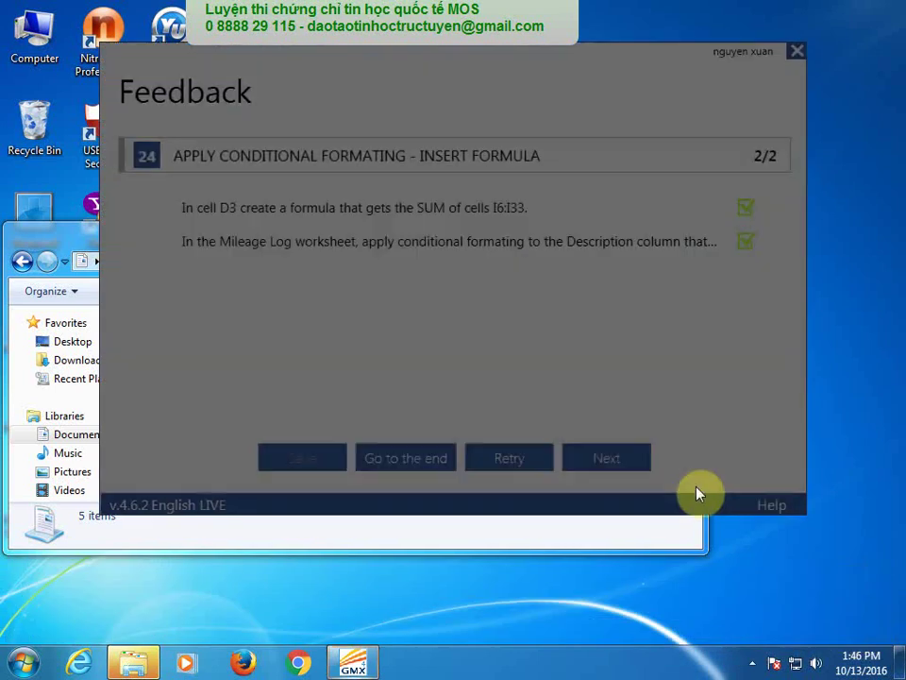
click(627, 462)
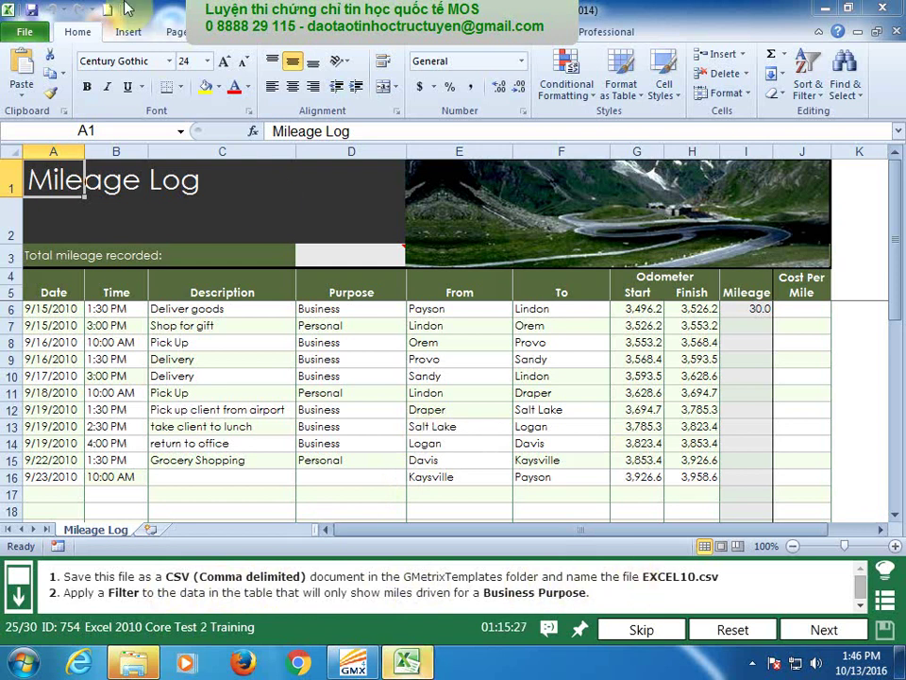
click(24, 32)
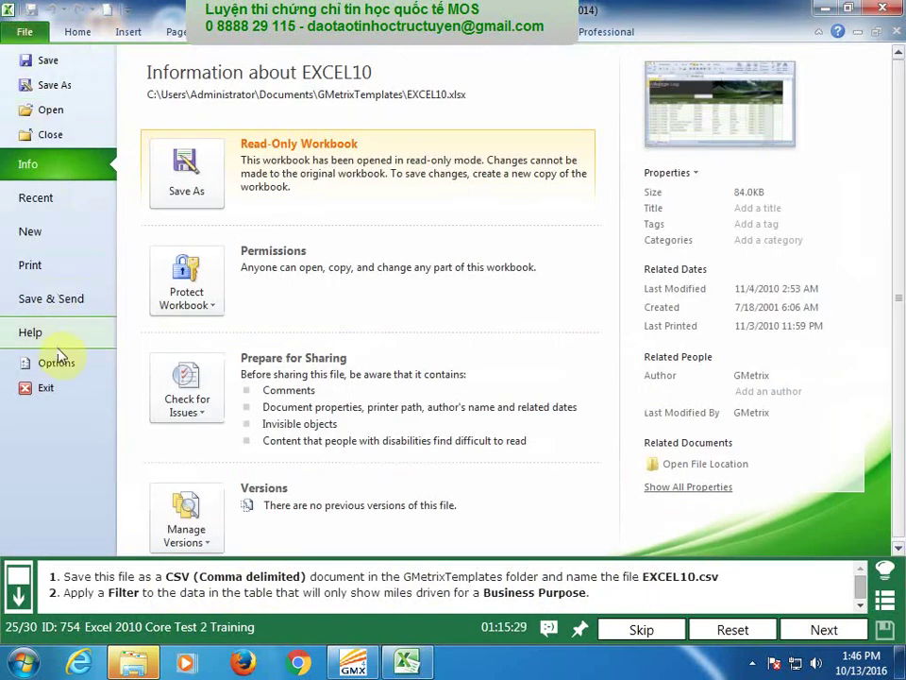
click(59, 302)
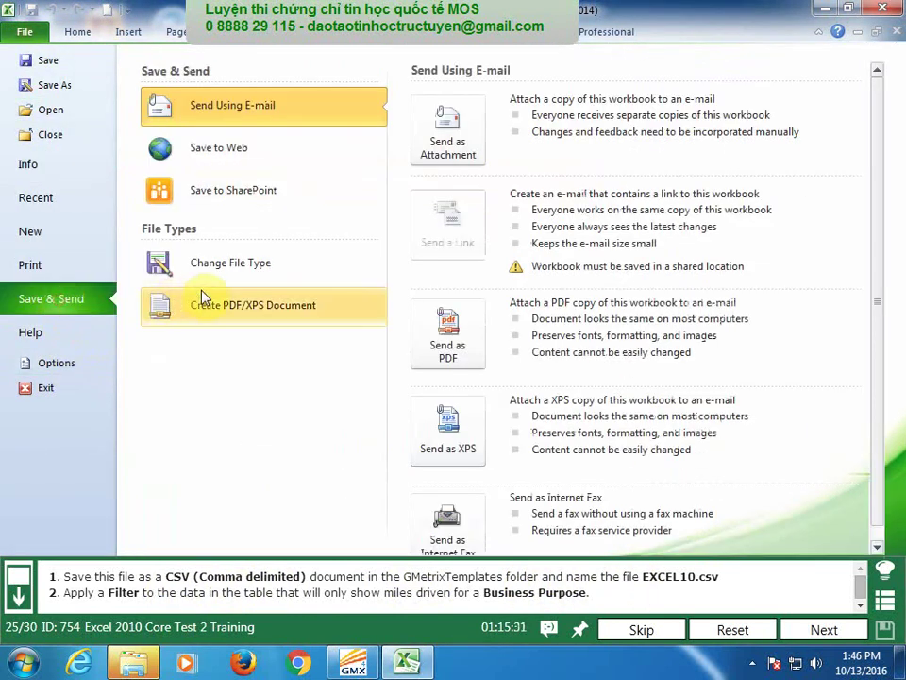
click(241, 263)
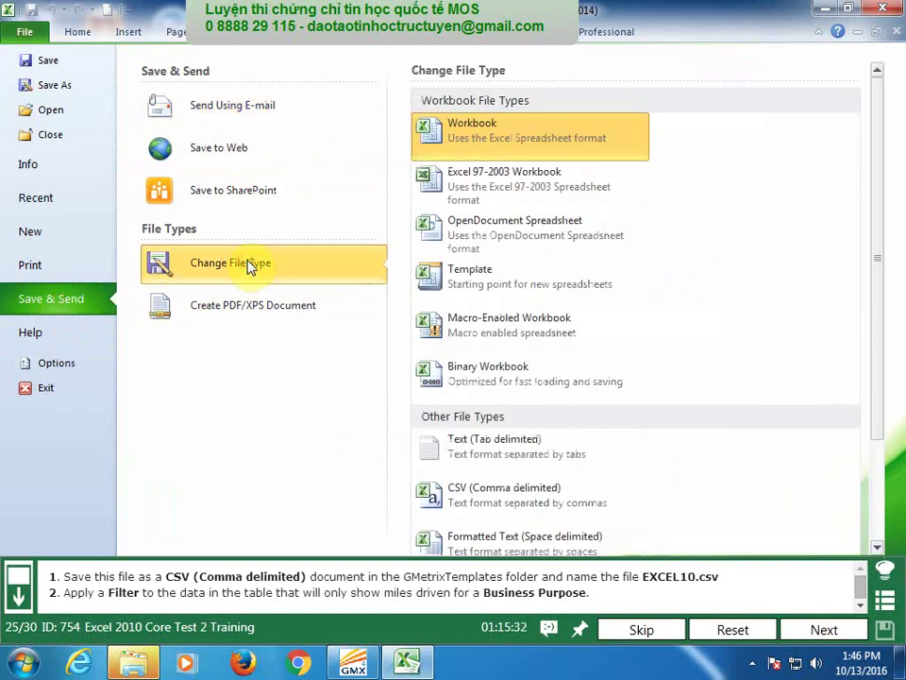
click(508, 495)
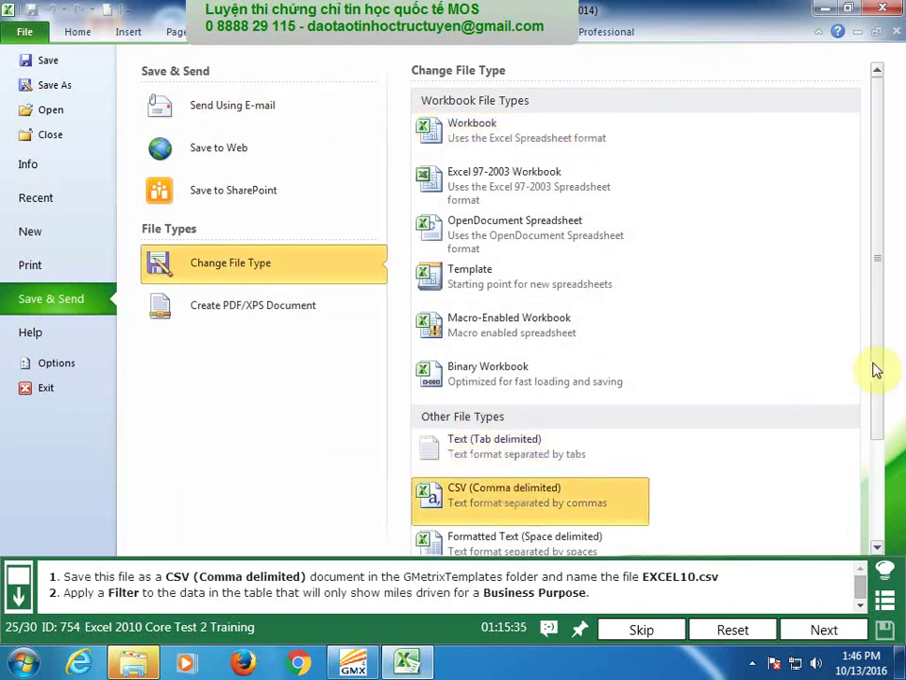
drag(875, 363, 887, 460)
Save the workbook as EXCEL10.csv in CSV (Comma delimited) format in GMetrixTemplates.
click(448, 512)
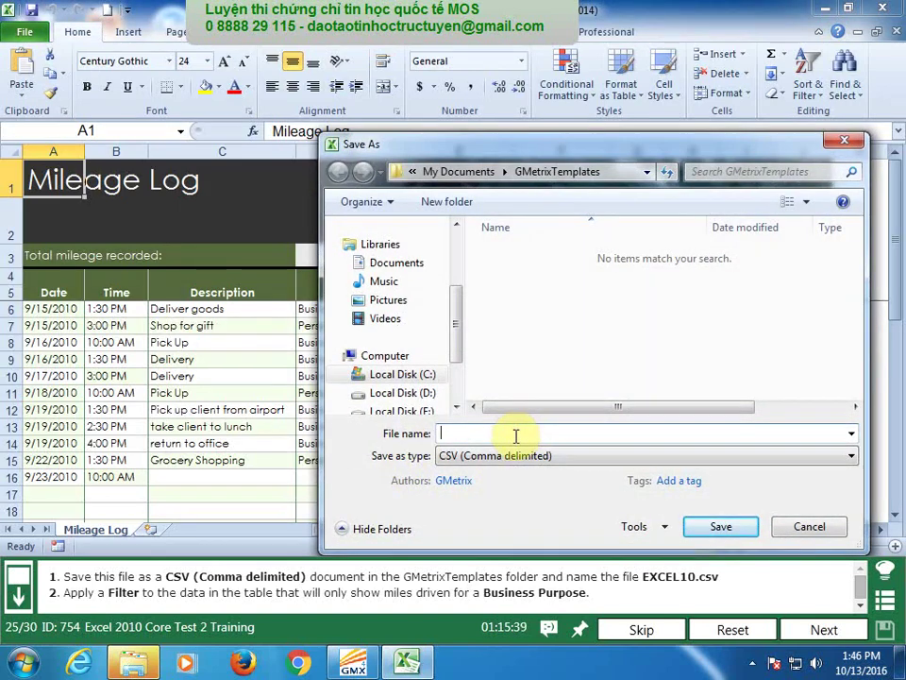
text(Exc)
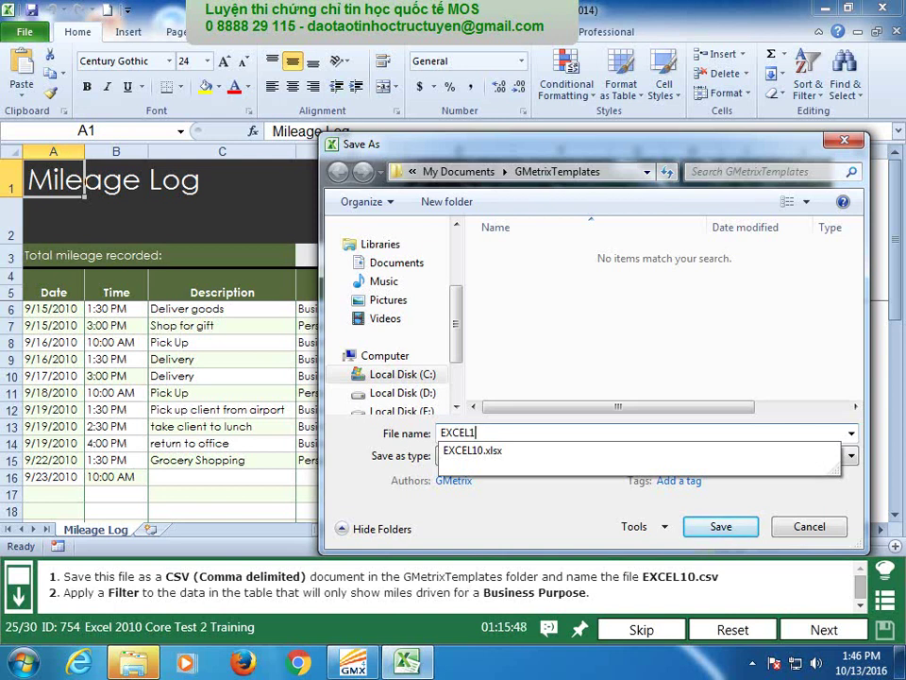
text(0.csv)
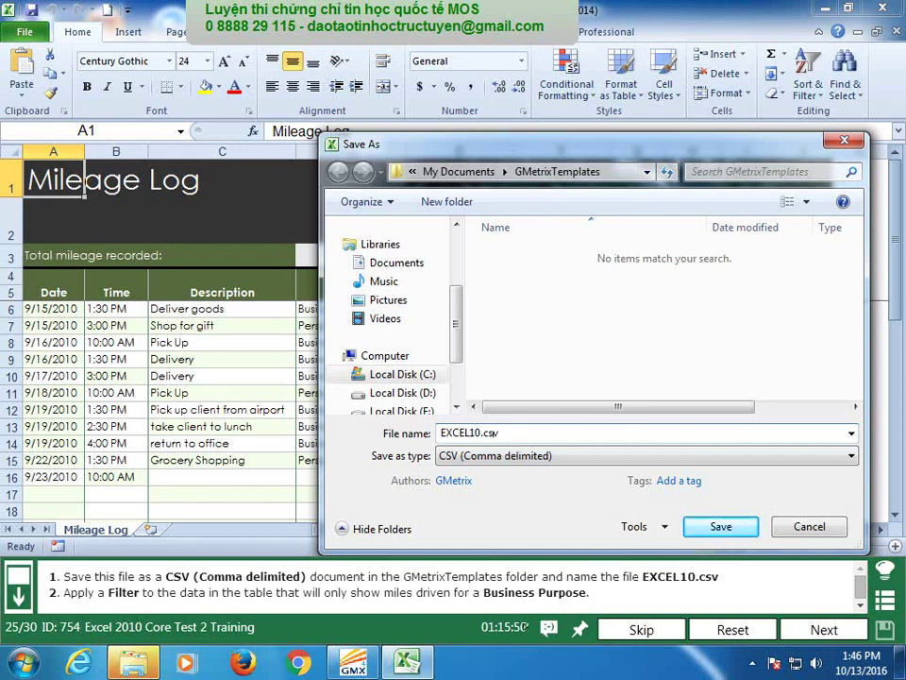
key(Return)
key(Return)
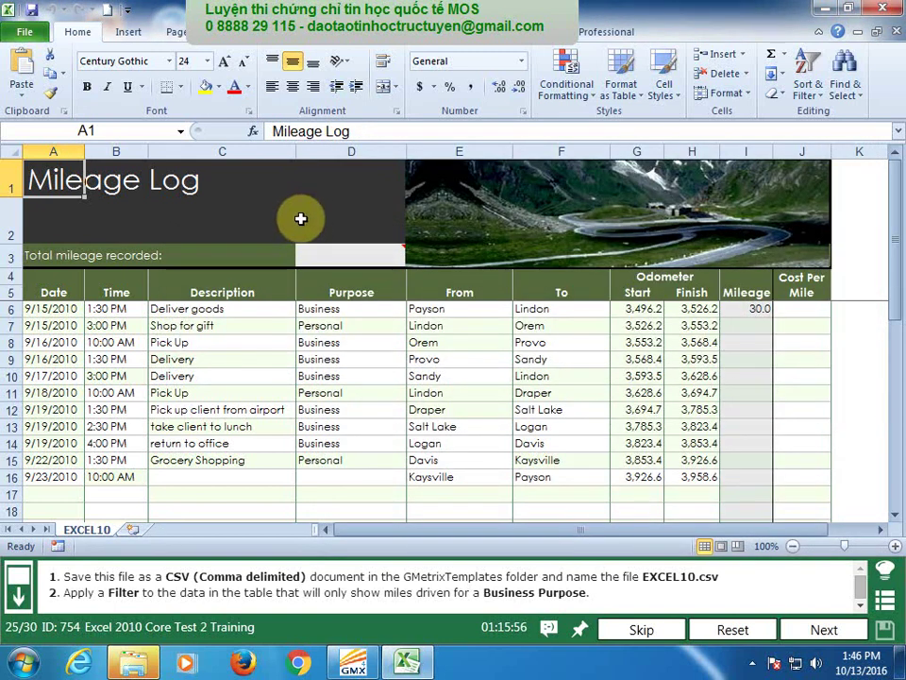
Filter the mileage table's Purpose column to Business only, showing 7 of 13 records, and submit task 25.
click(69, 279)
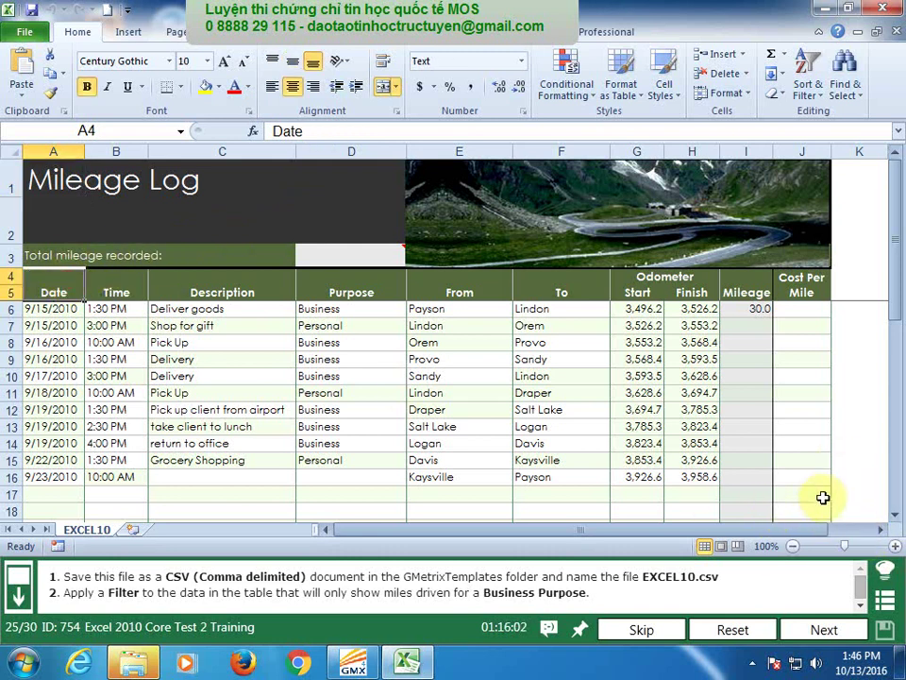
key(ctrl+a)
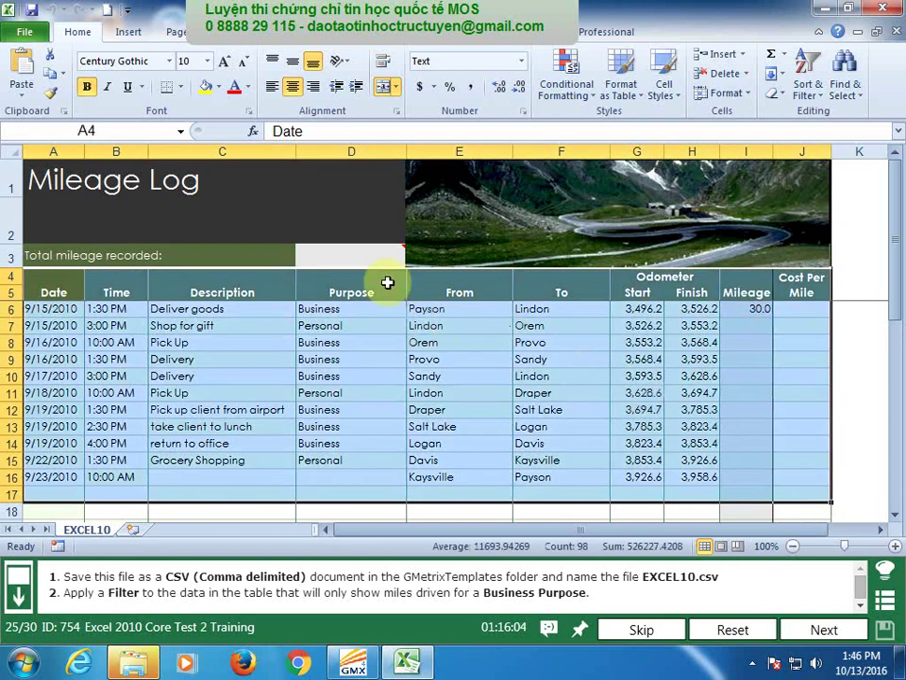
click(341, 32)
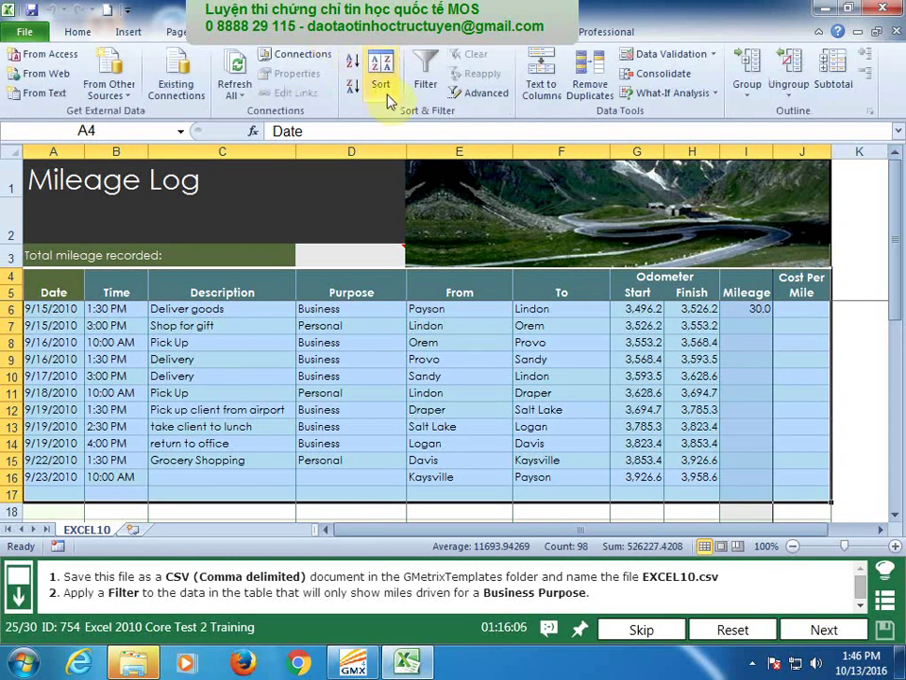
click(424, 75)
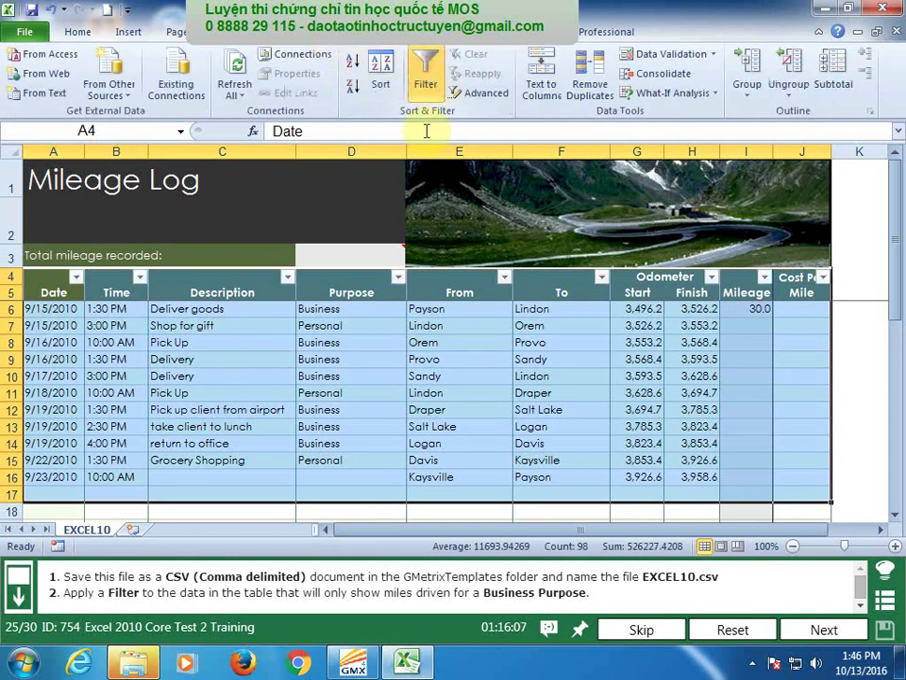
click(397, 276)
click(207, 364)
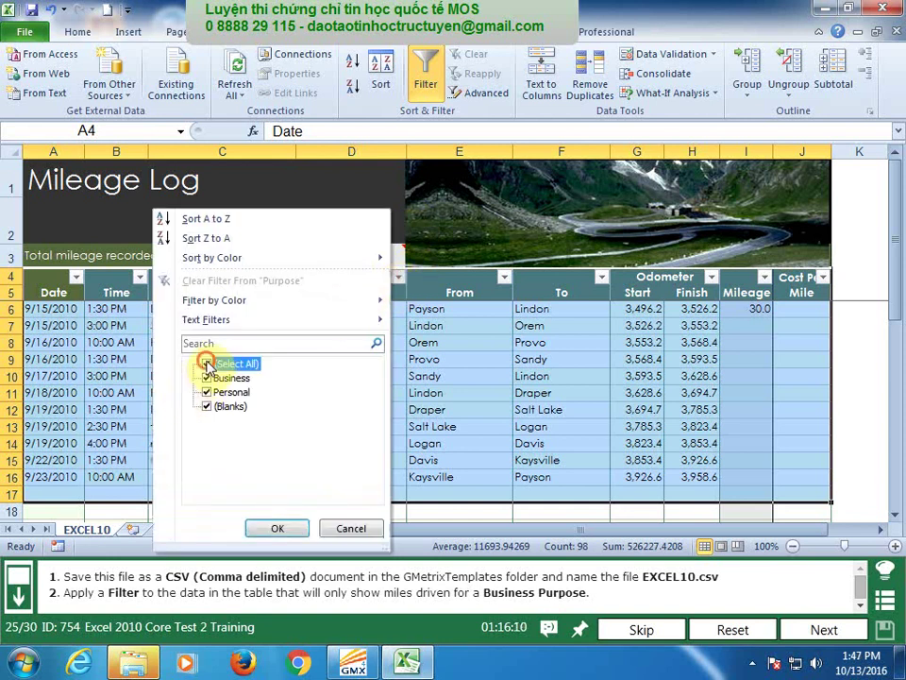
click(208, 377)
click(277, 528)
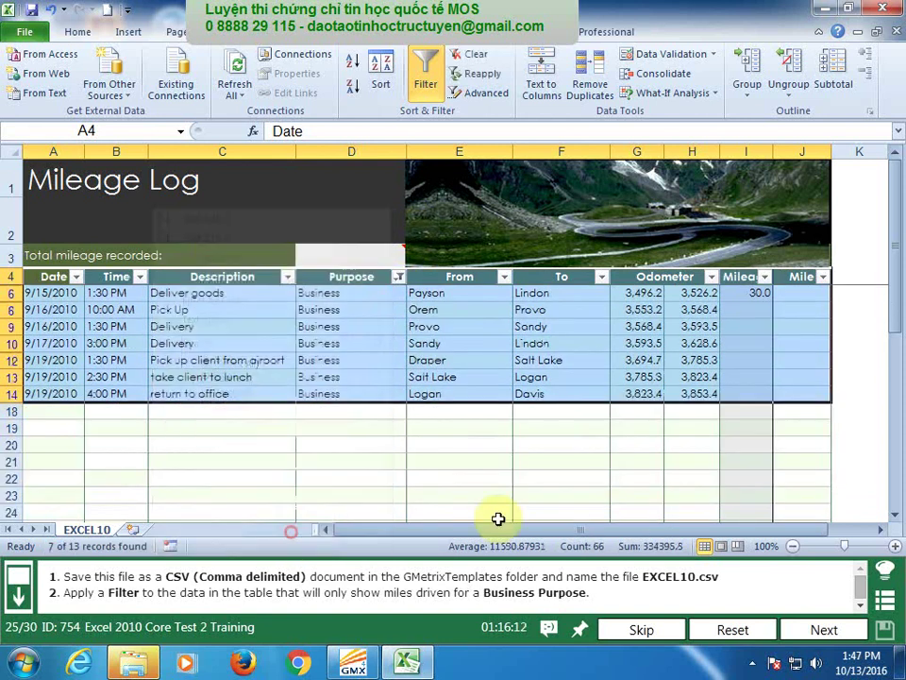
click(632, 462)
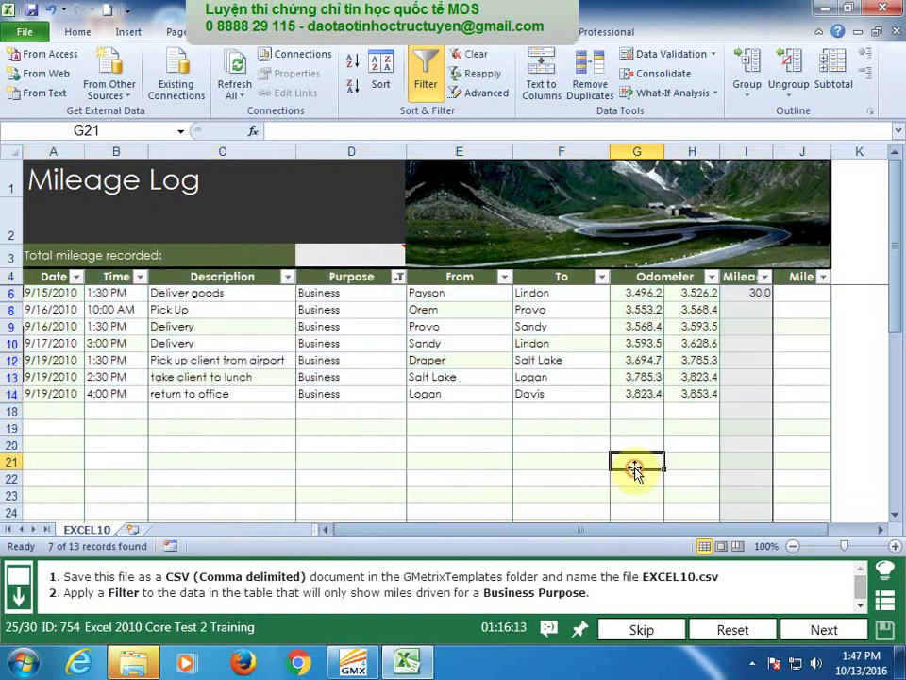
click(852, 629)
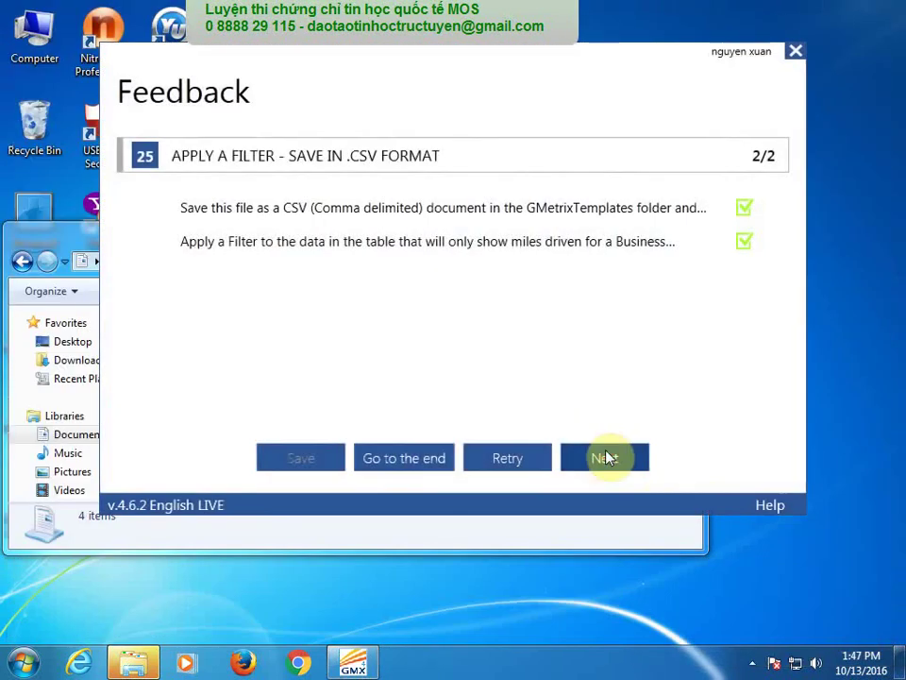
Advance to task 26 and enter =(H6-G6)*.36 in J6, giving $10.80.
click(607, 458)
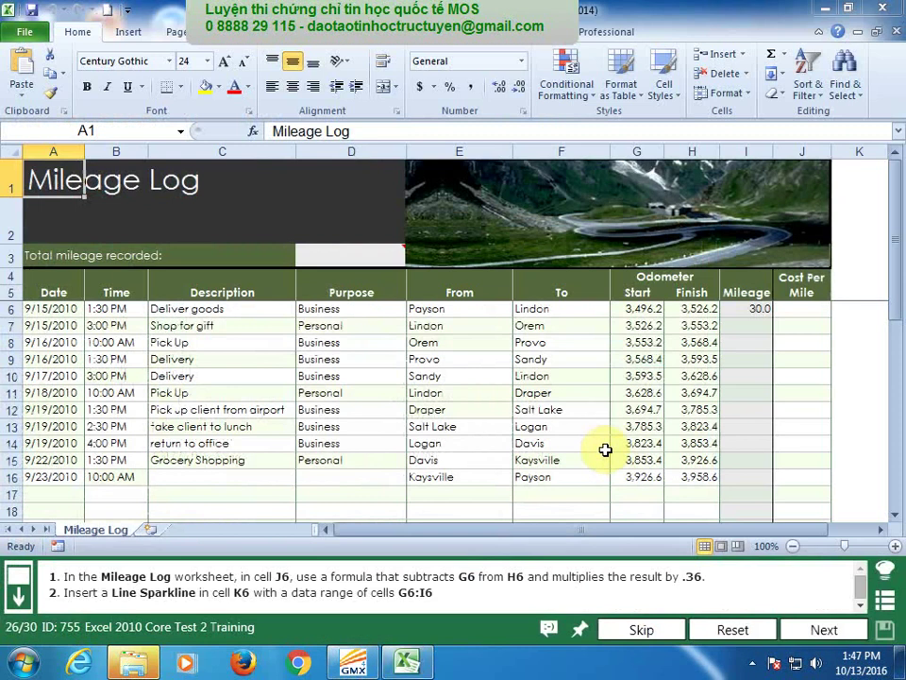
mouse_move(374, 253)
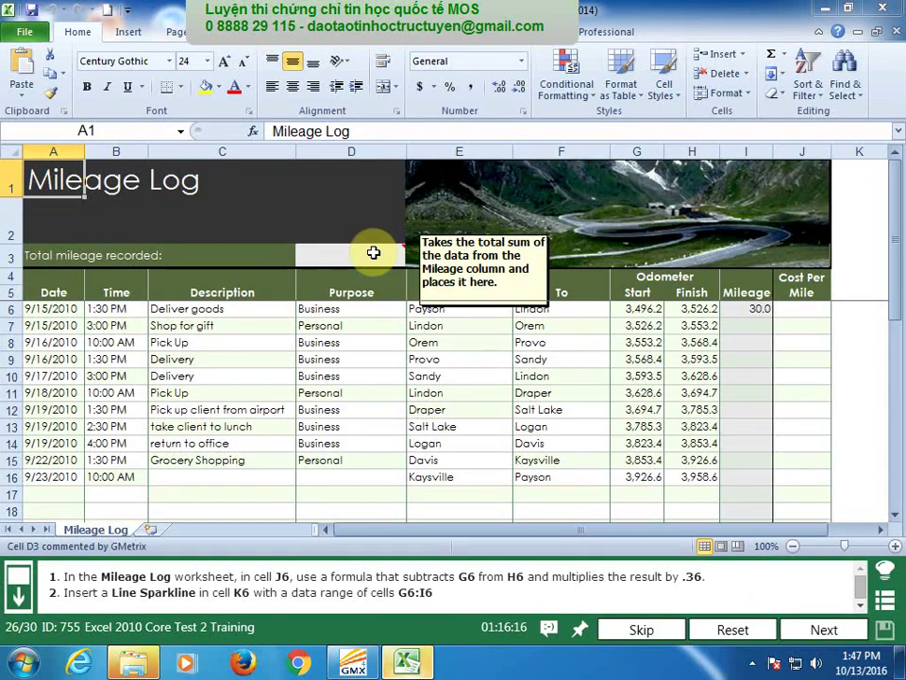
click(797, 315)
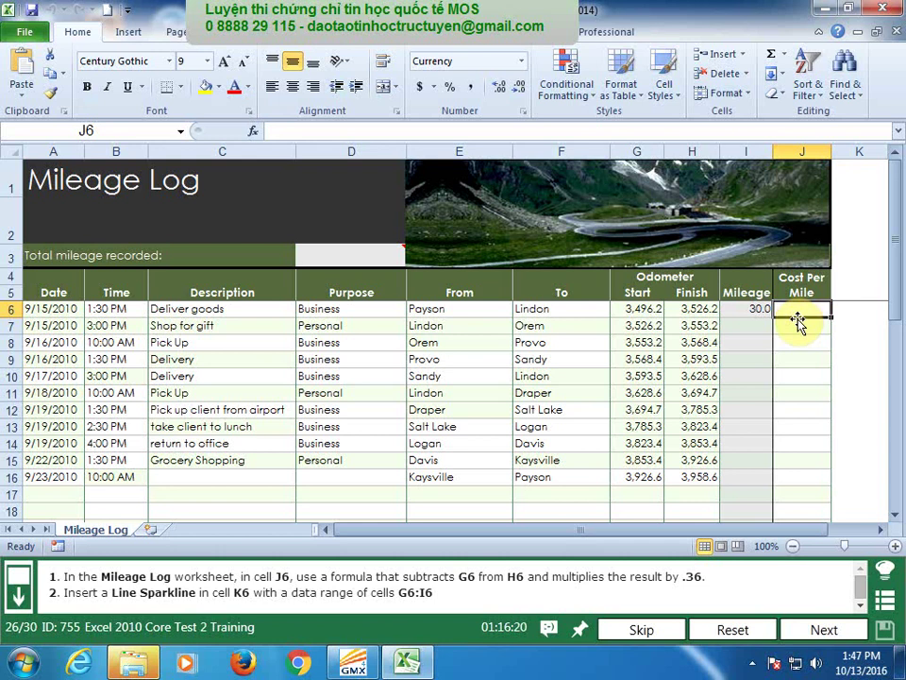
text(=)
click(697, 308)
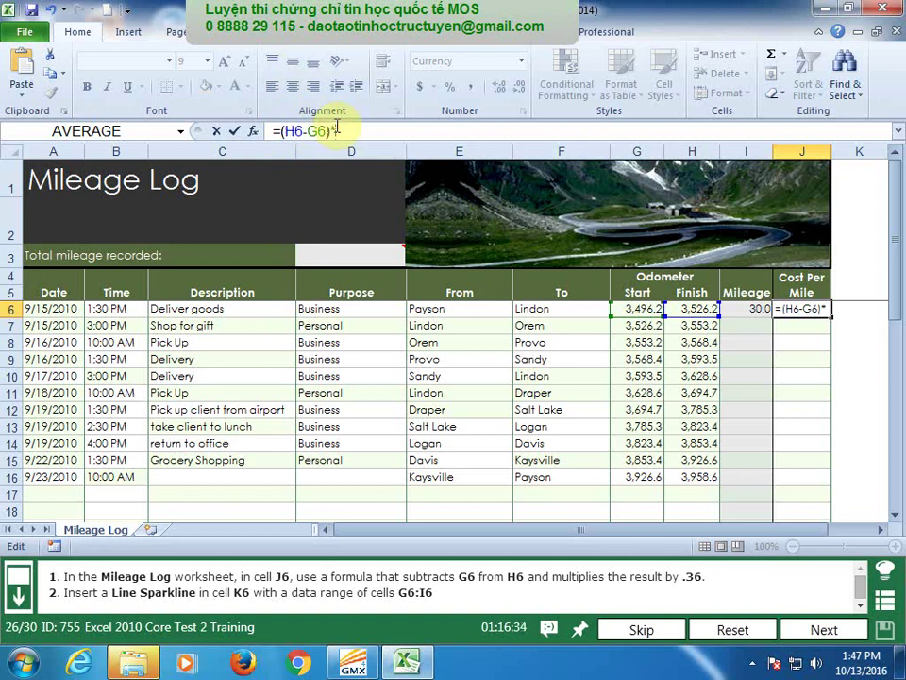
key(Return)
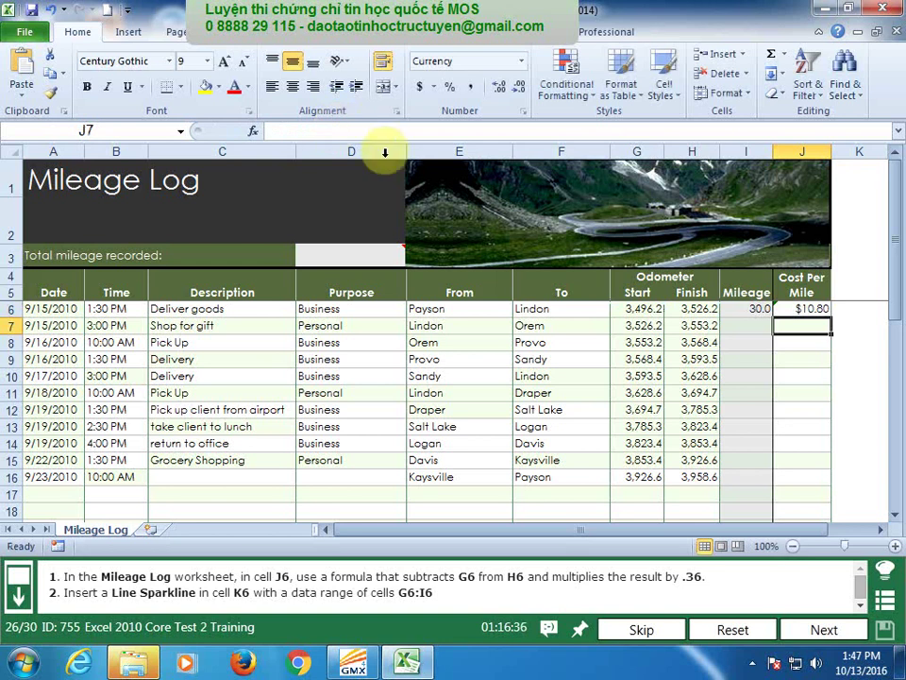
click(858, 312)
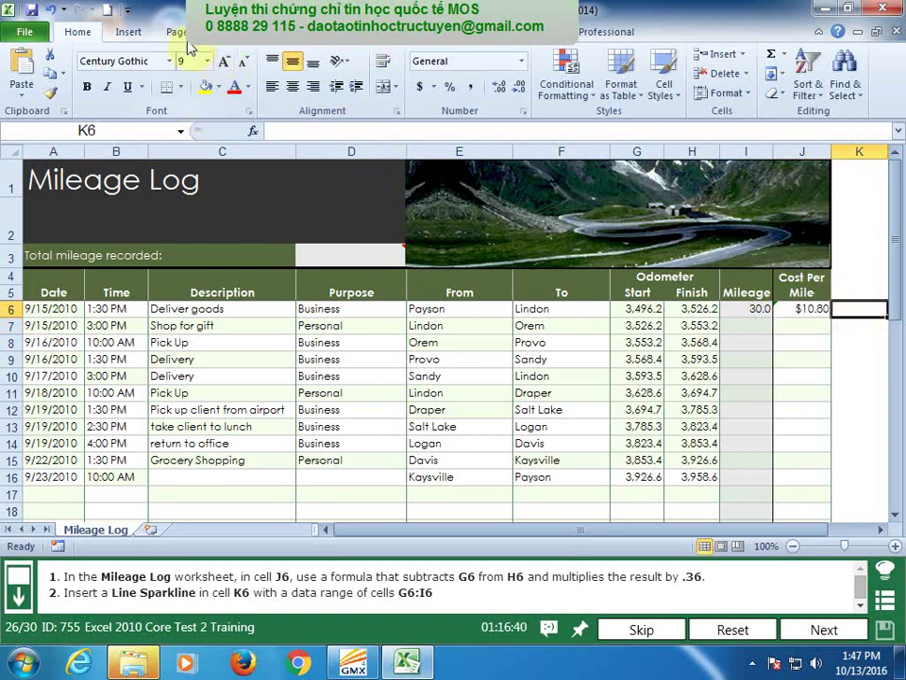
Insert a Line sparkline in K6 from data range G6:I6 and submit task 26.
click(123, 33)
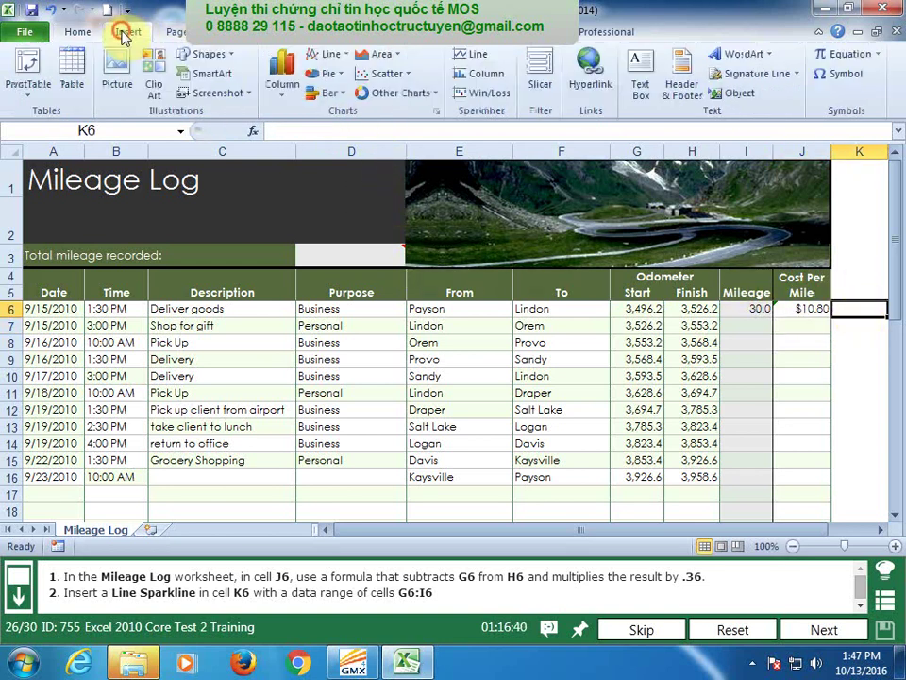
click(468, 58)
text(g6:i)
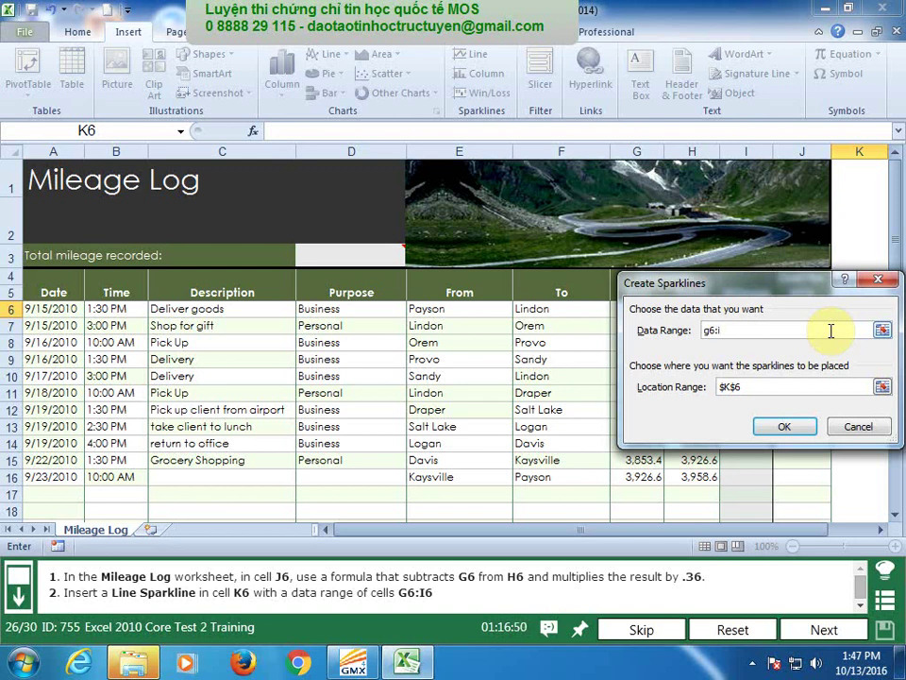
text(6)
key(Return)
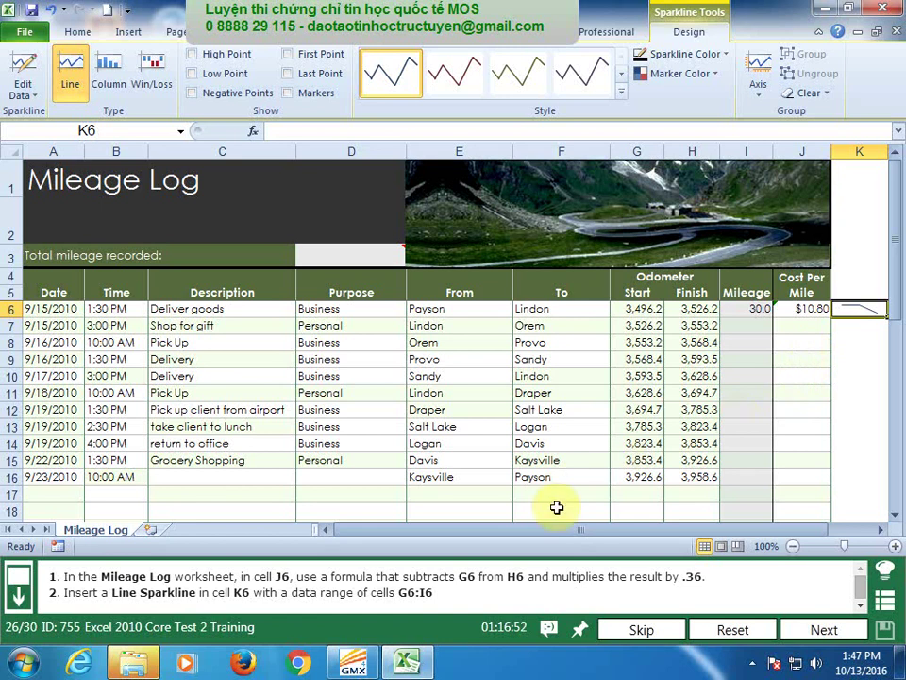
click(834, 634)
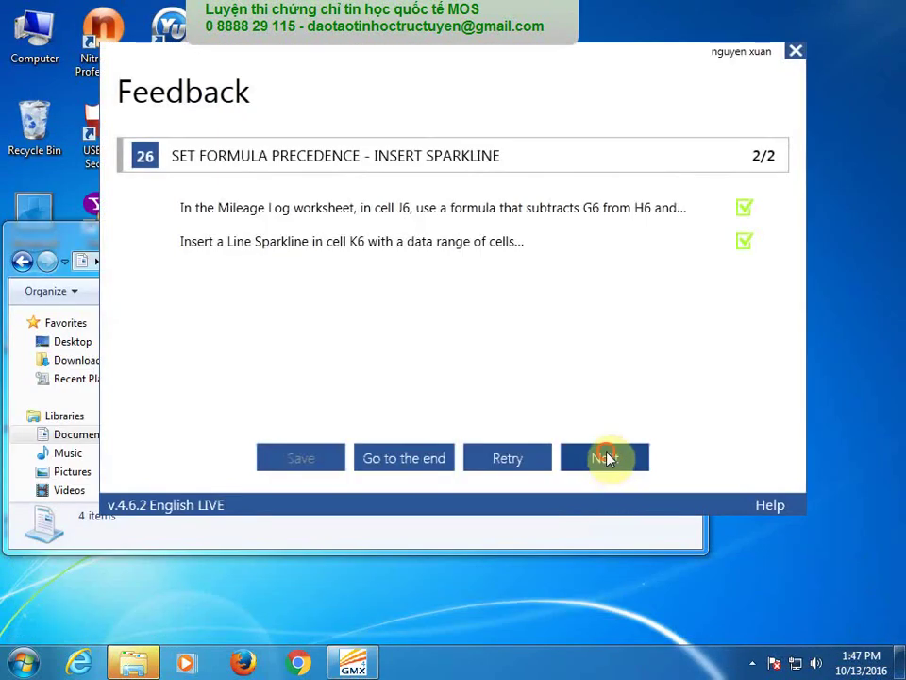
Advance to task 27 and hide the Cost Per Mile column J.
click(605, 457)
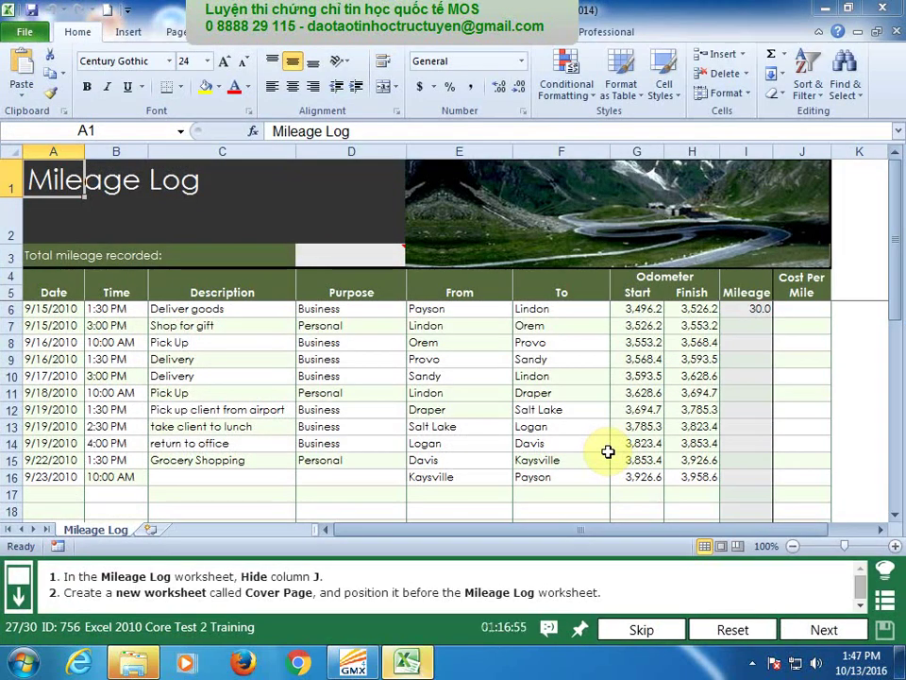
click(807, 151)
right_click(807, 151)
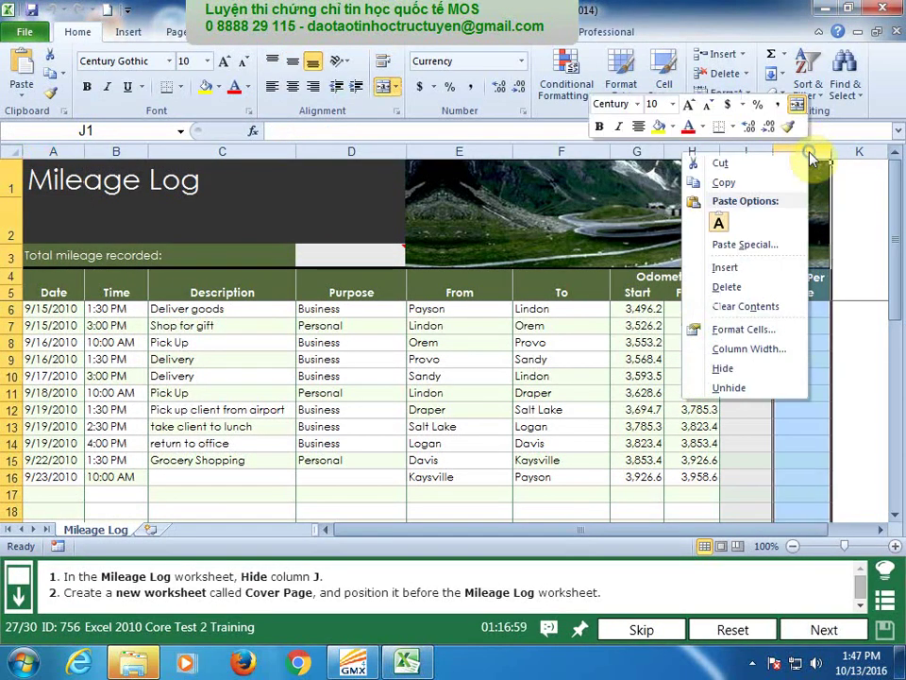
click(746, 370)
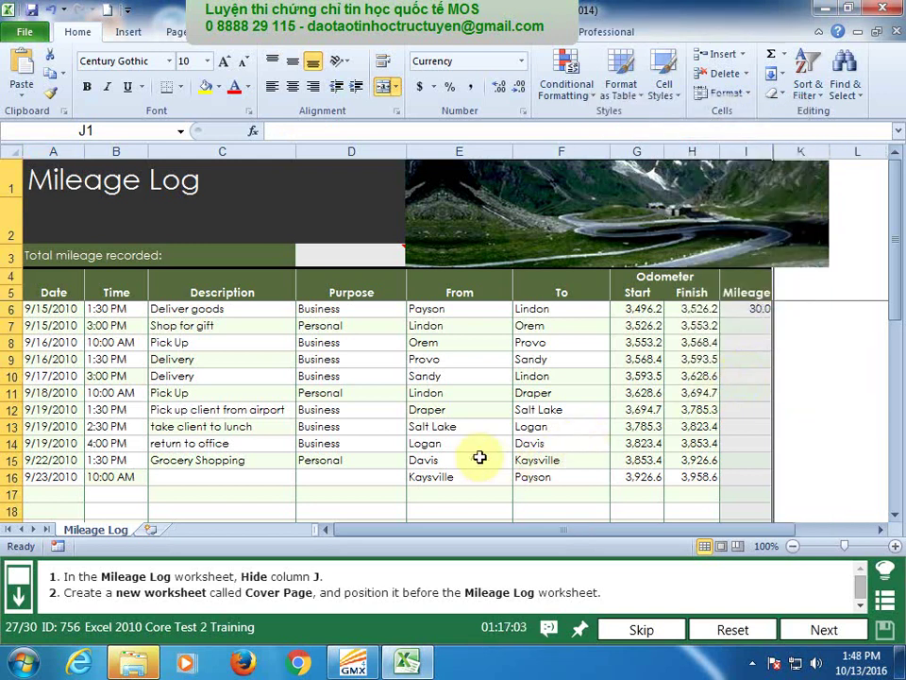
Insert a blank worksheet in front of the Mileage Log sheet.
right_click(89, 530)
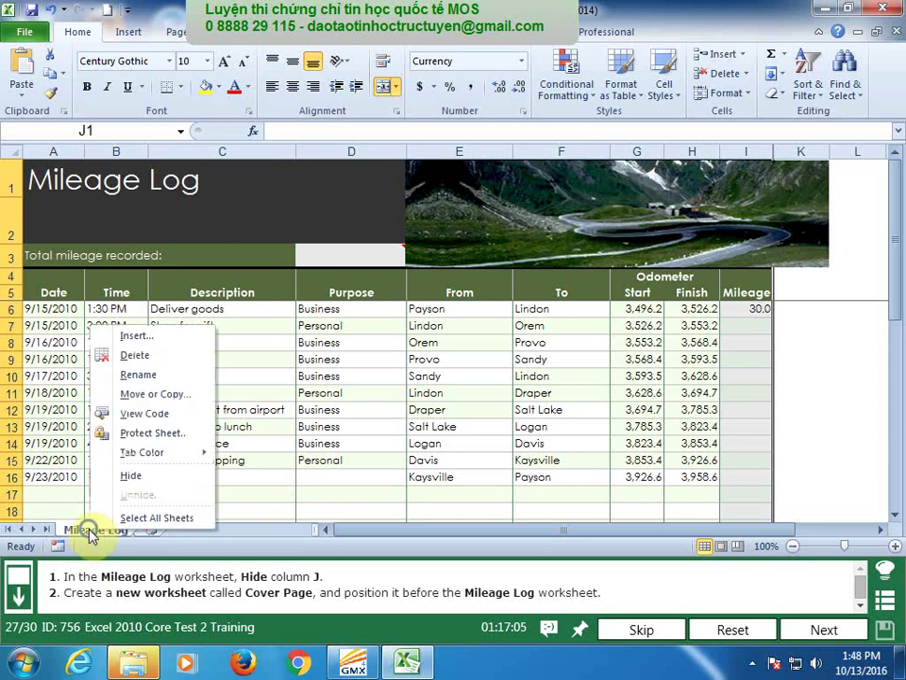
click(139, 336)
click(383, 486)
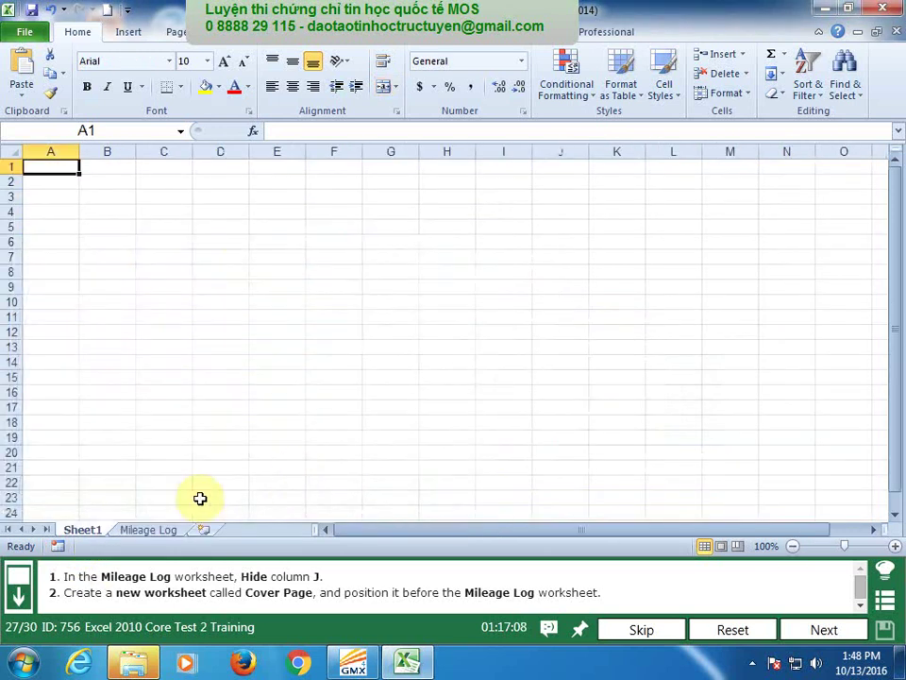
Rename the new Sheet1 to 'Cover Page', submit task 27 and advance to task 28.
right_click(91, 531)
click(185, 375)
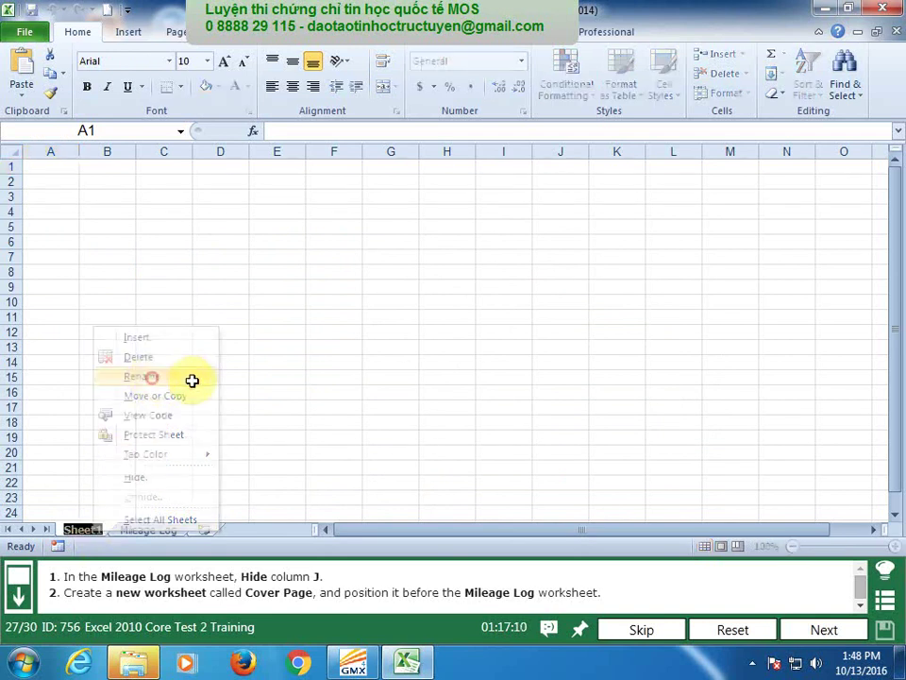
text(Cov)
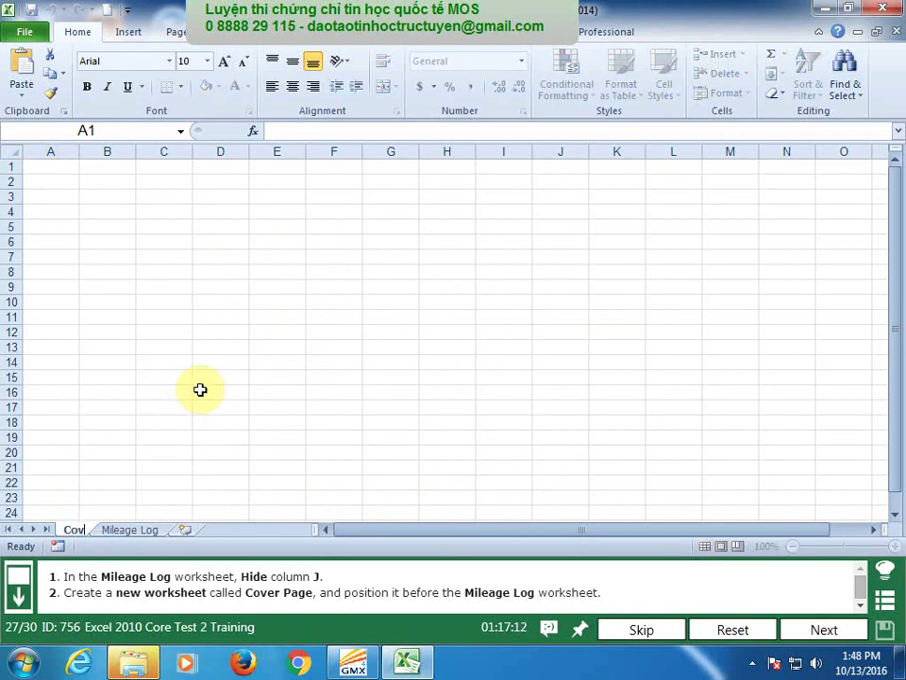
text(er P)
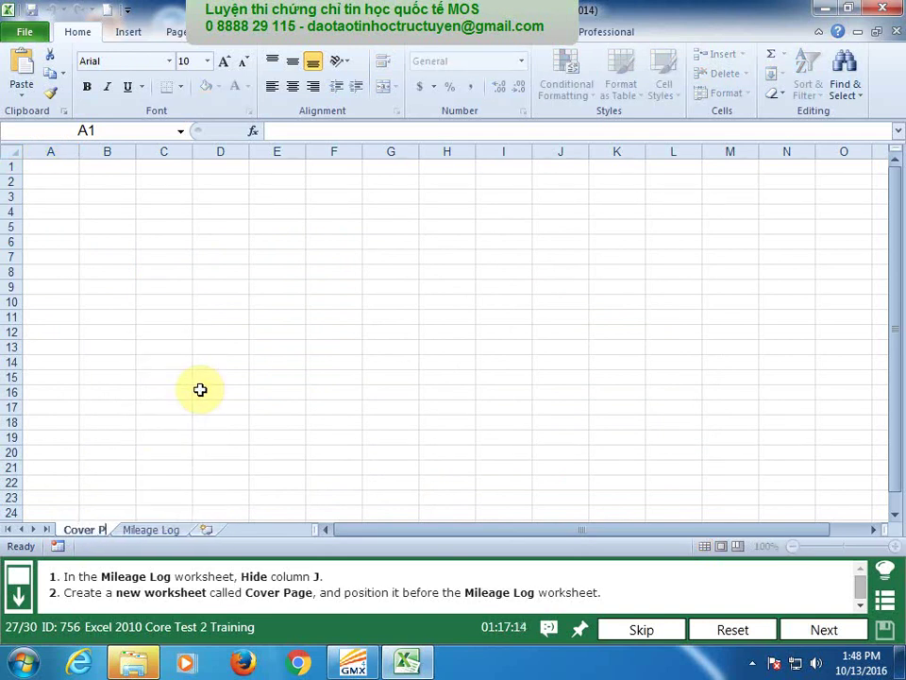
text(age)
key(Return)
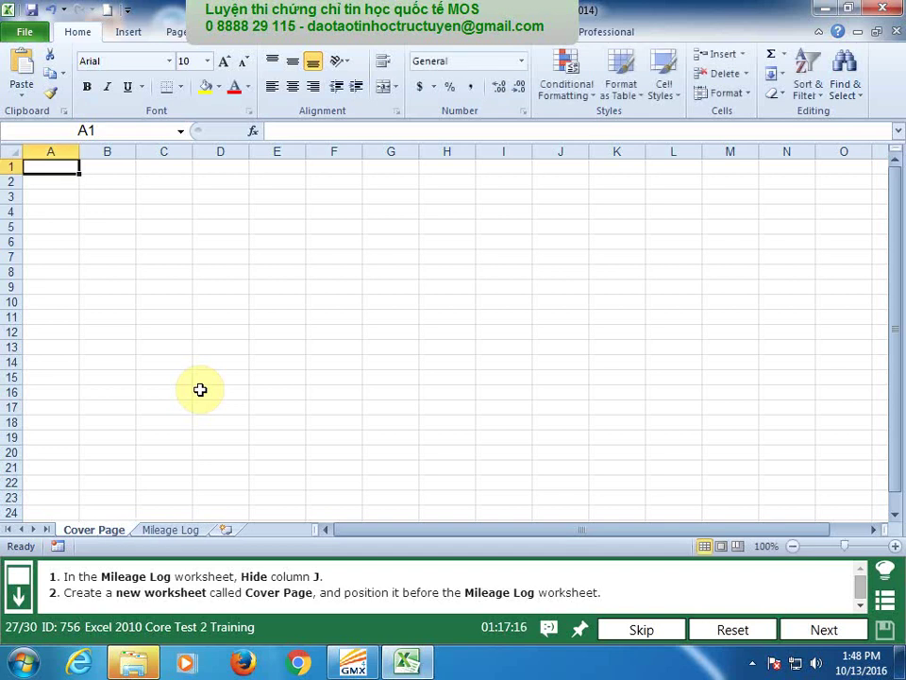
click(311, 377)
click(829, 629)
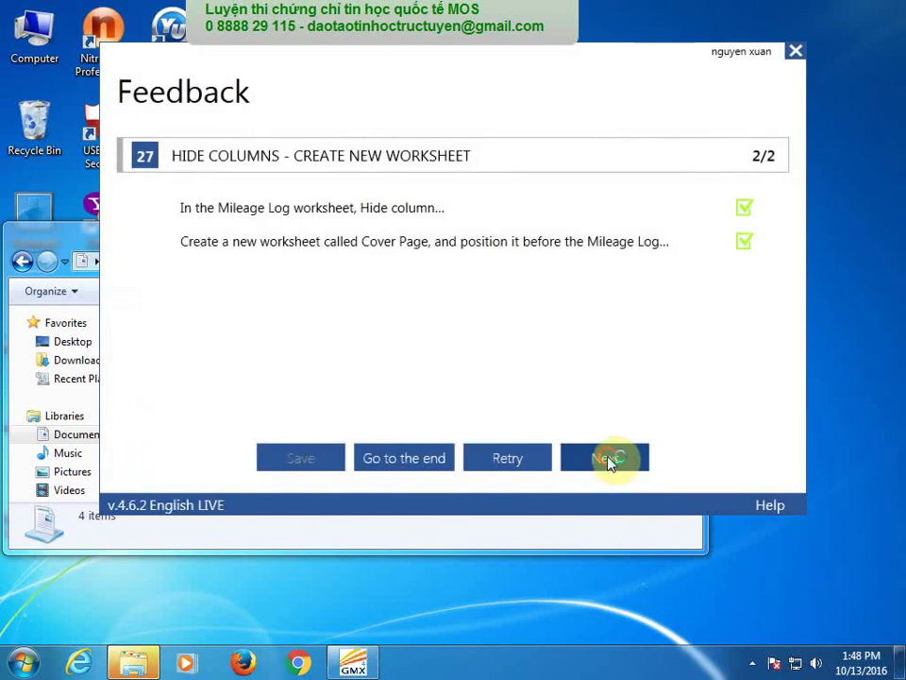
click(609, 460)
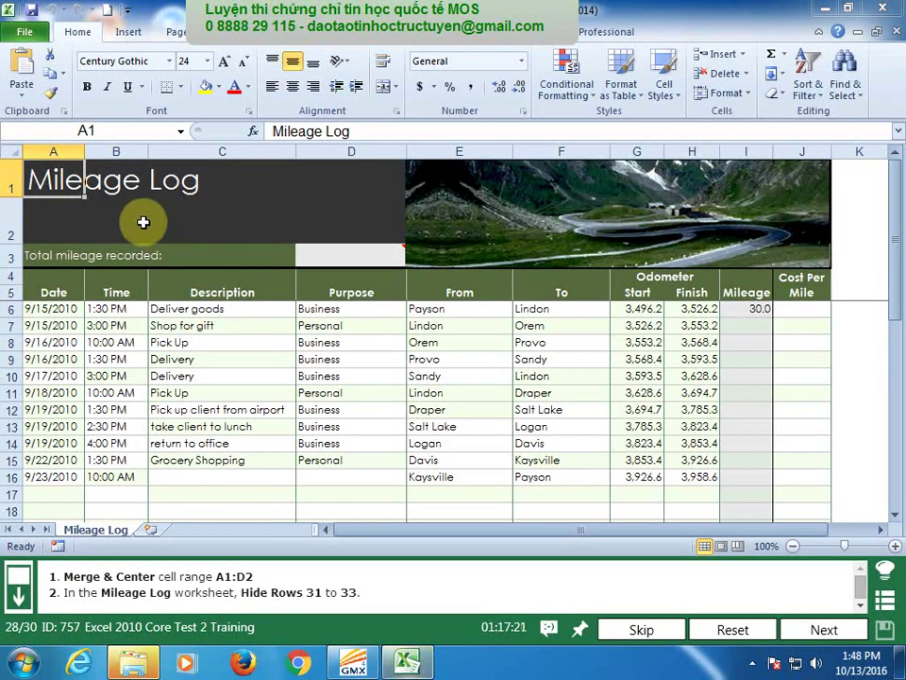
Merge and centre A1:D2 so the Mileage Log title is centred.
drag(74, 184, 372, 222)
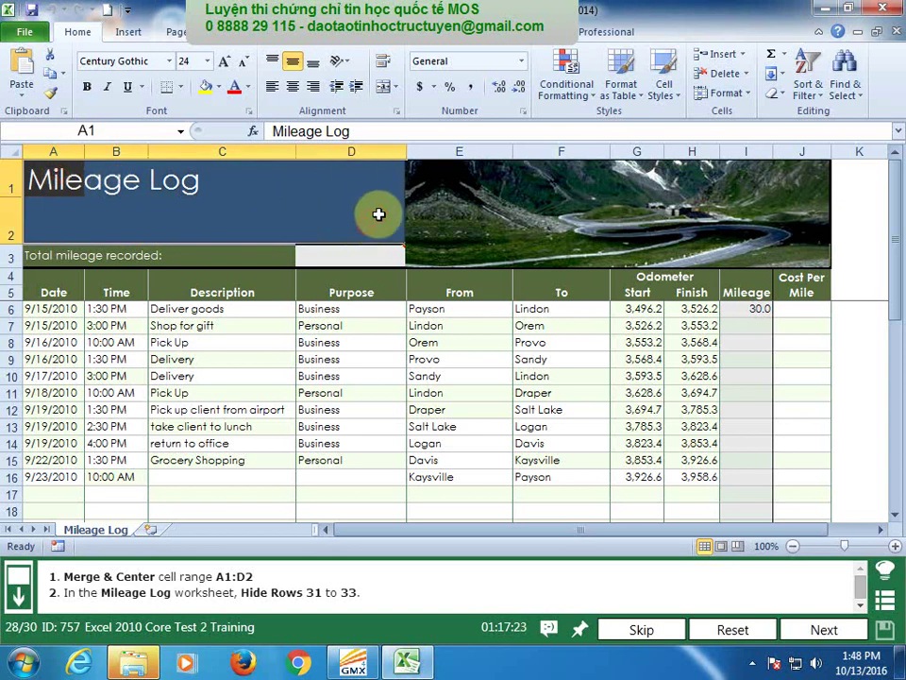
click(385, 88)
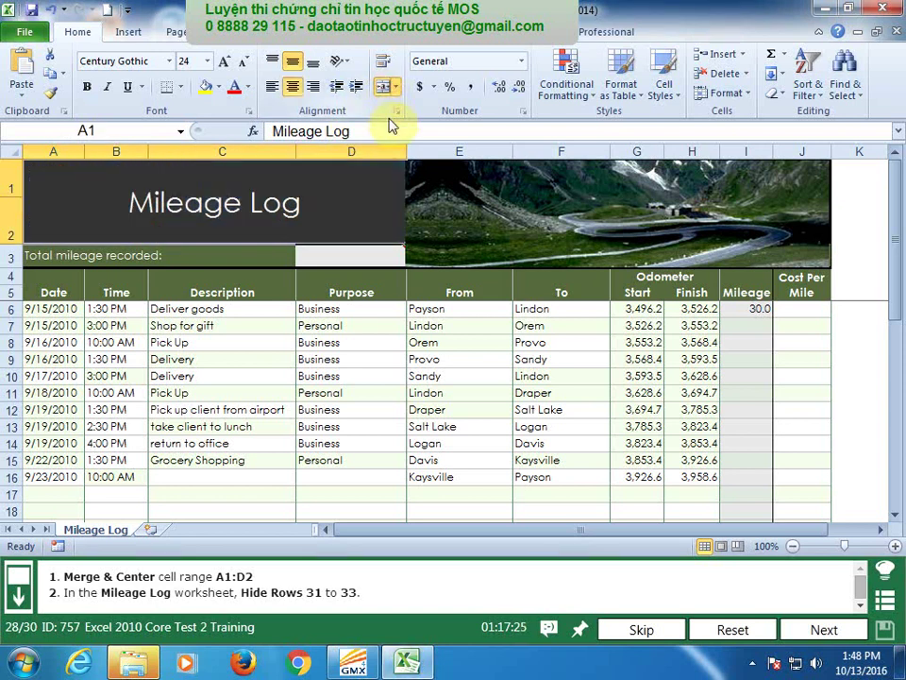
click(192, 496)
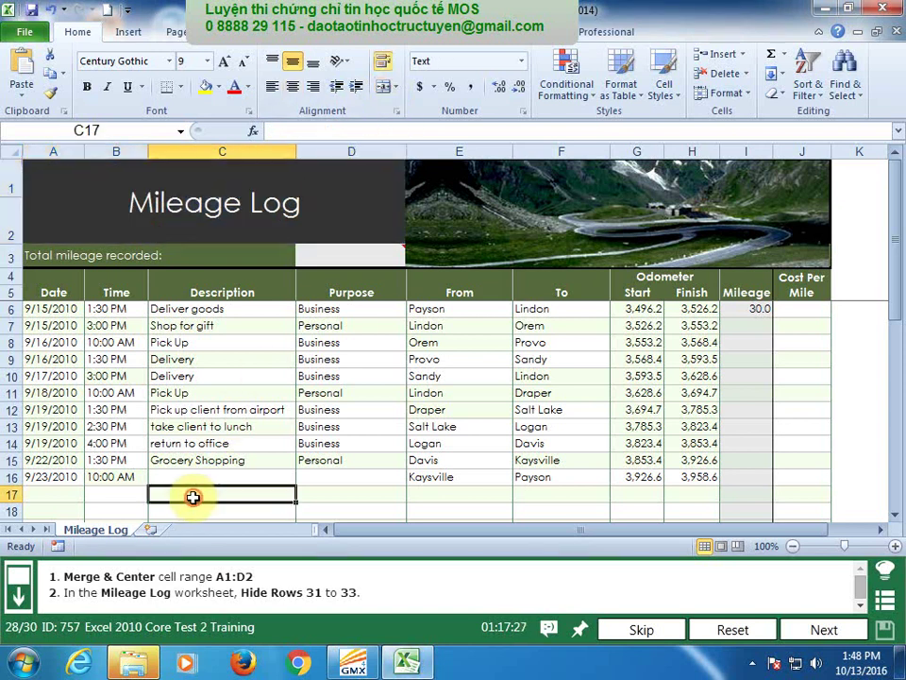
Hide rows 31 to 33, submit task 28 and advance to task 29.
scroll(199, 466, down, 2)
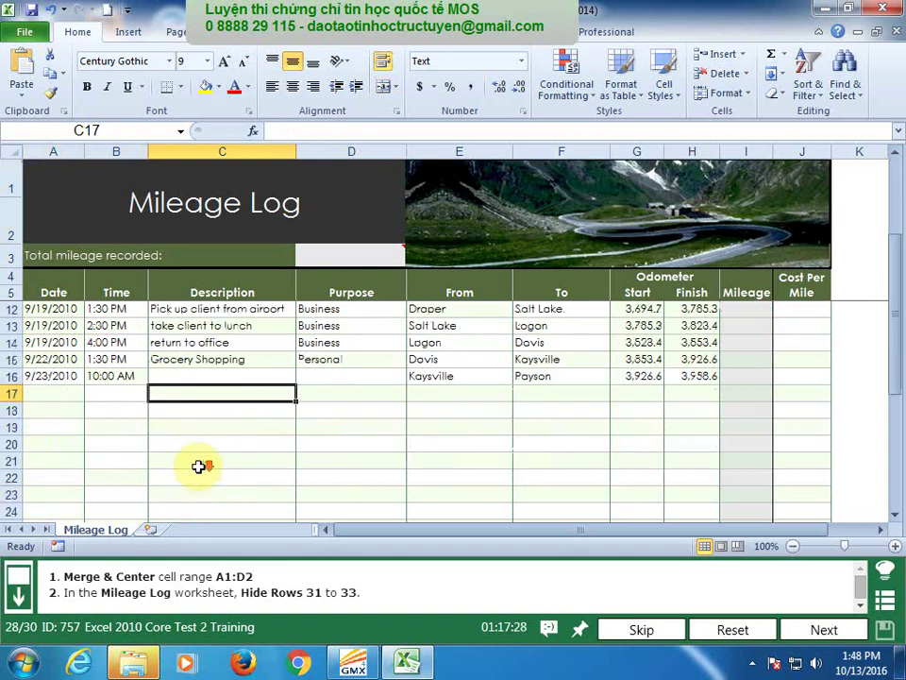
scroll(198, 465, down, 3)
scroll(197, 465, down, 2)
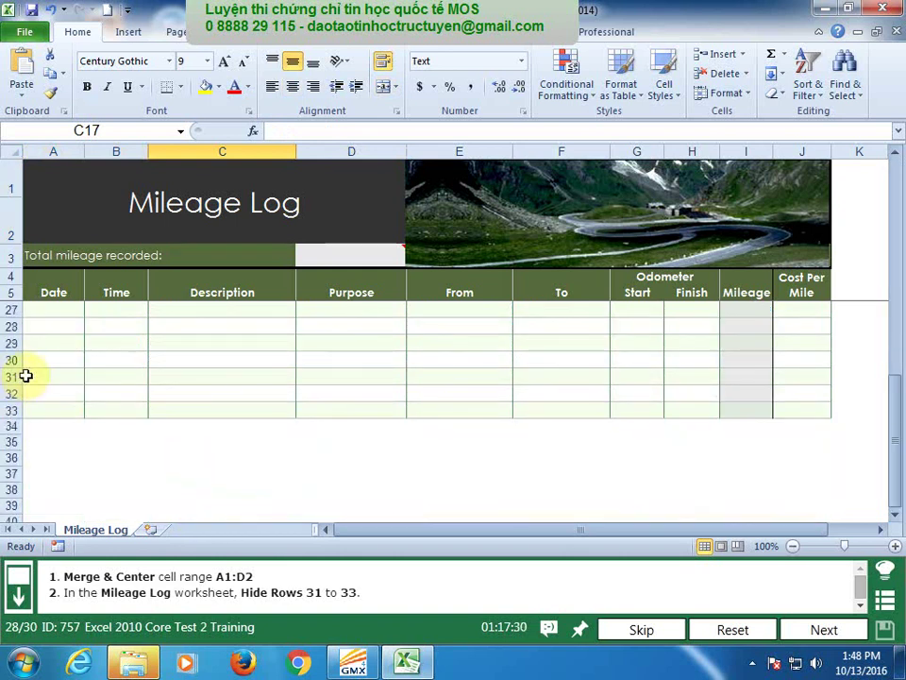
drag(11, 376, 15, 404)
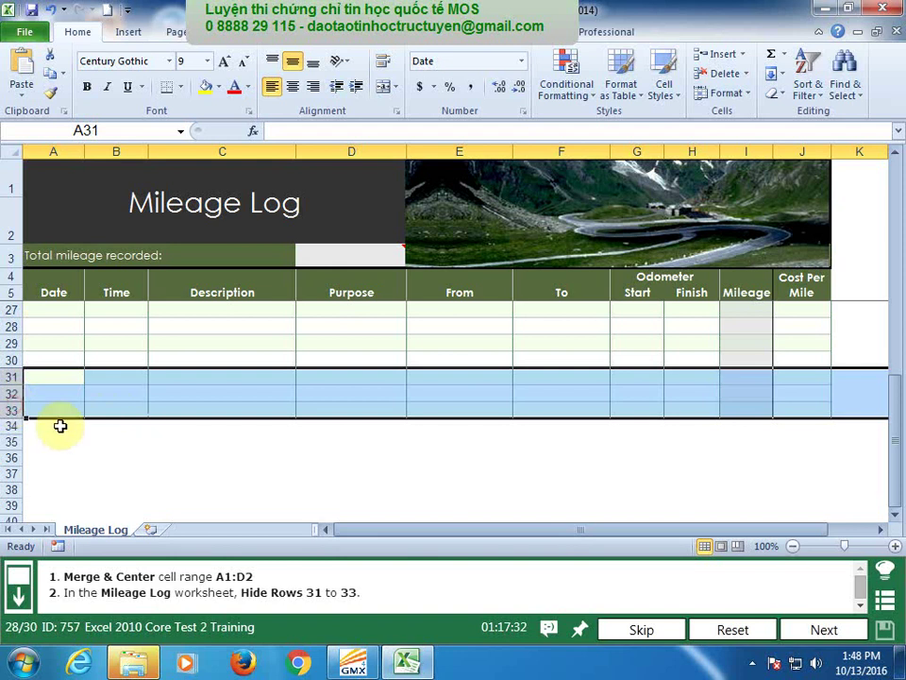
right_click(15, 398)
click(54, 373)
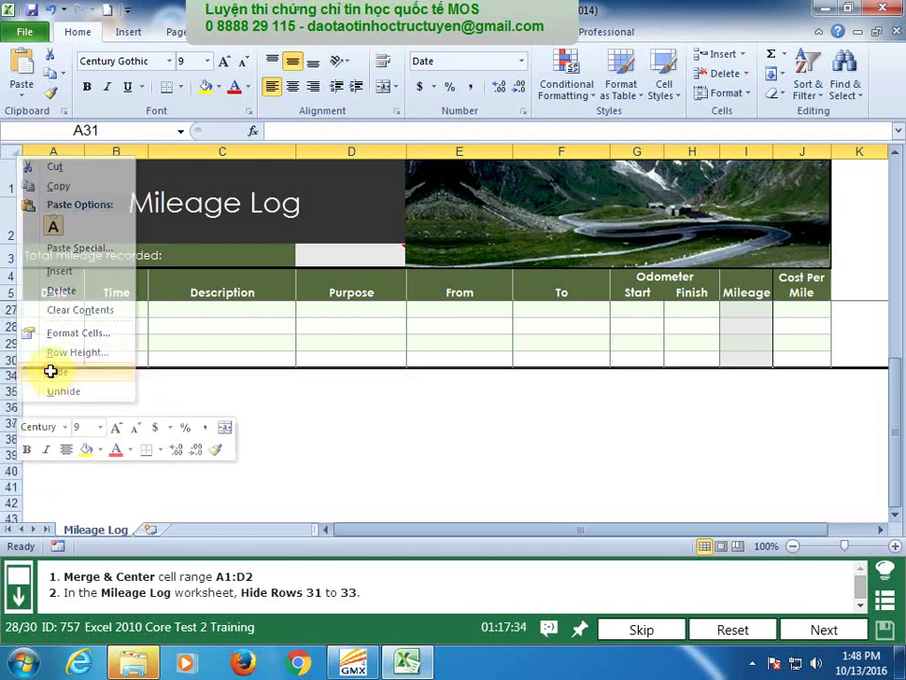
click(459, 505)
click(834, 638)
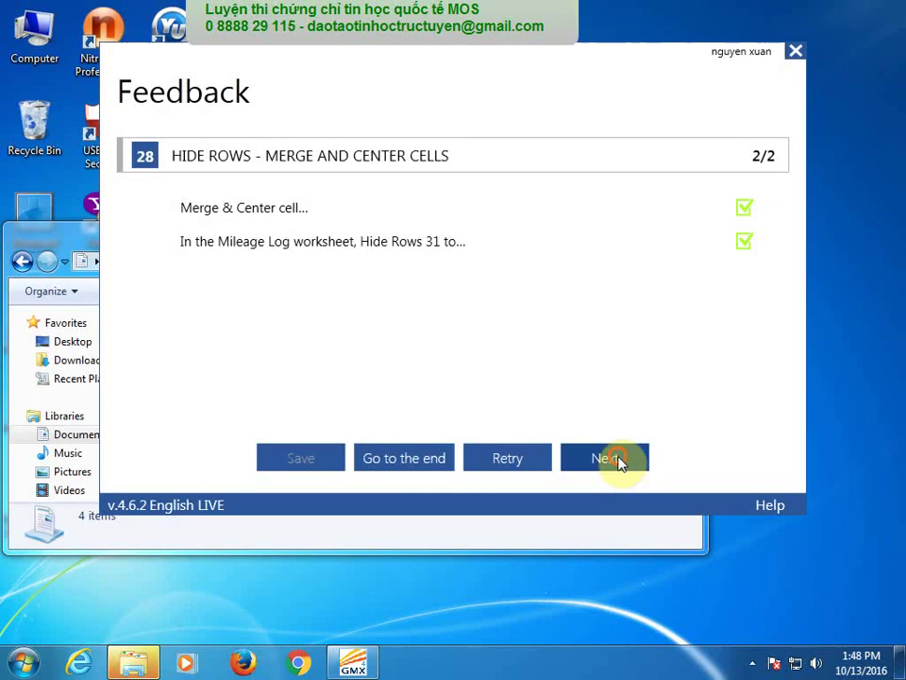
click(619, 460)
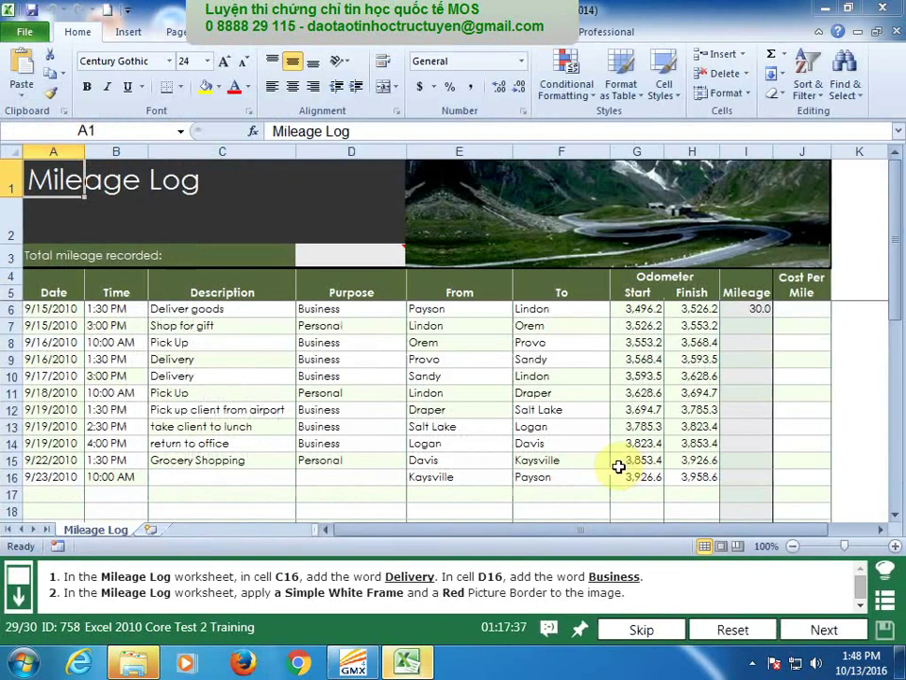
Use the Name Box to reach C16 and D16, entering Delivery and Business respectively.
click(117, 130)
text(c16)
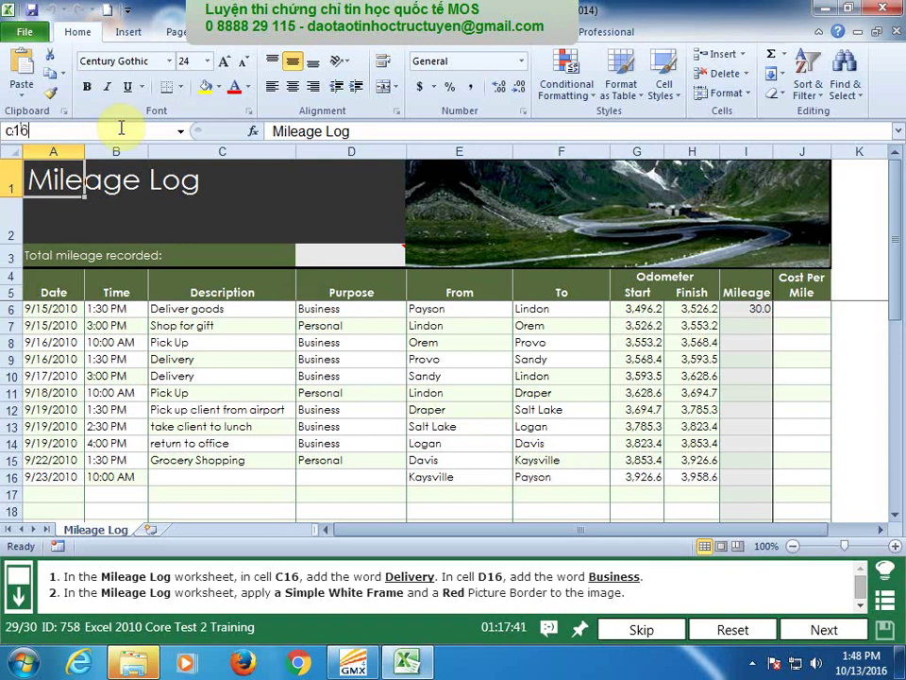
key(Return)
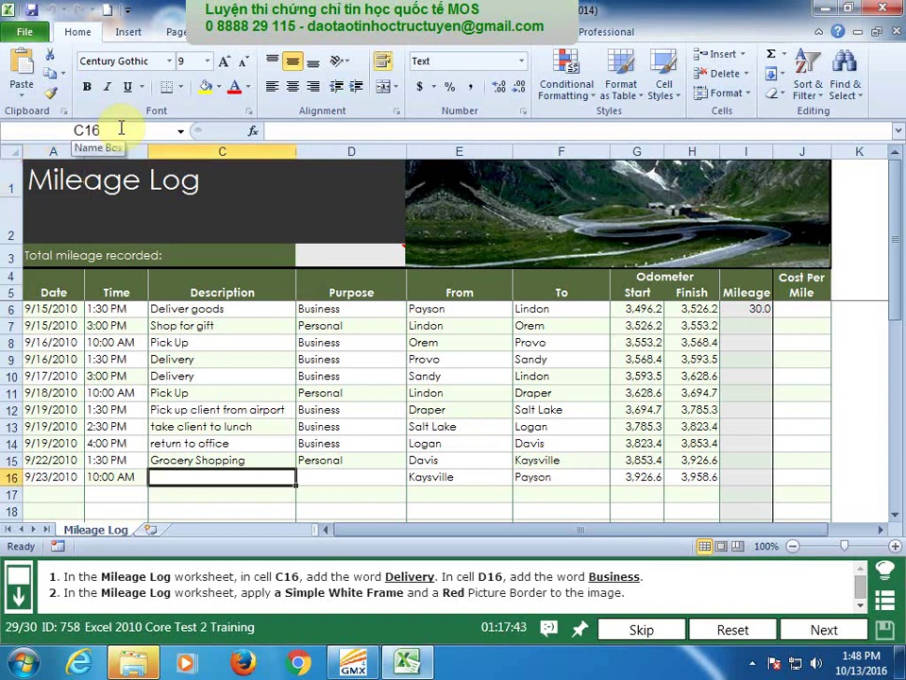
text(Delivery)
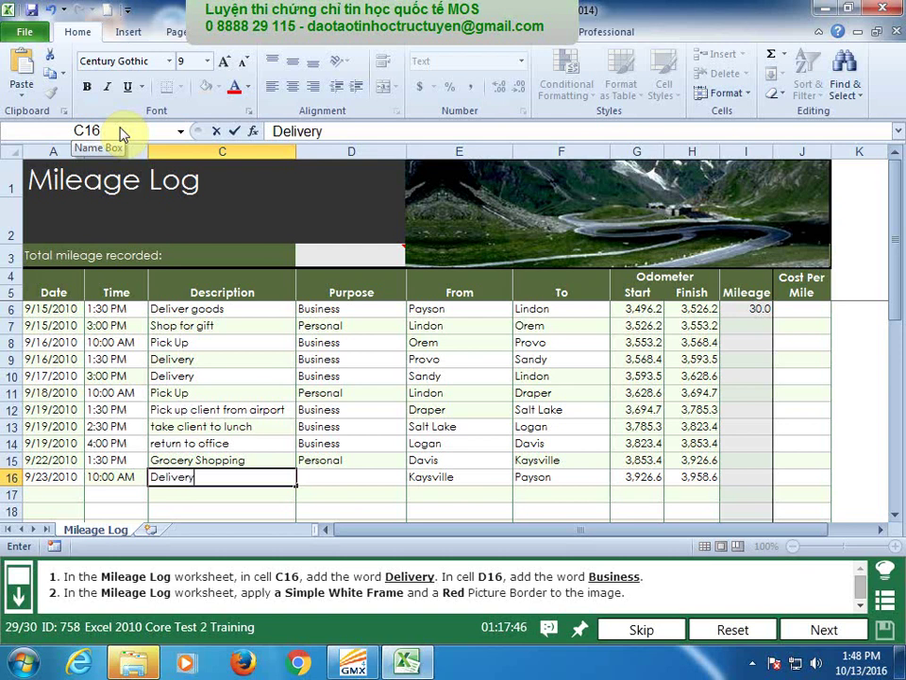
key(Return)
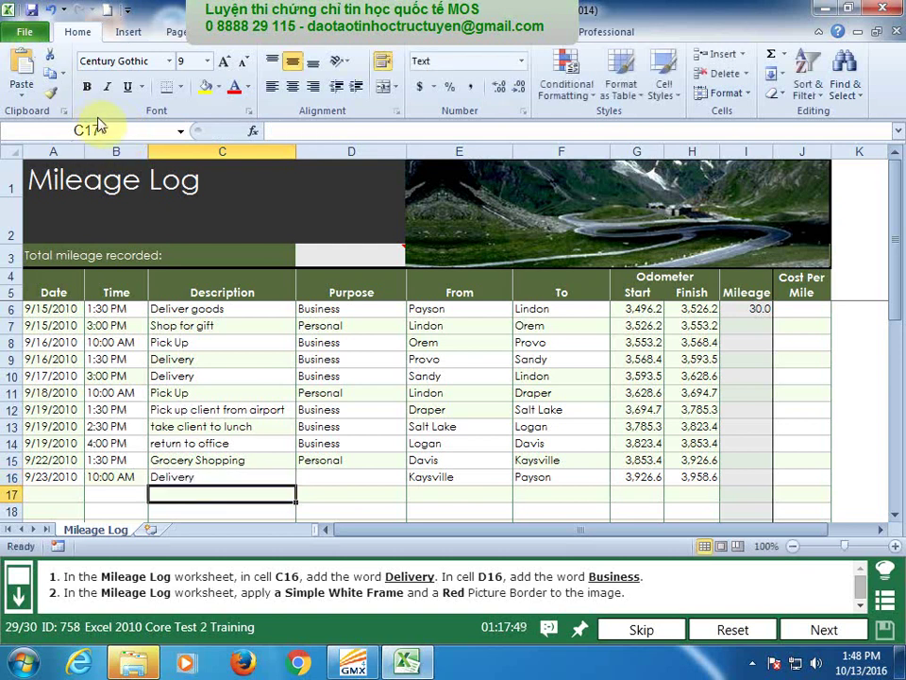
click(118, 128)
text(d1)
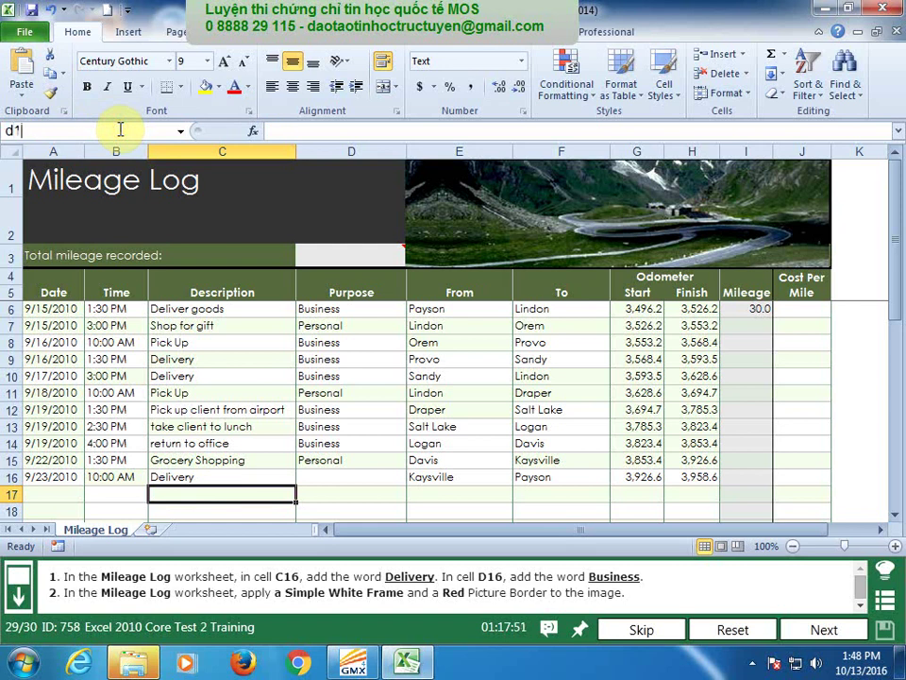
text(6)
key(Return)
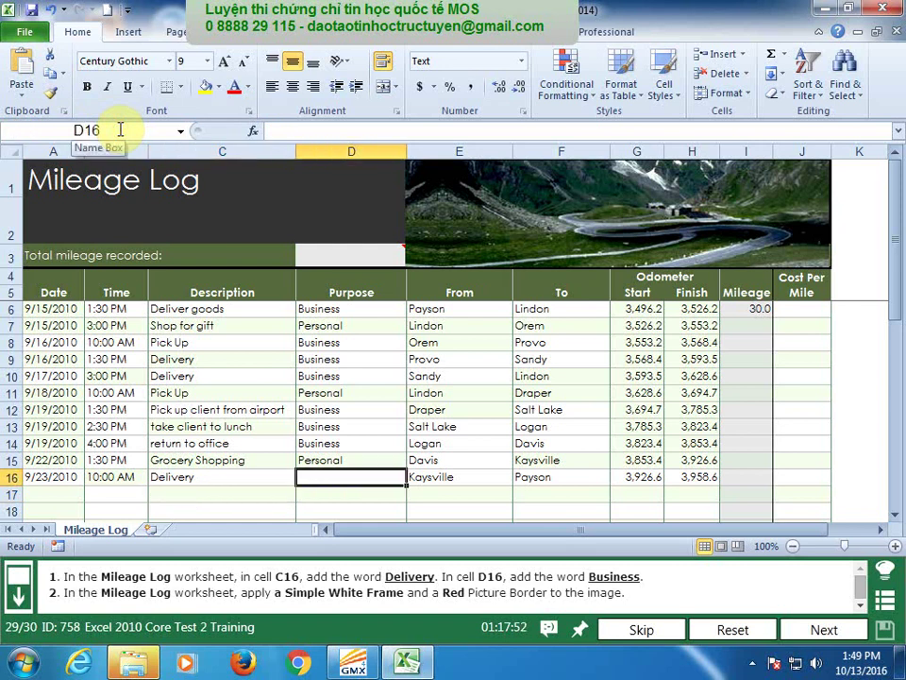
text(Business)
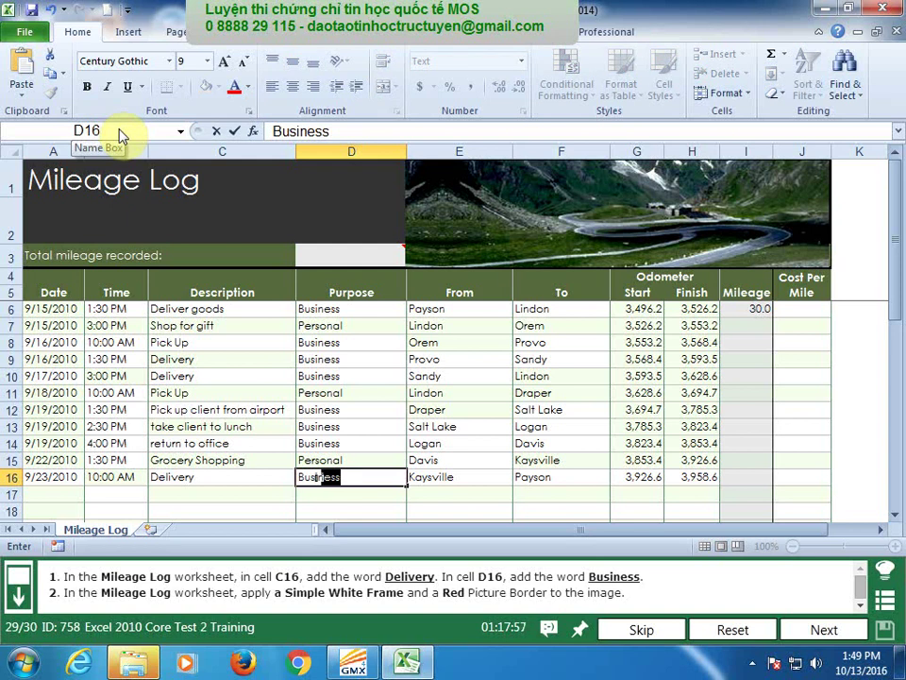
key(Return)
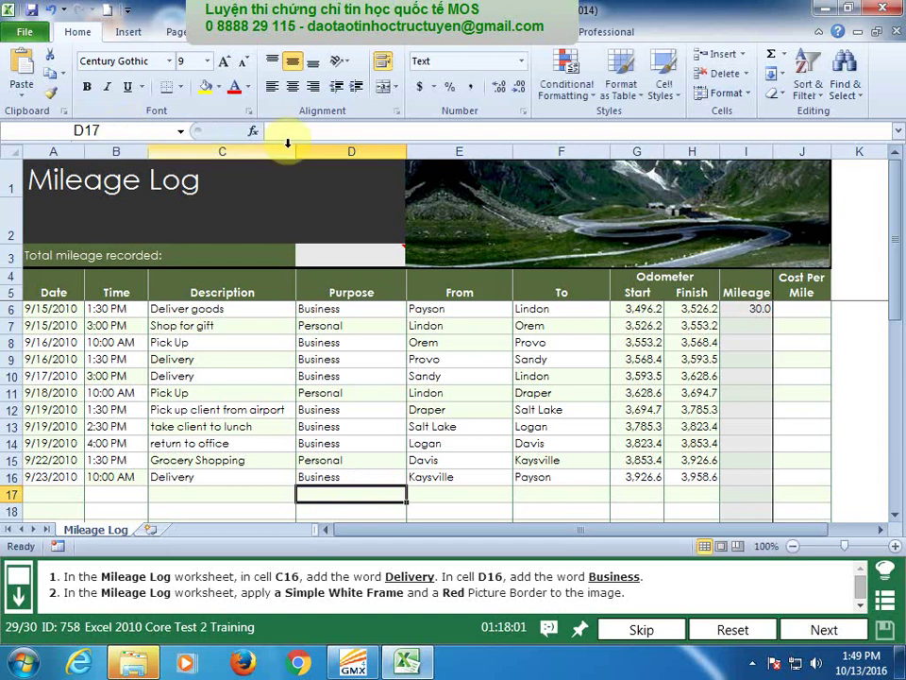
Apply the Simple Frame, White picture style to the mountain picture.
click(491, 225)
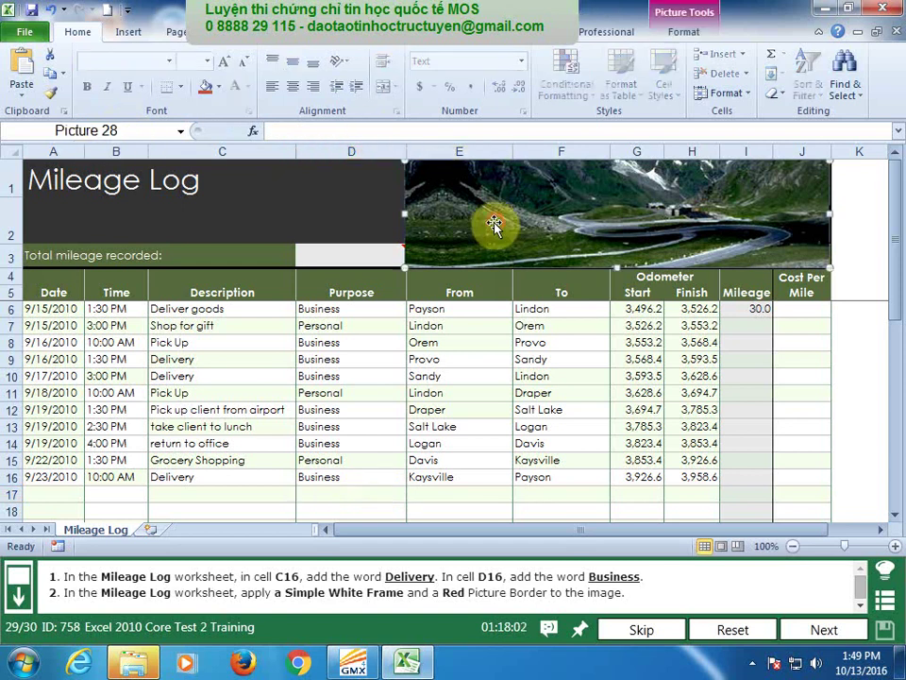
click(683, 32)
click(231, 73)
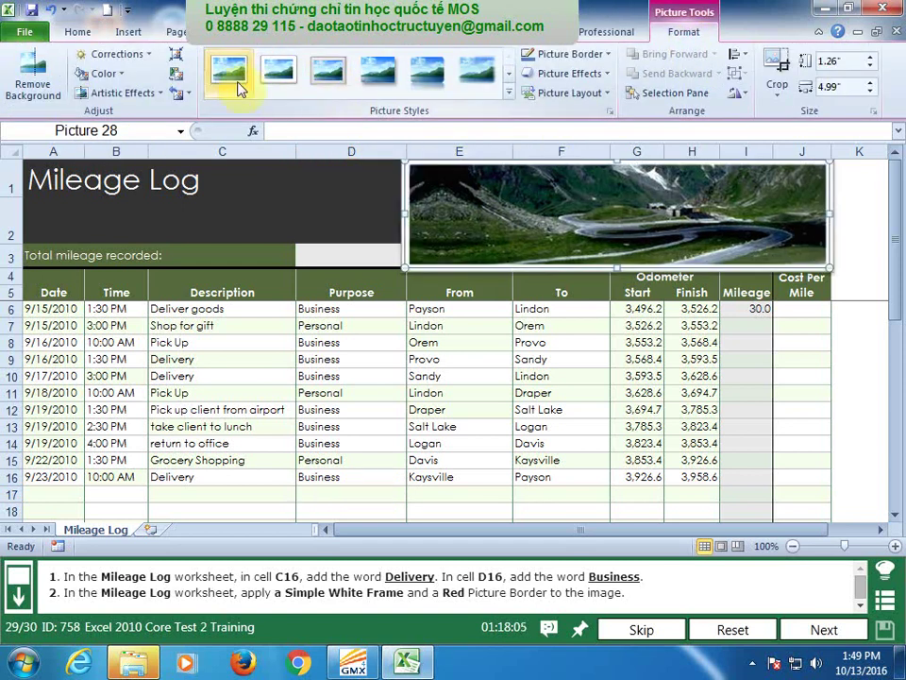
Set the picture border to Red, then submit task 29 and continue.
click(600, 59)
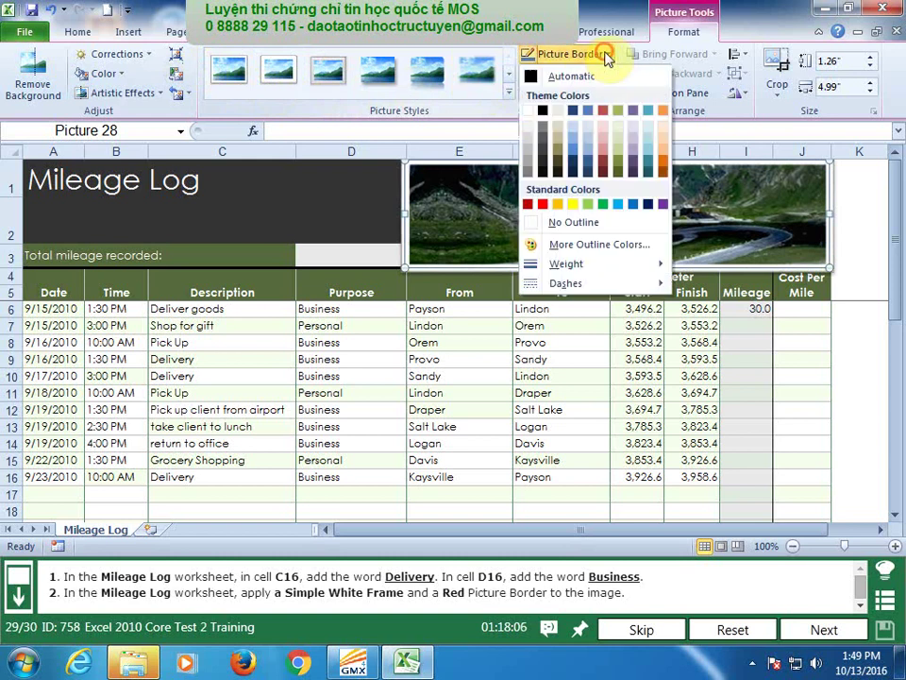
click(540, 204)
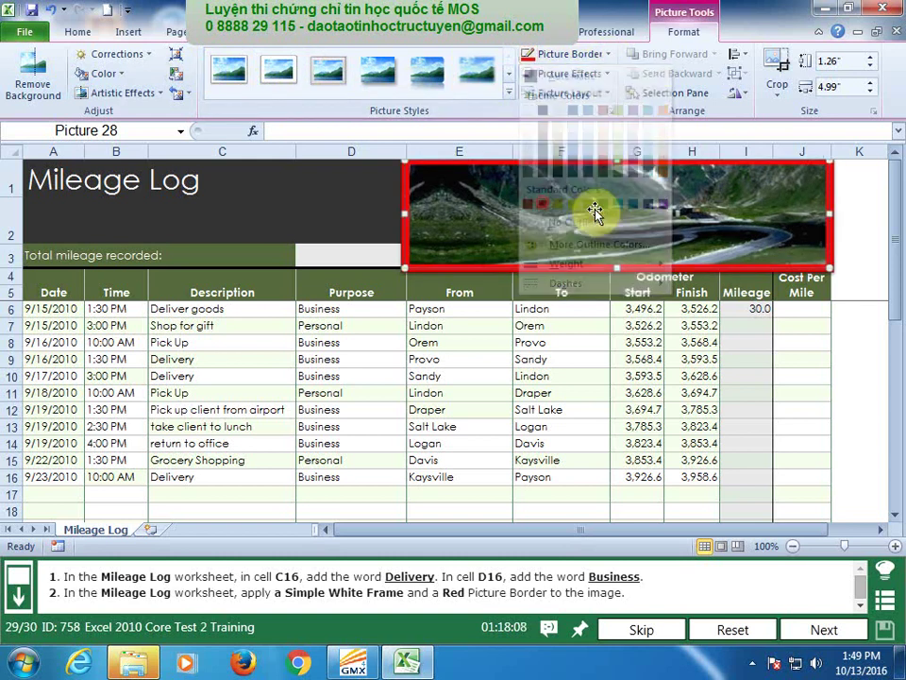
click(606, 57)
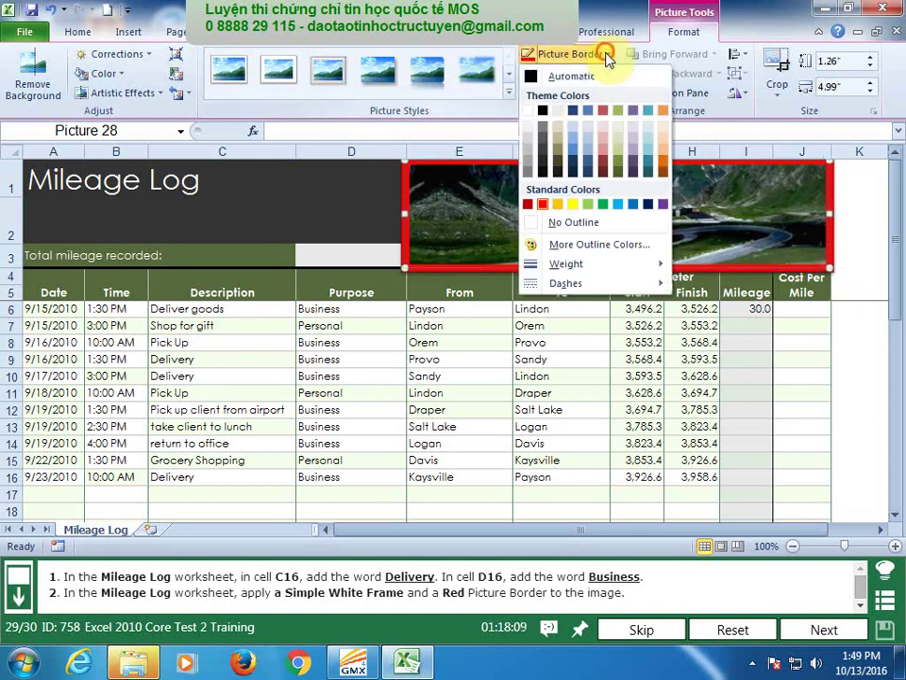
click(542, 204)
click(854, 344)
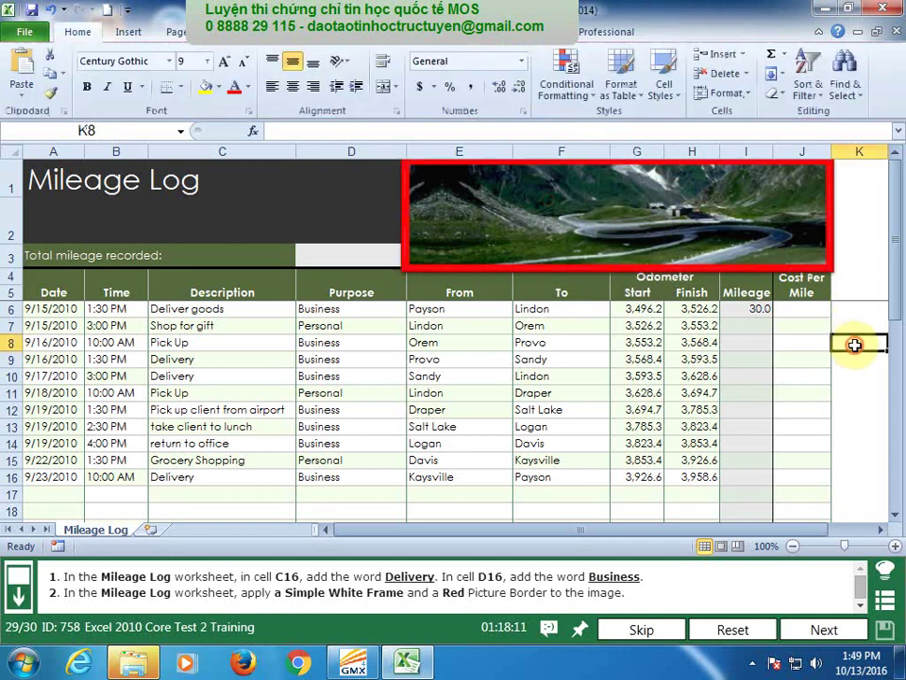
click(844, 624)
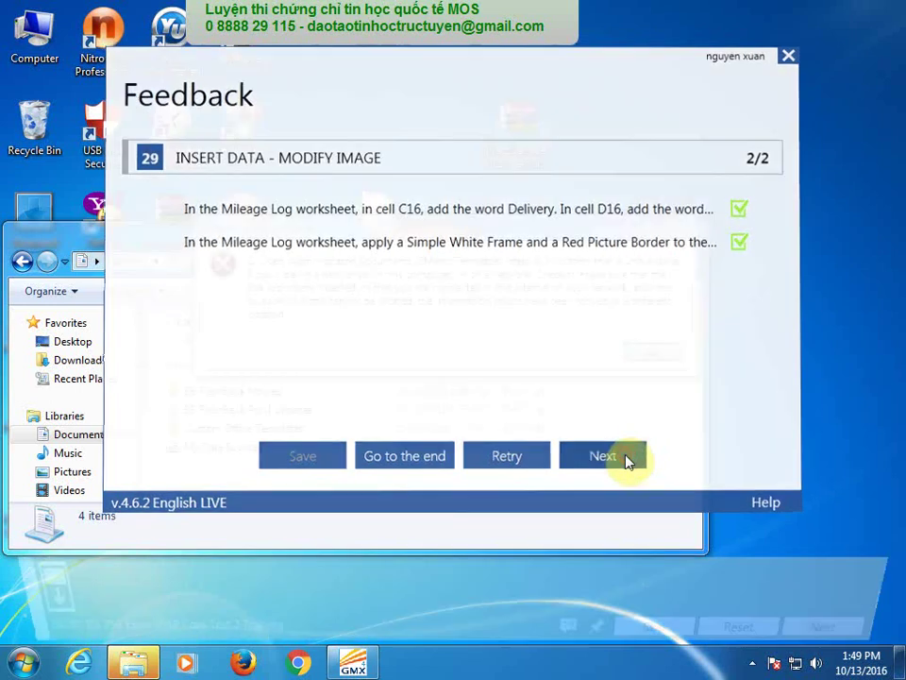
click(630, 458)
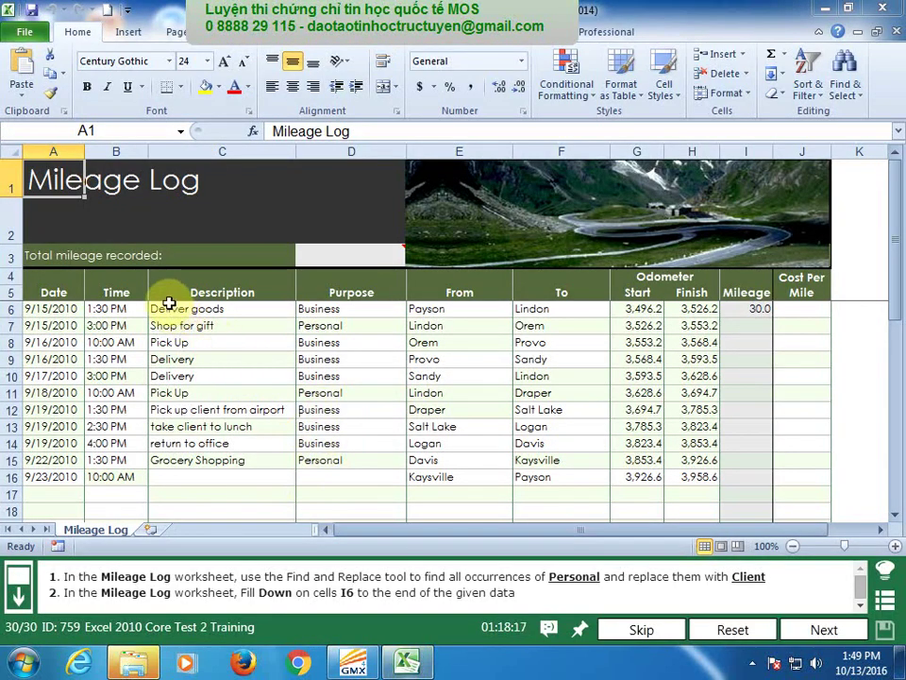
Replace all occurrences of Personal with Client in the worksheet.
click(858, 88)
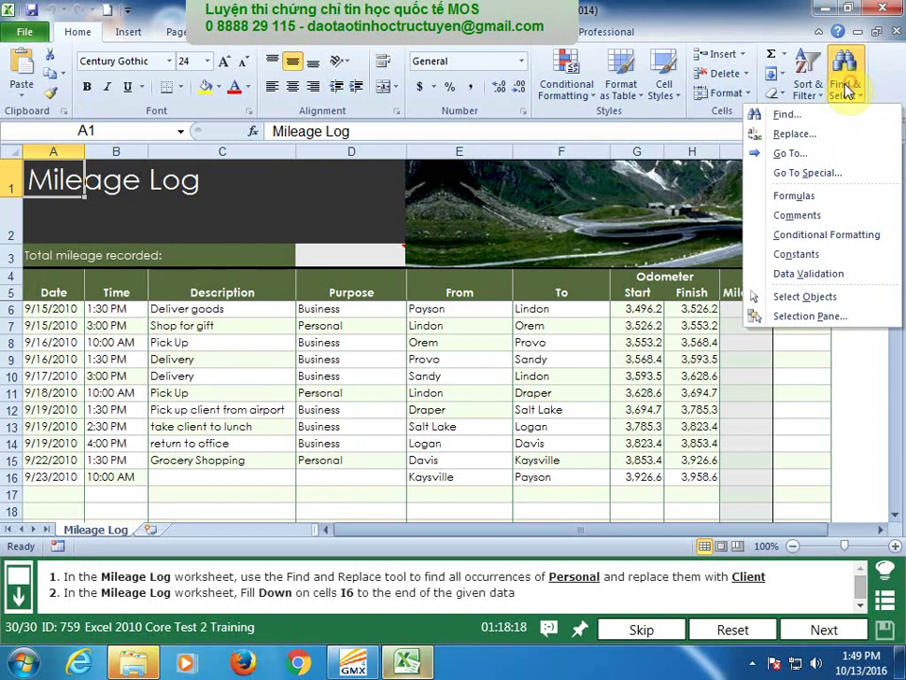
click(809, 136)
text(Cli)
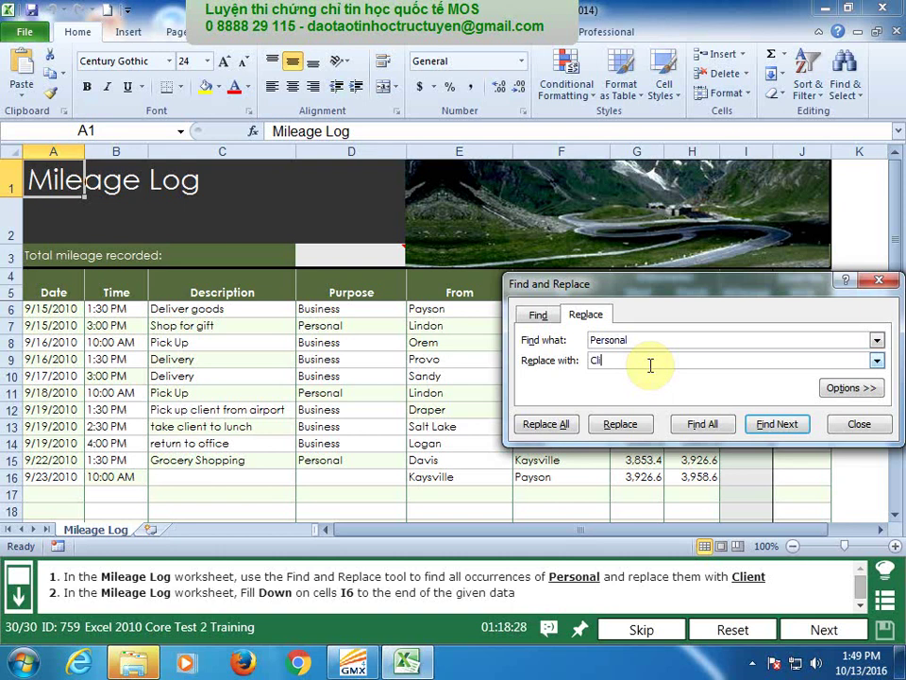
text(ent)
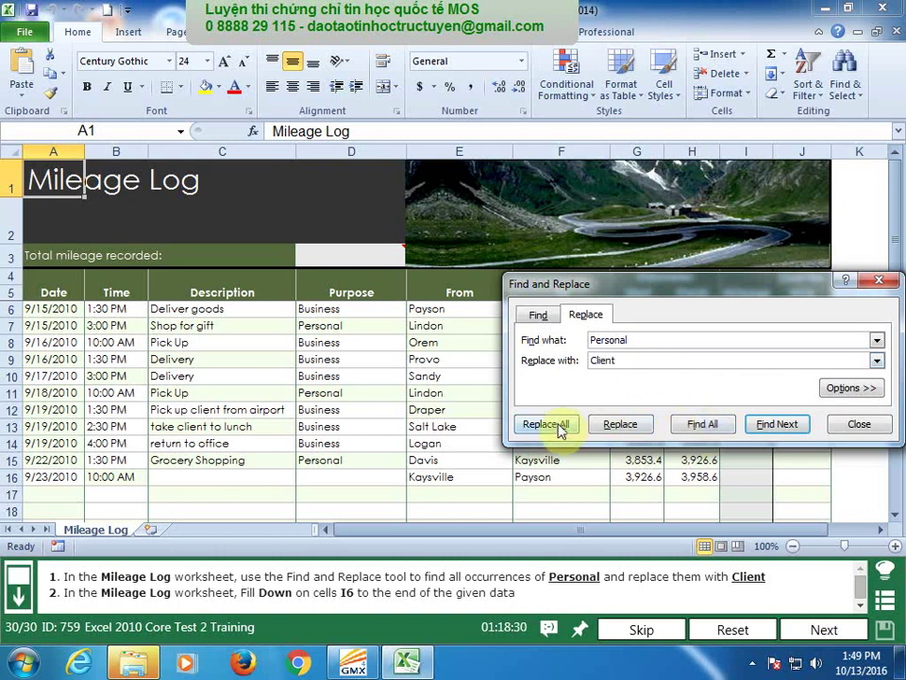
click(545, 424)
click(456, 332)
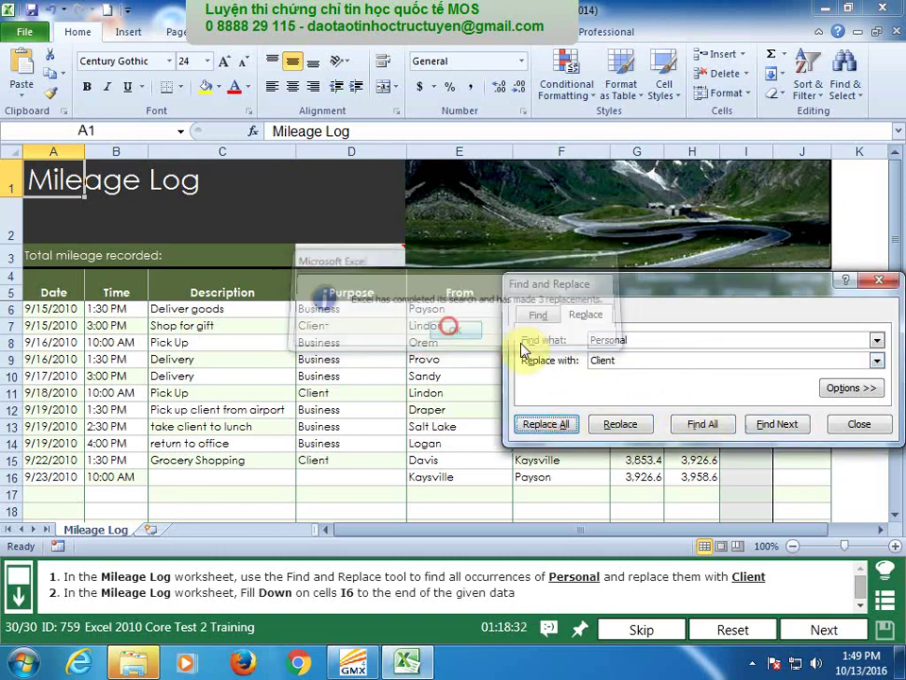
click(859, 423)
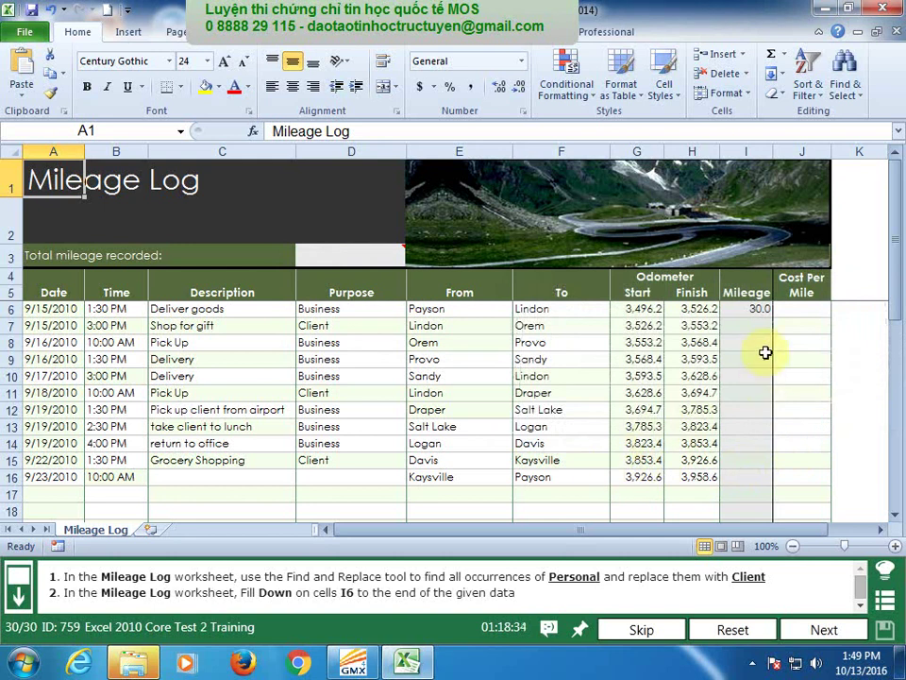
Fill the mileage formula in I6 down to I16 and submit task 30.
click(759, 310)
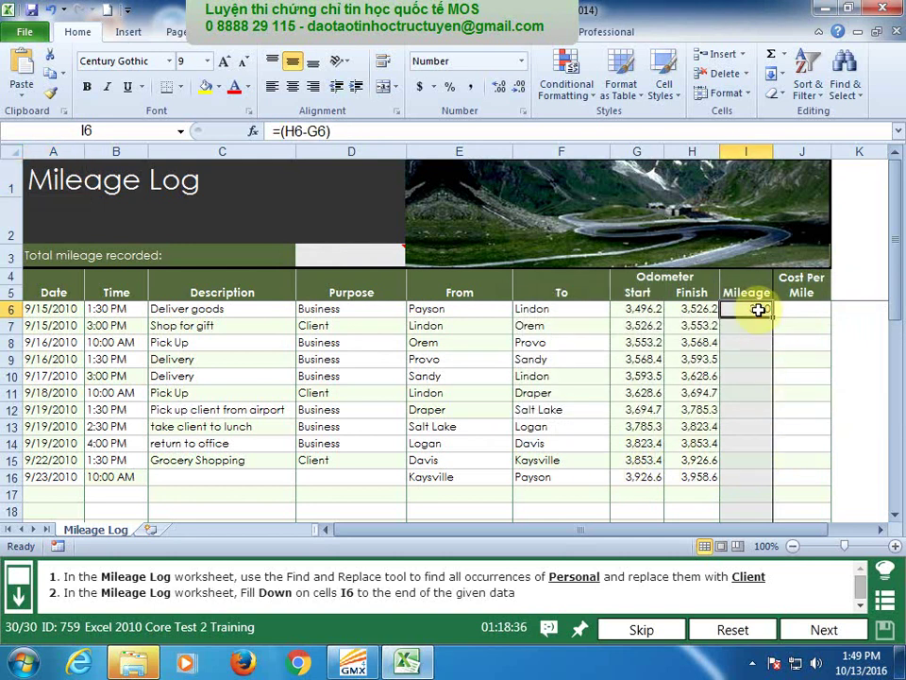
drag(772, 317, 773, 483)
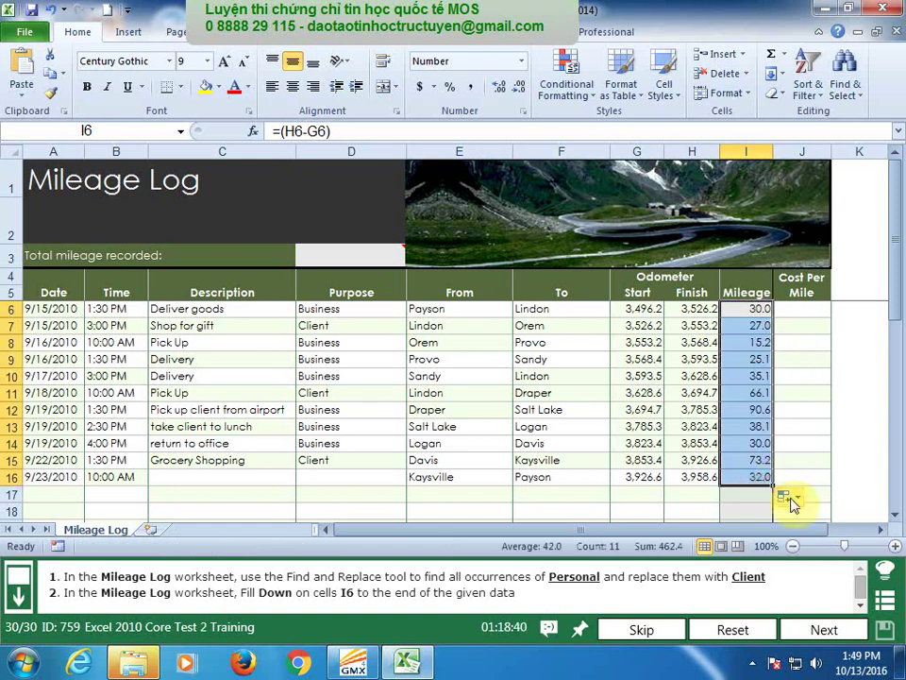
click(855, 466)
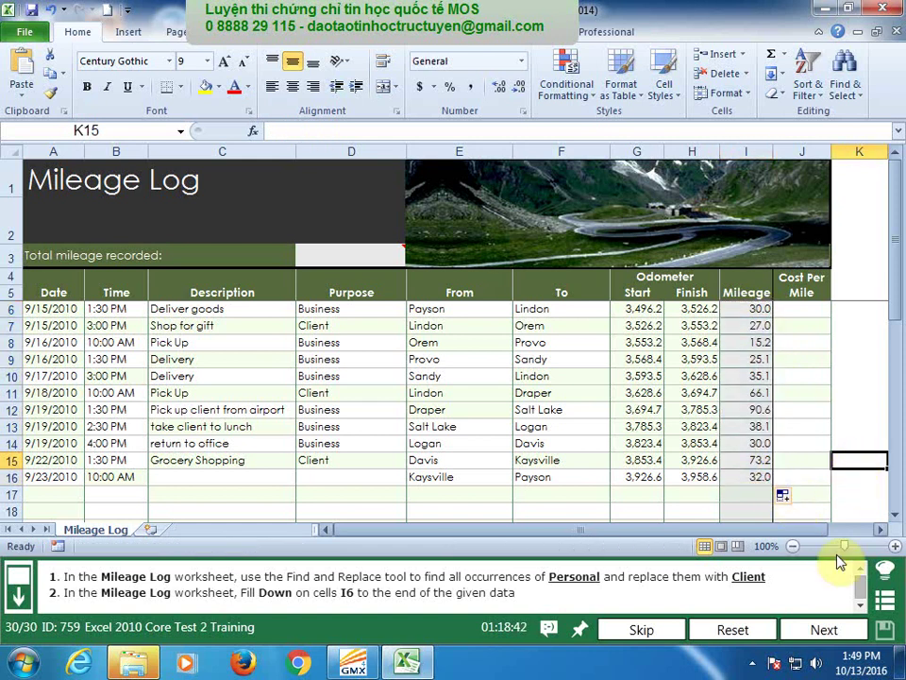
click(821, 629)
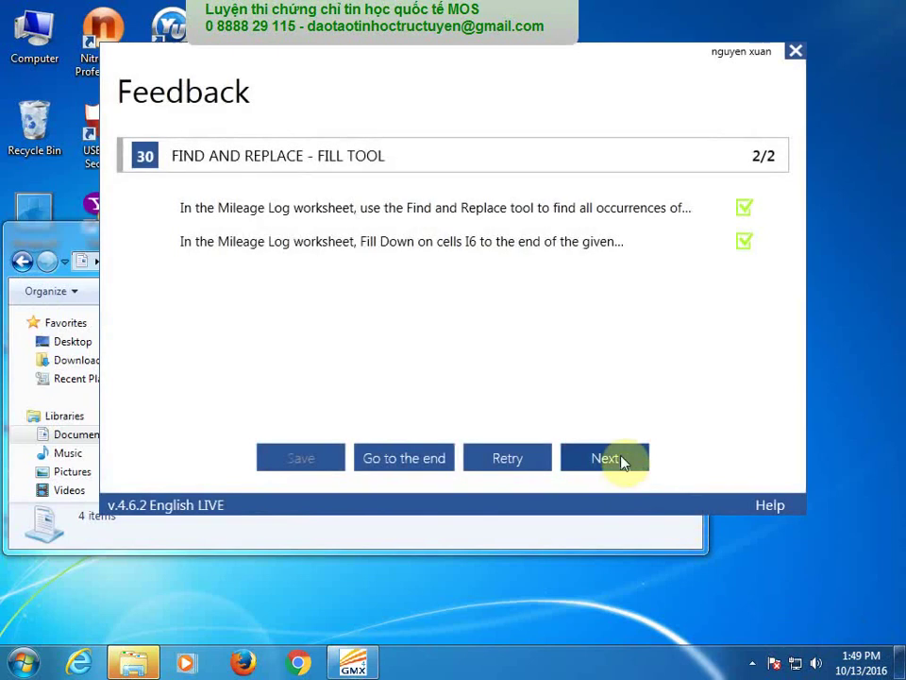
In the question review list, select question 30 and relaunch it with Go.
click(623, 458)
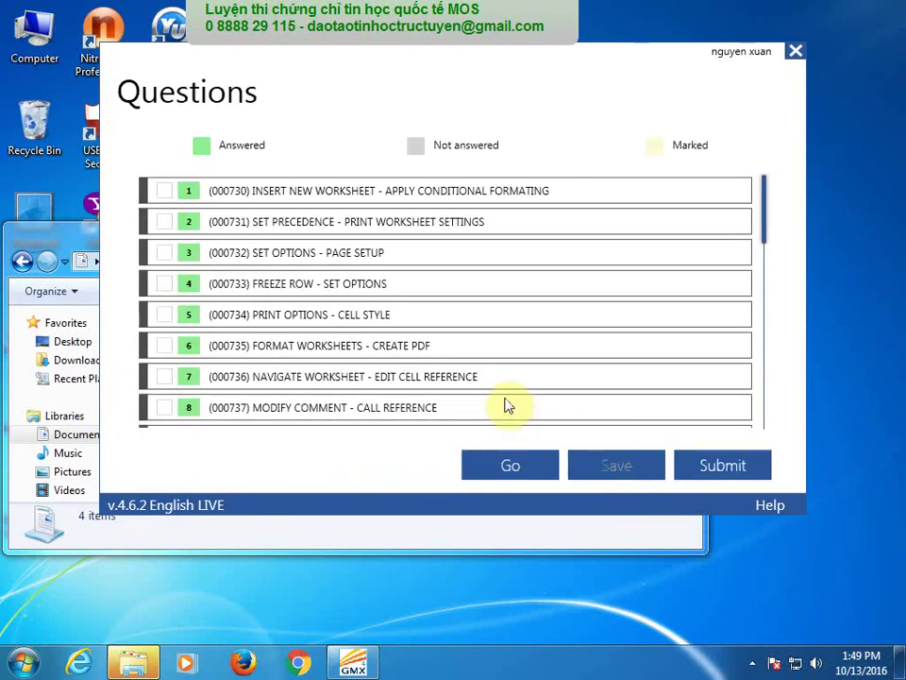
scroll(557, 396, down, 10)
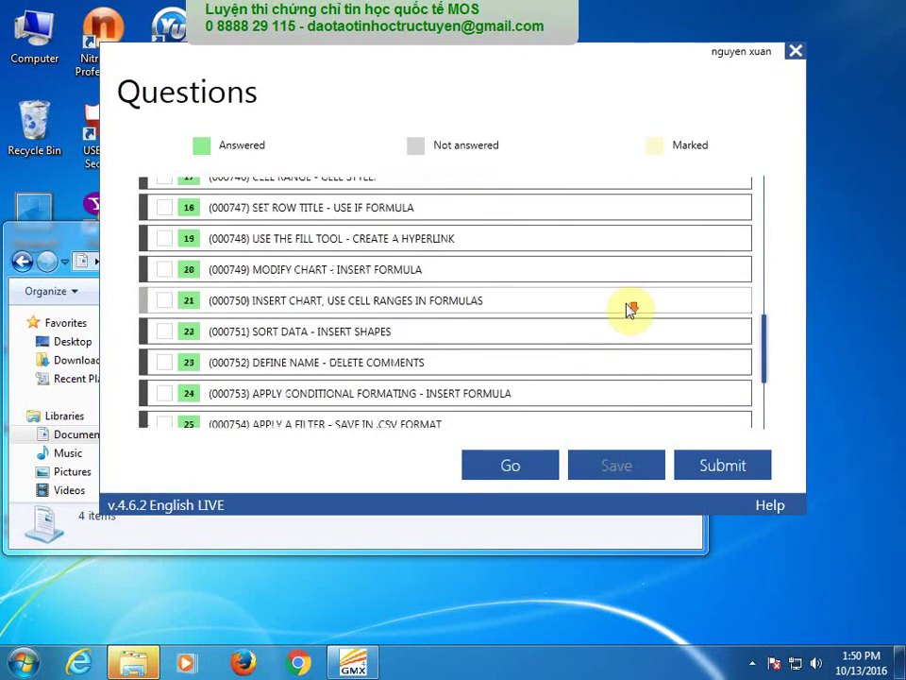
scroll(629, 308, down, 3)
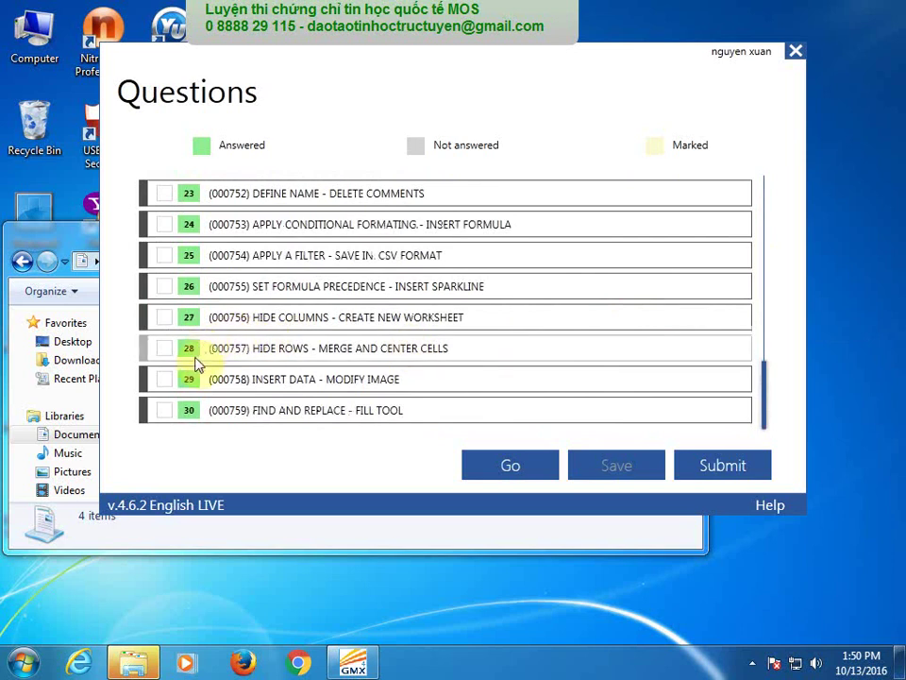
scroll(200, 373, up, 5)
scroll(199, 385, up, 5)
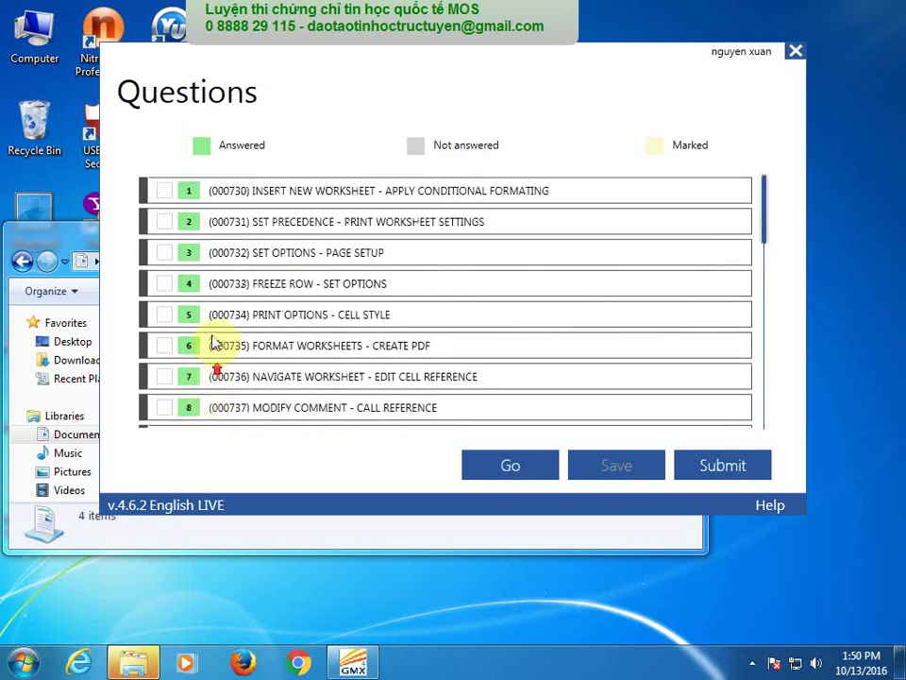
scroll(222, 359, down, 10)
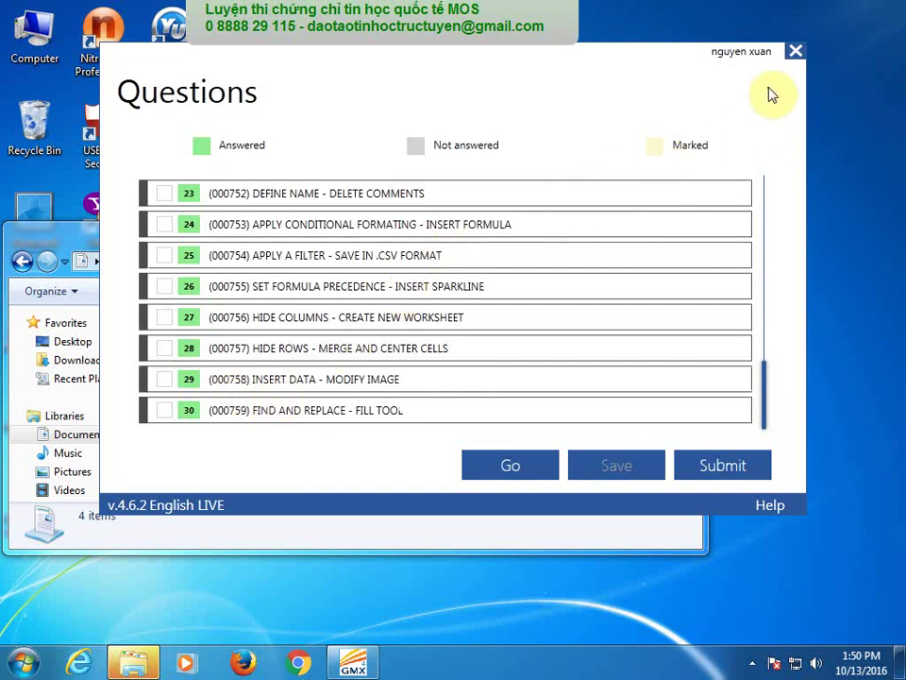
click(520, 472)
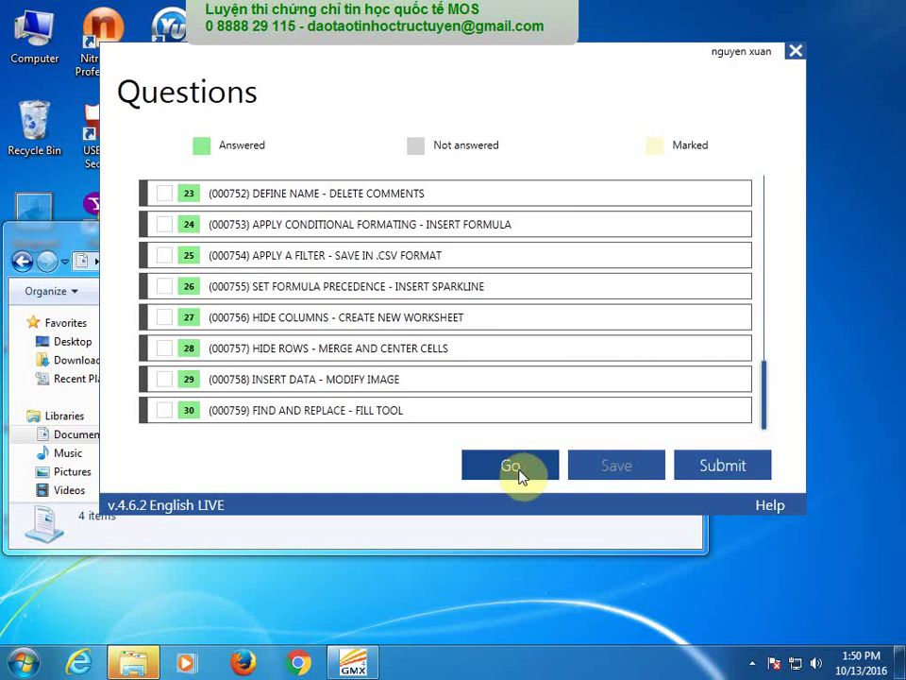
click(165, 409)
click(492, 466)
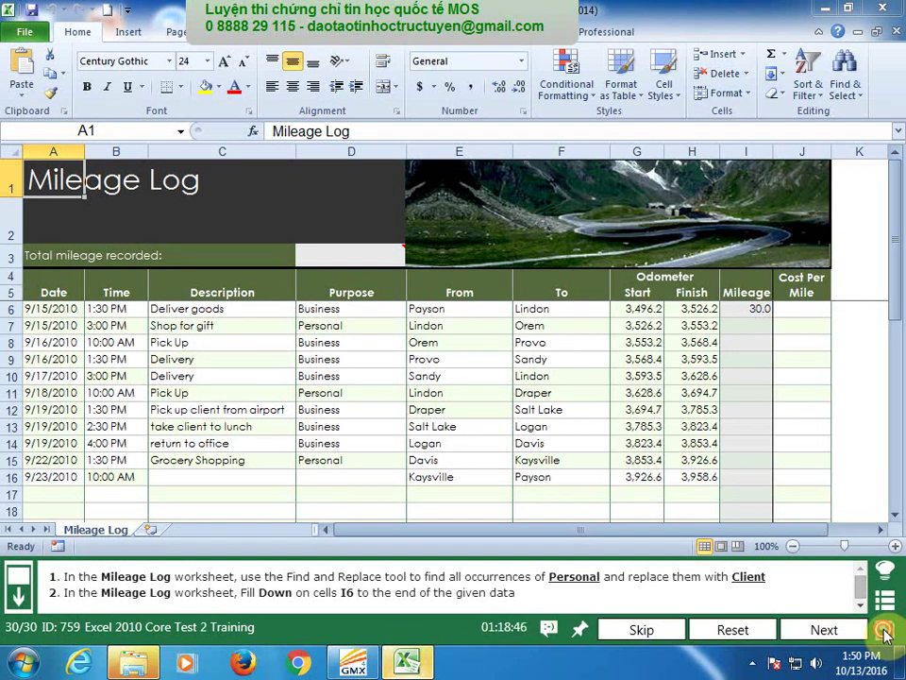
Minimize Excel to reveal the 'Location is not available' error.
click(420, 661)
click(420, 661)
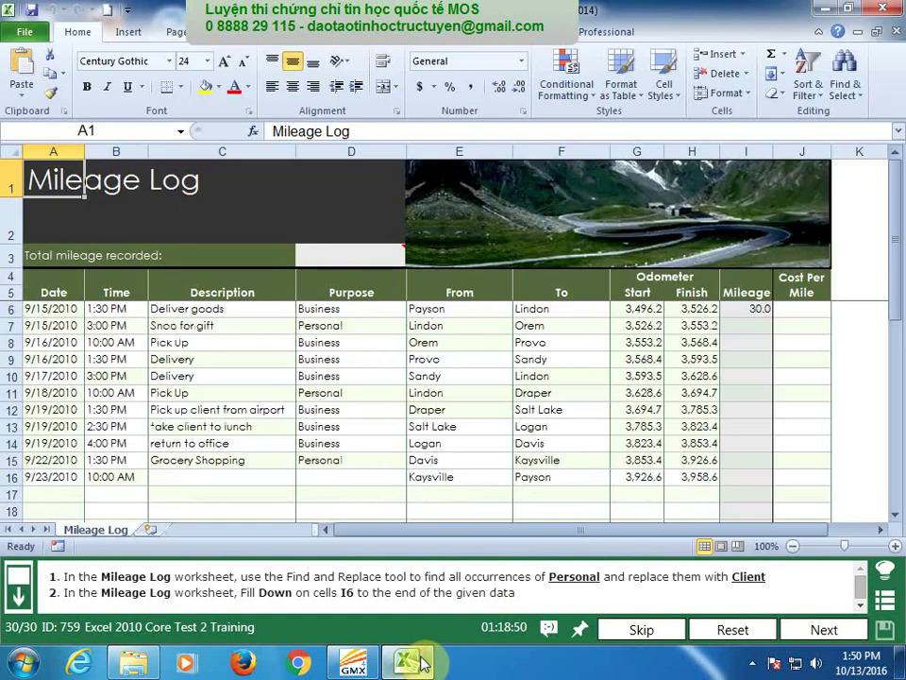
click(420, 661)
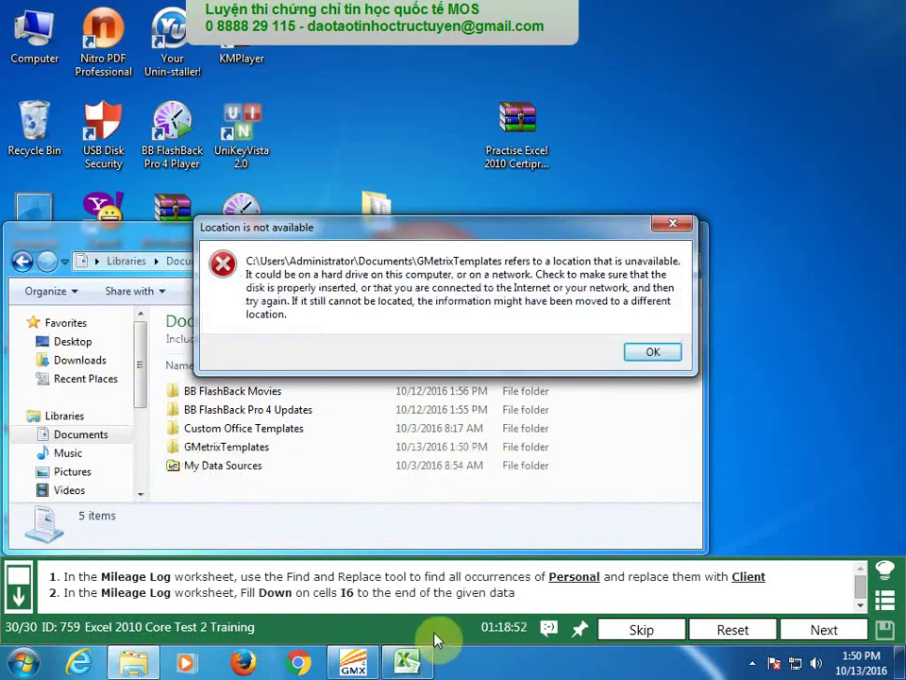